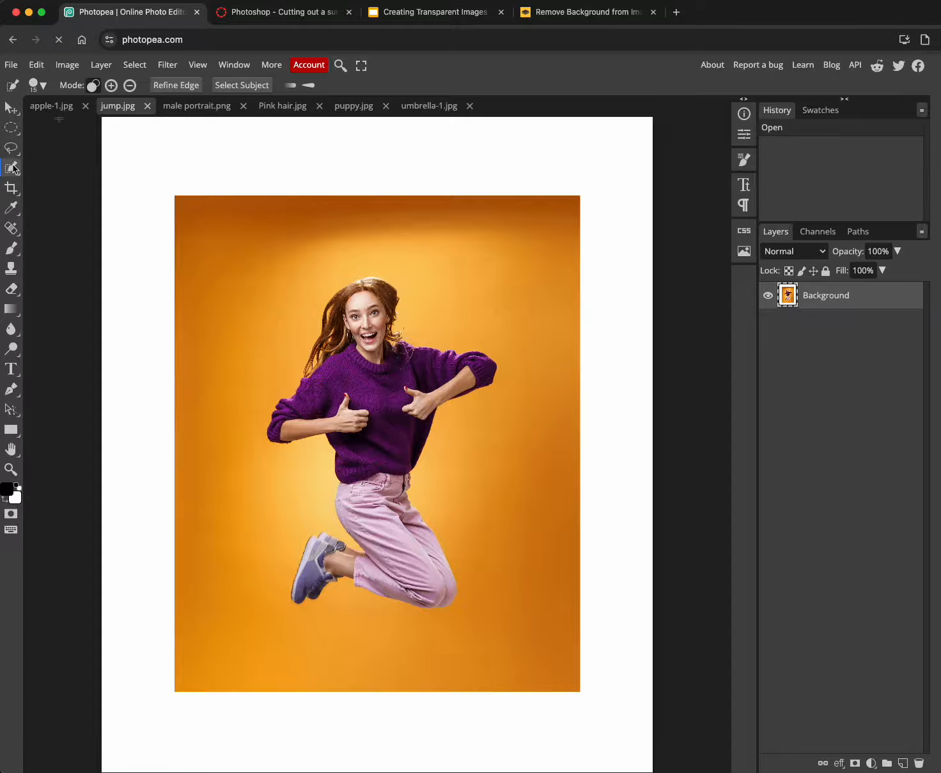
# - Use Remove BG on the jumping woman image, and shift the masked layer around the canvas and back near its original position
pyautogui.click(133, 65)
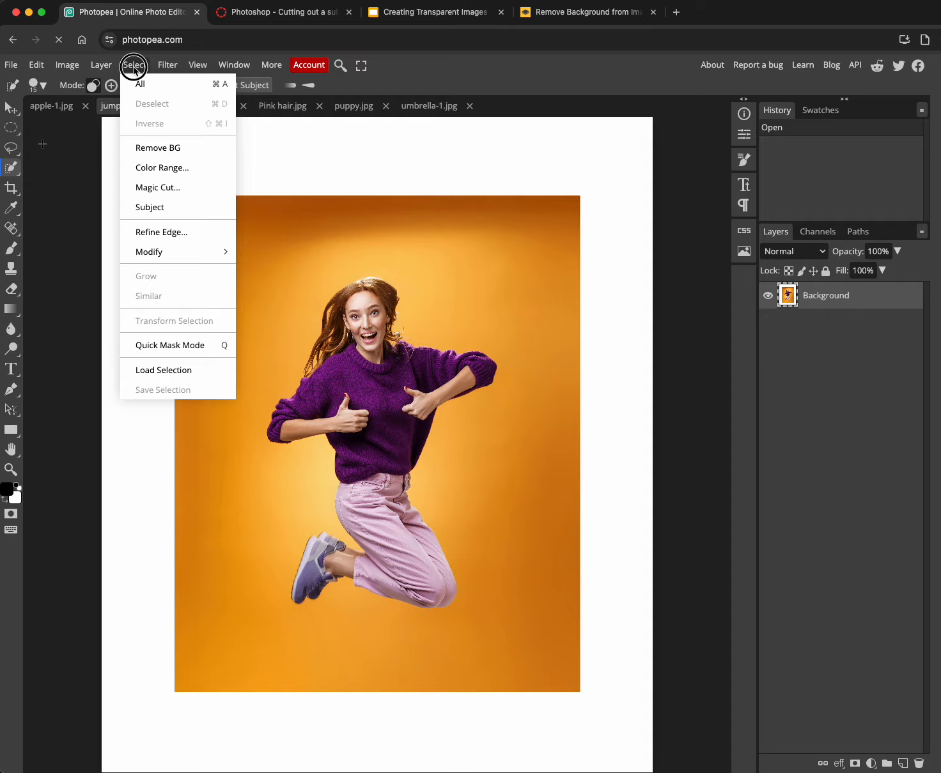
pyautogui.click(177, 150)
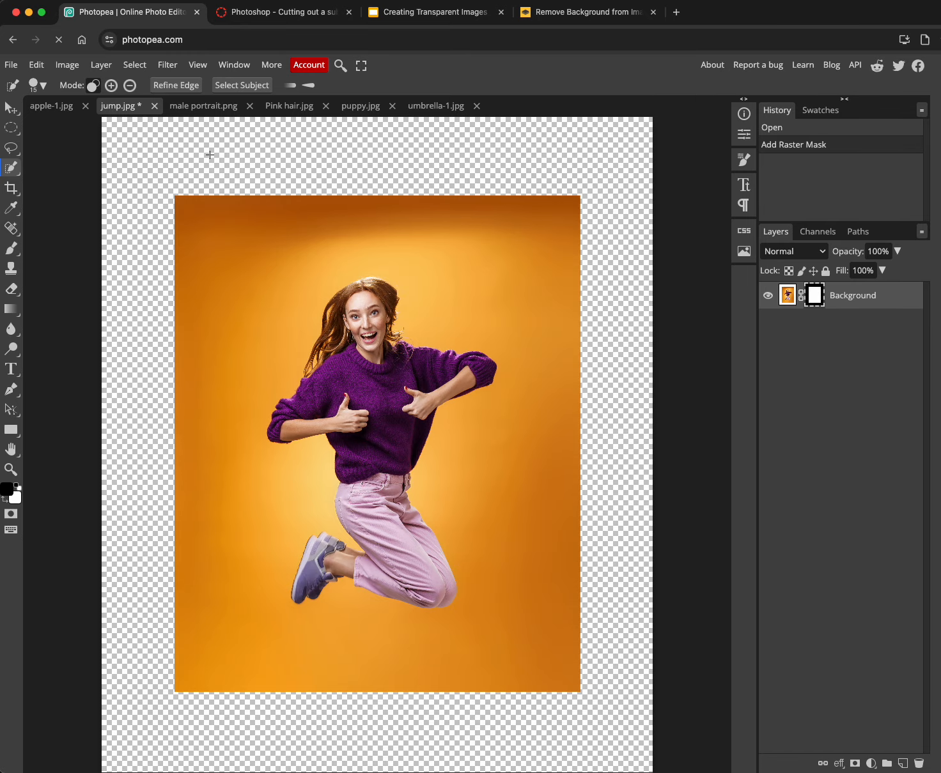
pyautogui.click(11, 112)
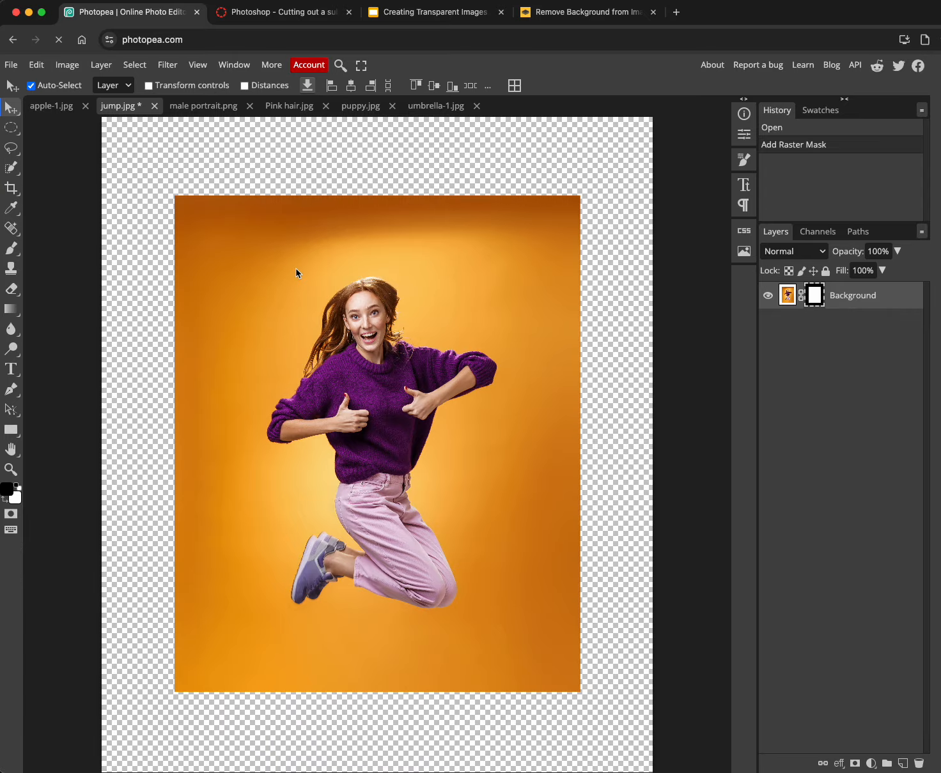
pyautogui.click(360, 276)
pyautogui.moveTo(360, 276); pyautogui.dragTo(365, 330)
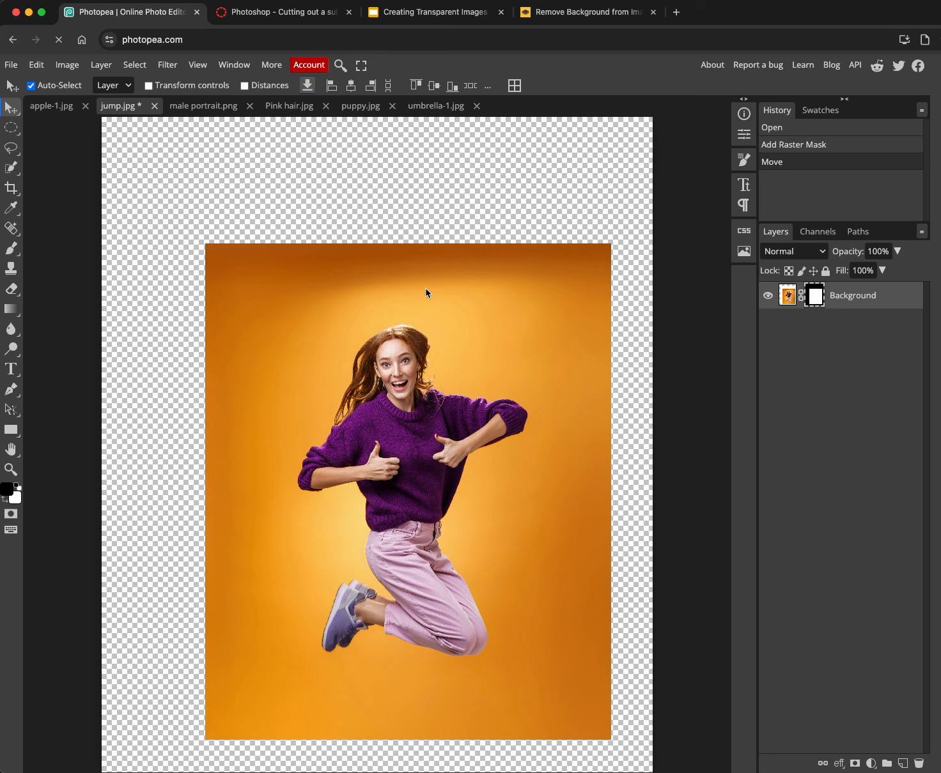
pyautogui.moveTo(467, 311); pyautogui.dragTo(443, 294)
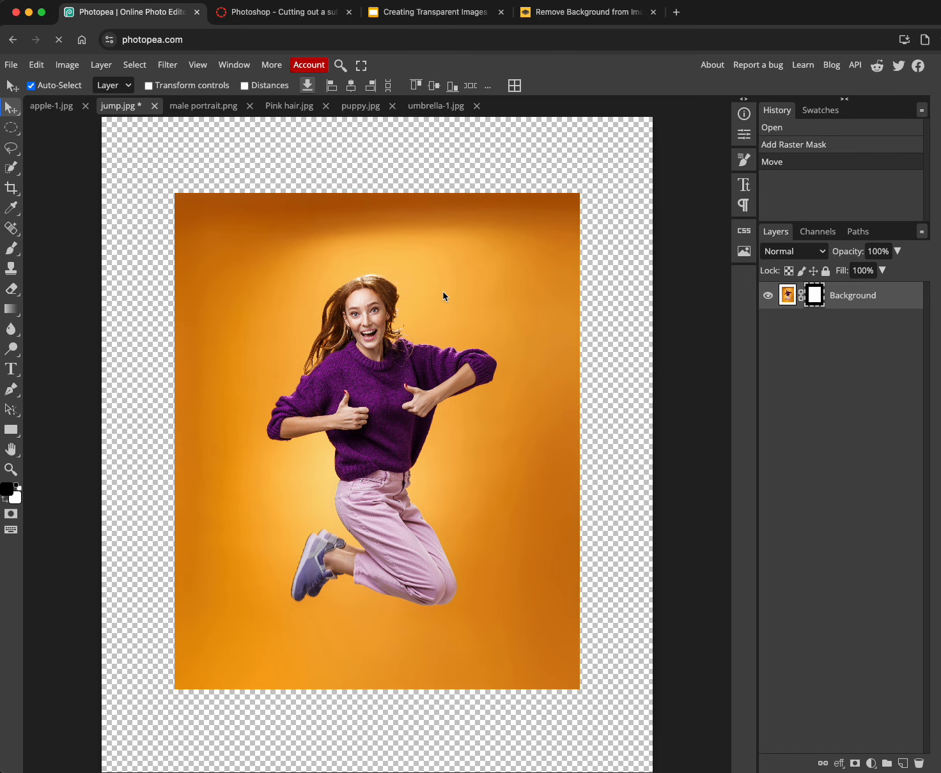
# - Select a rectangle over the photo's upper-left corner and move that piece slightly up and left, away from the photo
pyautogui.click(14, 132)
pyautogui.moveTo(15, 131); pyautogui.dragTo(61, 134)
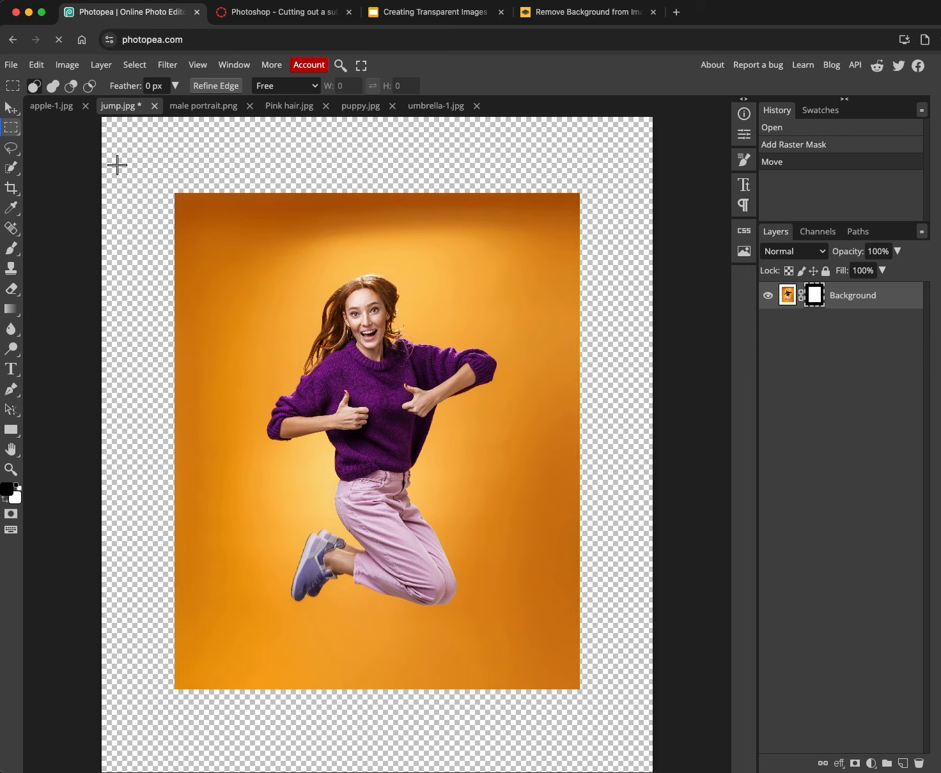
pyautogui.moveTo(172, 188); pyautogui.dragTo(282, 294)
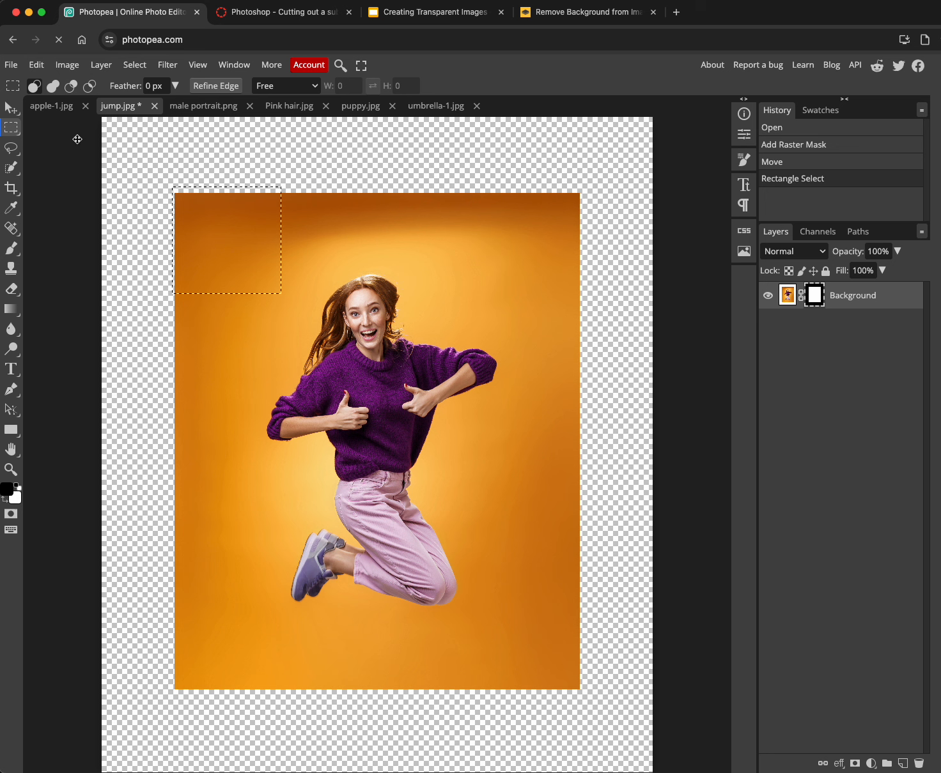
pyautogui.click(12, 107)
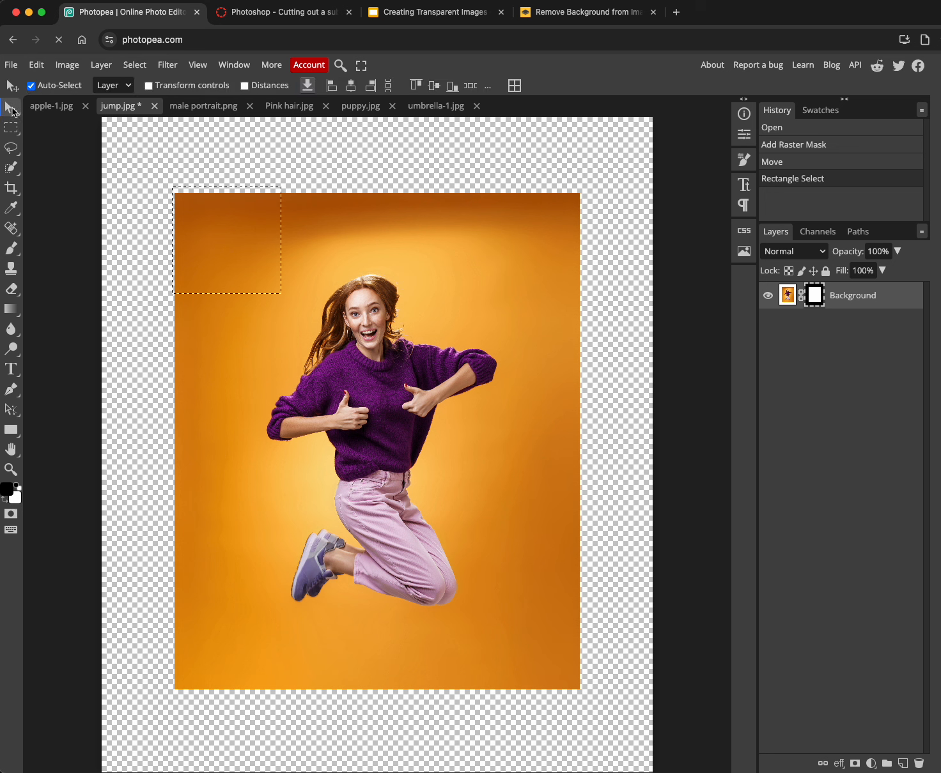
pyautogui.moveTo(220, 245); pyautogui.dragTo(202, 229)
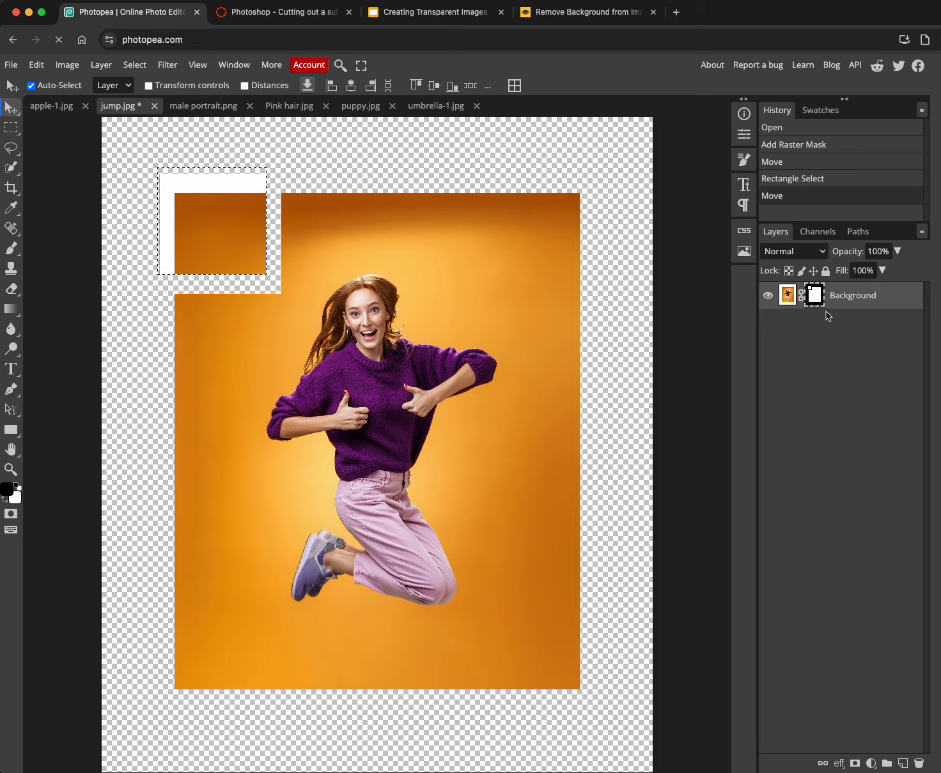
# - Disable the raster mask on the Background layer
pyautogui.click(788, 295)
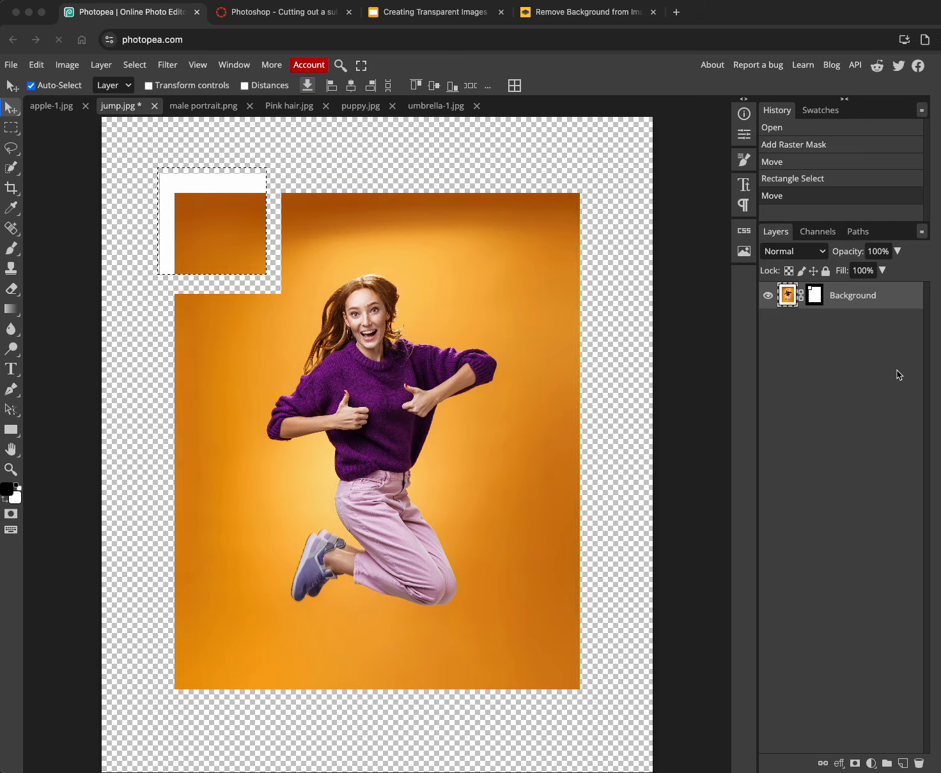
pyautogui.click(819, 301)
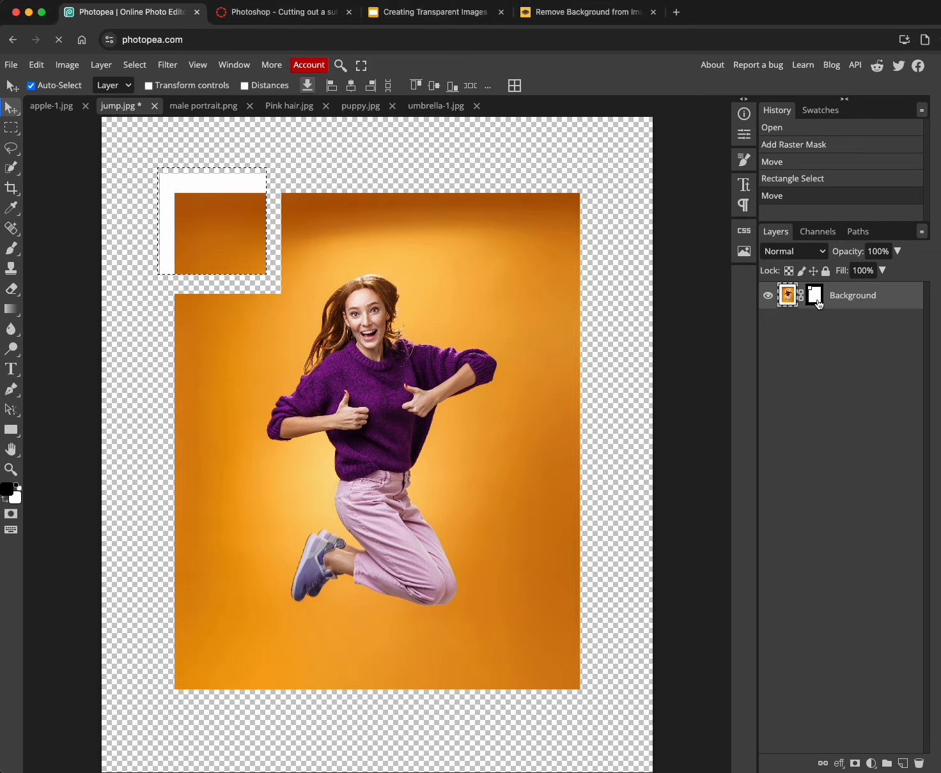
pyautogui.click(814, 299)
pyautogui.rightClick(815, 297)
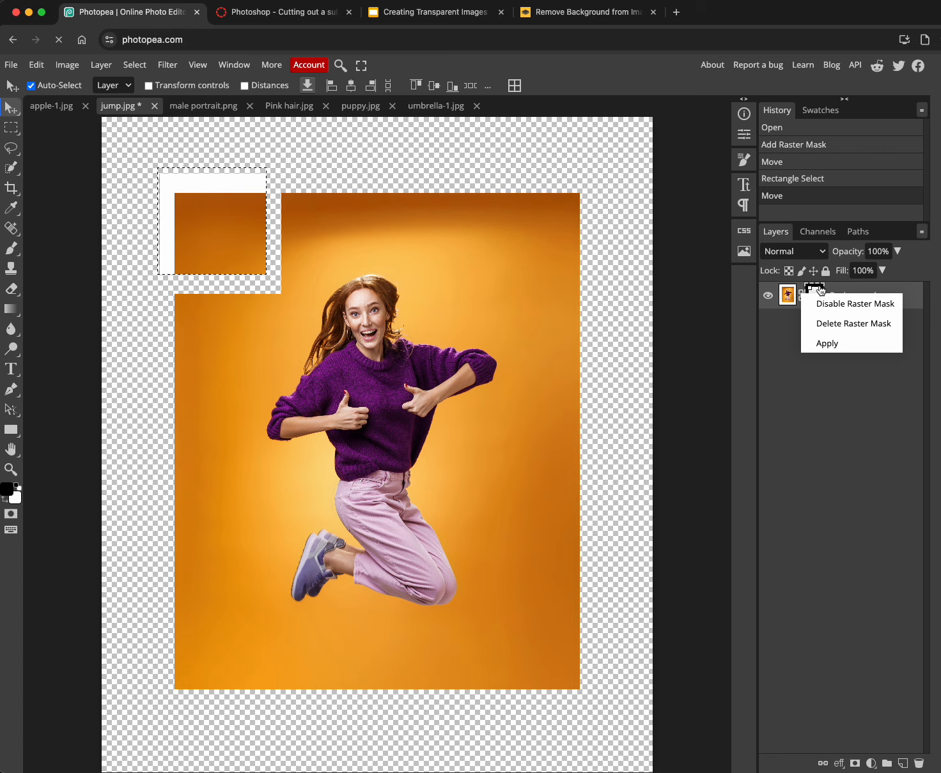
pyautogui.rightClick(817, 295)
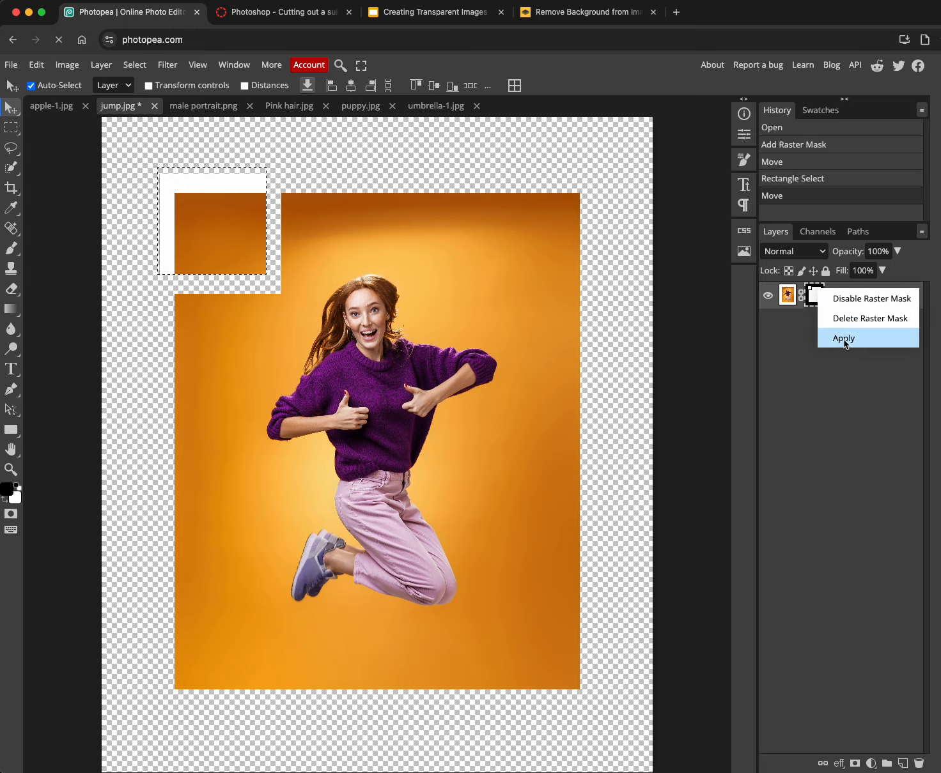
pyautogui.click(841, 299)
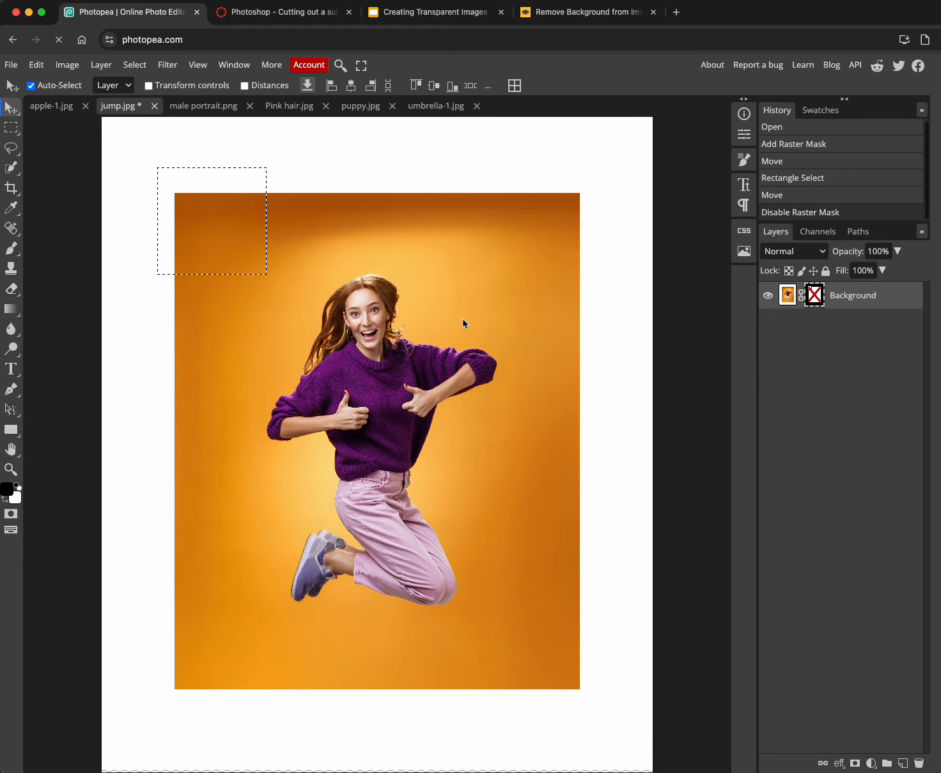
# - Delete the disabled raster mask from the Background layer, and undo the deletion
pyautogui.rightClick(816, 299)
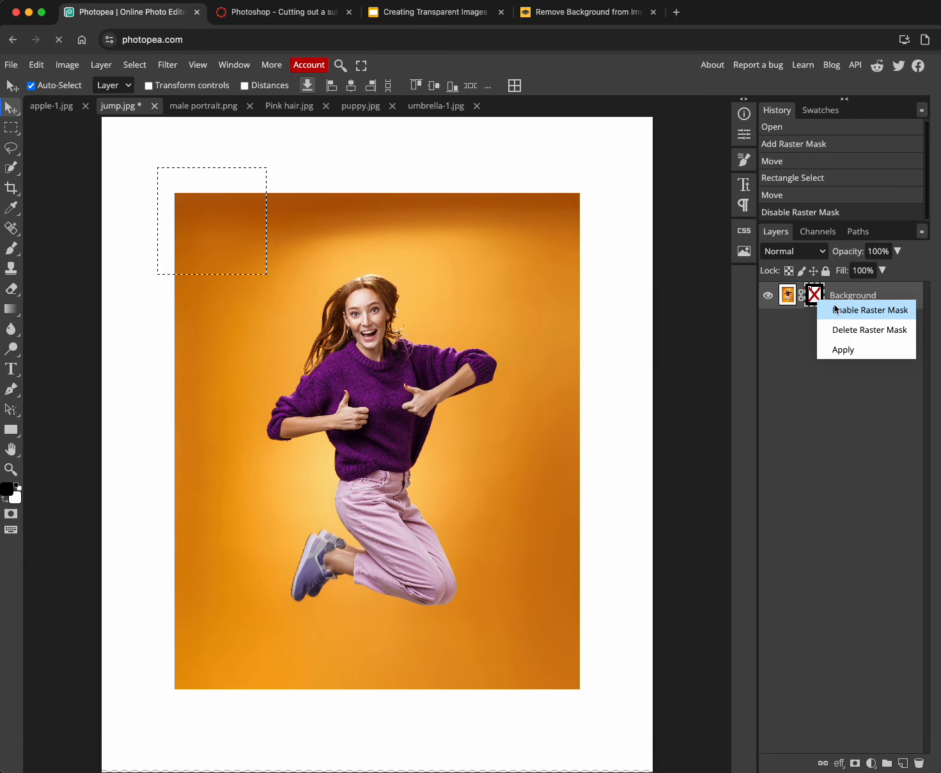
pyautogui.click(849, 331)
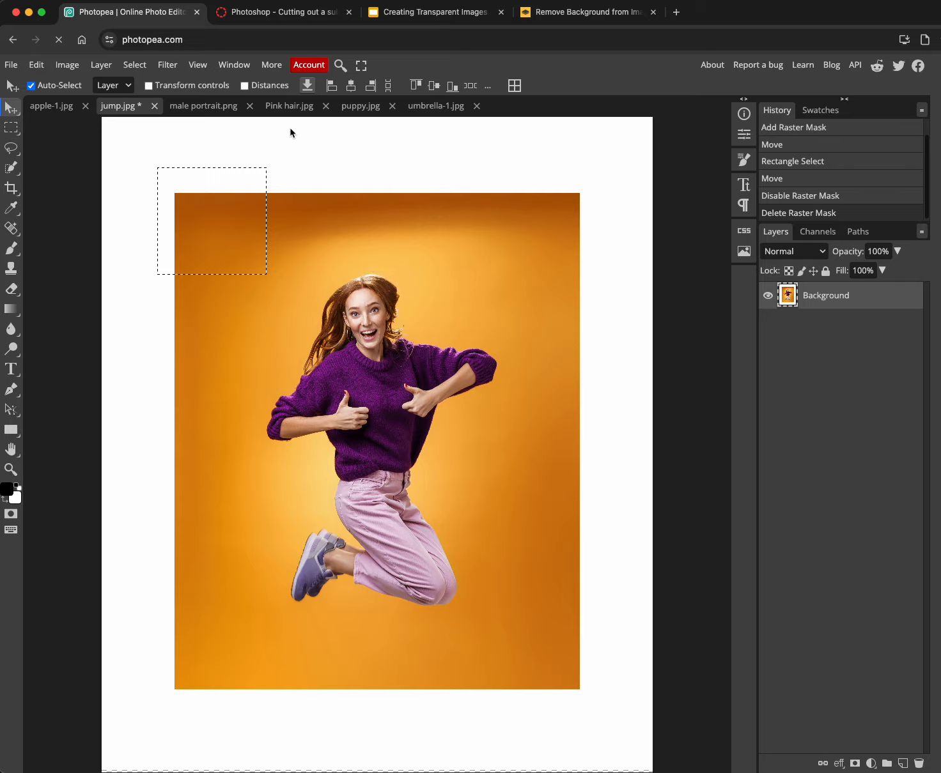
pyautogui.click(37, 65)
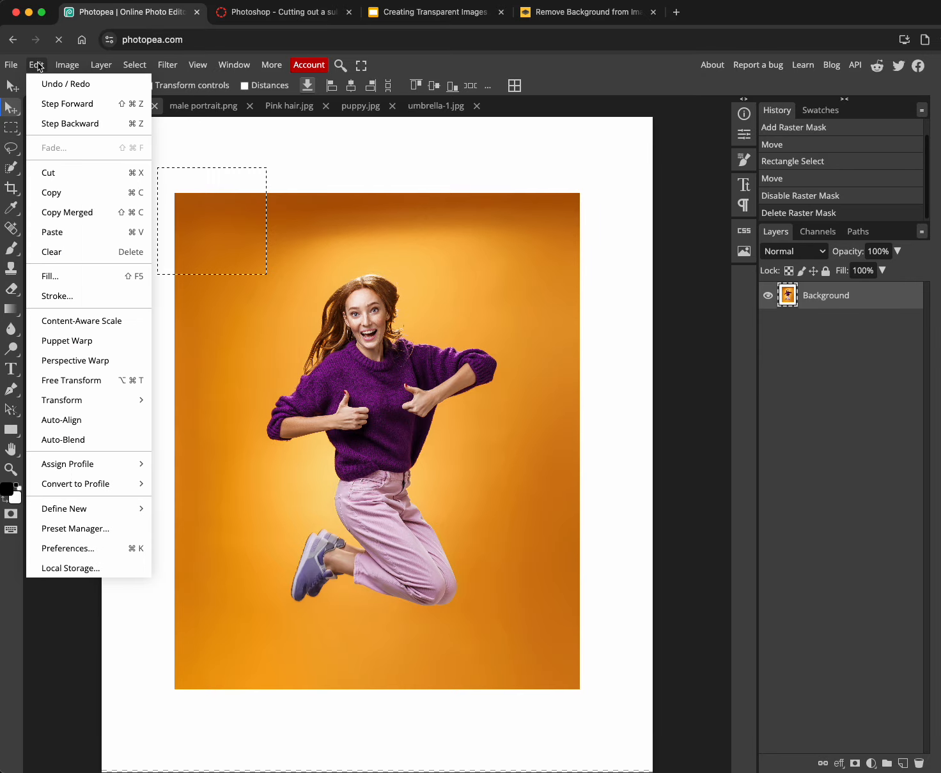
pyautogui.click(66, 88)
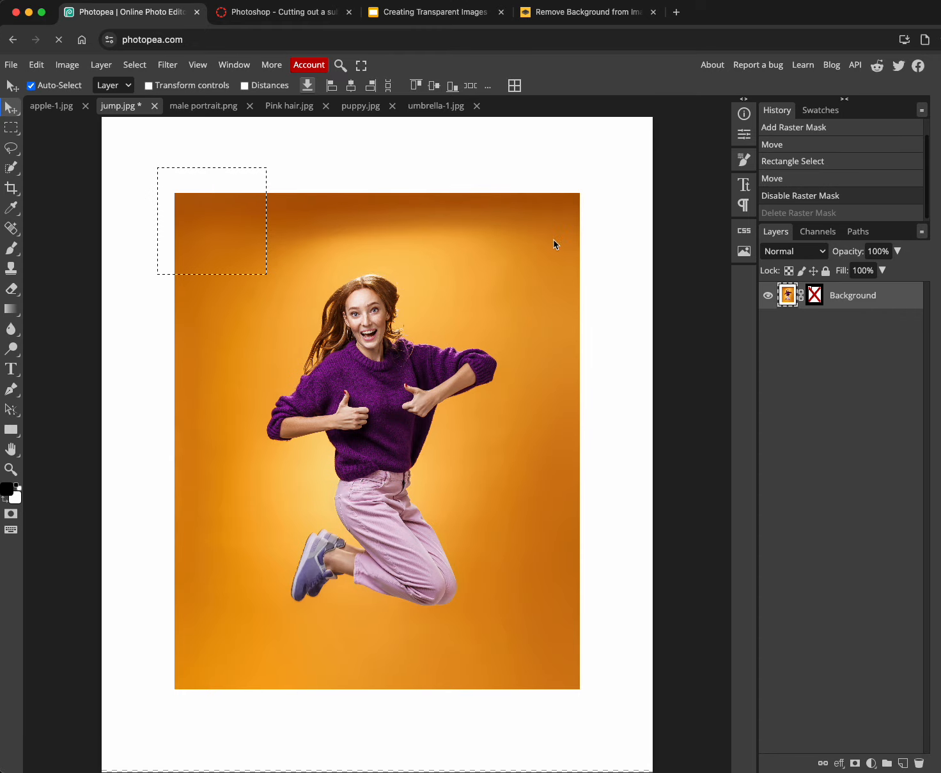
# - Enable the Background layer's raster mask again
pyautogui.click(815, 298)
pyautogui.rightClick(816, 301)
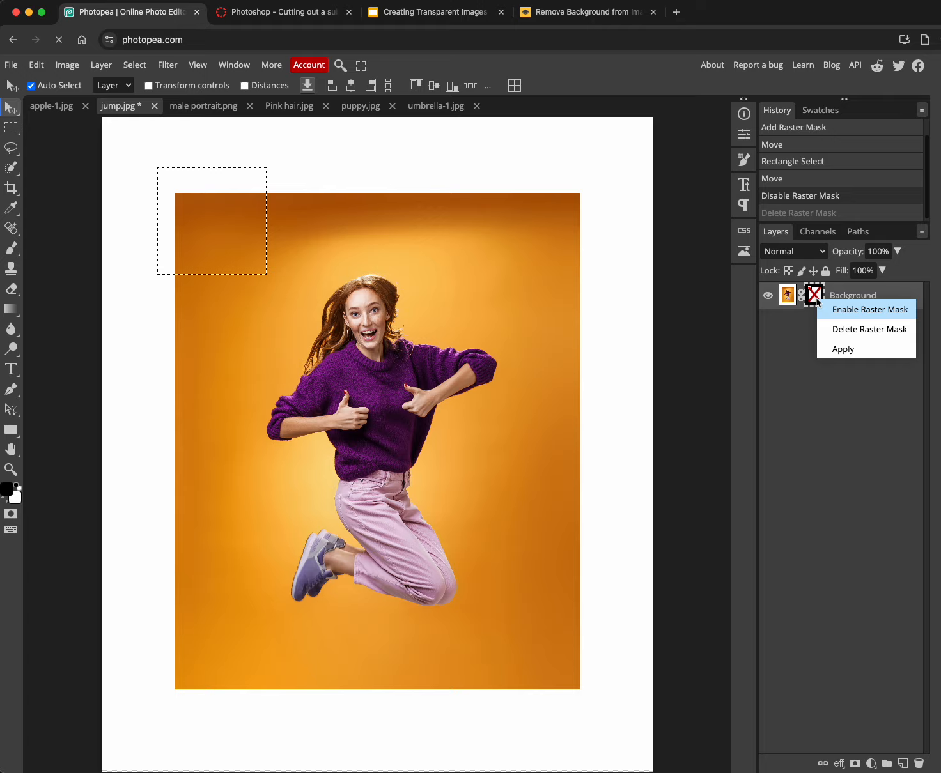
pyautogui.click(864, 311)
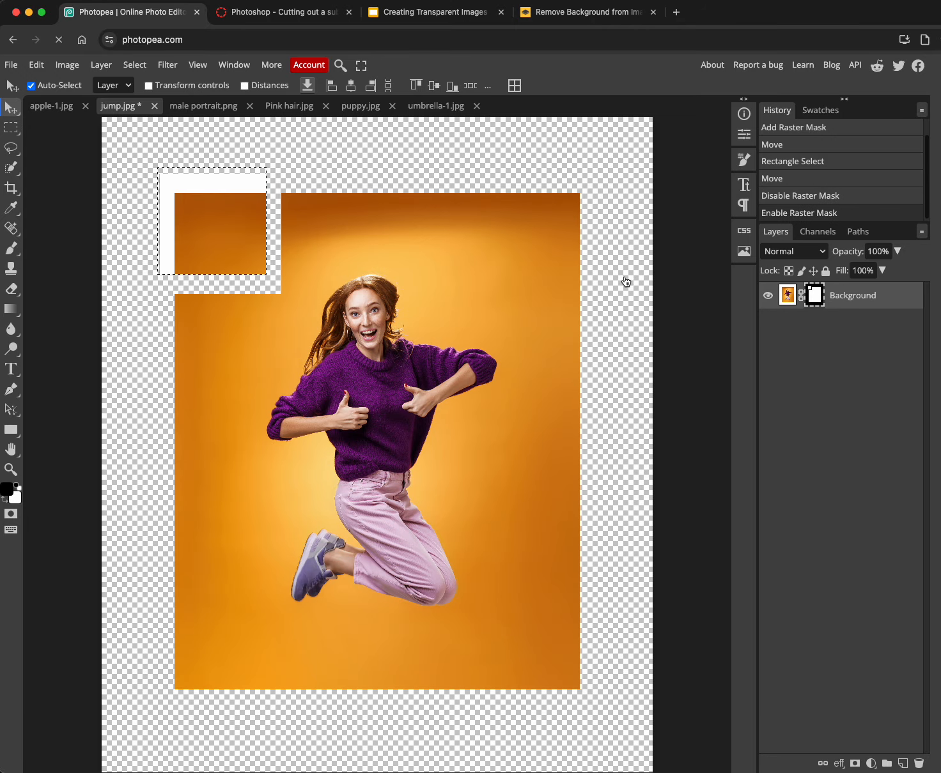
# - Apply the raster mask permanently to the Background layer and deselect the layer
pyautogui.rightClick(818, 302)
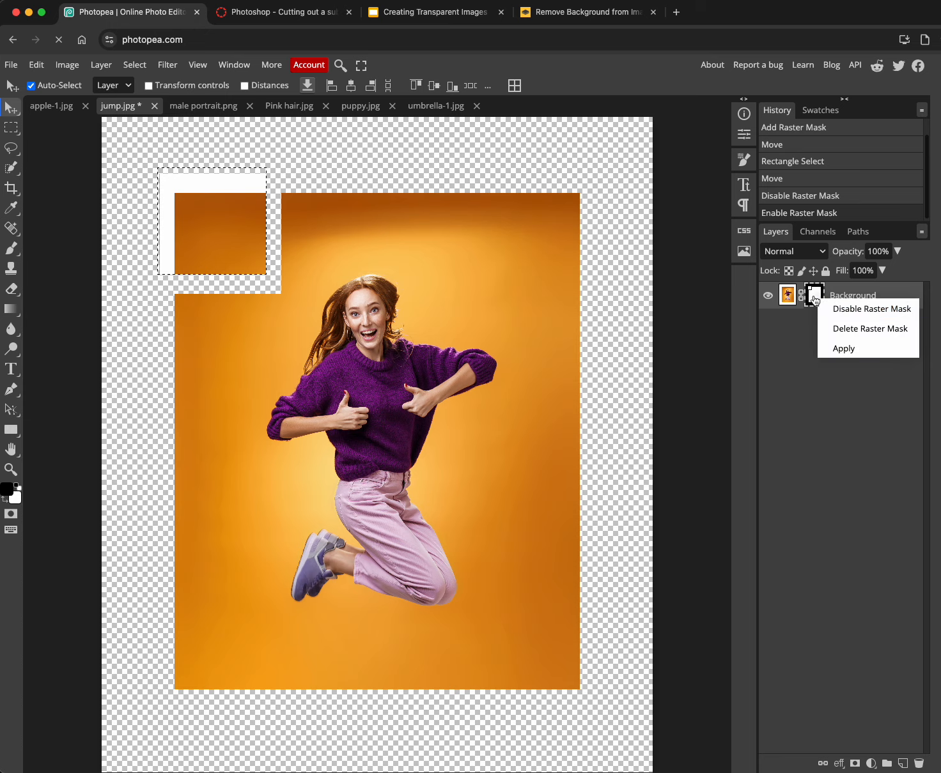
pyautogui.click(841, 350)
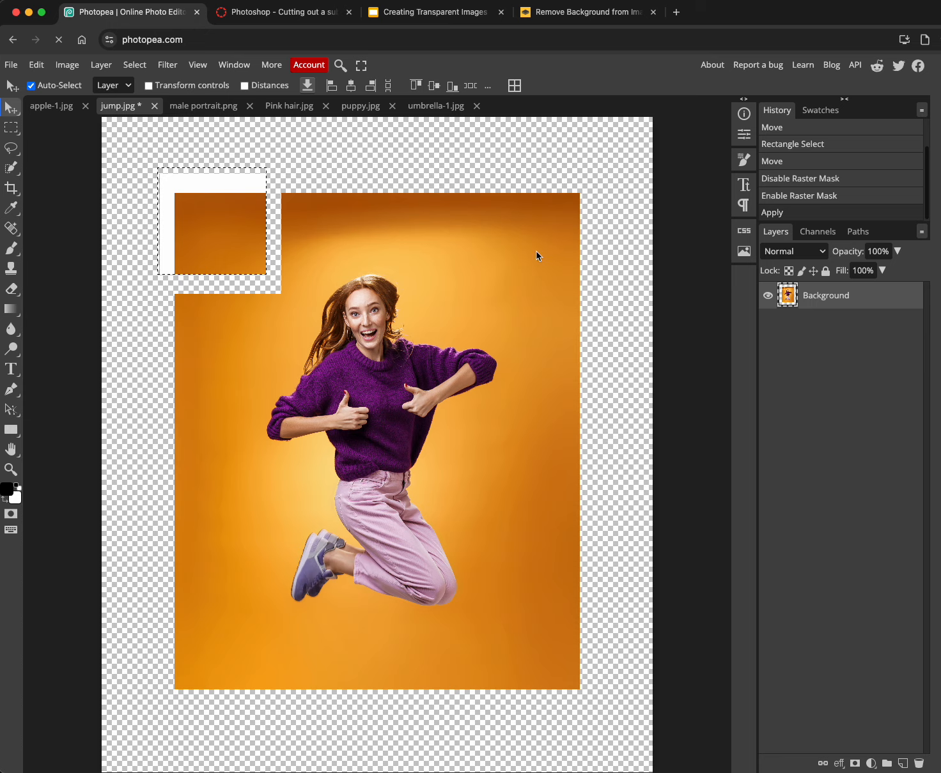
pyautogui.click(280, 148)
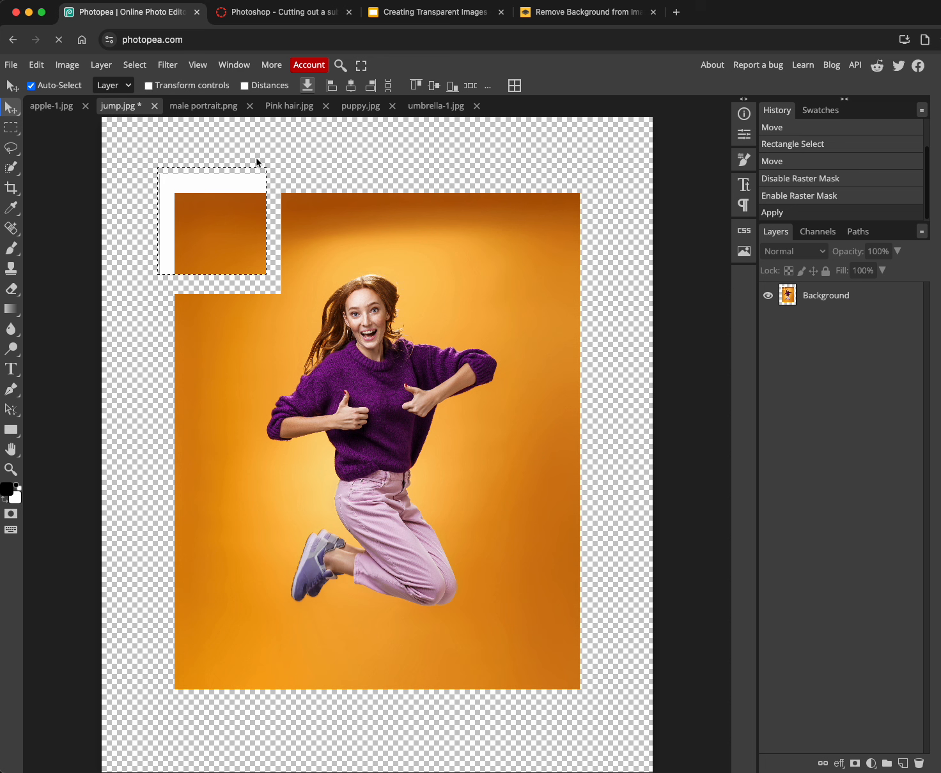
# - Select a rectangle over the orange photo's upper-right corner and move the piece up and right, out of the photo
pyautogui.click(10, 129)
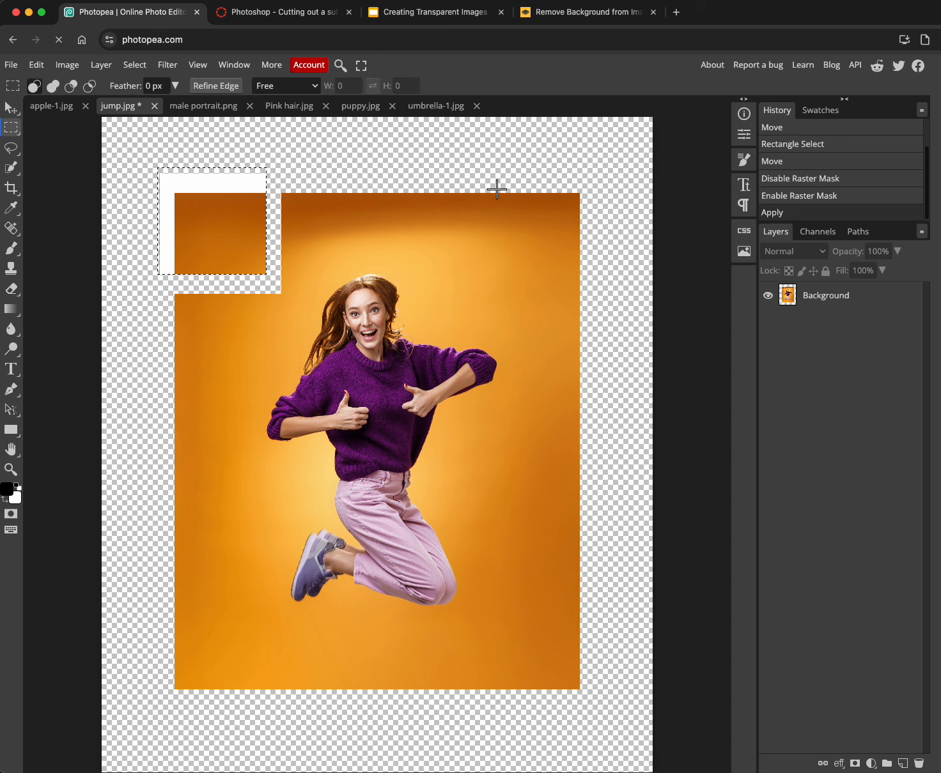
pyautogui.moveTo(496, 190); pyautogui.dragTo(584, 327)
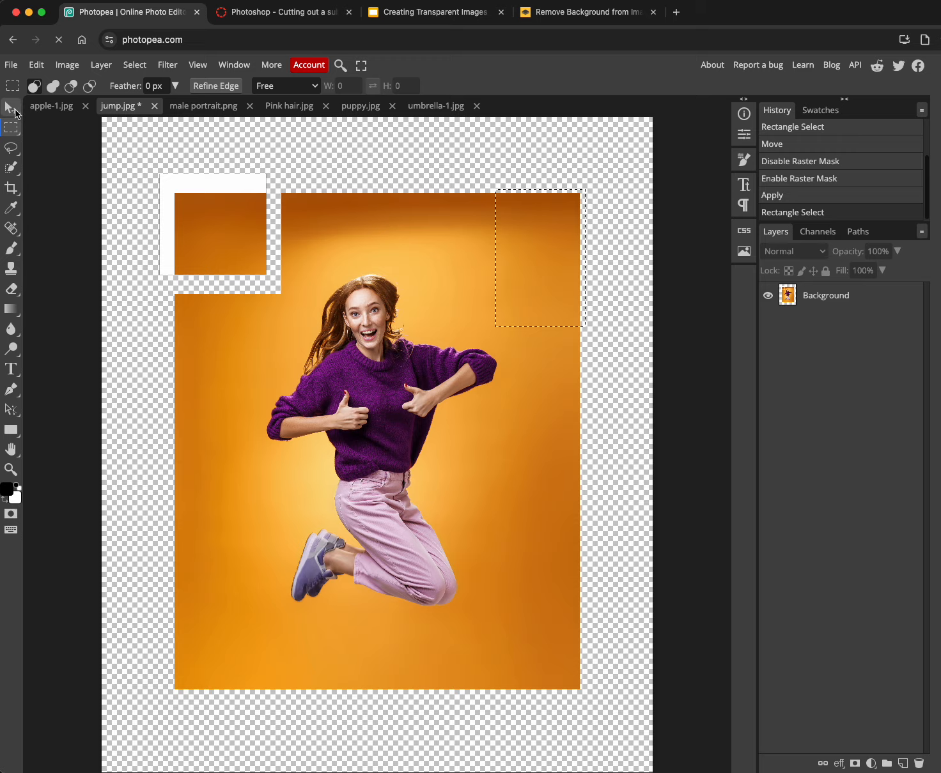
pyautogui.click(10, 108)
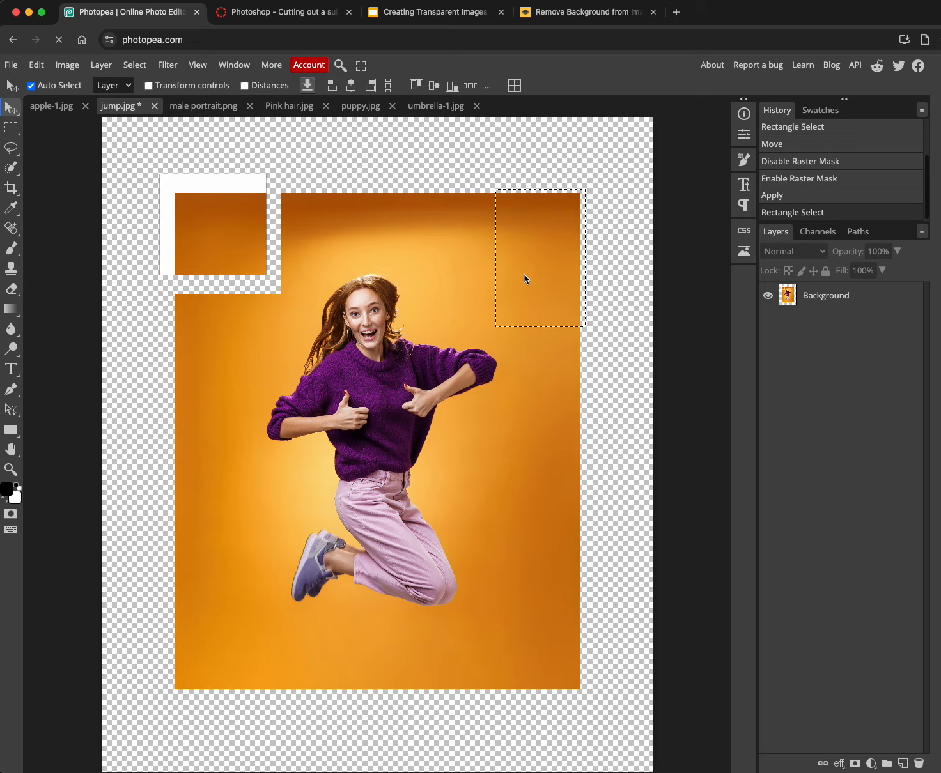
pyautogui.moveTo(525, 275); pyautogui.dragTo(568, 229)
pyautogui.click(817, 296)
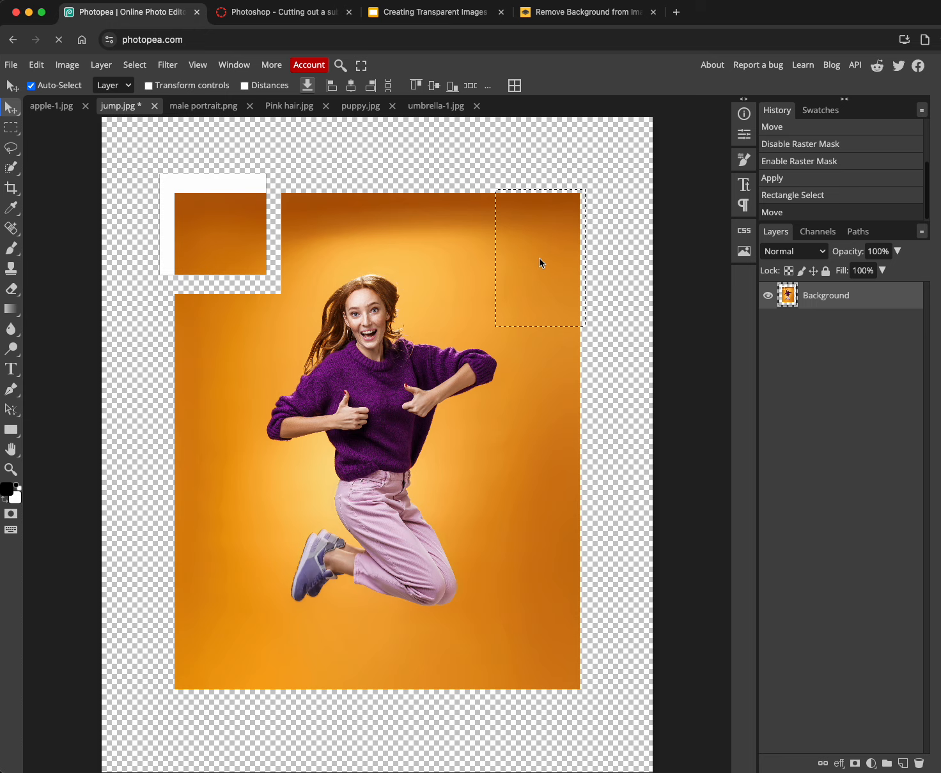
pyautogui.moveTo(554, 253); pyautogui.dragTo(560, 223)
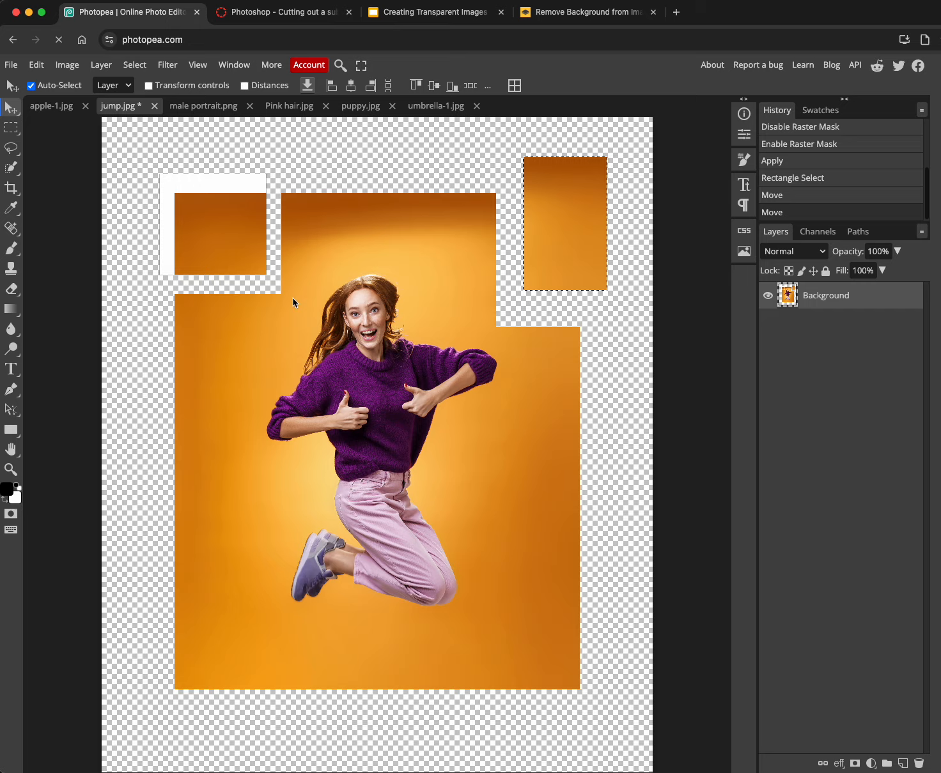
# - Clear the selection, select an ellipse over the photo's lower-left corner, and move the piece down and left
pyautogui.click(13, 130)
pyautogui.moveTo(14, 130); pyautogui.dragTo(62, 153)
pyautogui.click(62, 154)
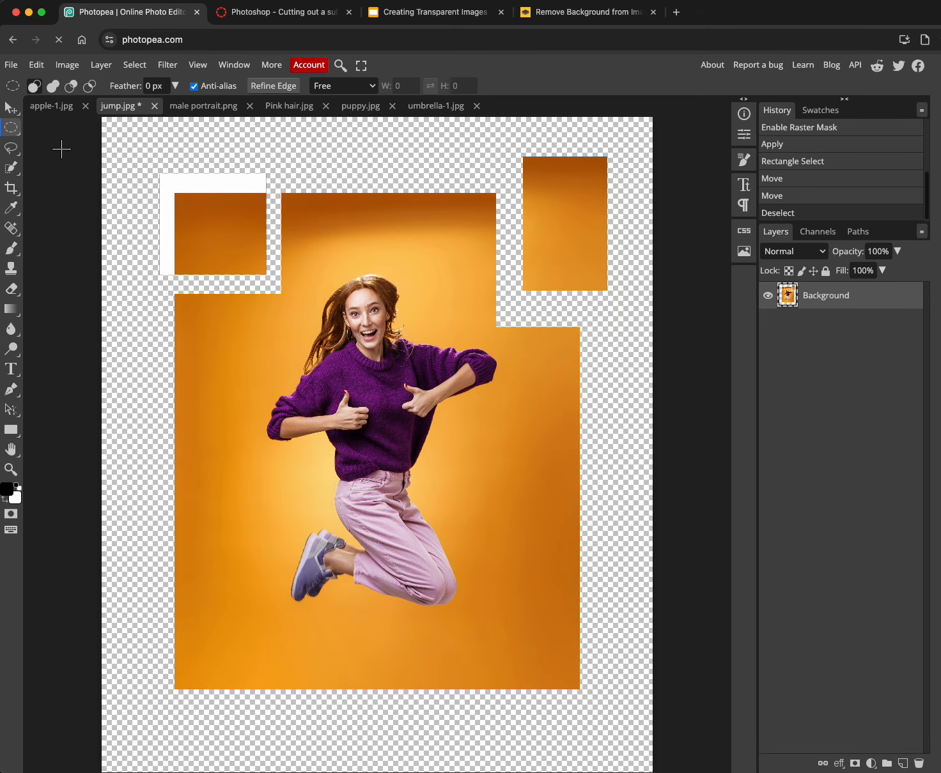
pyautogui.moveTo(157, 613); pyautogui.dragTo(270, 709)
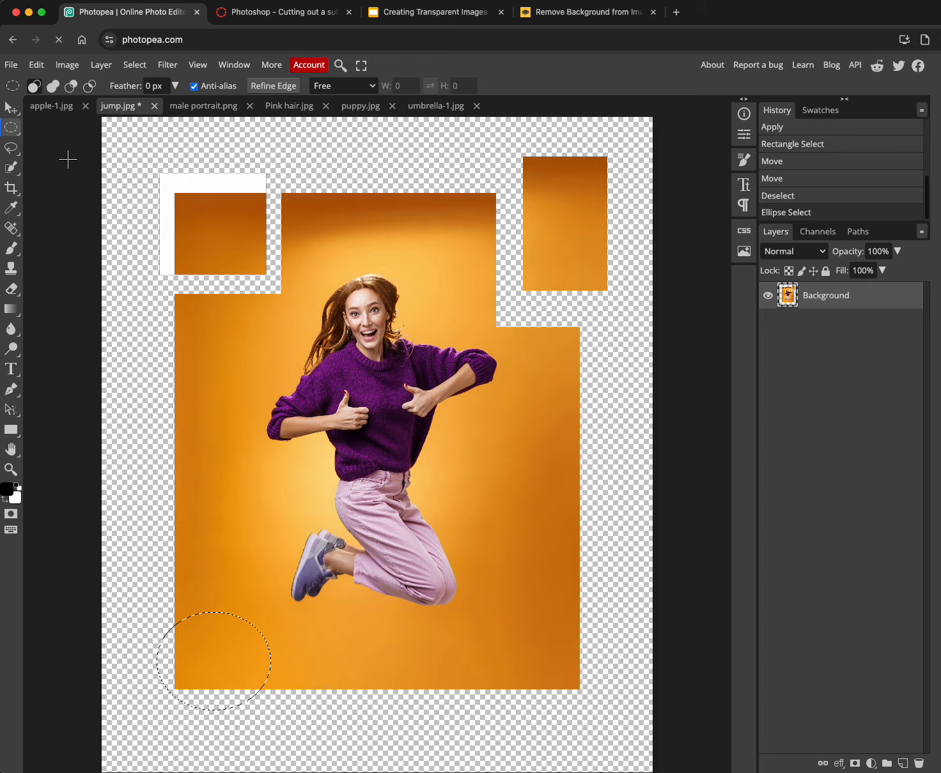
pyautogui.click(10, 110)
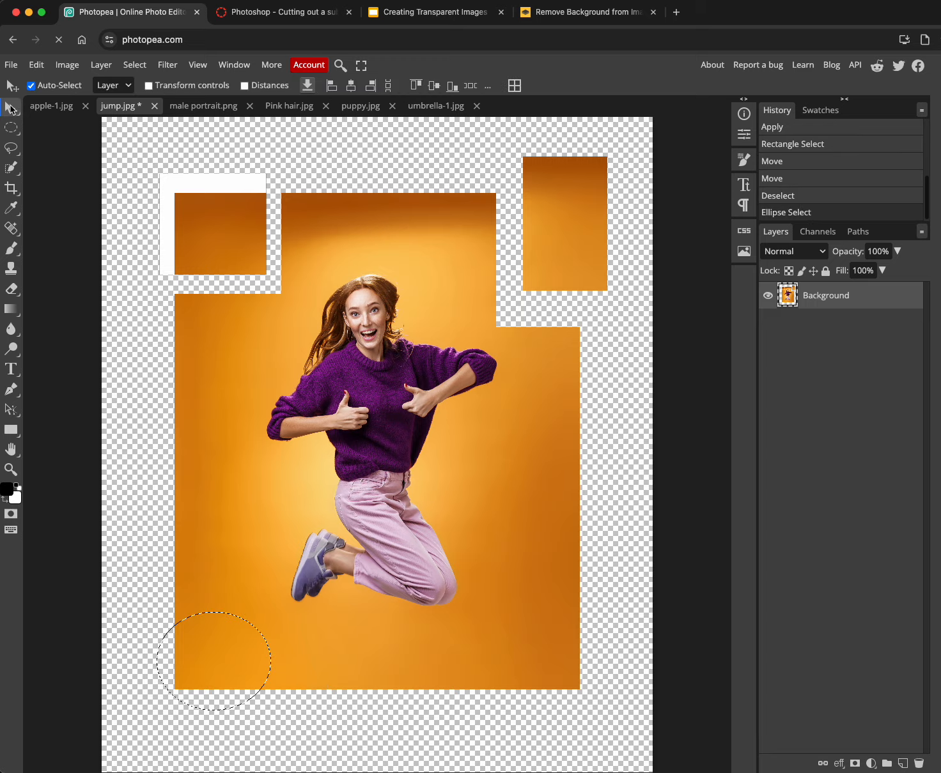
pyautogui.moveTo(221, 651); pyautogui.dragTo(192, 667)
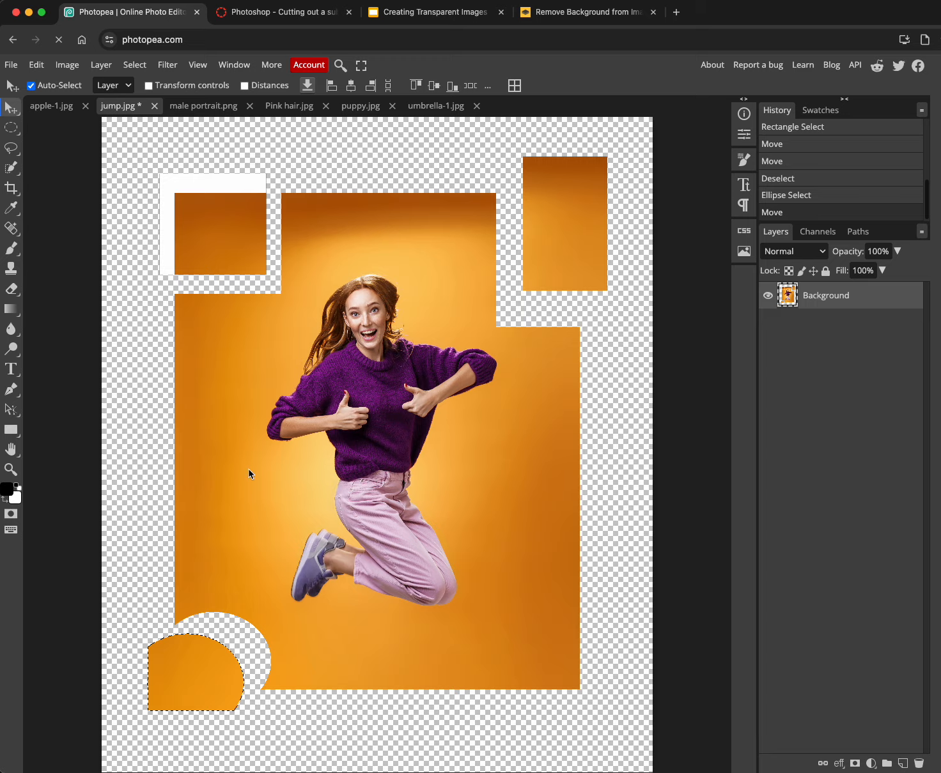
# - Select a small circle of orange backdrop left of the woman's jeans and move it left onto the transparent area
pyautogui.click(11, 127)
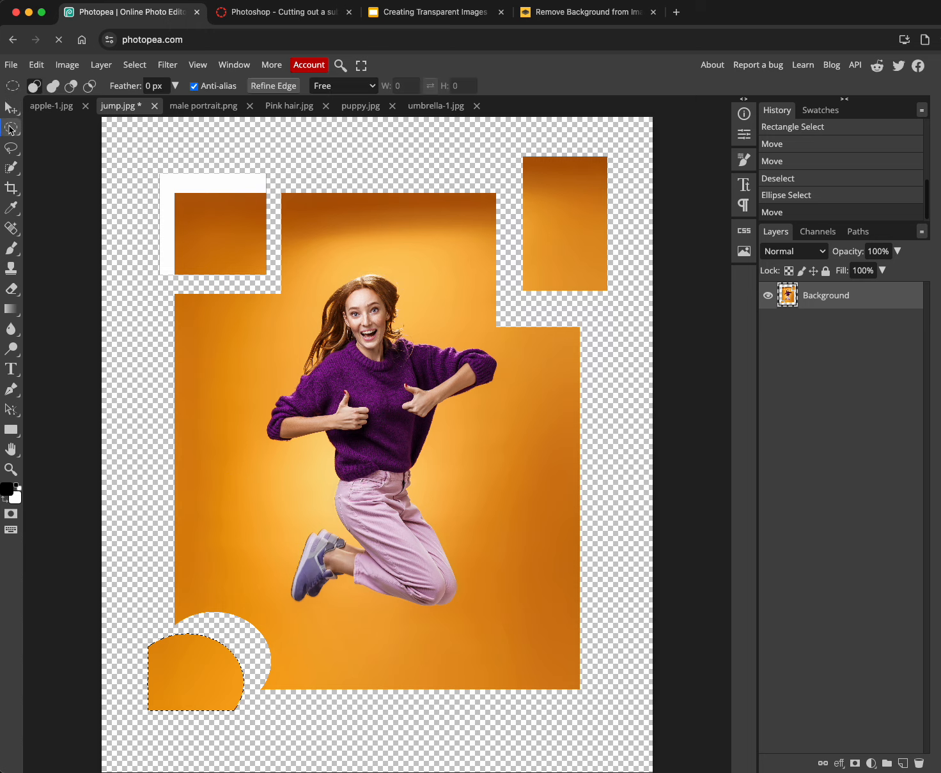
pyautogui.moveTo(214, 469); pyautogui.dragTo(272, 527)
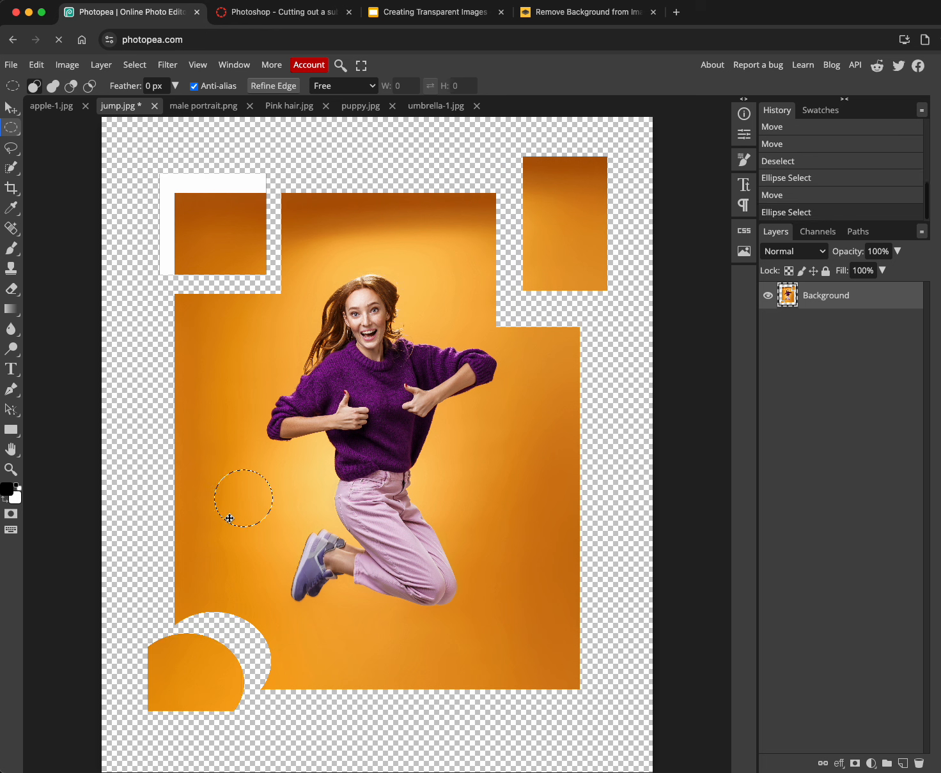
pyautogui.click(13, 111)
pyautogui.moveTo(243, 506); pyautogui.dragTo(134, 488)
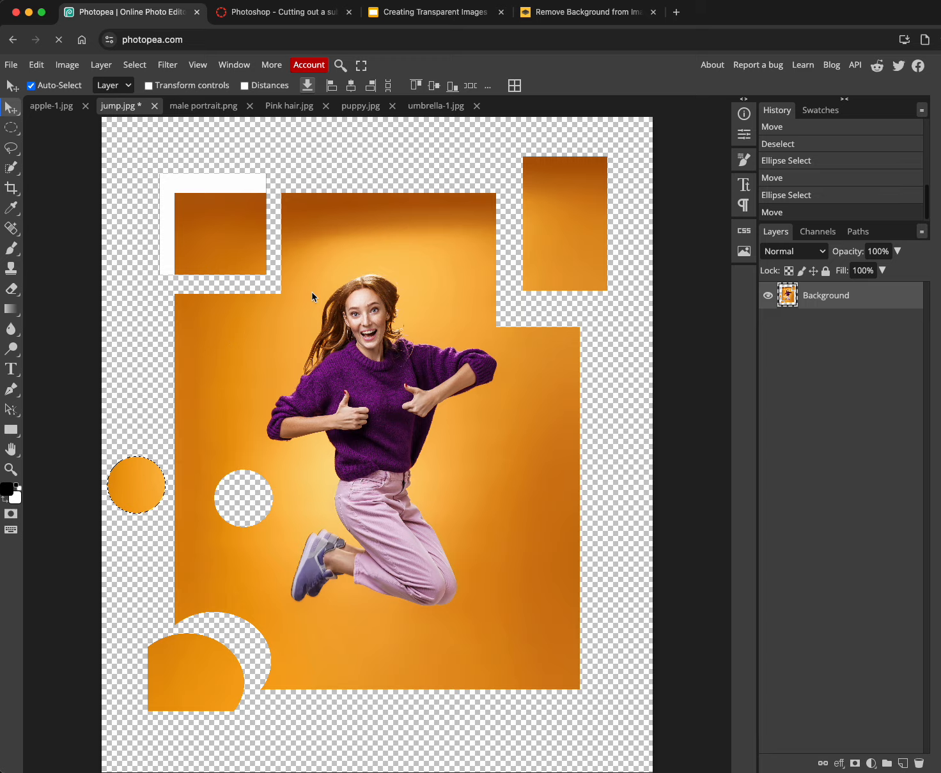
# - Select a rectangle around the woman's head with Rectangle Select and move the piece slightly up and right
pyautogui.click(15, 130)
pyautogui.moveTo(16, 131); pyautogui.dragTo(110, 132)
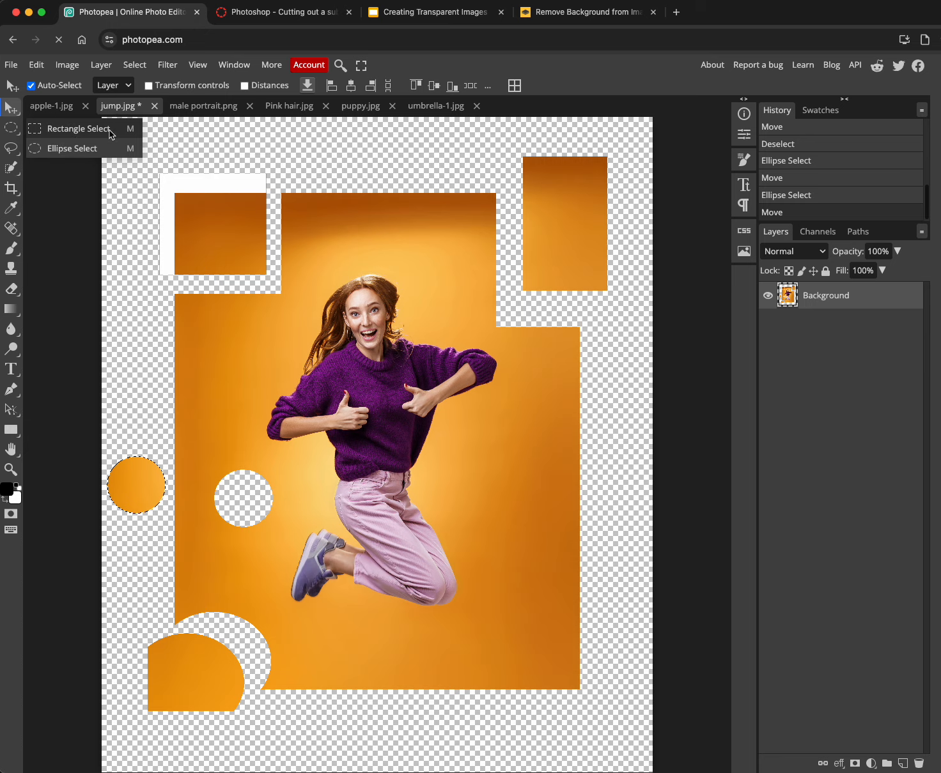
pyautogui.moveTo(310, 266); pyautogui.dragTo(404, 362)
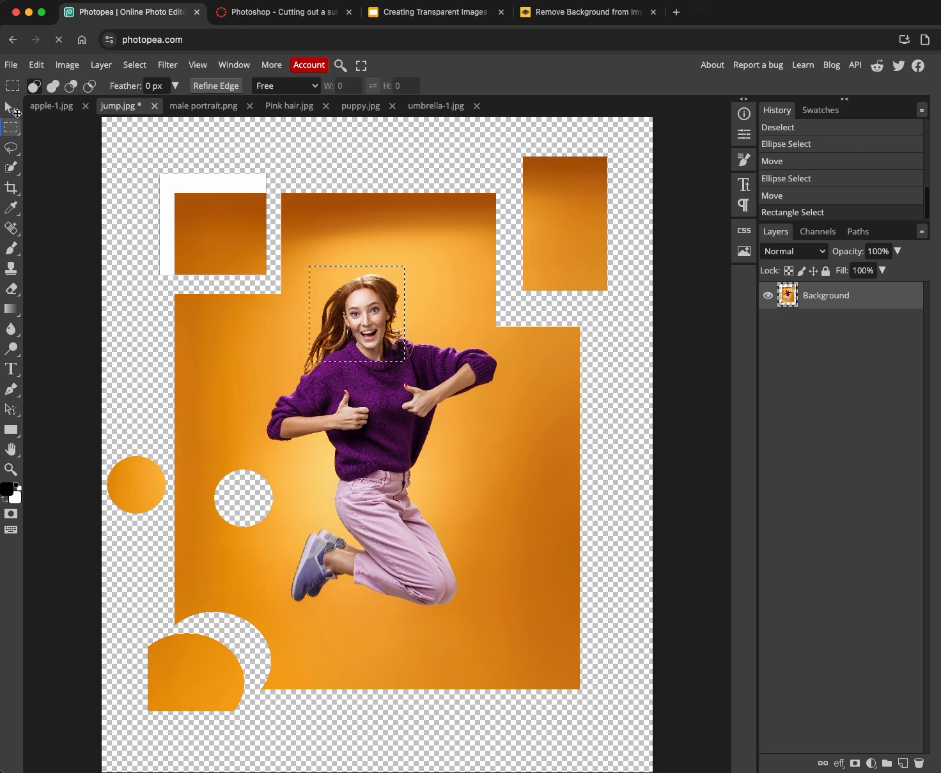
pyautogui.click(13, 111)
pyautogui.moveTo(355, 311)
pyautogui.mouseDown()
pyautogui.moveTo(358, 300)
pyautogui.moveTo(349, 307)
pyautogui.mouseUp()
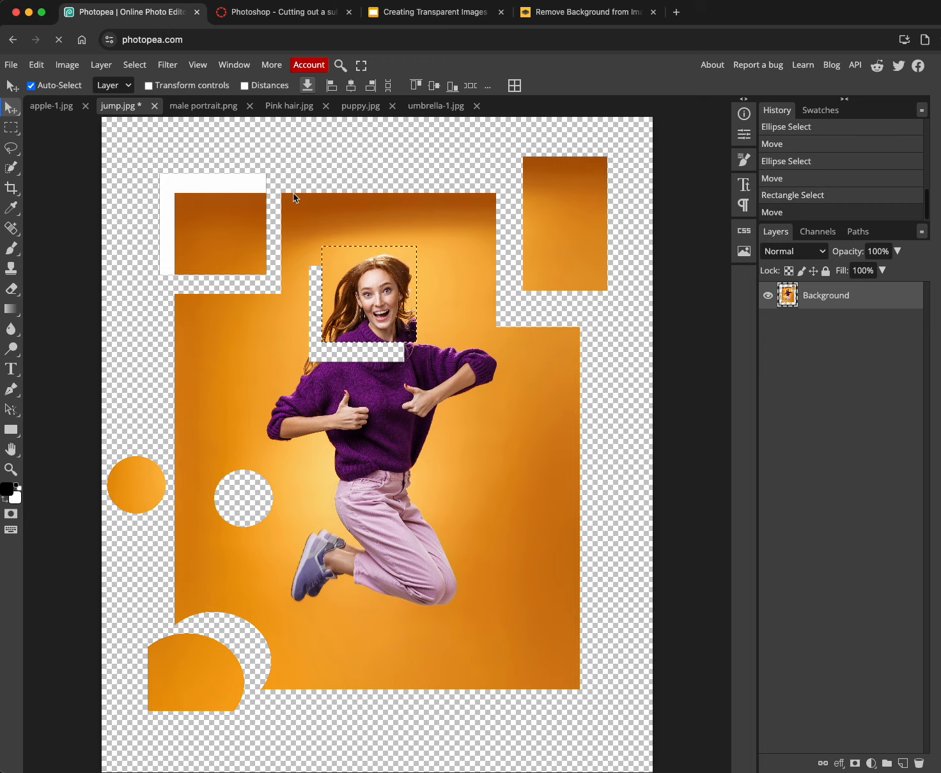
# - Free-transform the selected head piece, enlarging it to about 146% and rotating it about -11.5°, and apply the transform
pyautogui.click(36, 66)
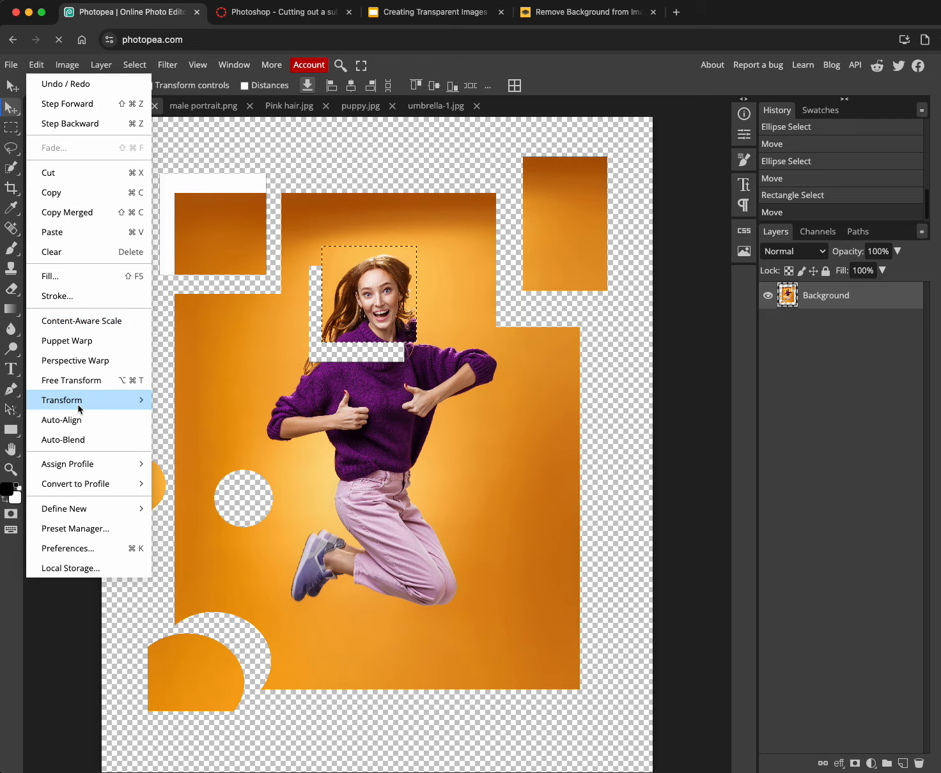
pyautogui.moveTo(79, 404)
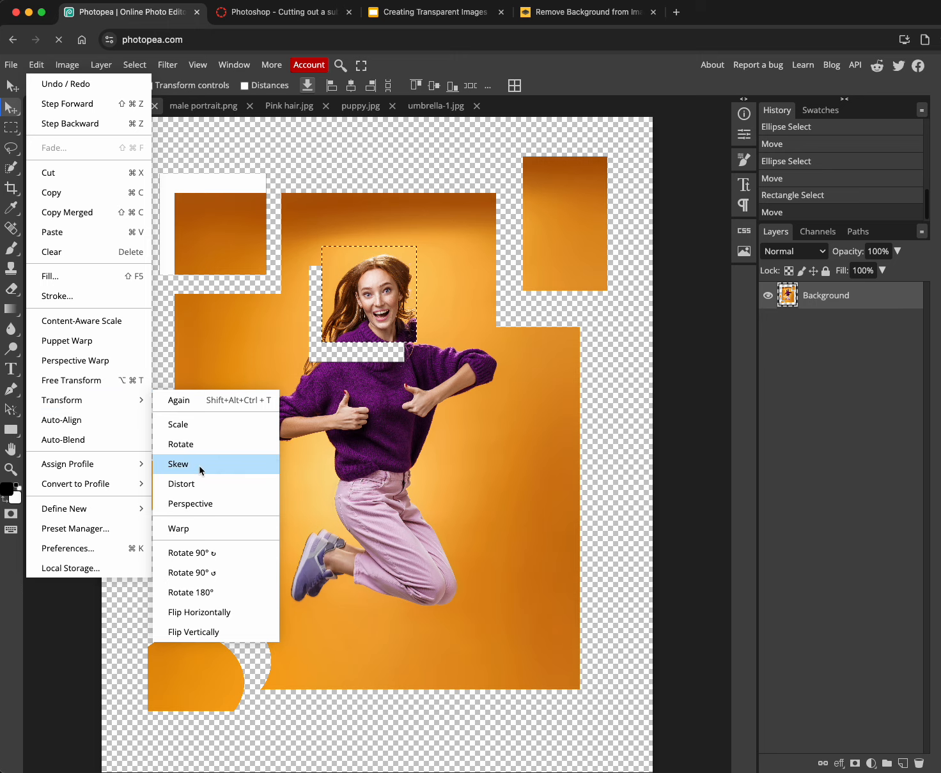
pyautogui.click(74, 381)
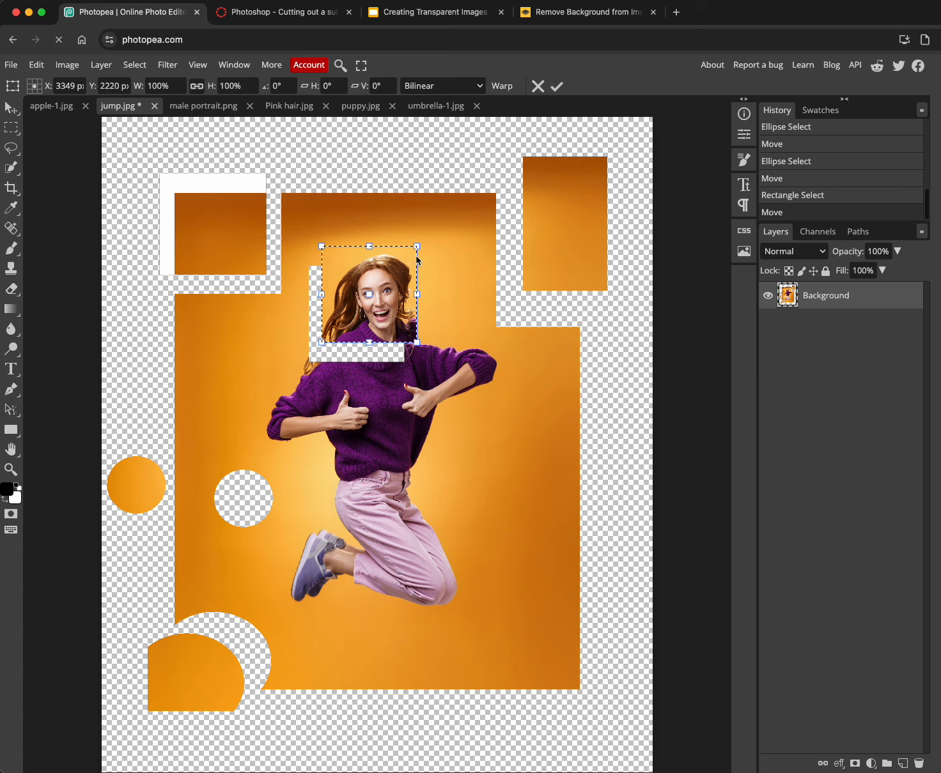
pyautogui.moveTo(419, 245); pyautogui.dragTo(460, 215)
pyautogui.moveTo(415, 248); pyautogui.dragTo(381, 269)
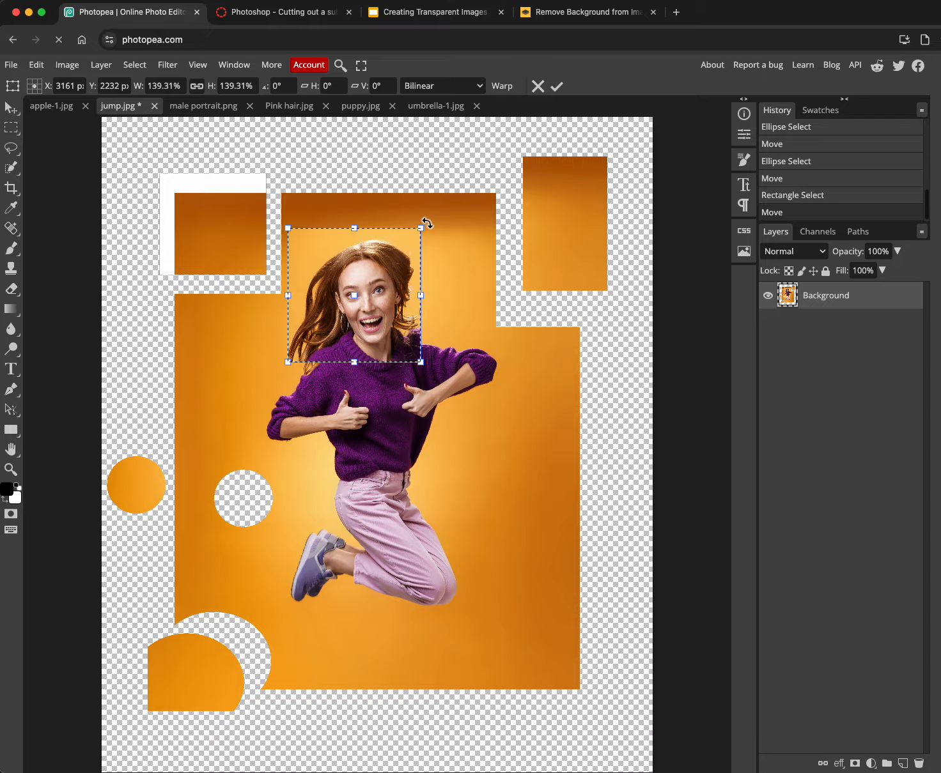
pyautogui.moveTo(424, 221); pyautogui.dragTo(415, 254)
pyautogui.moveTo(405, 216); pyautogui.dragTo(423, 198)
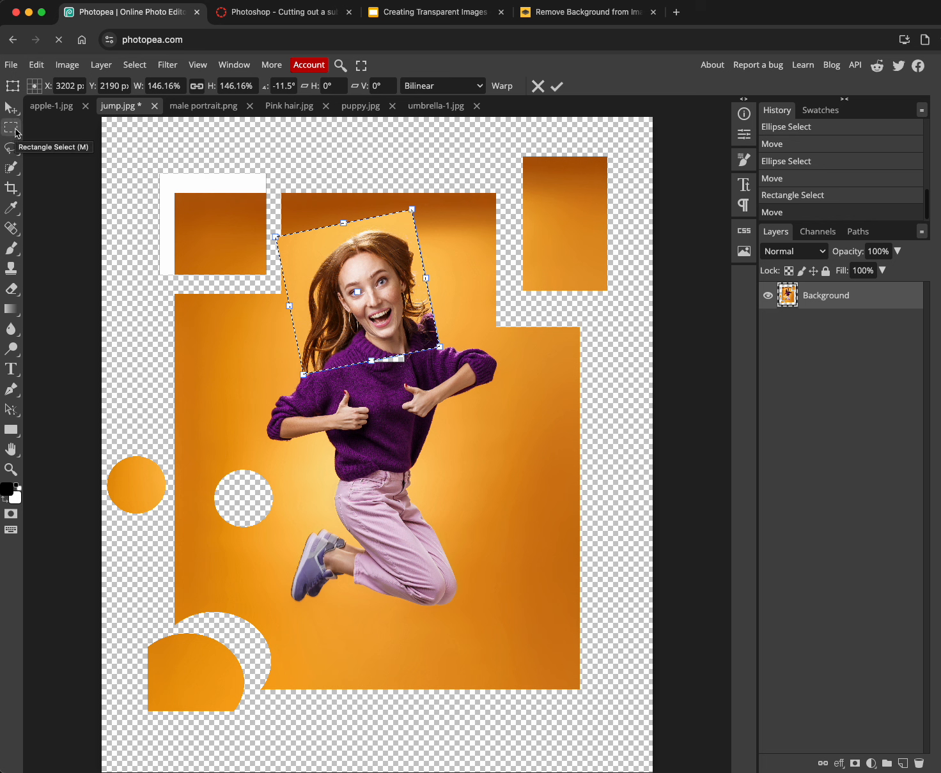
pyautogui.click(16, 131)
pyautogui.press('Return')
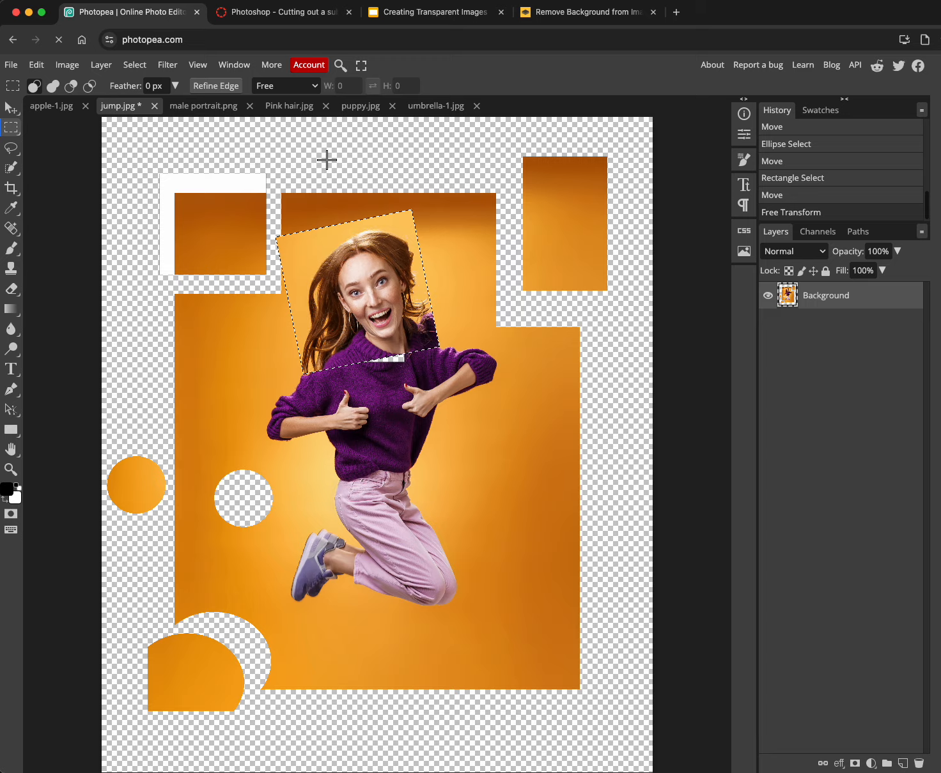
# - Clear the selection around the transformed head piece
pyautogui.click(12, 110)
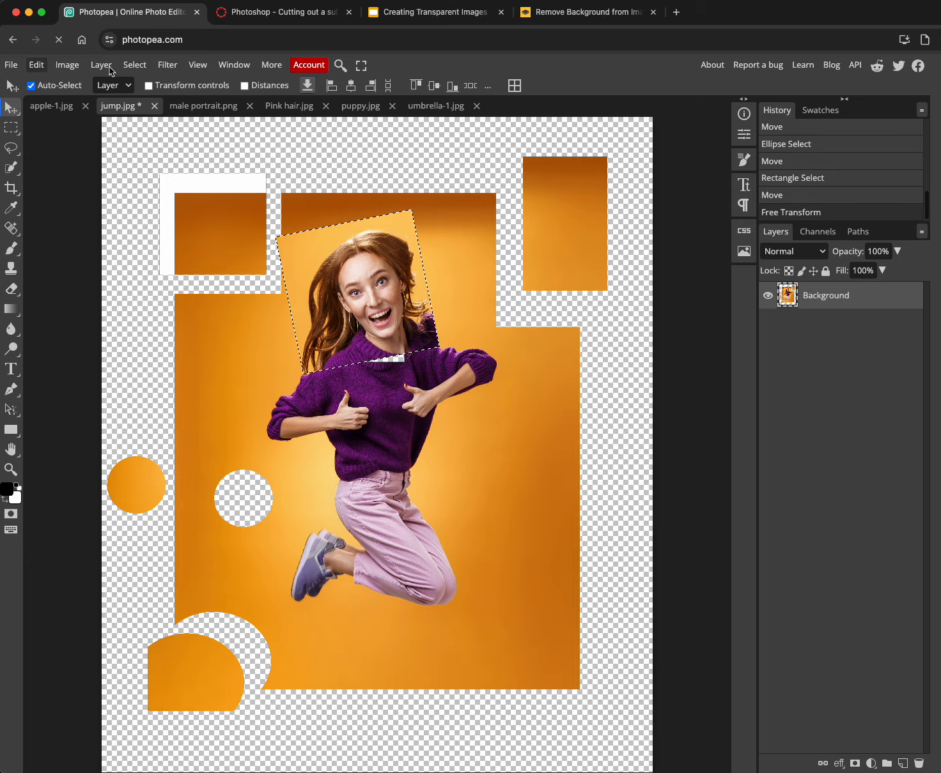
pyautogui.click(135, 65)
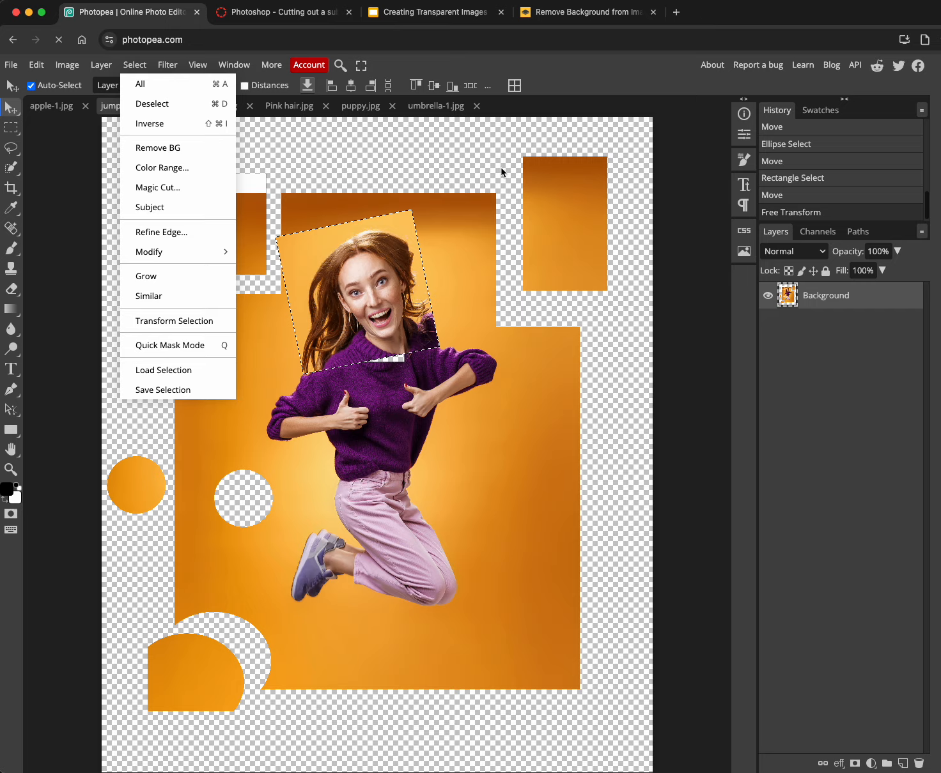
pyautogui.click(352, 176)
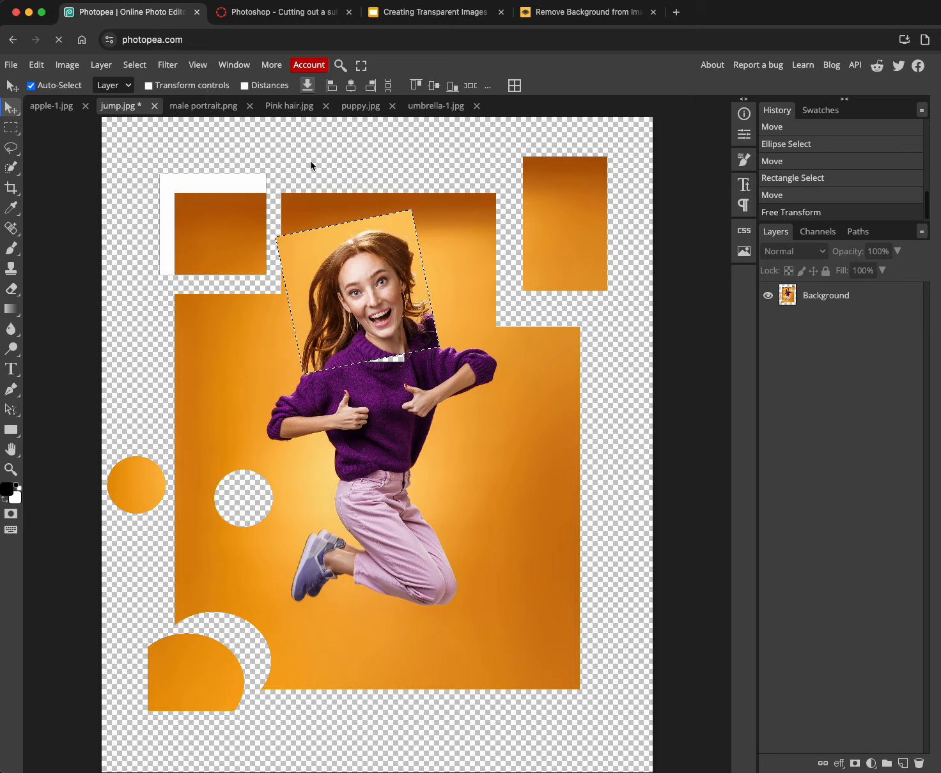
pyautogui.hotkey('ctrl', 'd')
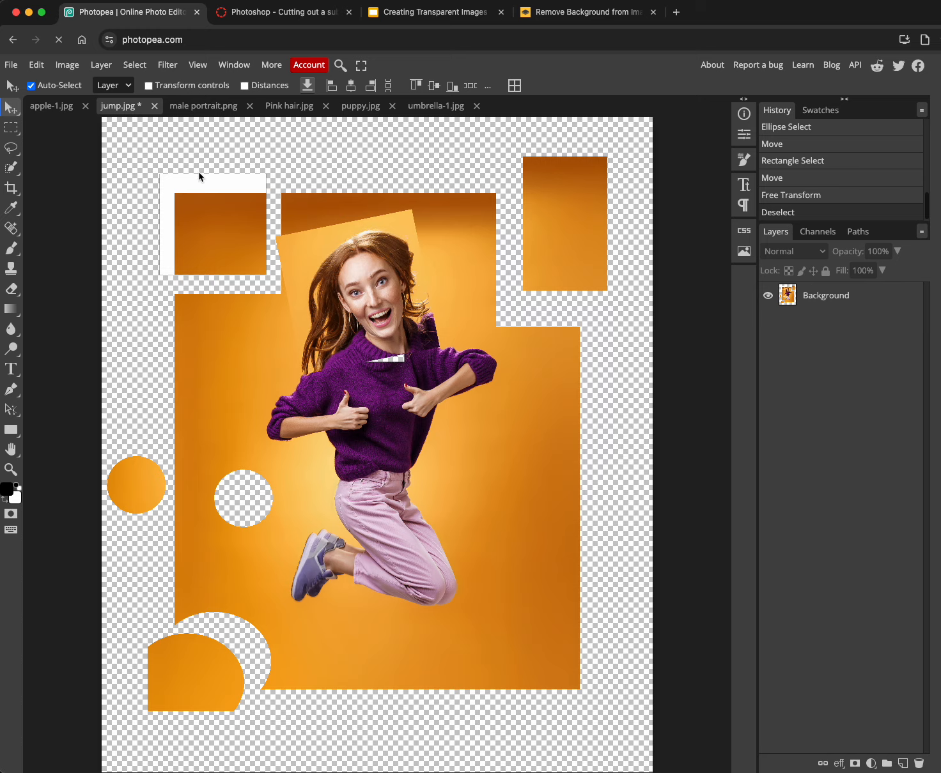
# - On the Background layer, lasso an irregular freehand area of orange backdrop right of the woman and move it past the photo's lower-right corner
pyautogui.click(12, 150)
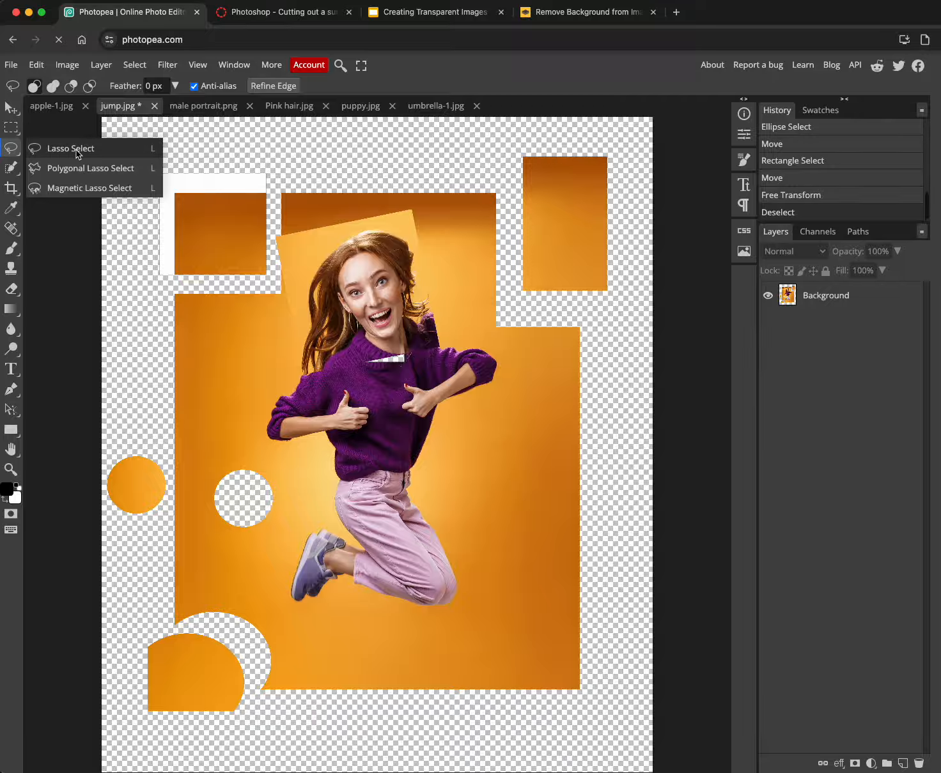
pyautogui.click(76, 152)
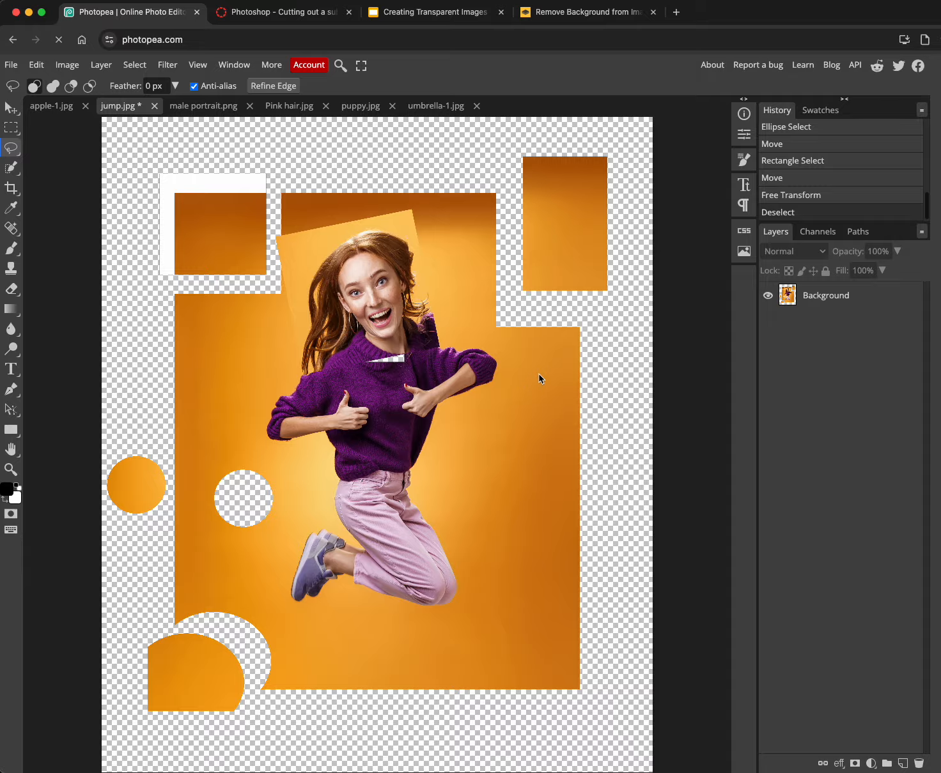
pyautogui.click(811, 306)
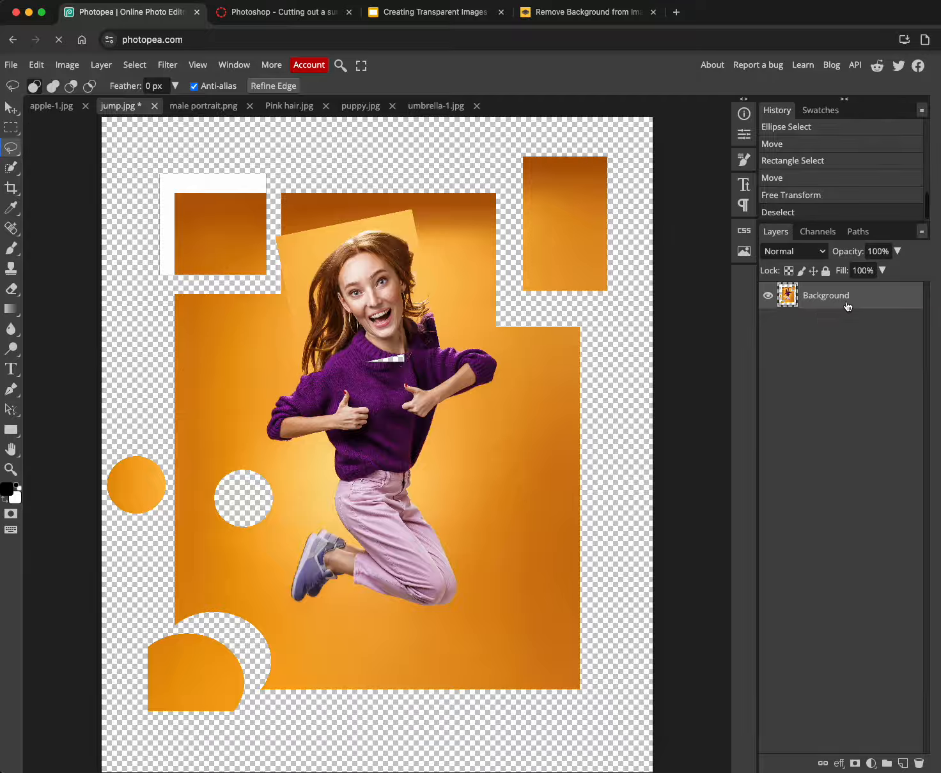
pyautogui.click(803, 329)
pyautogui.click(683, 335)
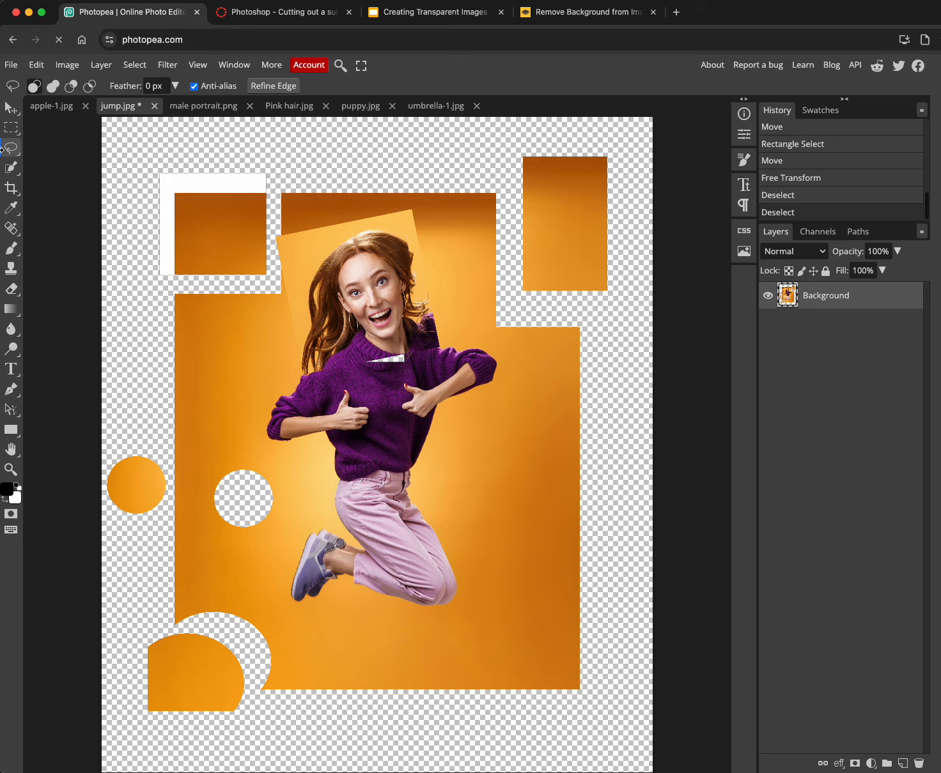
pyautogui.moveTo(516, 404)
pyautogui.mouseDown()
pyautogui.moveTo(465, 422)
pyautogui.moveTo(514, 453)
pyautogui.moveTo(517, 474)
pyautogui.moveTo(503, 497)
pyautogui.moveTo(541, 527)
pyautogui.moveTo(559, 520)
pyautogui.moveTo(543, 455)
pyautogui.moveTo(568, 412)
pyautogui.moveTo(553, 374)
pyautogui.moveTo(530, 427)
pyautogui.moveTo(516, 403)
pyautogui.mouseUp()
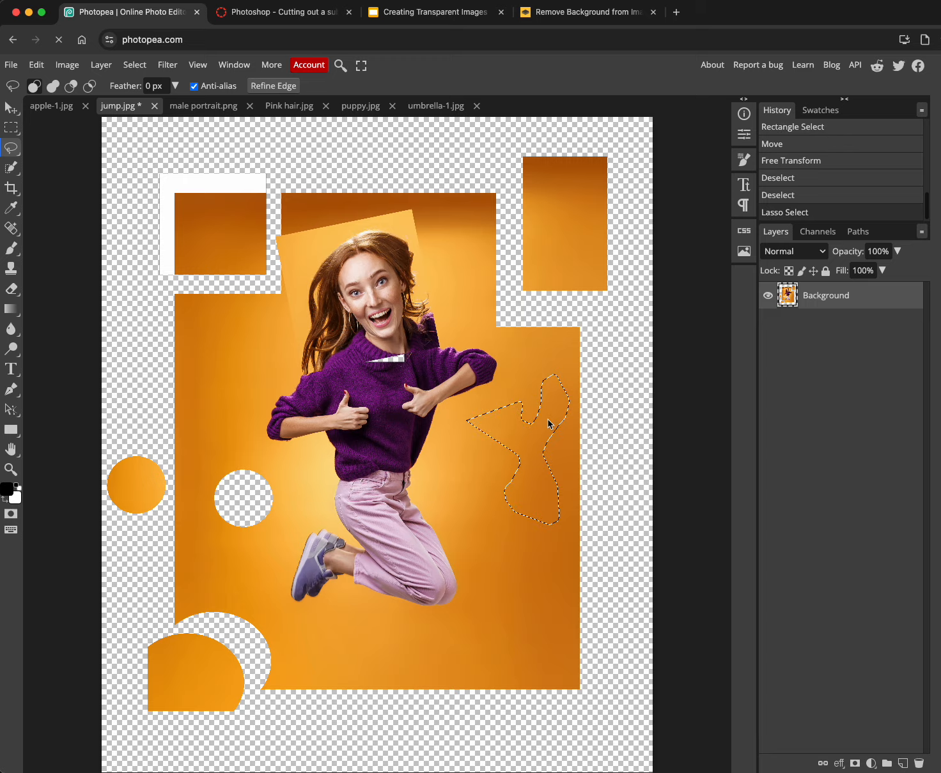
pyautogui.click(467, 459)
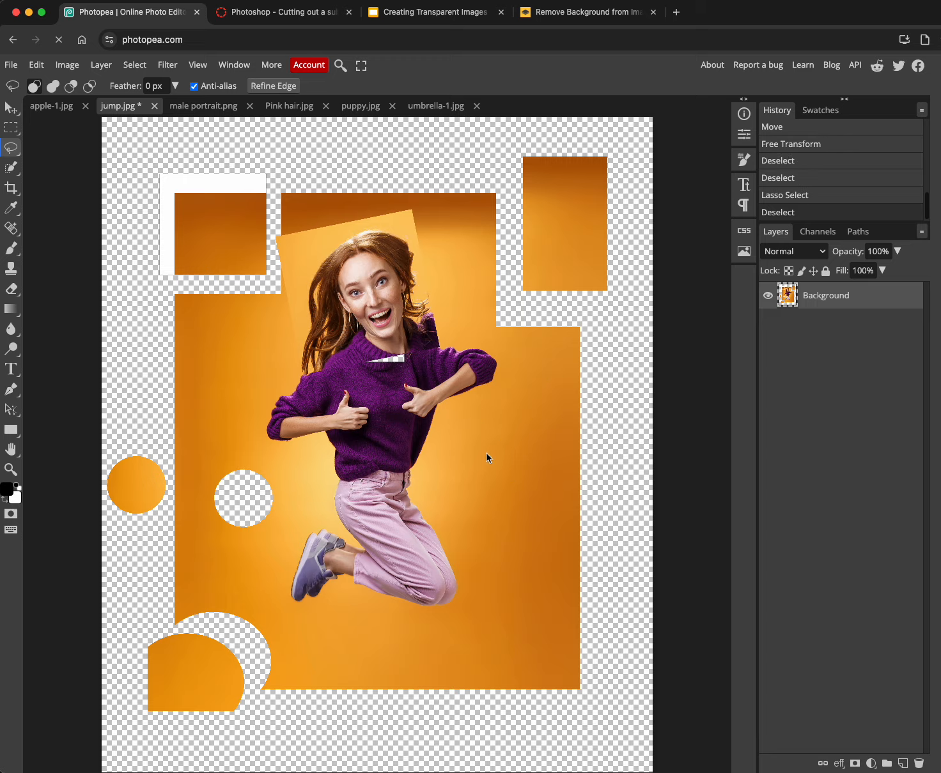
pyautogui.moveTo(468, 452)
pyautogui.mouseDown()
pyautogui.moveTo(442, 478)
pyautogui.moveTo(443, 494)
pyautogui.moveTo(492, 524)
pyautogui.moveTo(503, 557)
pyautogui.moveTo(543, 559)
pyautogui.moveTo(543, 502)
pyautogui.moveTo(515, 473)
pyautogui.moveTo(533, 402)
pyautogui.moveTo(524, 391)
pyautogui.moveTo(469, 454)
pyautogui.mouseUp()
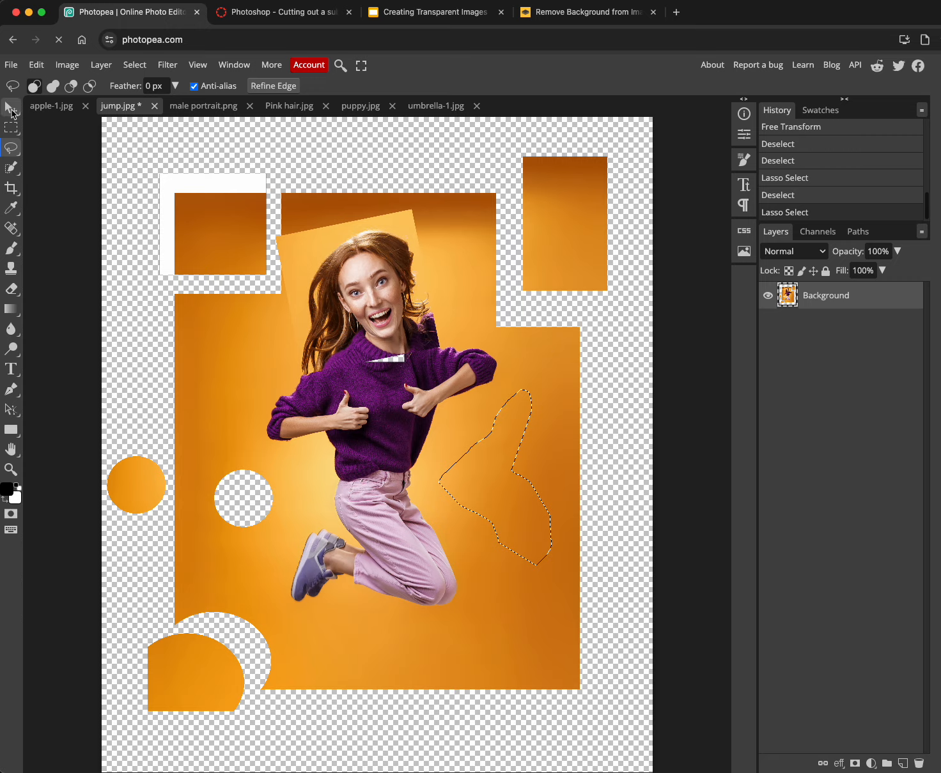
pyautogui.click(12, 110)
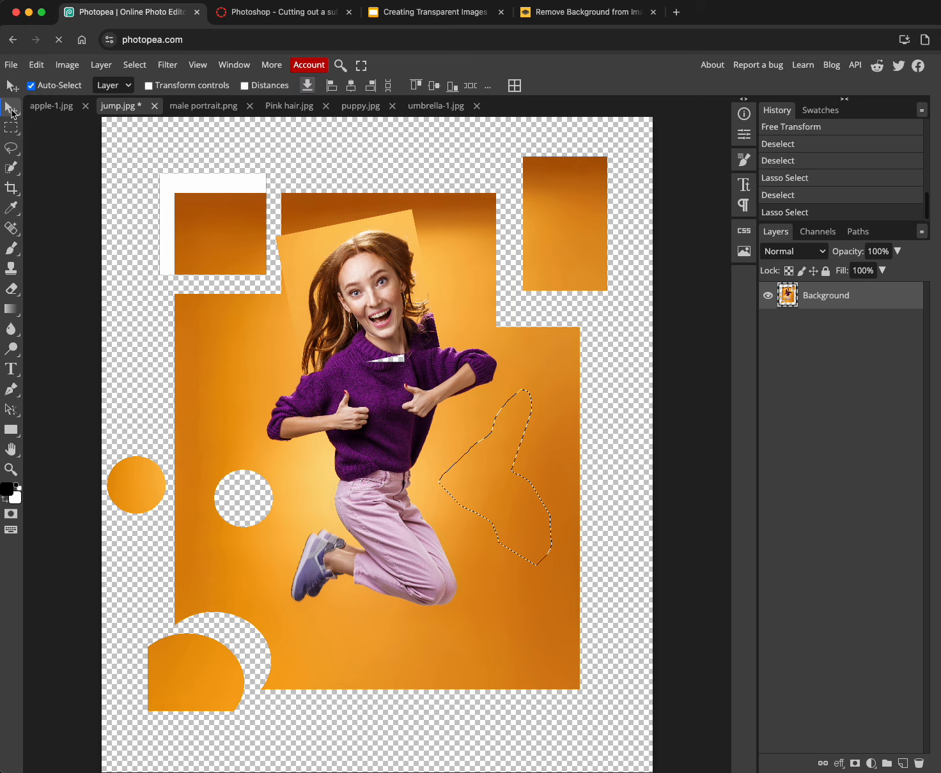
pyautogui.moveTo(465, 483)
pyautogui.mouseDown()
pyautogui.moveTo(618, 480)
pyautogui.moveTo(581, 569)
pyautogui.moveTo(568, 661)
pyautogui.moveTo(559, 676)
pyautogui.moveTo(549, 672)
pyautogui.mouseUp()
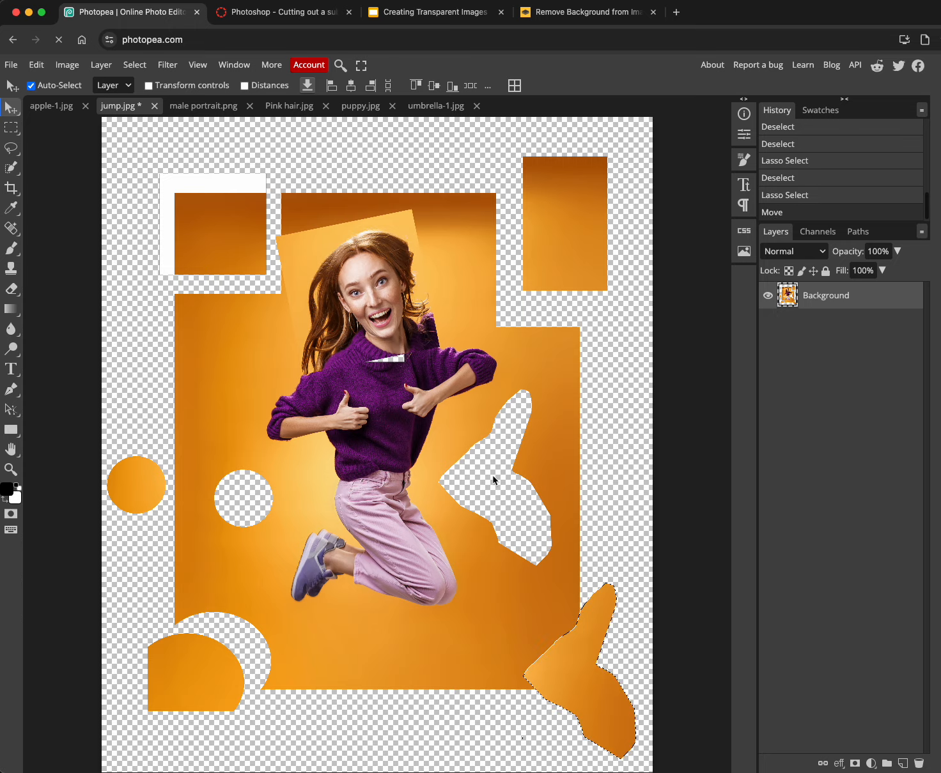
# - Outline the woman's jeans and shoes with a closed, straight-edged Polygonal Lasso selection starting at her waist
pyautogui.click(11, 147)
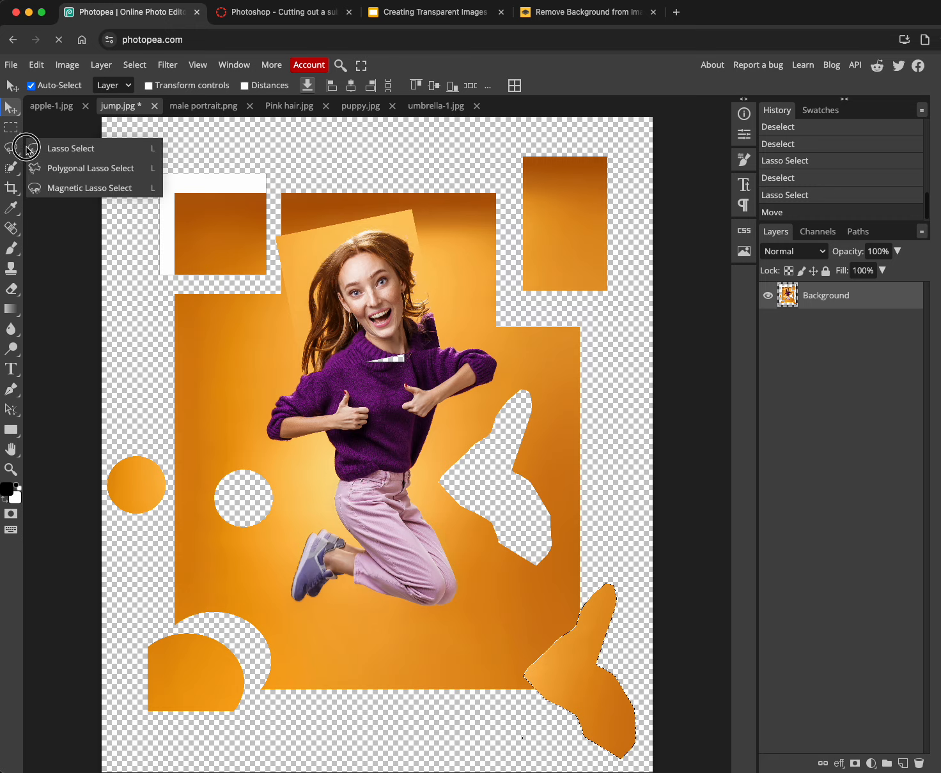
pyautogui.click(63, 170)
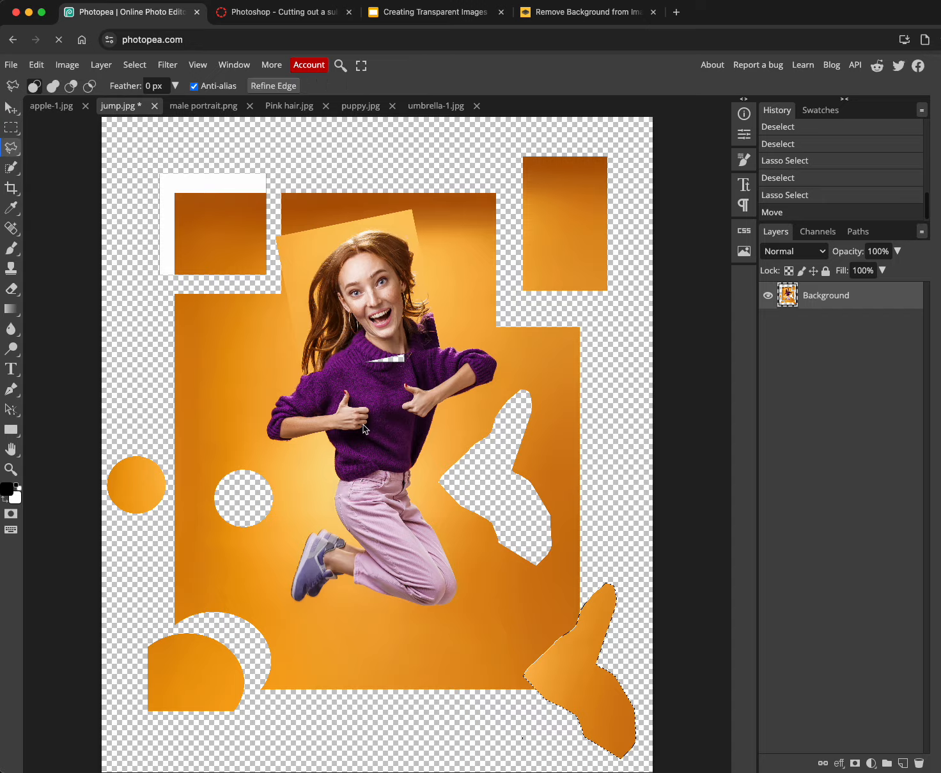
pyautogui.click(322, 475)
pyautogui.click(424, 467)
pyautogui.click(482, 611)
pyautogui.click(360, 625)
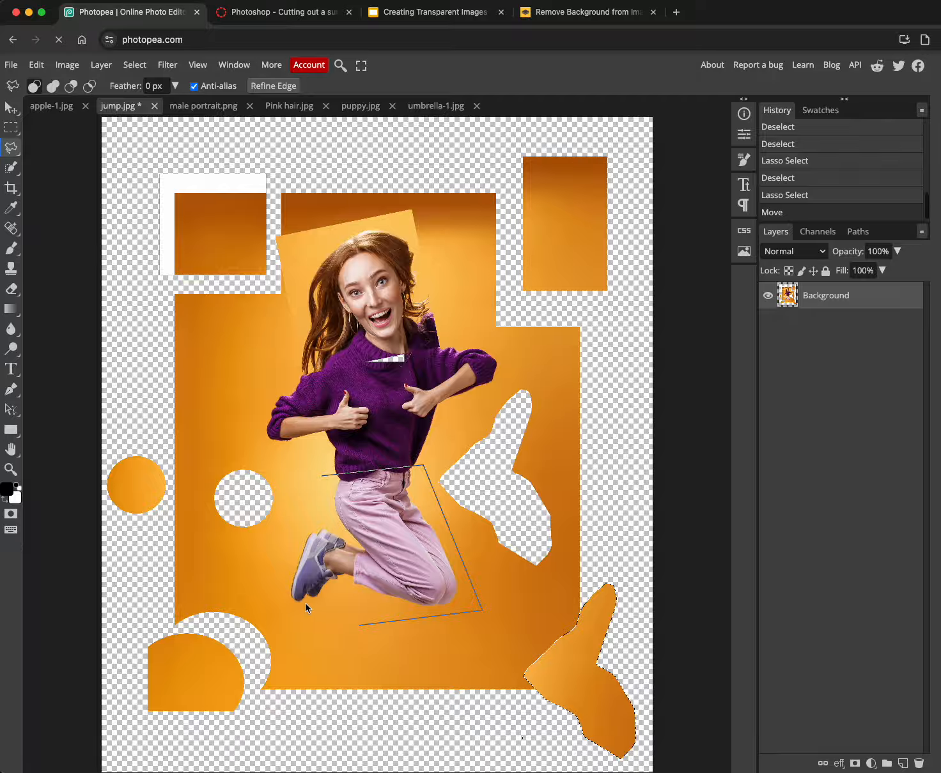
pyautogui.click(279, 601)
pyautogui.click(297, 518)
pyautogui.click(325, 478)
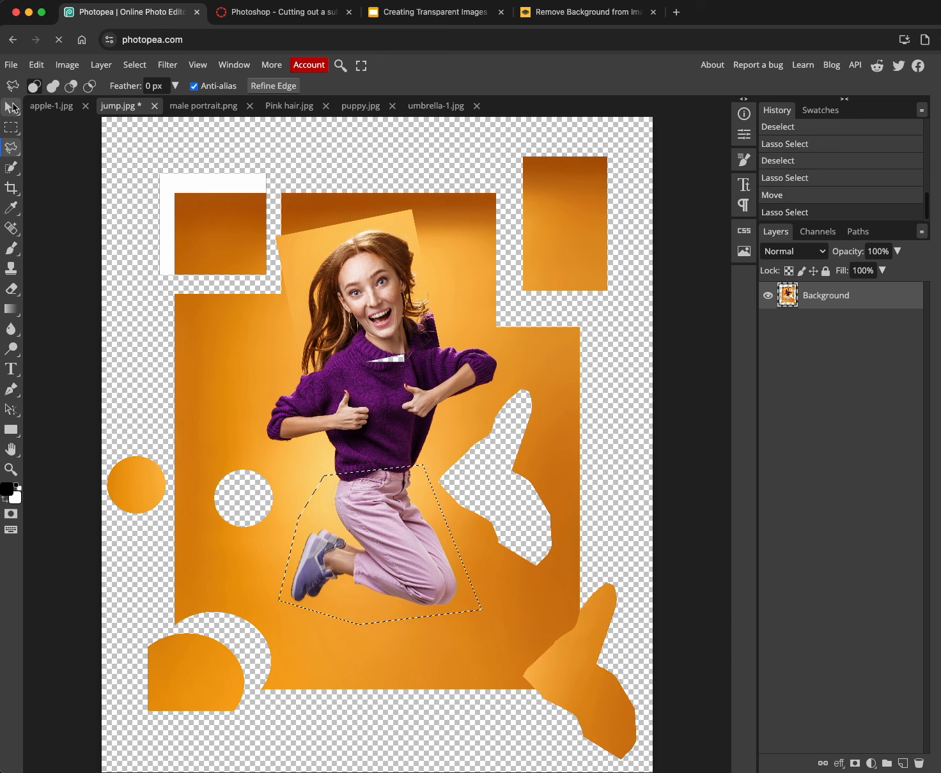
# - Free-transform the selected legs to about 76% scale and 17.1° rotation, apply the transform, and deselect
pyautogui.click(39, 67)
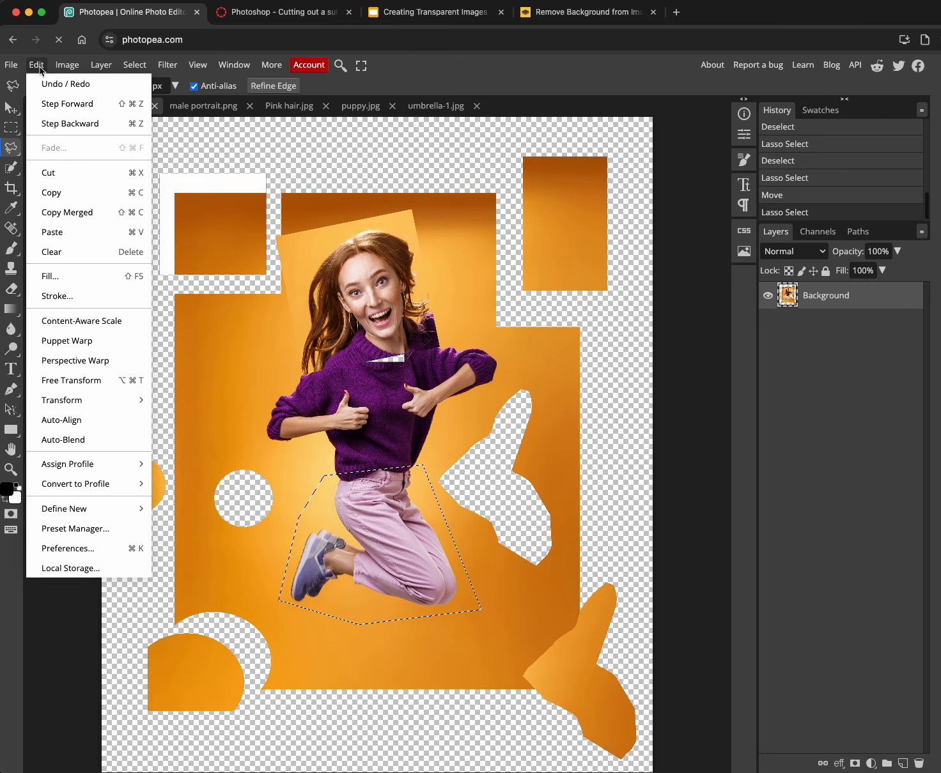
pyautogui.click(94, 381)
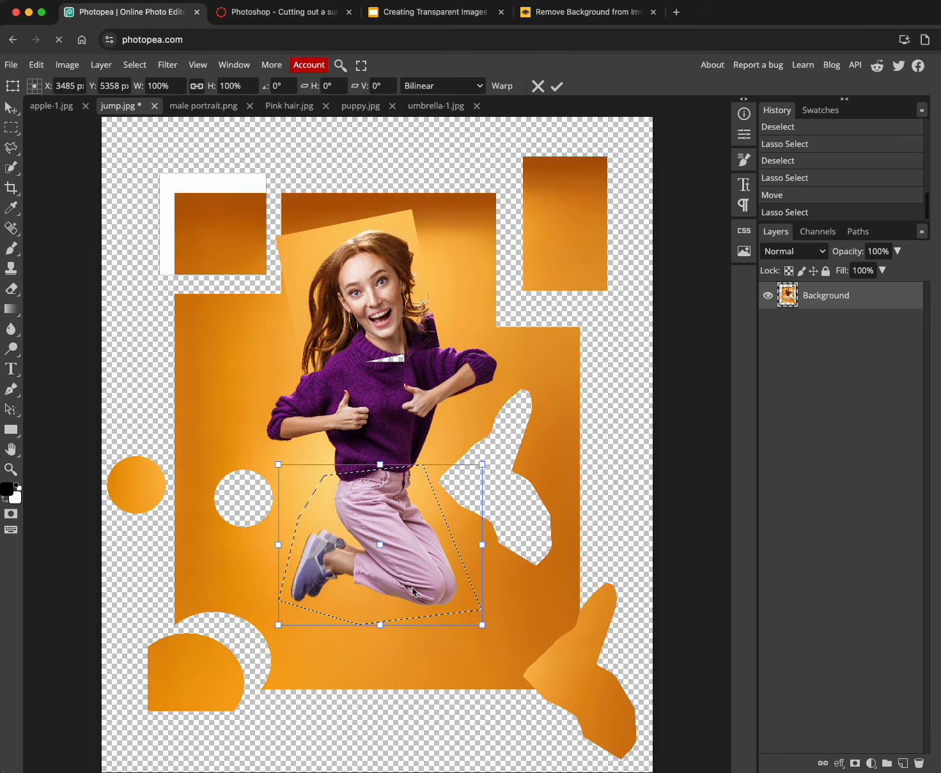
pyautogui.moveTo(381, 625); pyautogui.dragTo(381, 587)
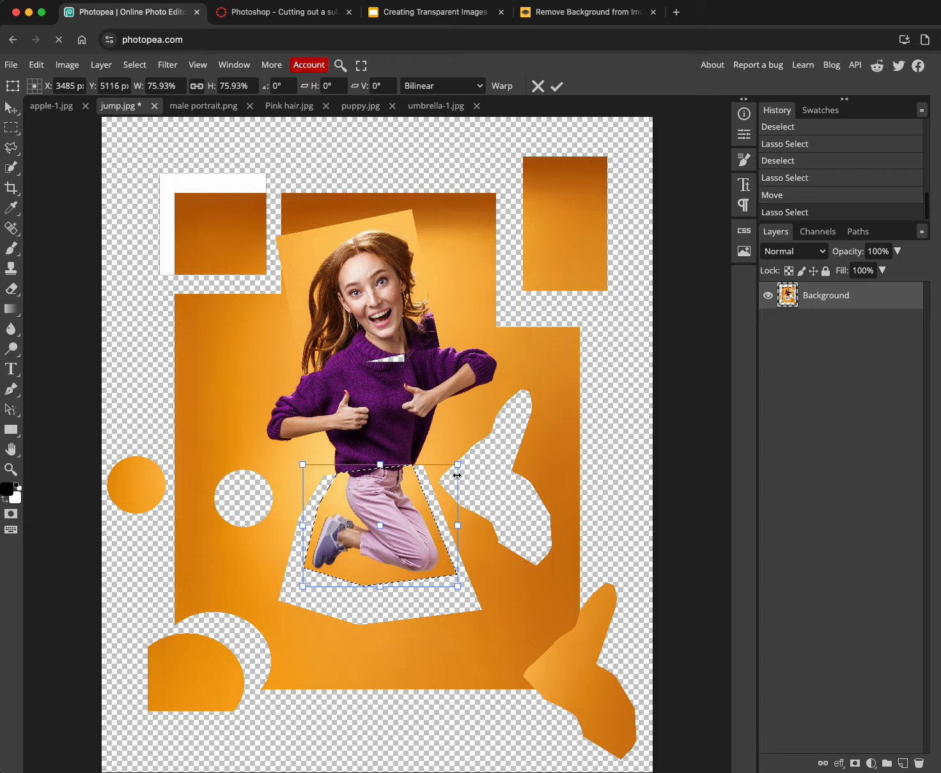
pyautogui.moveTo(466, 455); pyautogui.dragTo(473, 488)
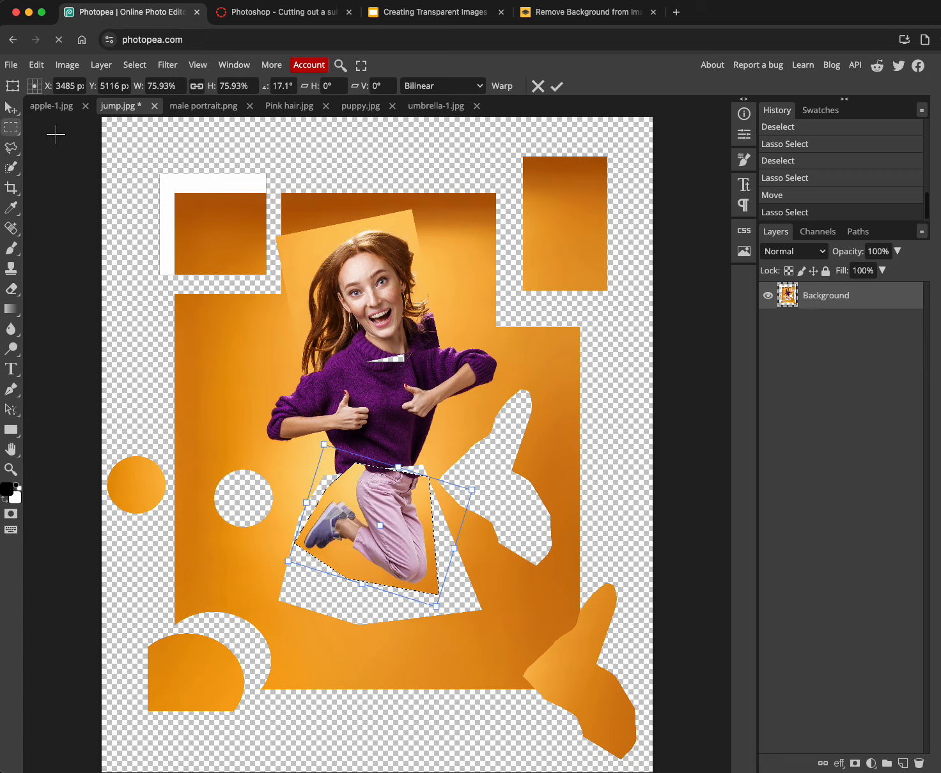
pyautogui.press('Return')
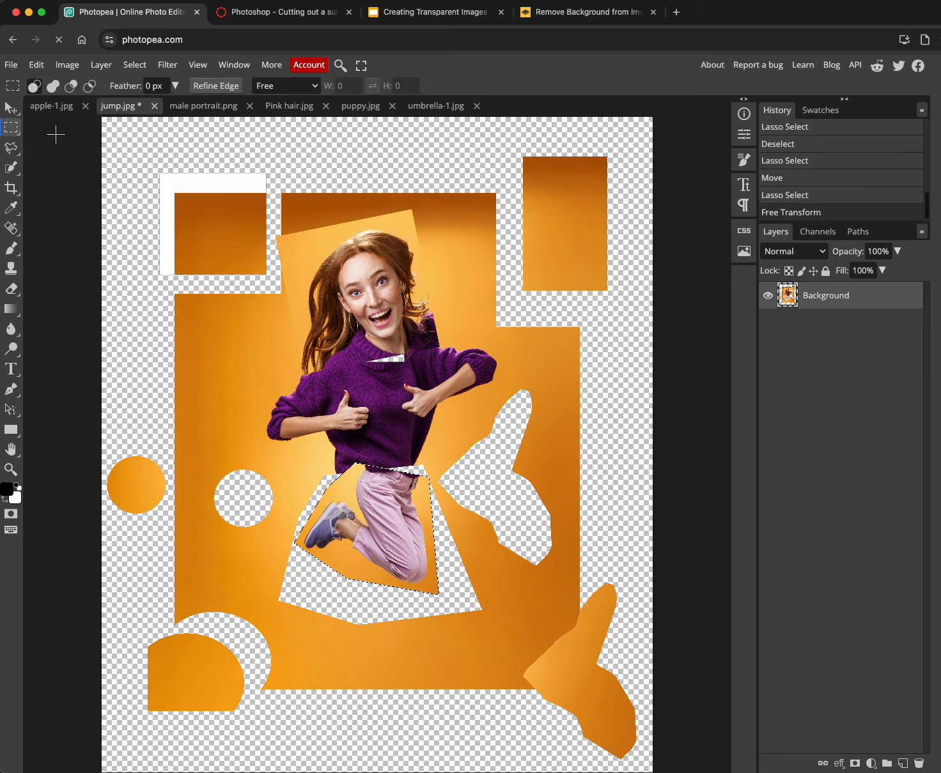
pyautogui.click(286, 236)
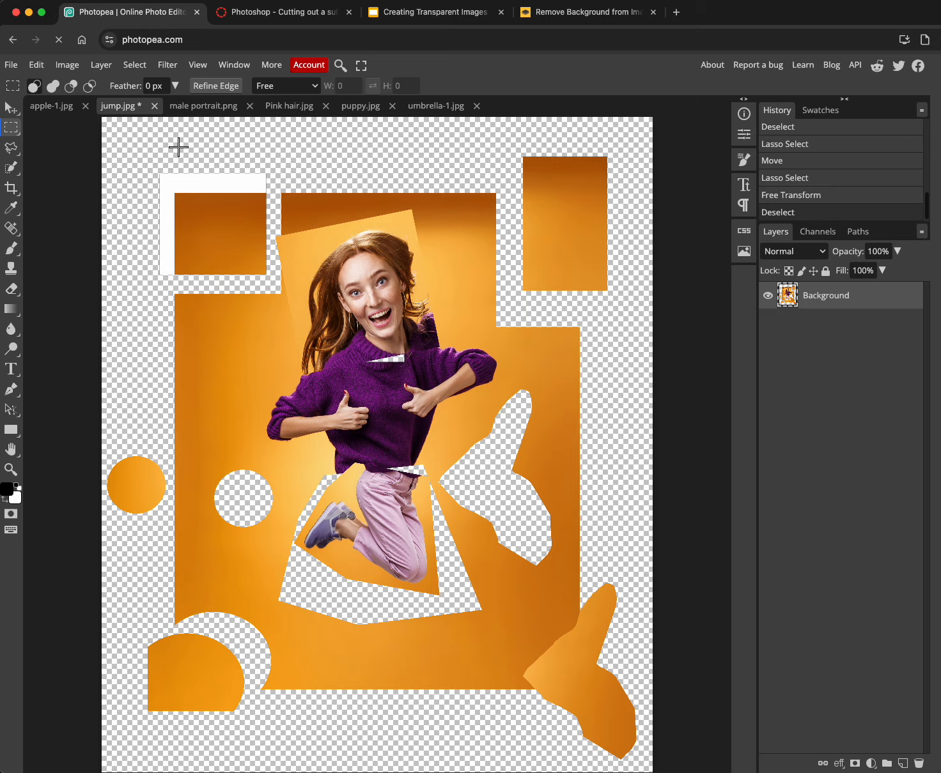
# - Export the image as a PNG named jump at 6899 × 8208 px and 100% quality
pyautogui.click(11, 66)
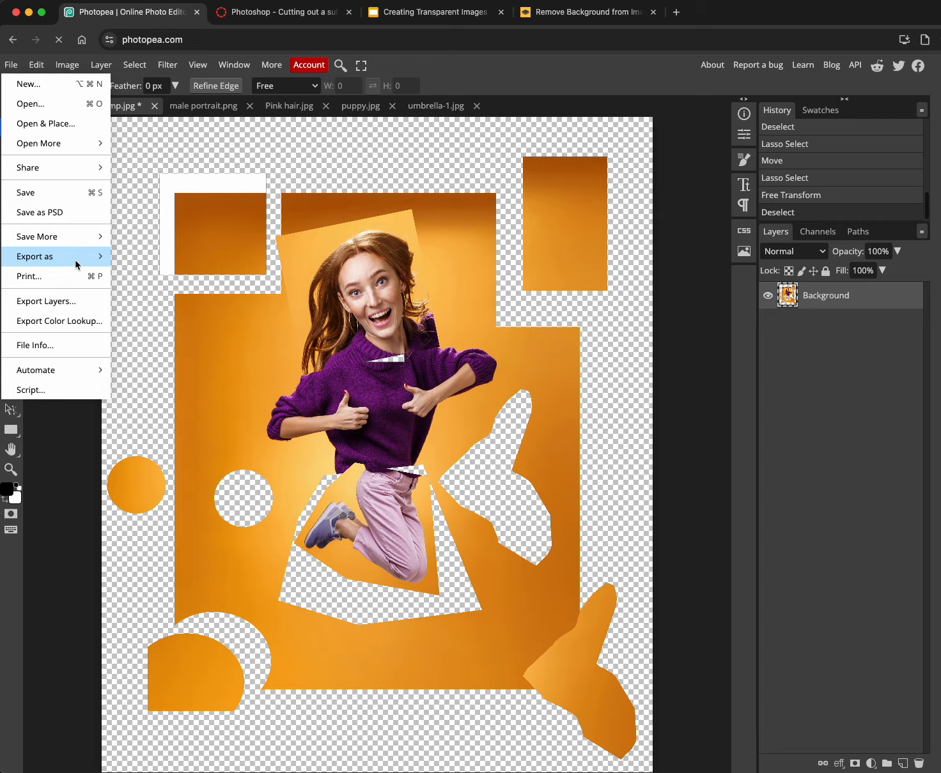
pyautogui.moveTo(79, 264)
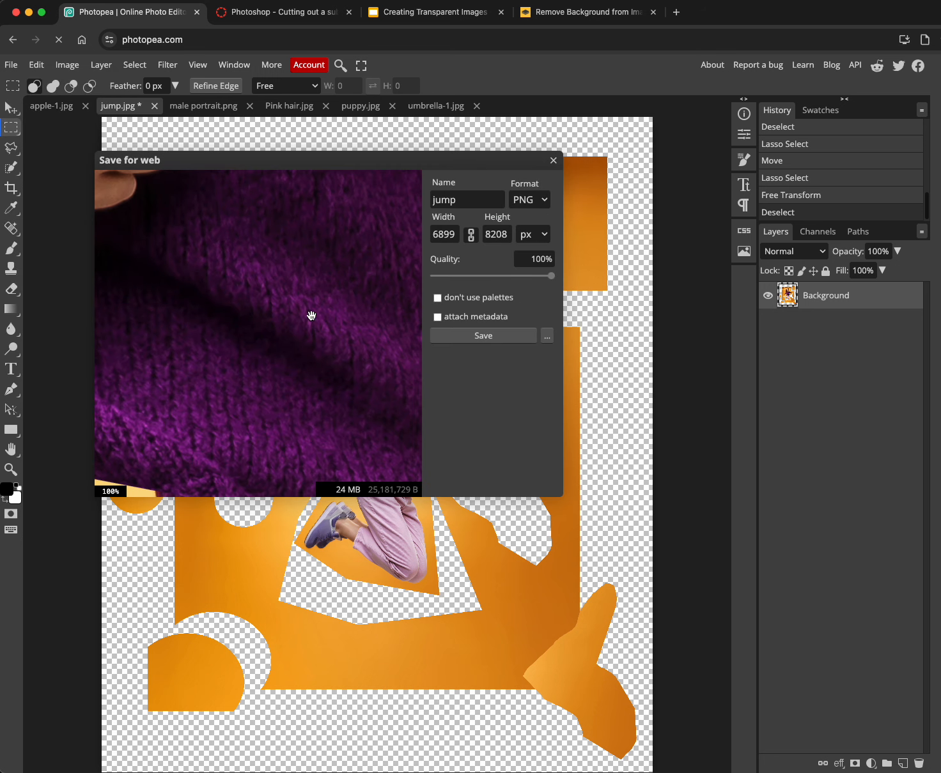
pyautogui.click(485, 337)
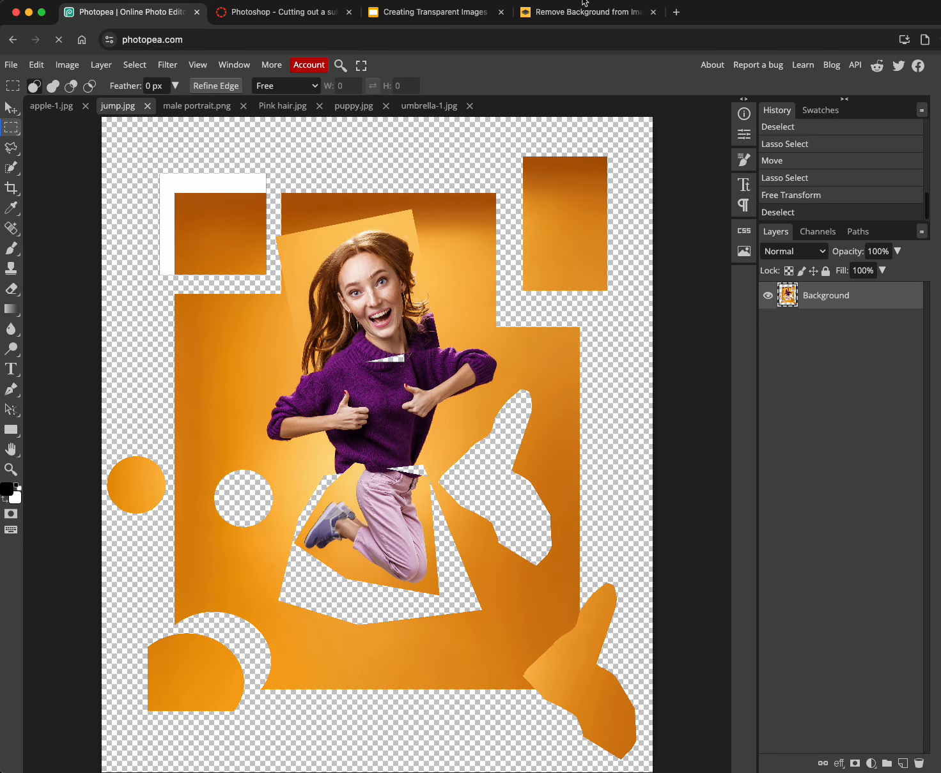
# - Switch to the Creating Transparent Images presentation in Google Slides and display slide 3 with the jumping woman
pyautogui.click(428, 14)
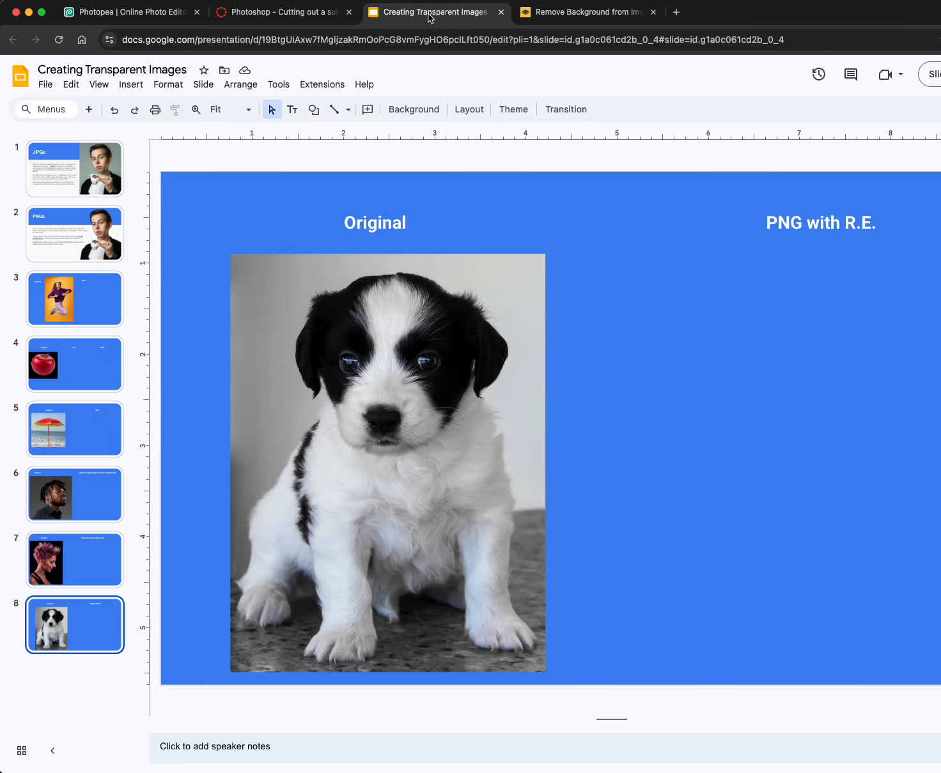
pyautogui.click(104, 281)
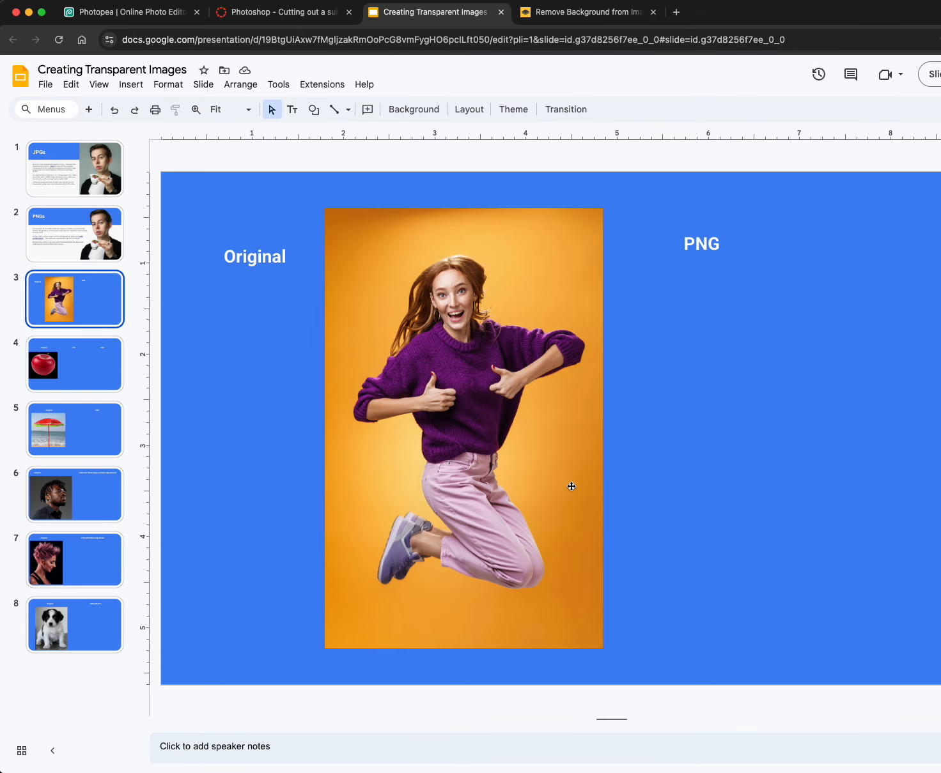
pyautogui.click(136, 87)
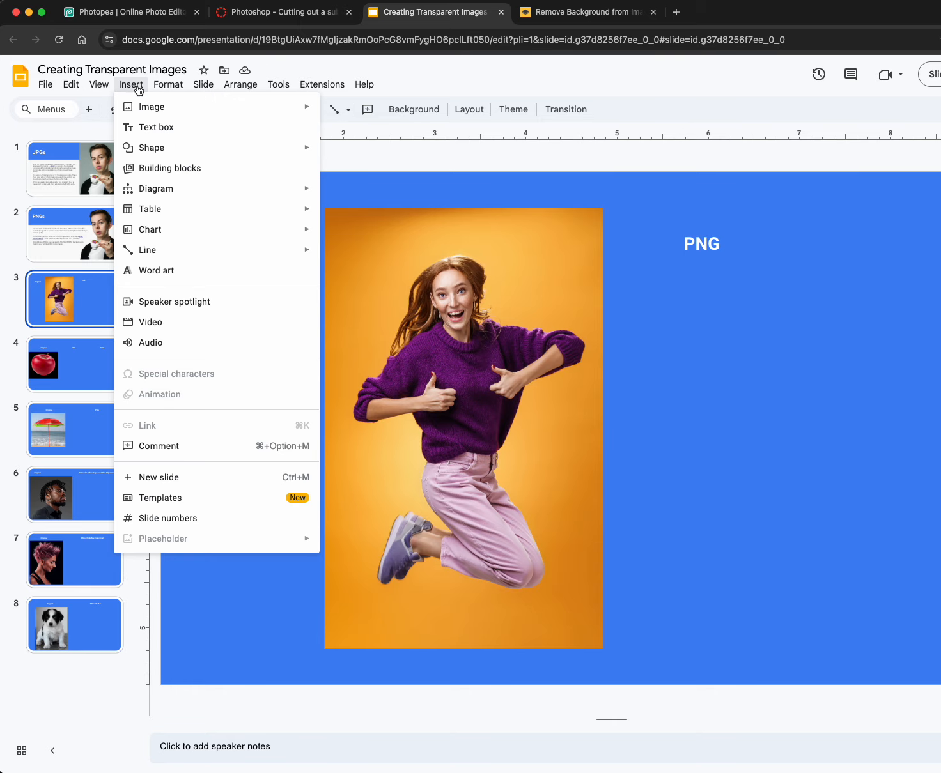
pyautogui.click(136, 87)
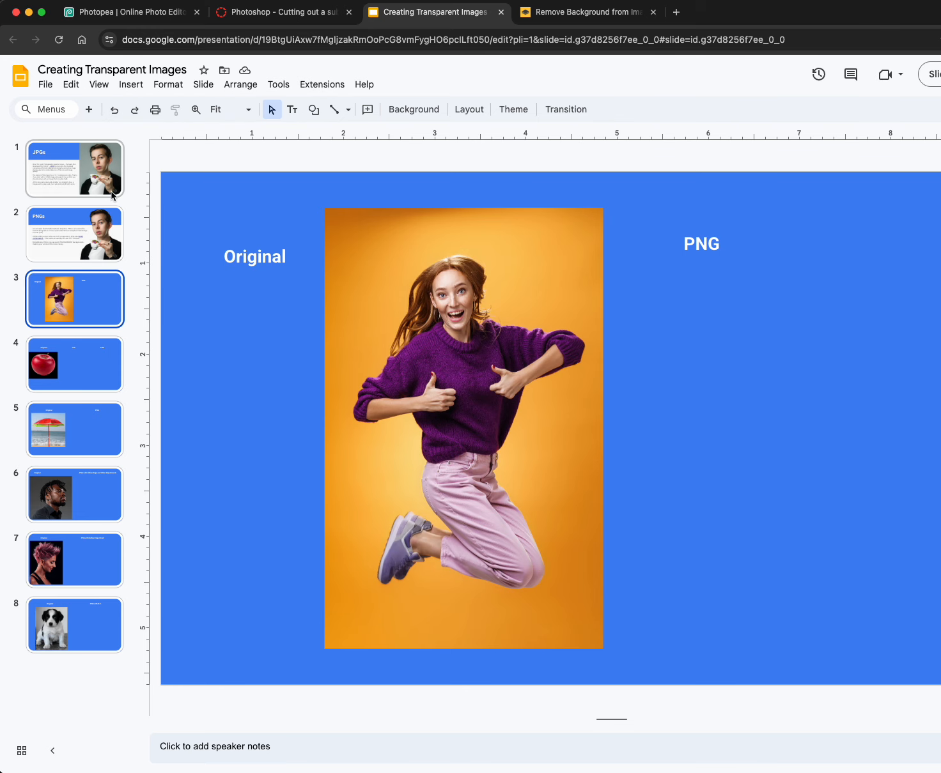
# - Make a copy of the entire presentation named Sample Creating Transparent Images
pyautogui.click(45, 86)
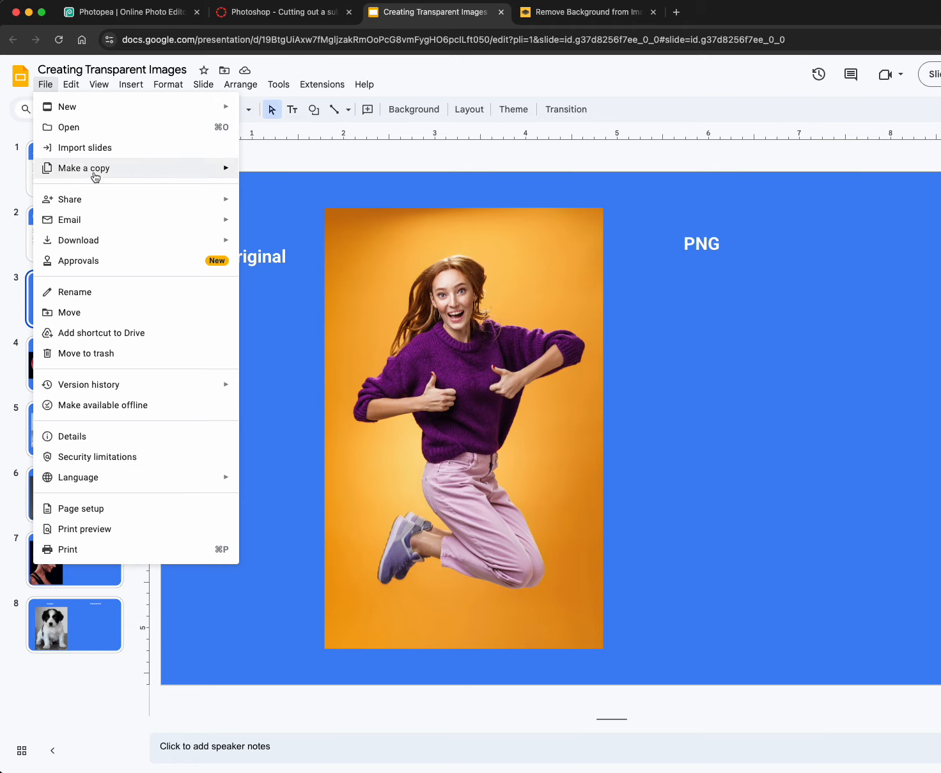
pyautogui.moveTo(151, 174)
pyautogui.click(274, 174)
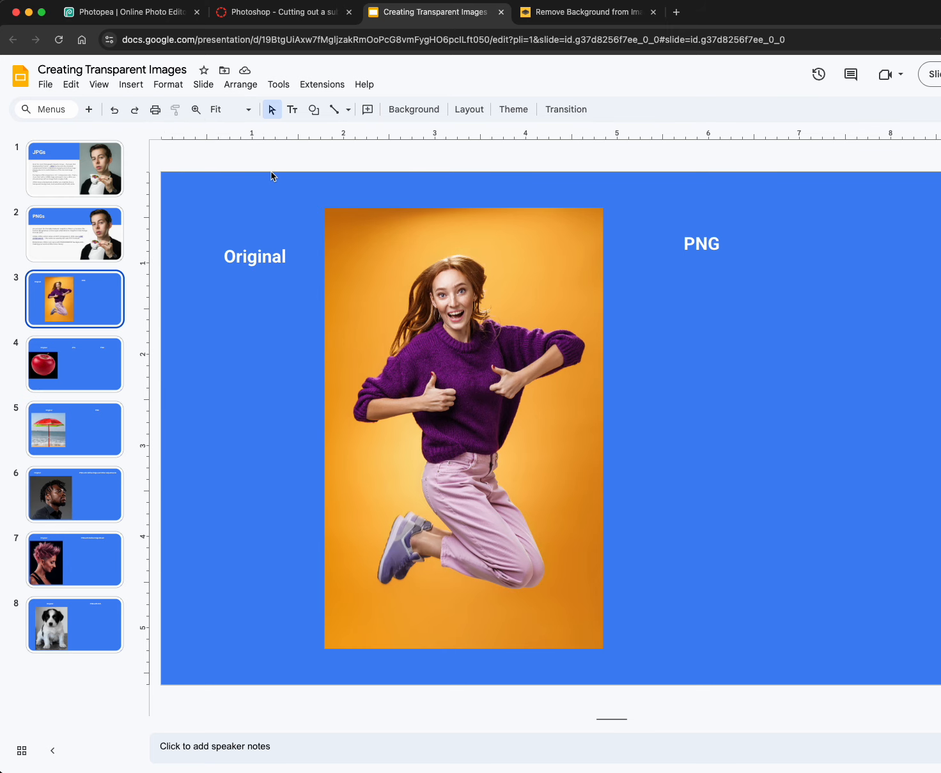
pyautogui.click(489, 318)
pyautogui.moveTo(489, 319); pyautogui.dragTo(415, 312)
pyautogui.write('SAmple')
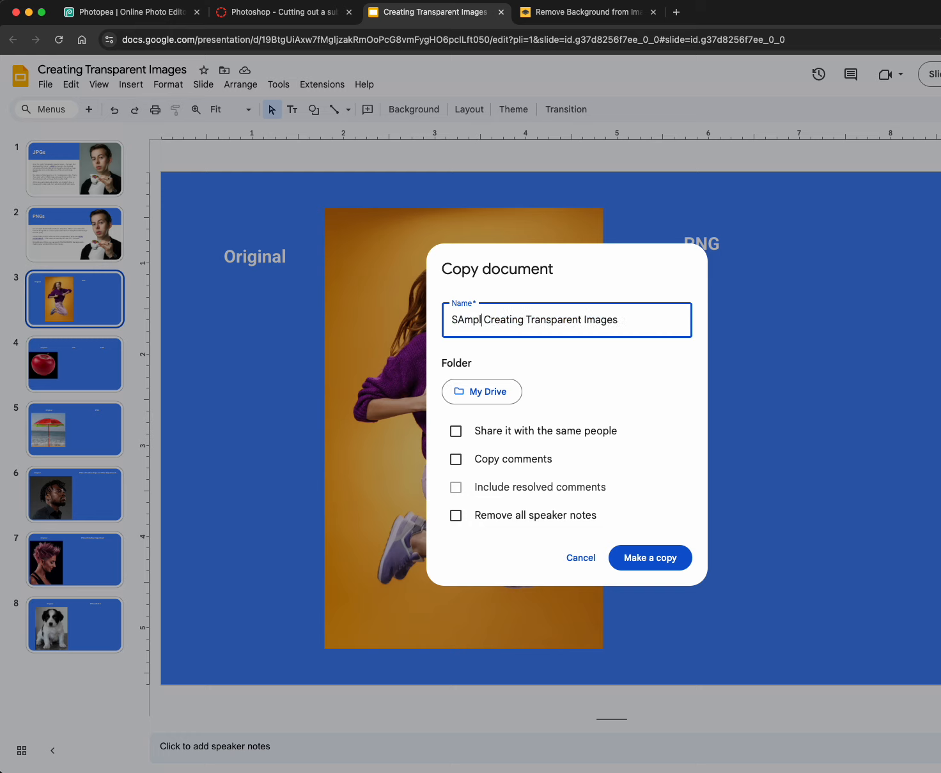
pyautogui.press('BackSpace')
pyautogui.press('BackSpace')
pyautogui.press('BackSpace')
pyautogui.press('BackSpace')
pyautogui.press('BackSpace')
pyautogui.press('BackSpace')
pyautogui.press('BackSpace')
pyautogui.write('Damp')
pyautogui.press('BackSpace')
pyautogui.press('BackSpace')
pyautogui.press('BackSpace')
pyautogui.press('BackSpace')
pyautogui.write('Sample')
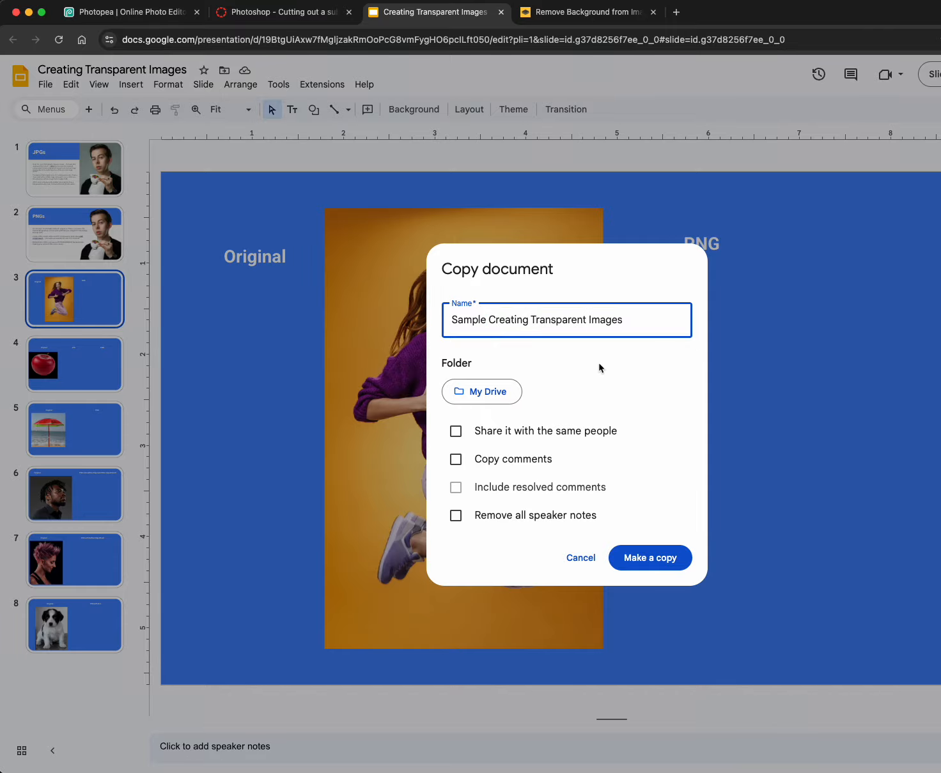
pyautogui.click(661, 557)
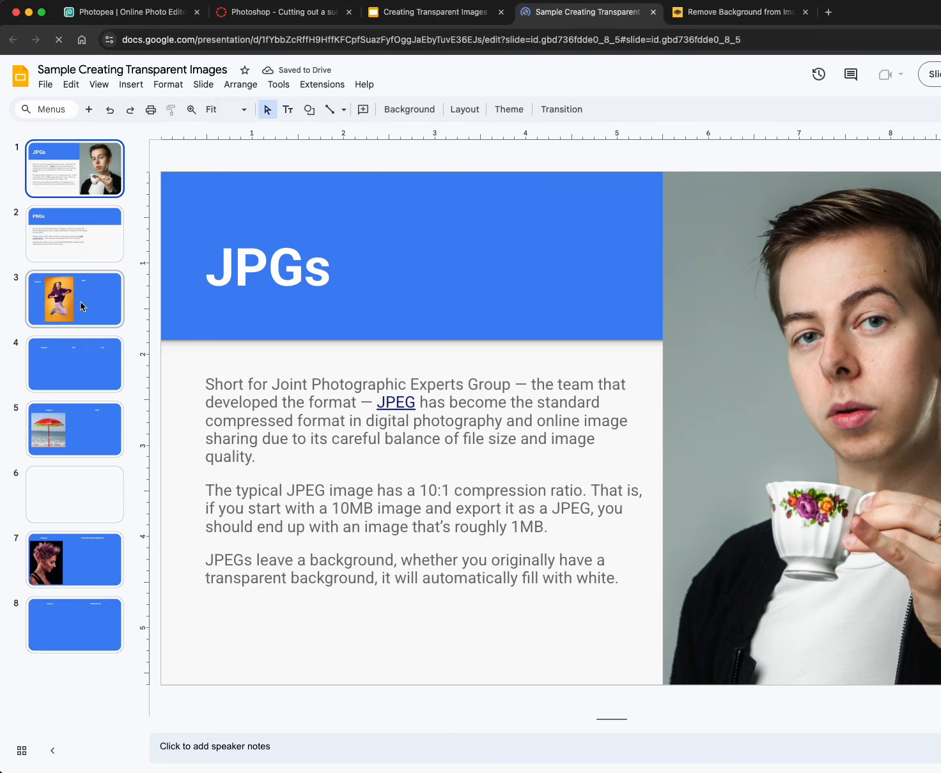
# - On slide 3 of the copy, insert jump.png from the computer's Downloads folder and place it under the PNG heading
pyautogui.click(81, 303)
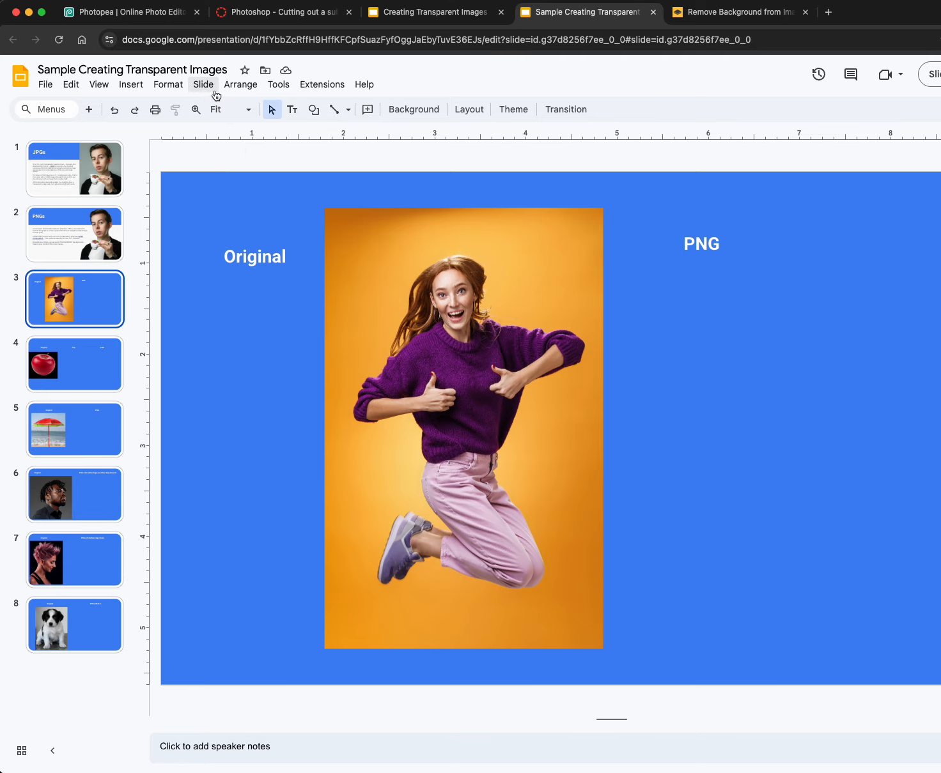
pyautogui.click(45, 86)
pyautogui.moveTo(131, 85)
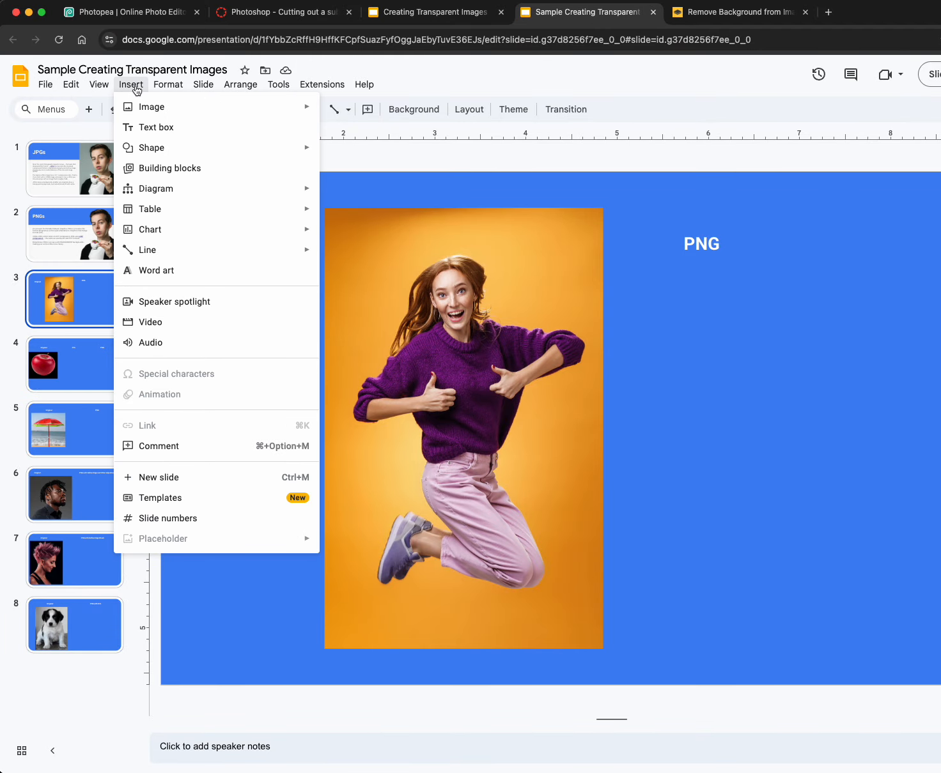
pyautogui.moveTo(157, 107)
pyautogui.click(356, 113)
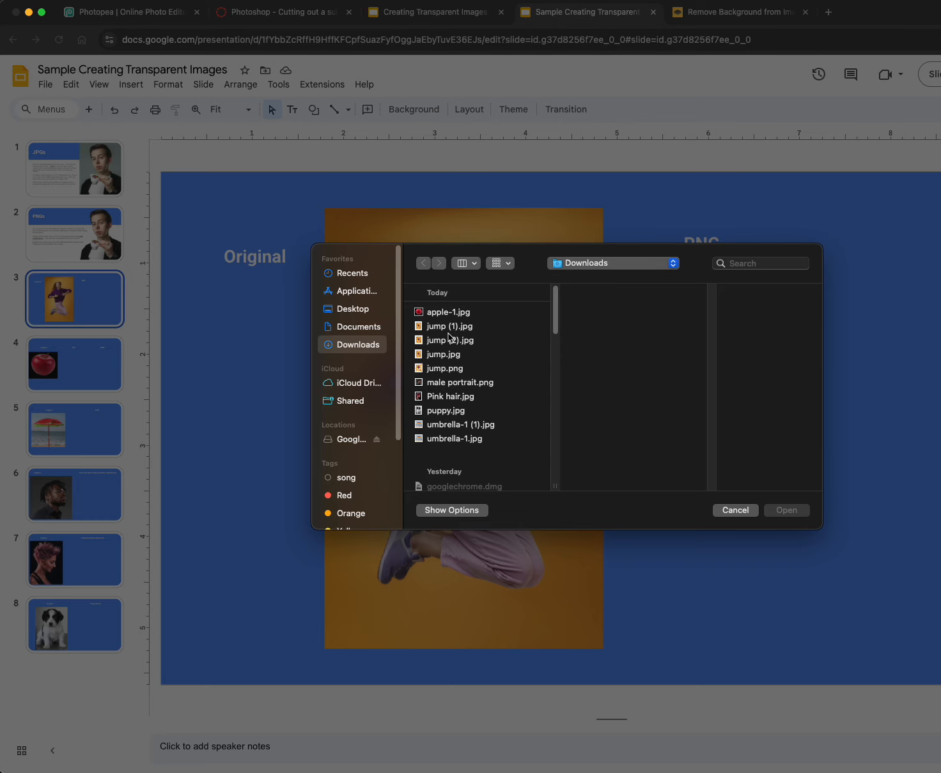
pyautogui.click(444, 371)
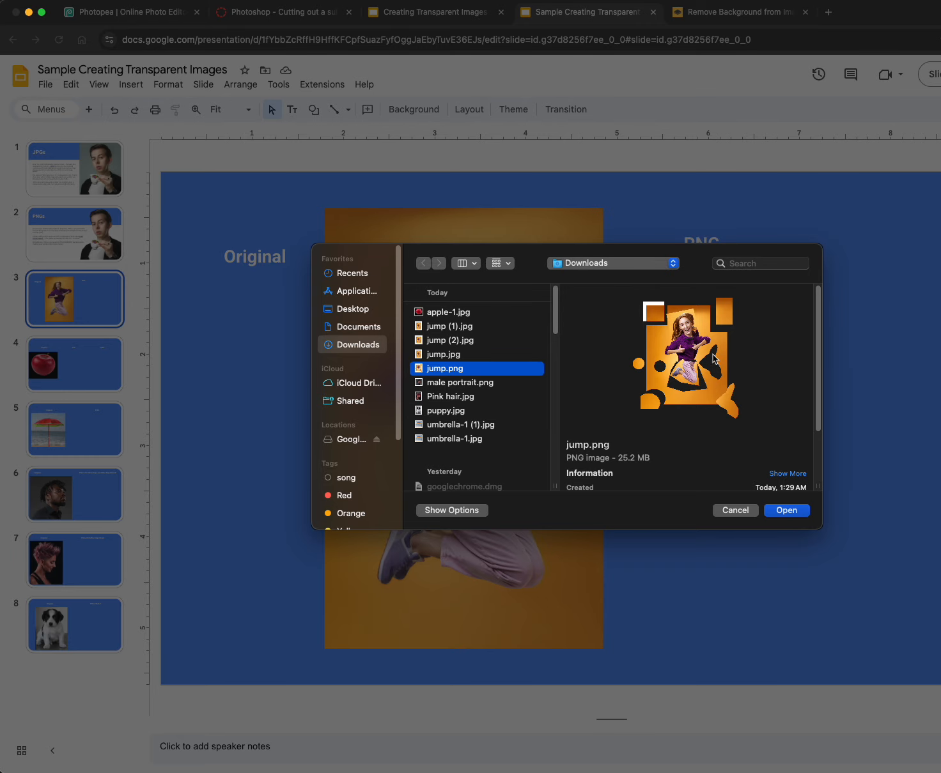
pyautogui.click(785, 511)
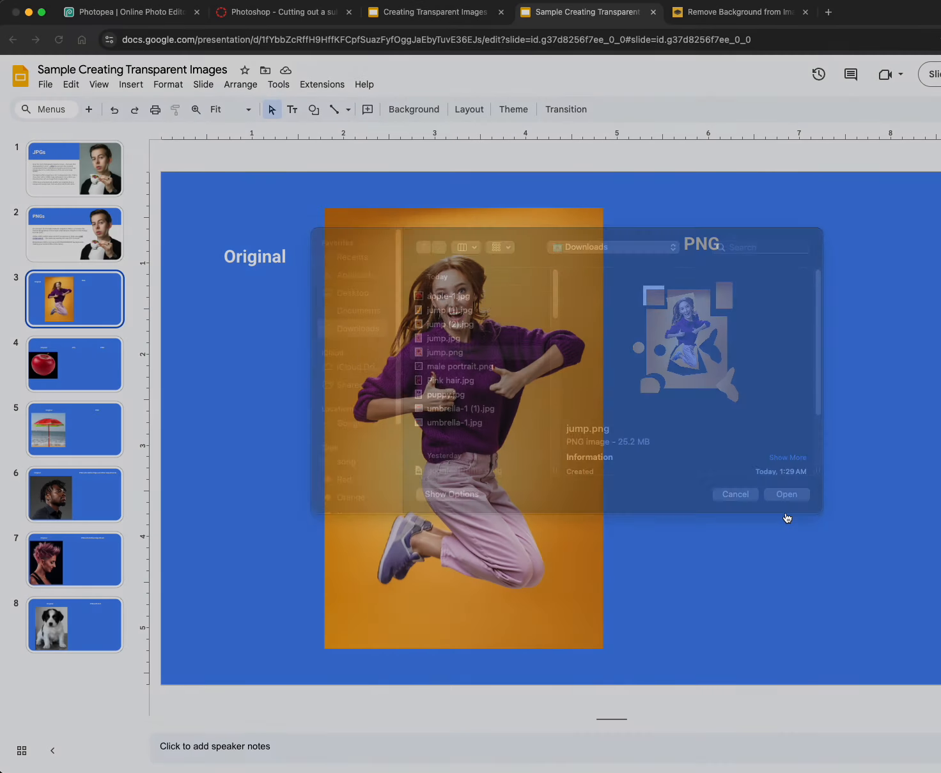
pyautogui.moveTo(706, 425); pyautogui.dragTo(772, 400)
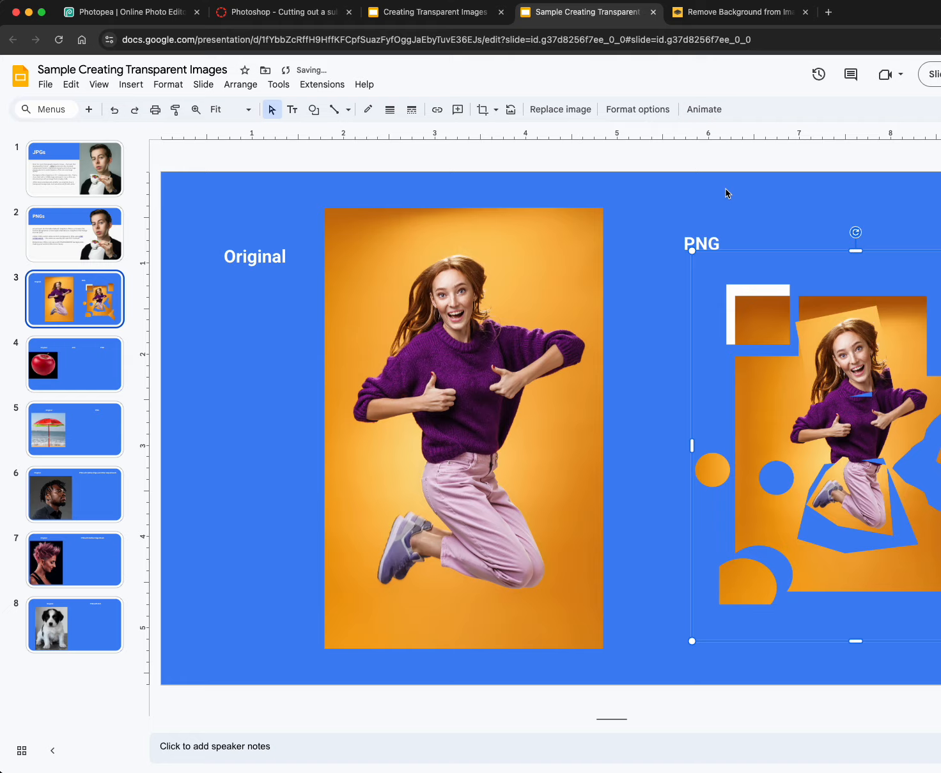
pyautogui.click(720, 159)
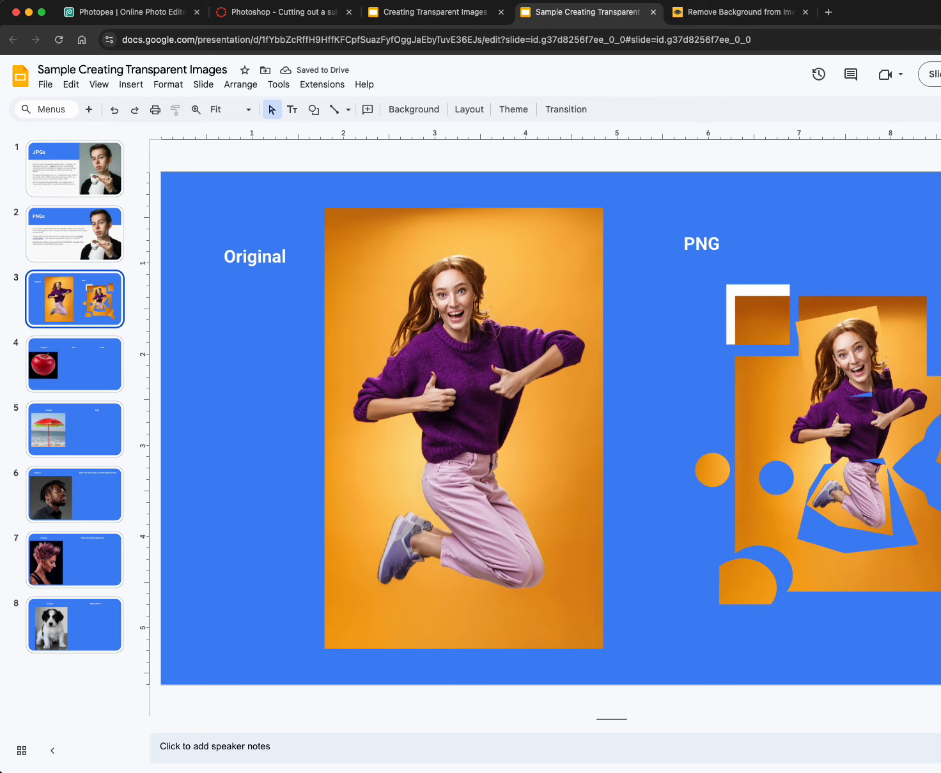
# - Look over slide 3, the apple slide and the Canvas assignment page for the next image to cut out
pyautogui.click(519, 116)
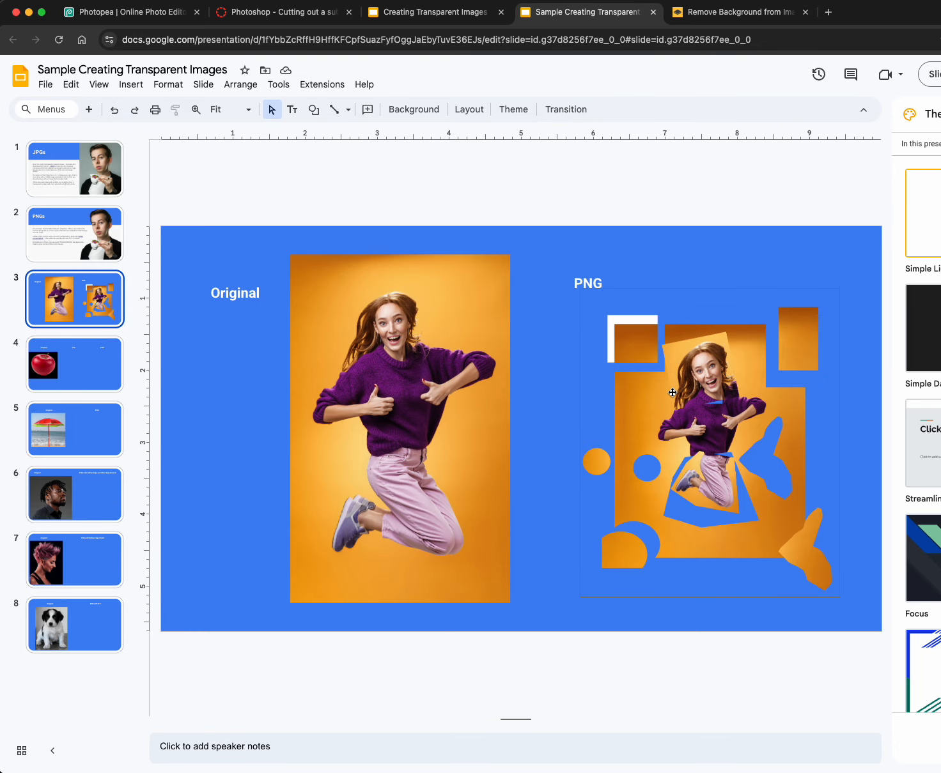
pyautogui.click(89, 371)
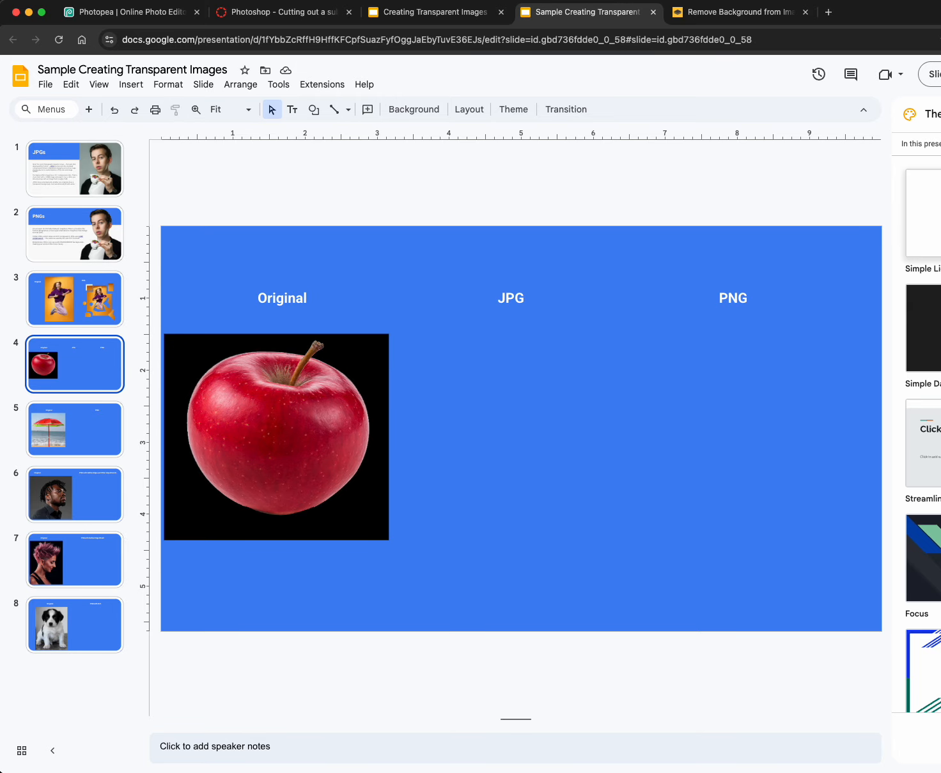
pyautogui.click(273, 14)
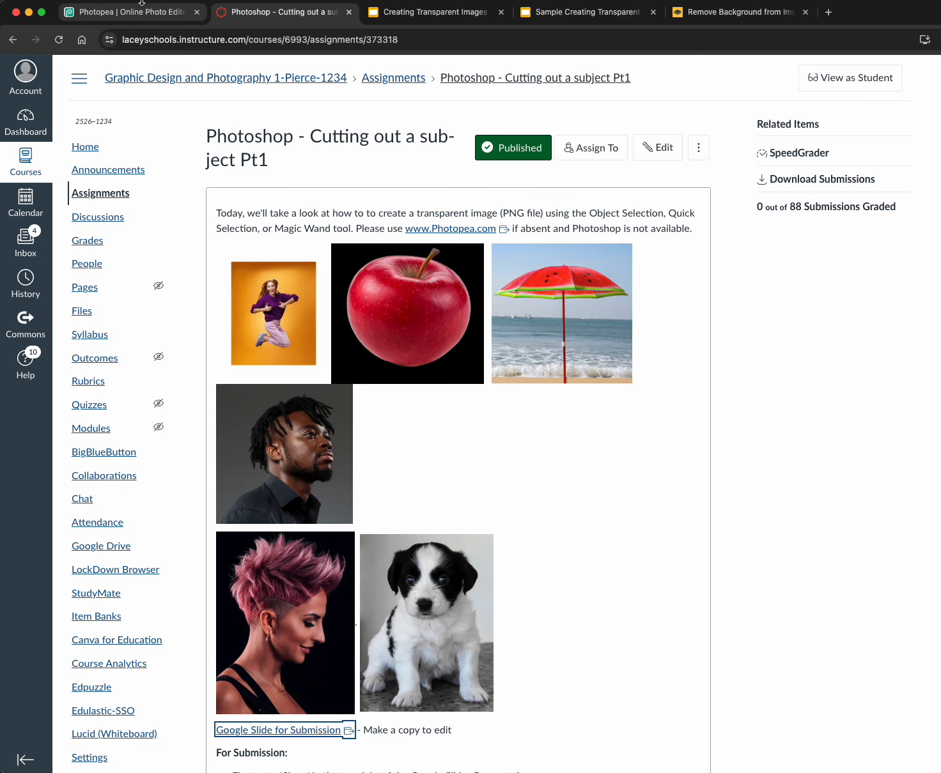
# - Return to Photopea, close jump.jpg and bring up apple-1.jpg
pyautogui.click(136, 12)
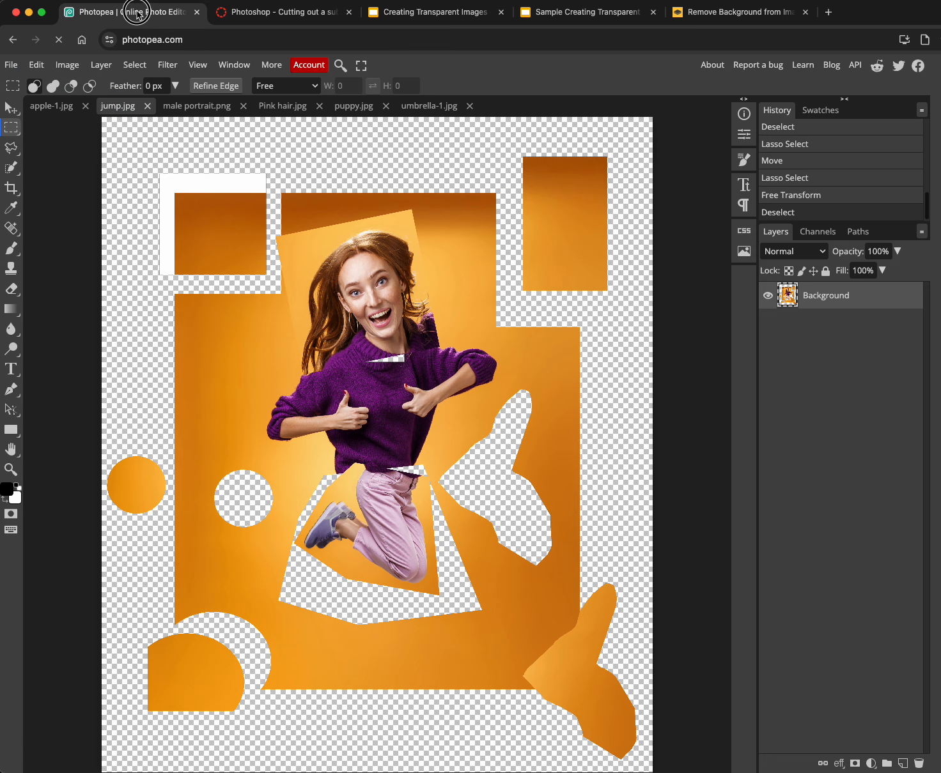
pyautogui.click(148, 106)
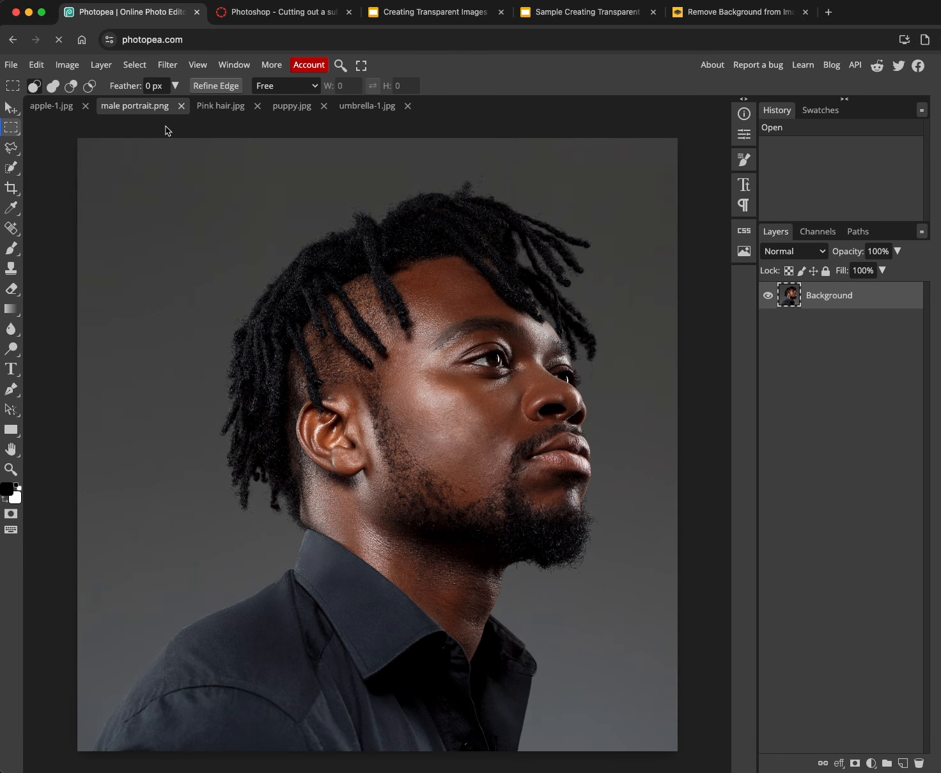
pyautogui.click(69, 107)
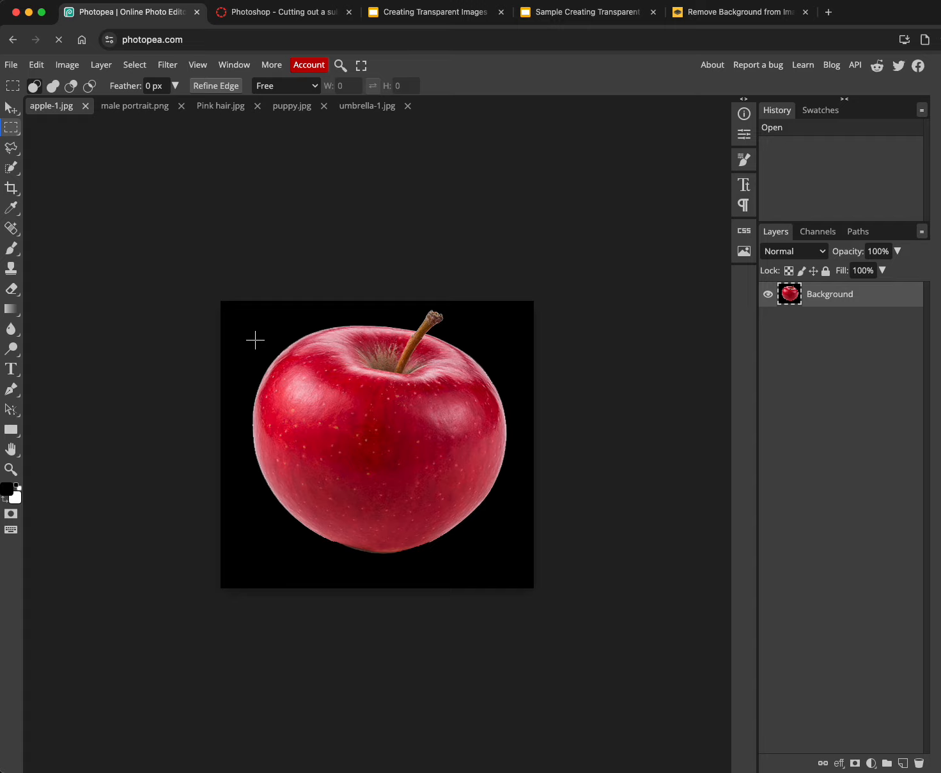
# - Try automatic background removal with Remove BG on the apple image, and undo it
pyautogui.click(135, 64)
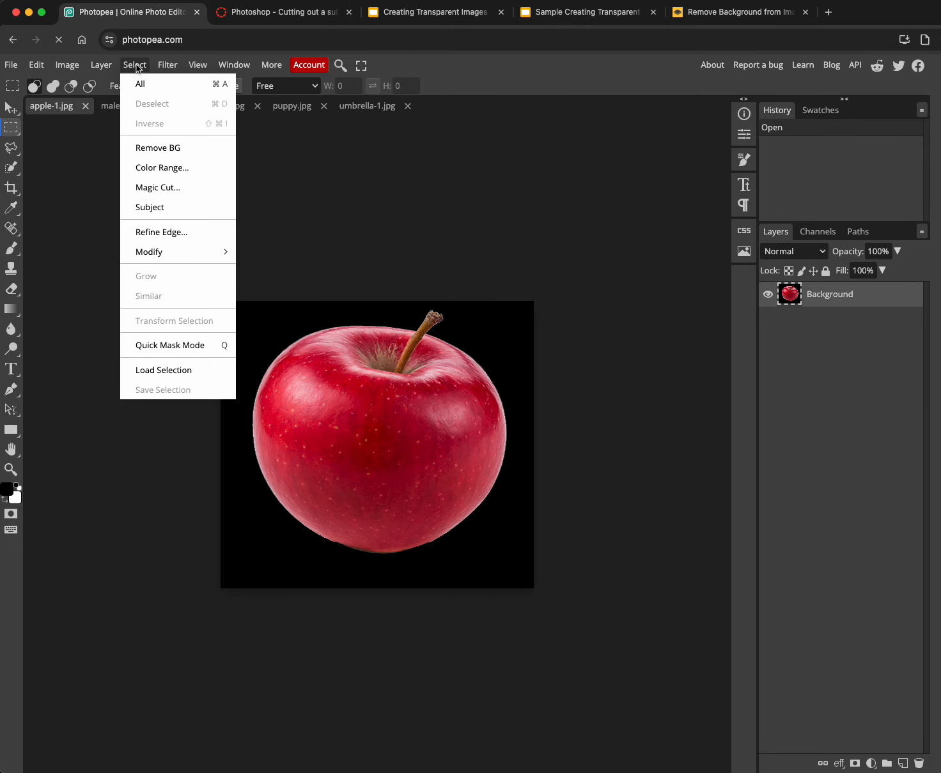
pyautogui.click(165, 151)
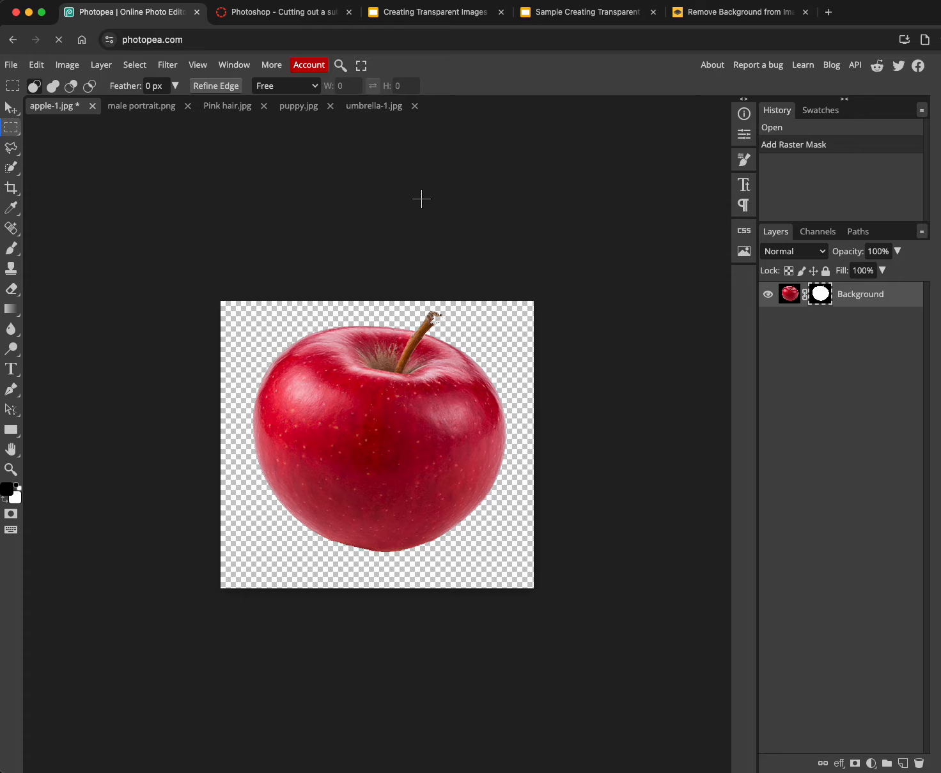
pyautogui.click(142, 66)
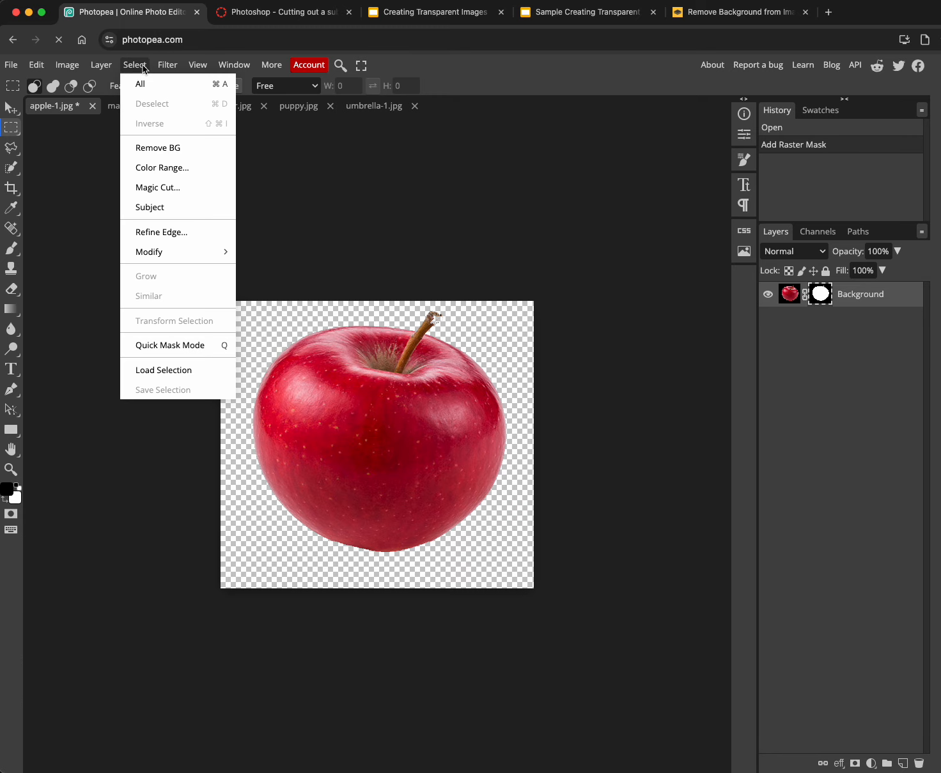
pyautogui.click(43, 65)
pyautogui.click(40, 66)
pyautogui.click(38, 66)
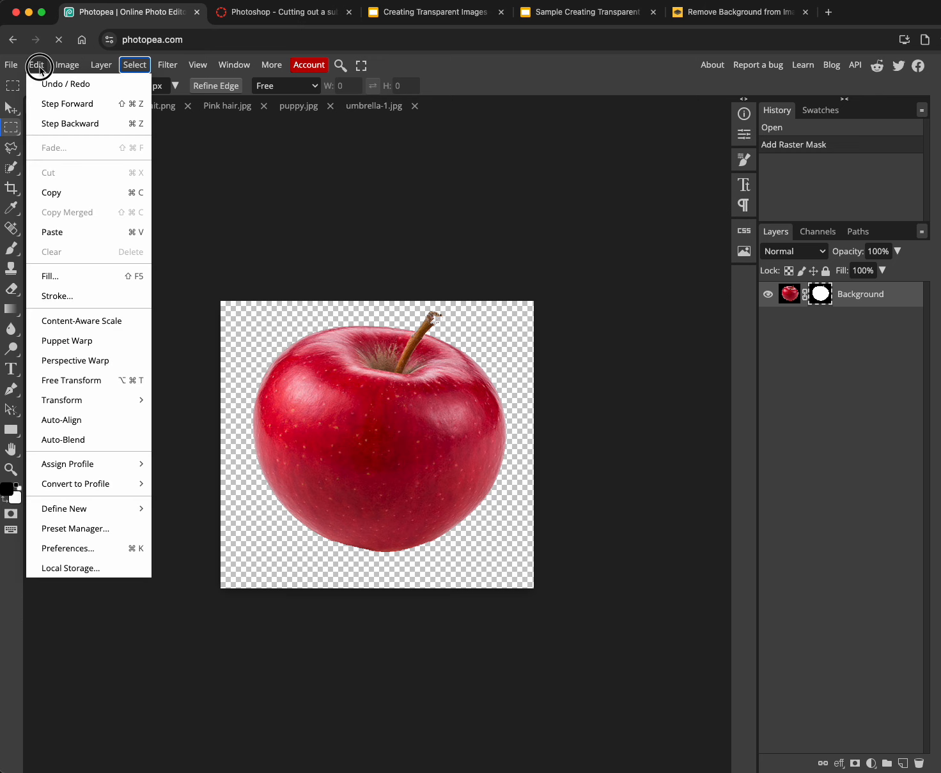
pyautogui.click(65, 88)
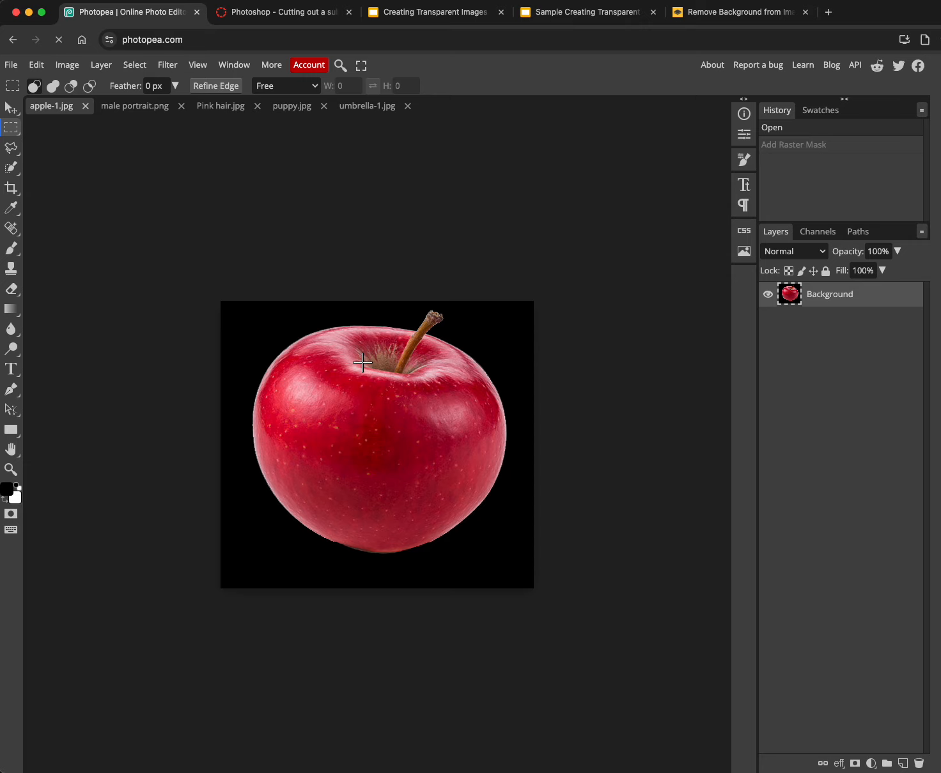
# - Select the whole apple including its stem by framing it with the Object Selection tool
pyautogui.click(11, 171)
pyautogui.moveTo(11, 171); pyautogui.dragTo(78, 171)
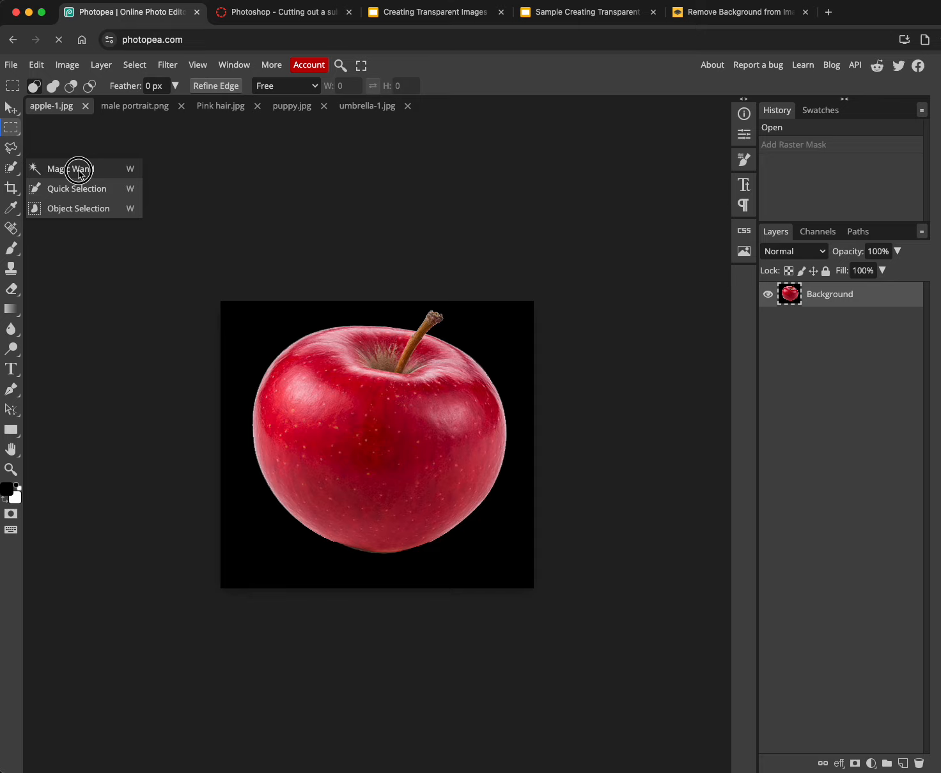
pyautogui.moveTo(79, 171); pyautogui.dragTo(87, 213)
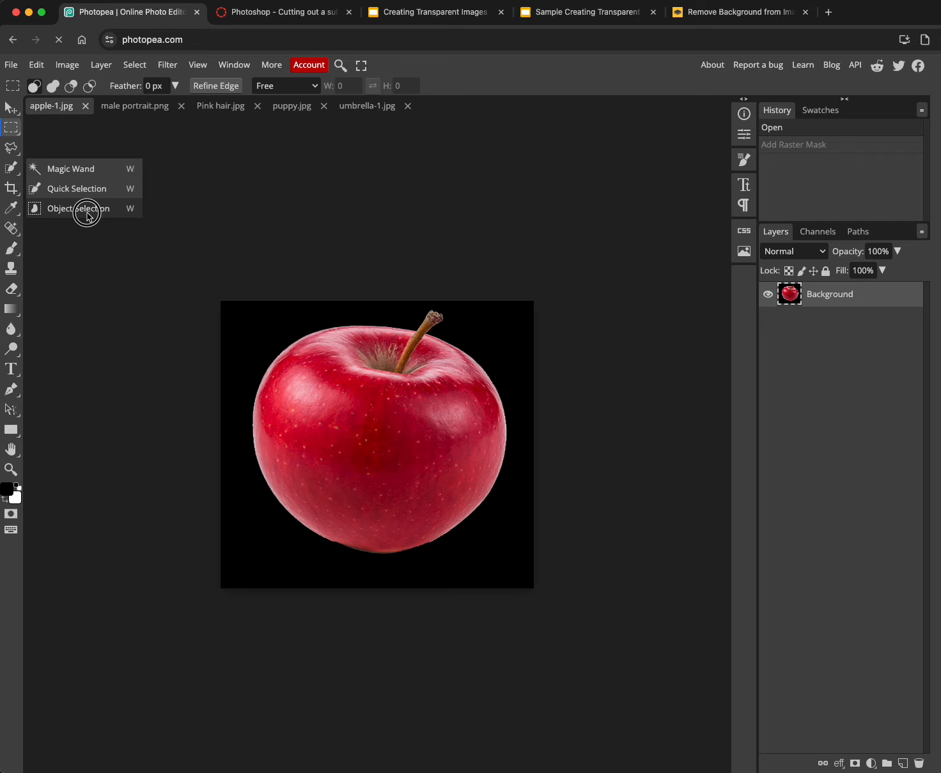
pyautogui.moveTo(87, 214); pyautogui.dragTo(87, 213)
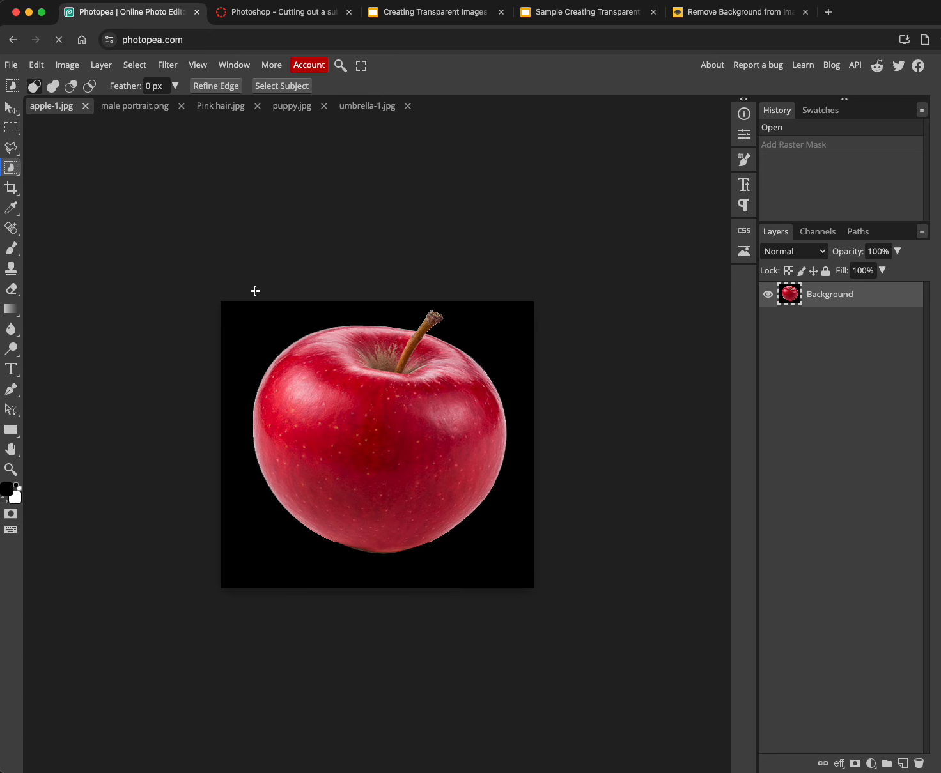
pyautogui.moveTo(236, 302); pyautogui.dragTo(522, 580)
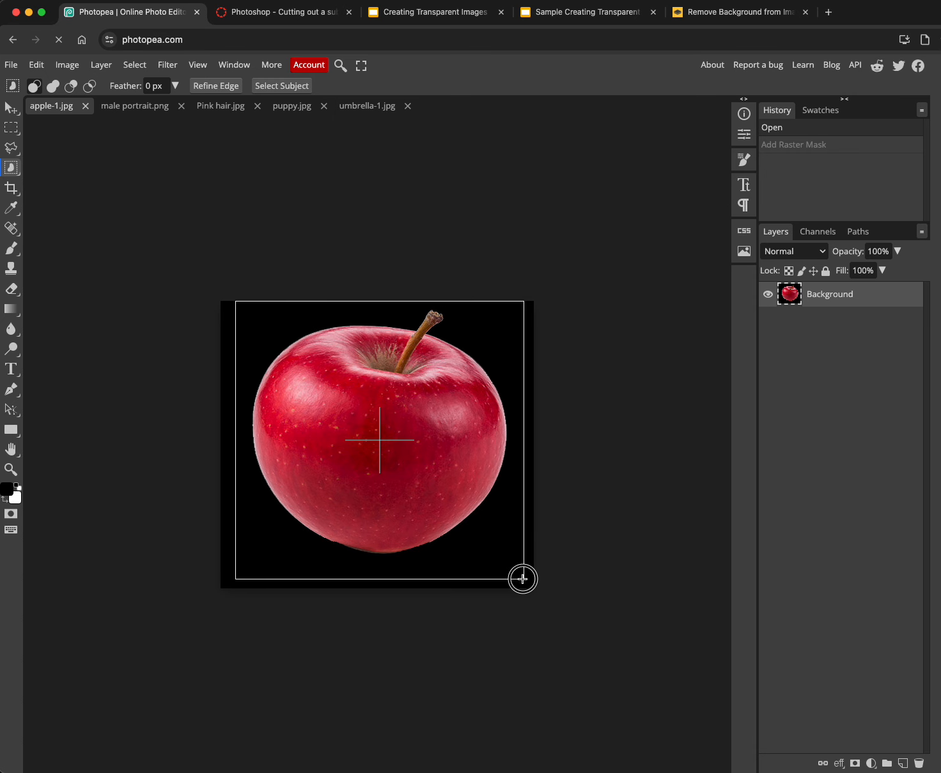
pyautogui.moveTo(522, 579); pyautogui.dragTo(522, 579)
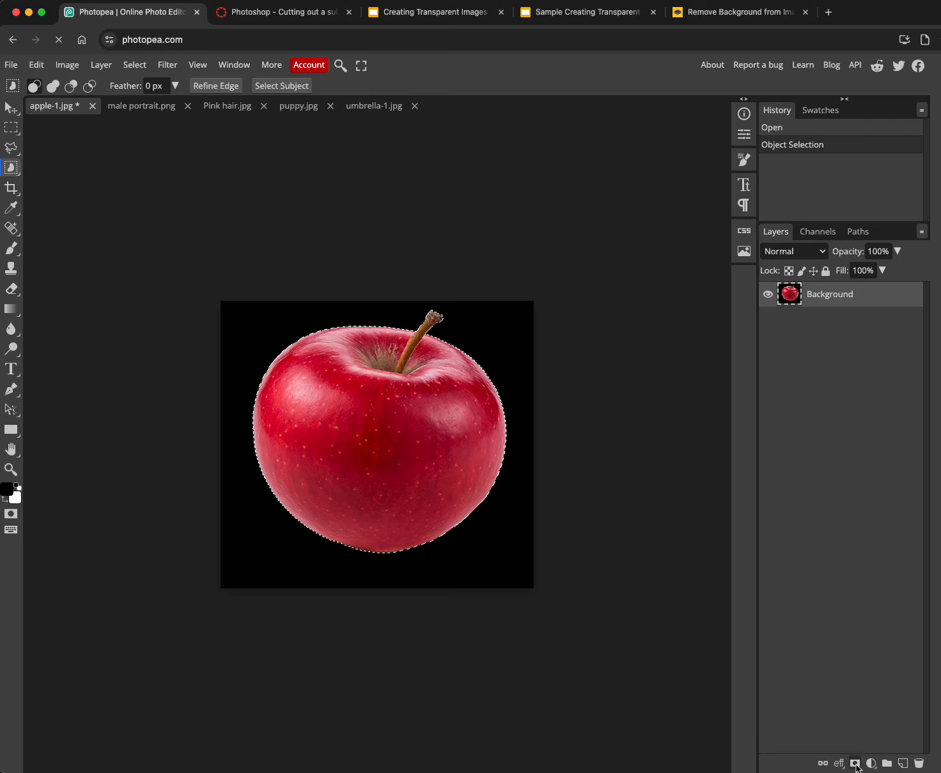
# - Add a Reveal All raster mask to the apple's Background layer
pyautogui.click(99, 66)
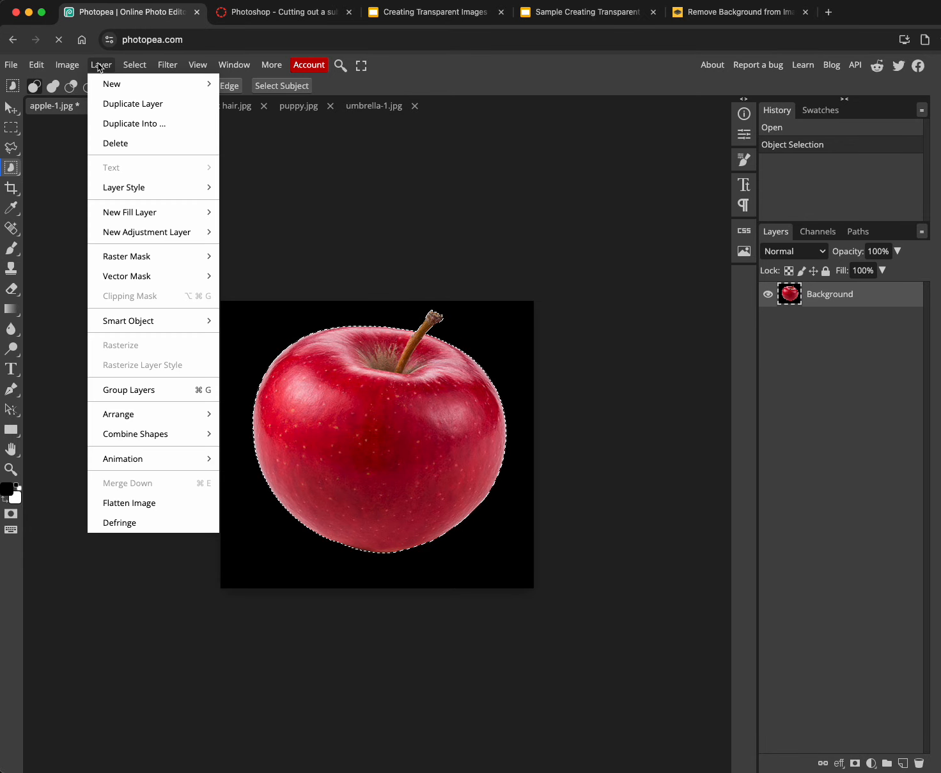
pyautogui.moveTo(133, 259)
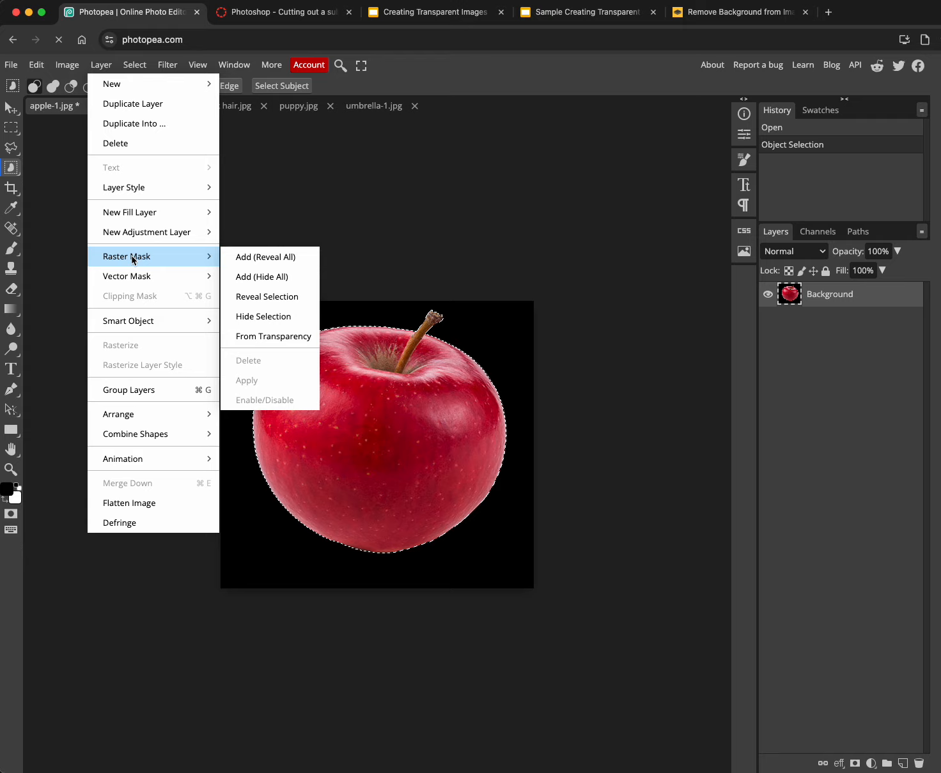
pyautogui.click(268, 257)
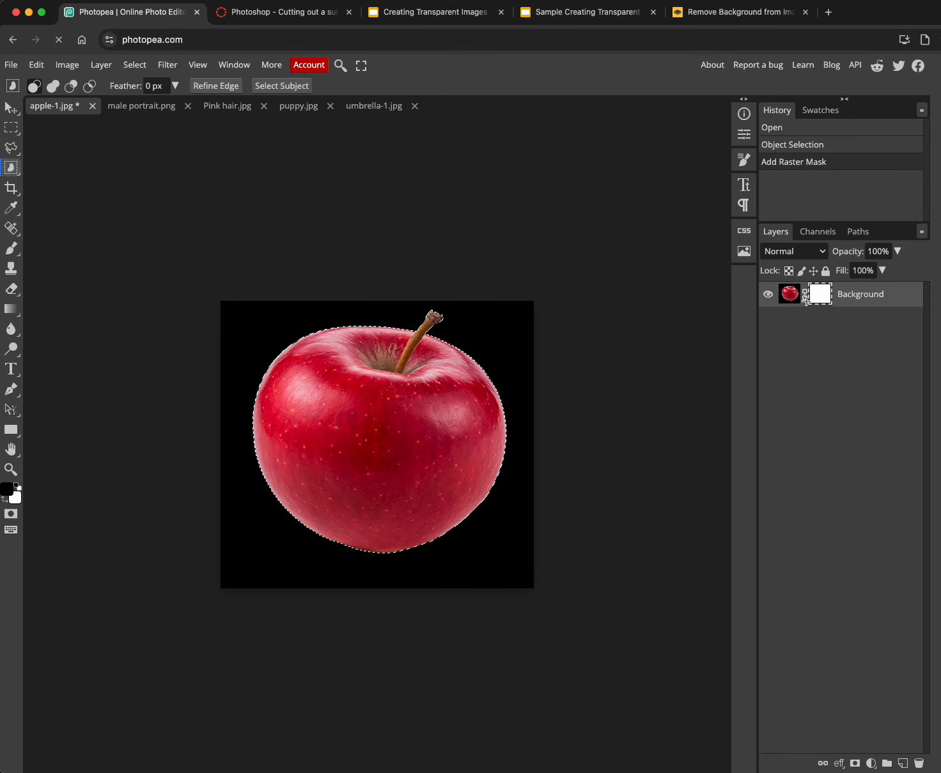
# - Undo the Reveal All mask and add a raster mask to the Background layer from the apple selection
pyautogui.hotkey('ctrl', 'z')
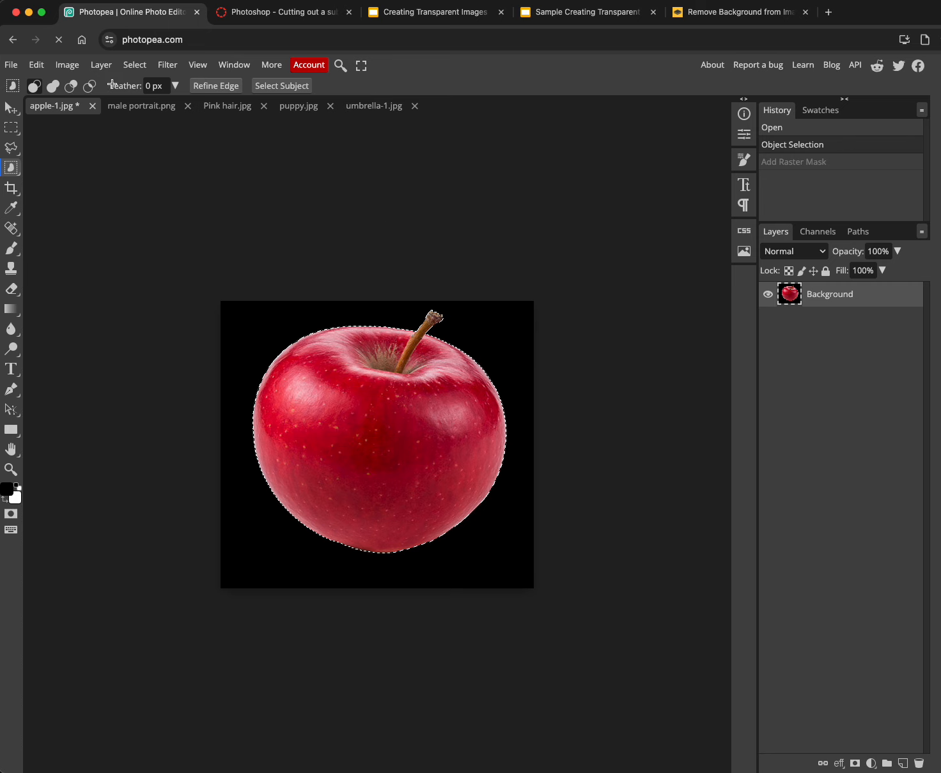
pyautogui.click(856, 763)
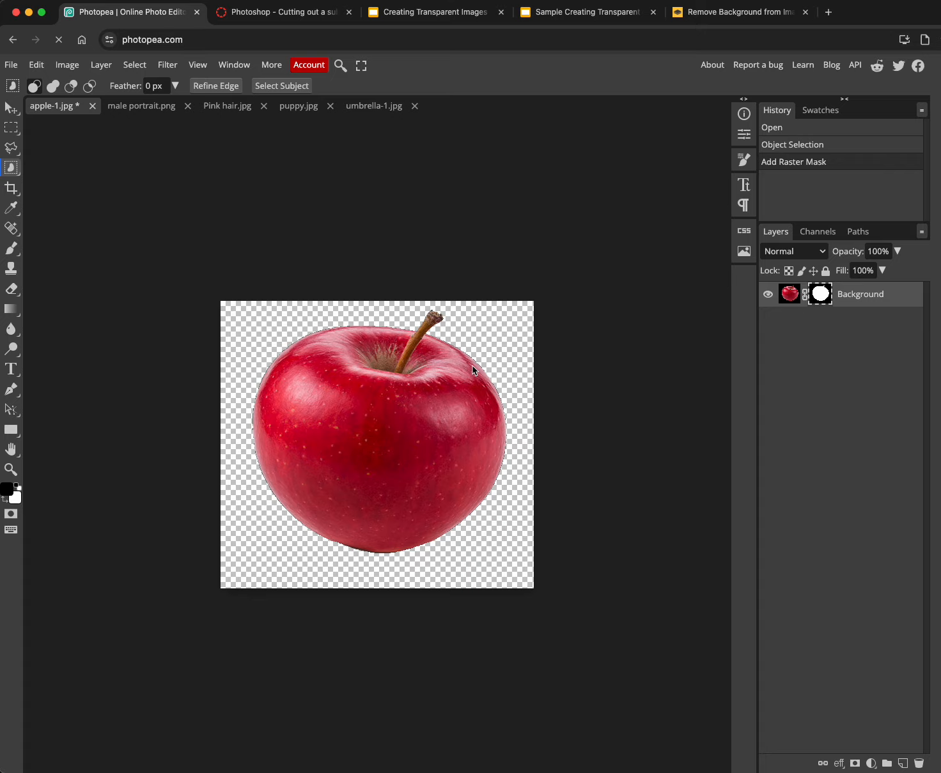
# - Export the masked apple as a JPG named apple-1 at 490 × 450 px and 70% quality
pyautogui.click(11, 66)
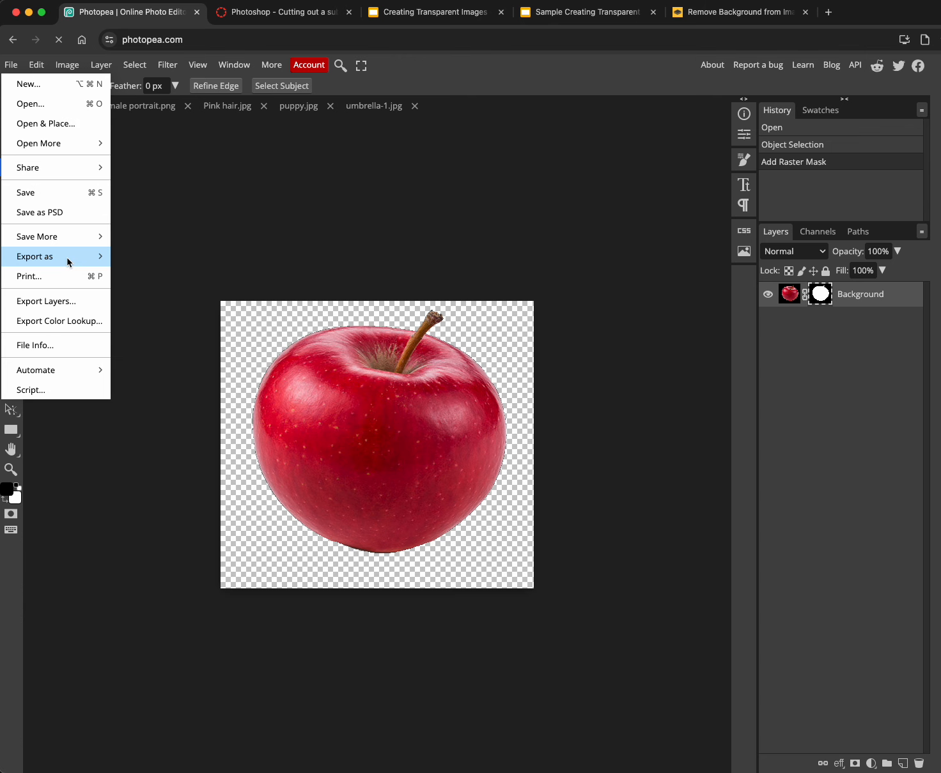
pyautogui.moveTo(69, 260)
pyautogui.click(135, 275)
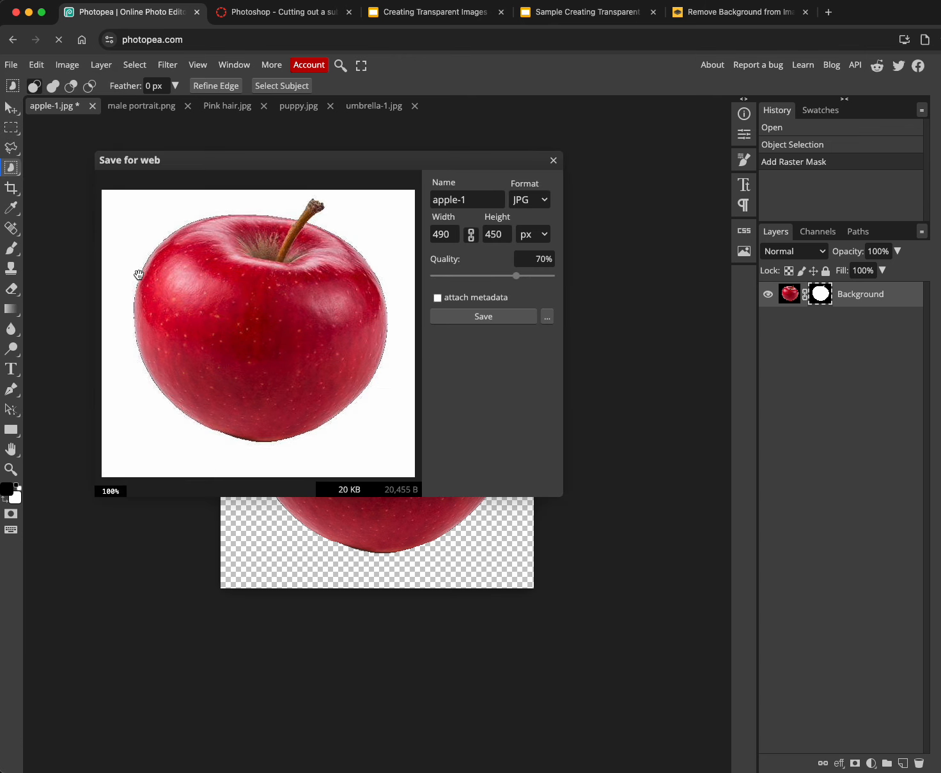
pyautogui.click(490, 317)
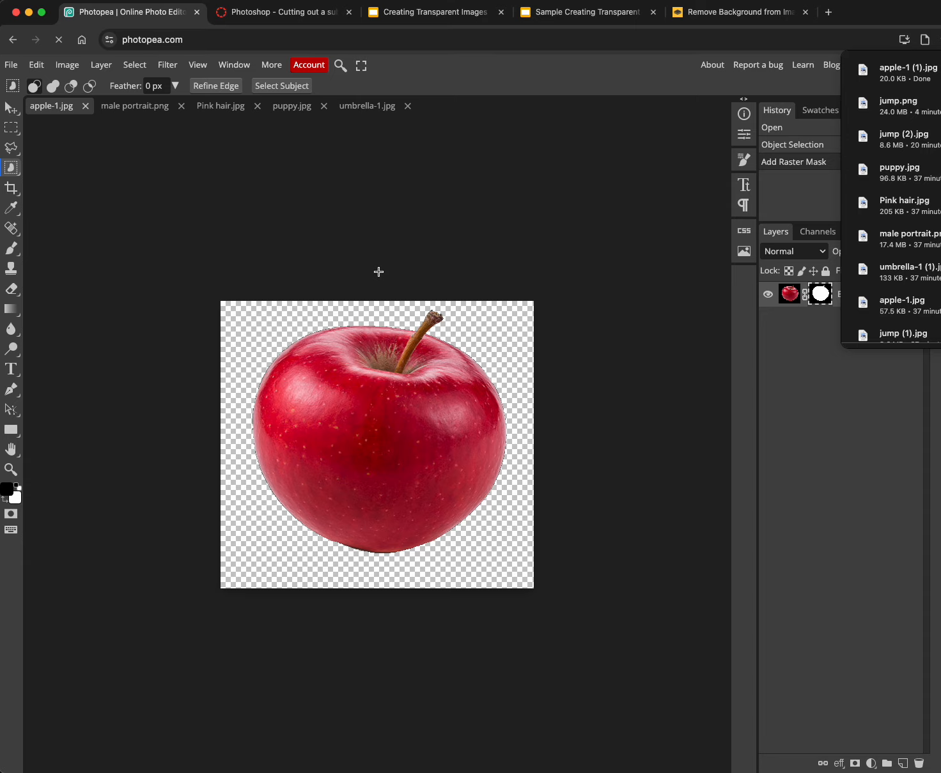
# - Export the masked apple as a PNG named apple-1 at 490 × 450 px and 100% quality
pyautogui.click(12, 65)
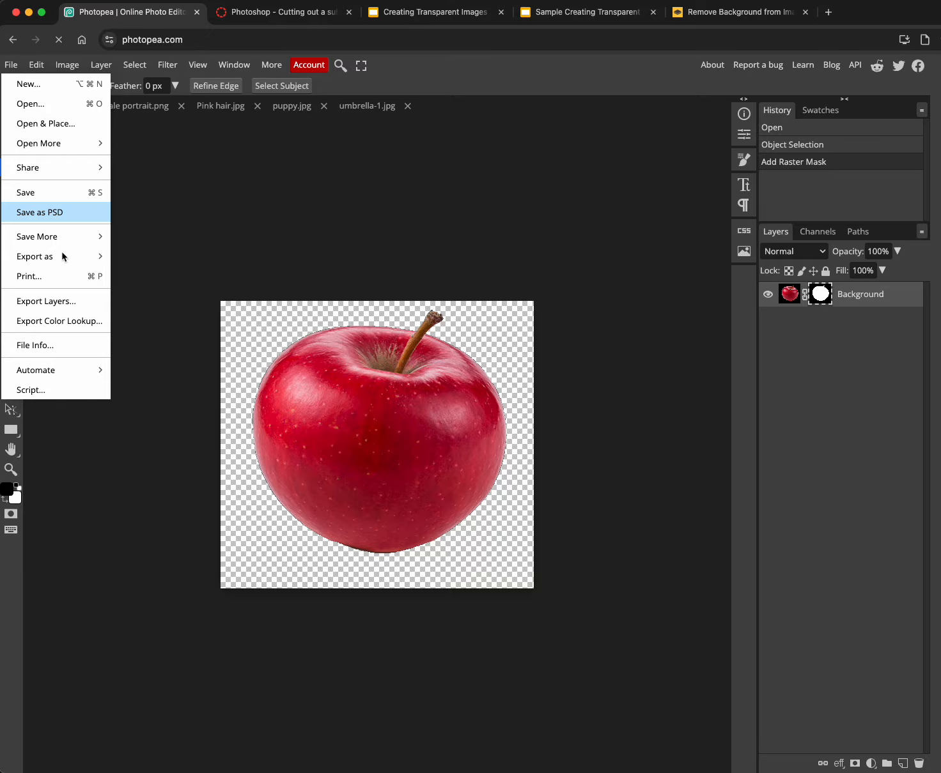
pyautogui.moveTo(64, 257)
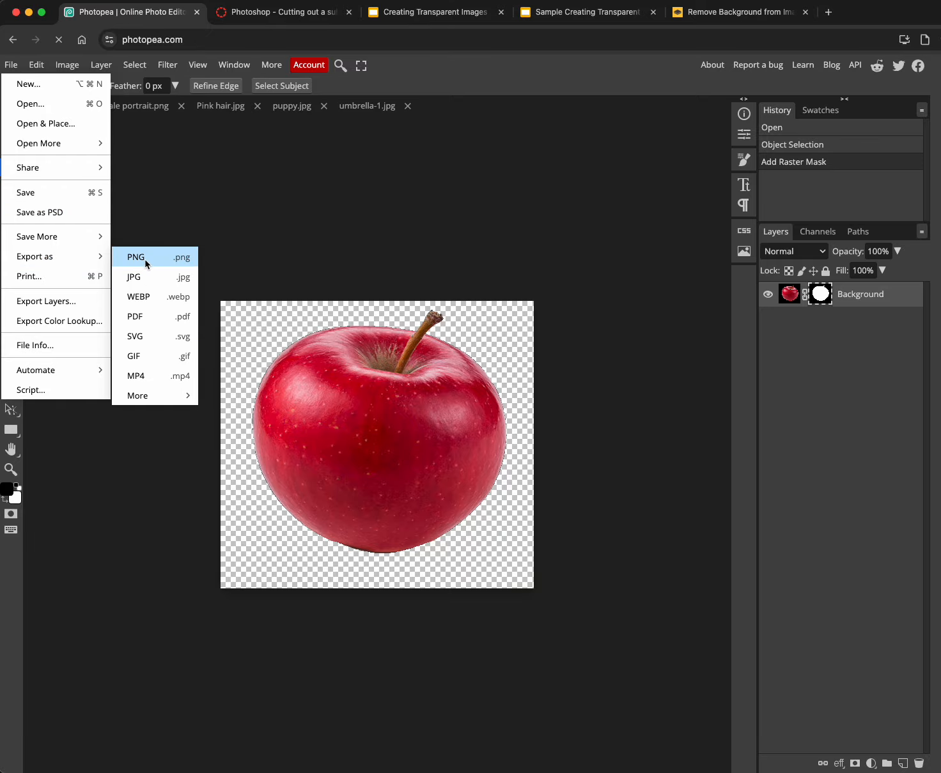
pyautogui.click(146, 258)
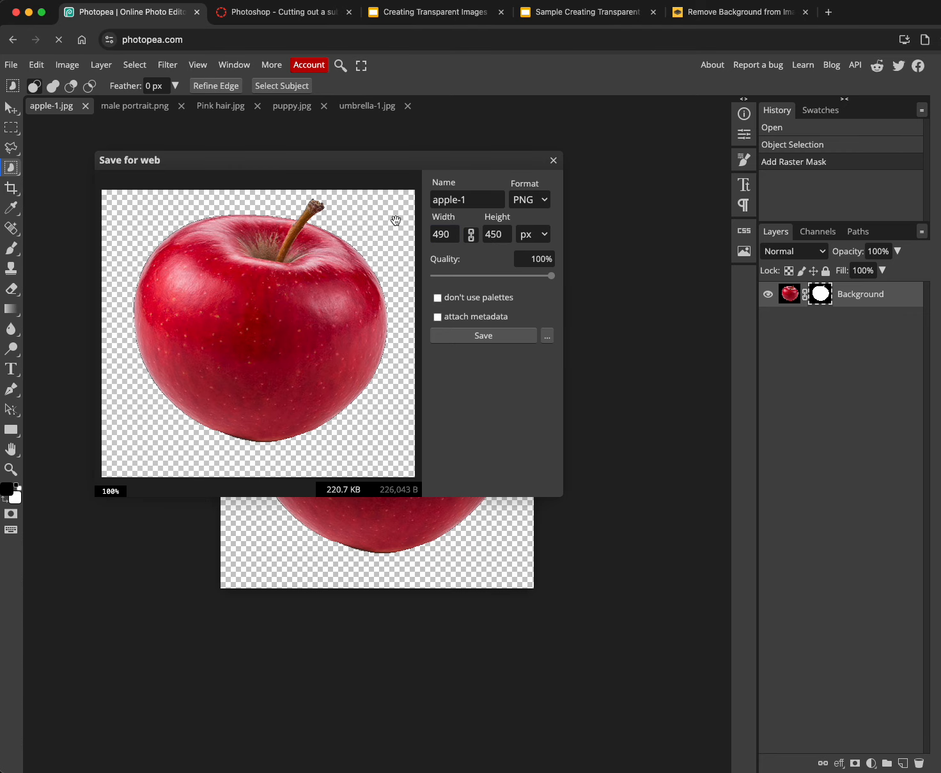
pyautogui.click(499, 337)
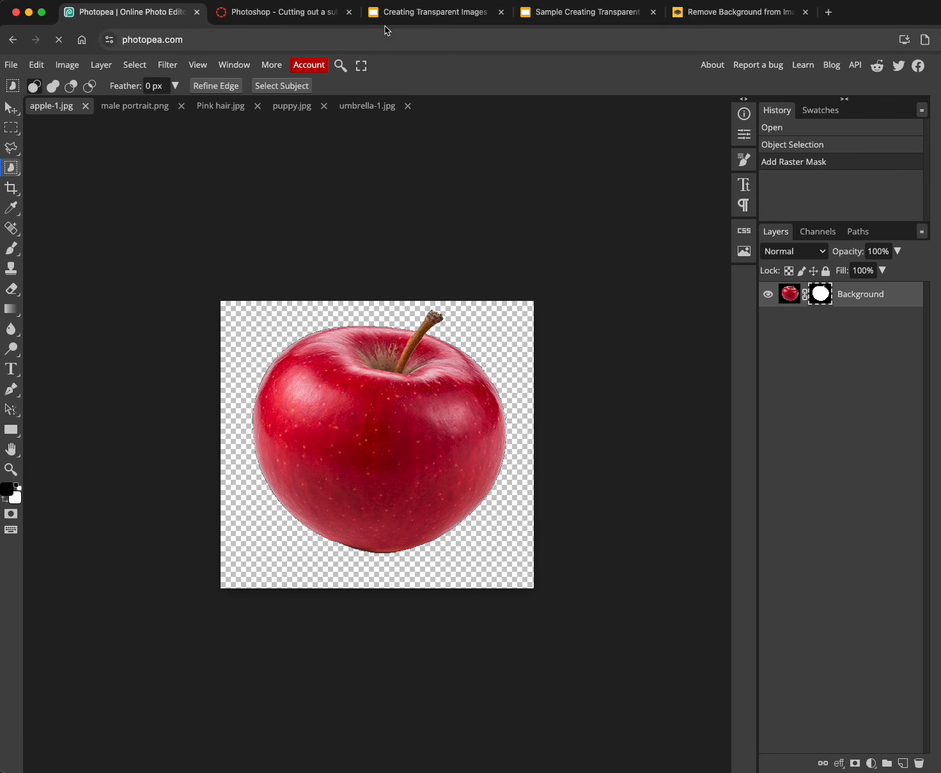
# - Switch to the Sample Creating Transparent Images presentation in Google Slides and insert apple-1 (1).jpg from Downloads on slide 4
pyautogui.click(549, 17)
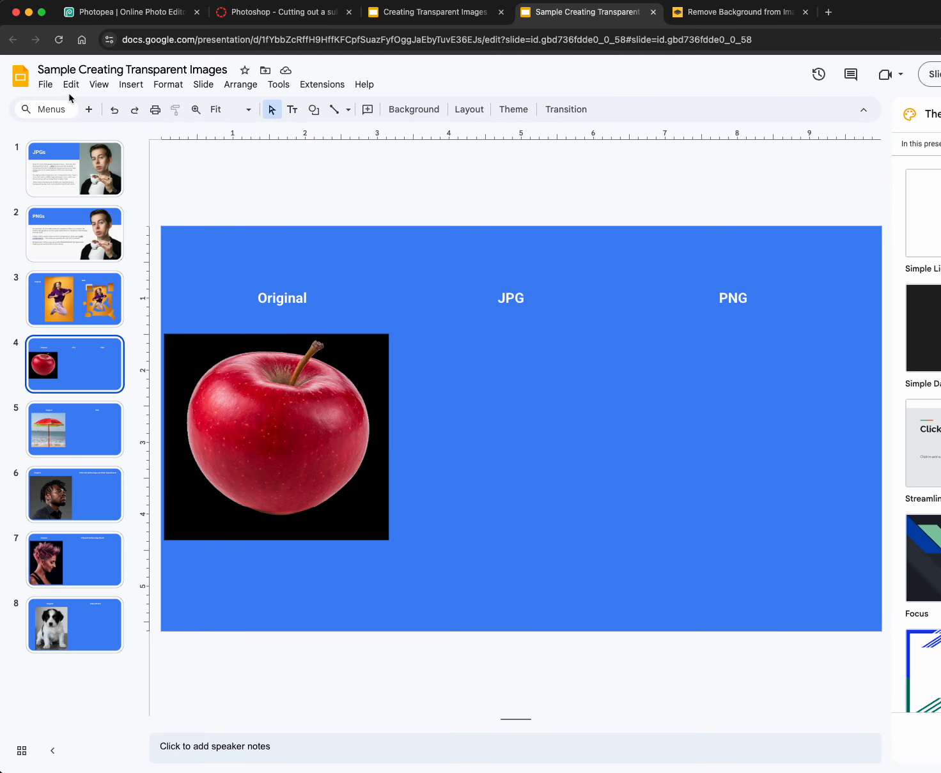
pyautogui.click(132, 85)
pyautogui.moveTo(151, 108)
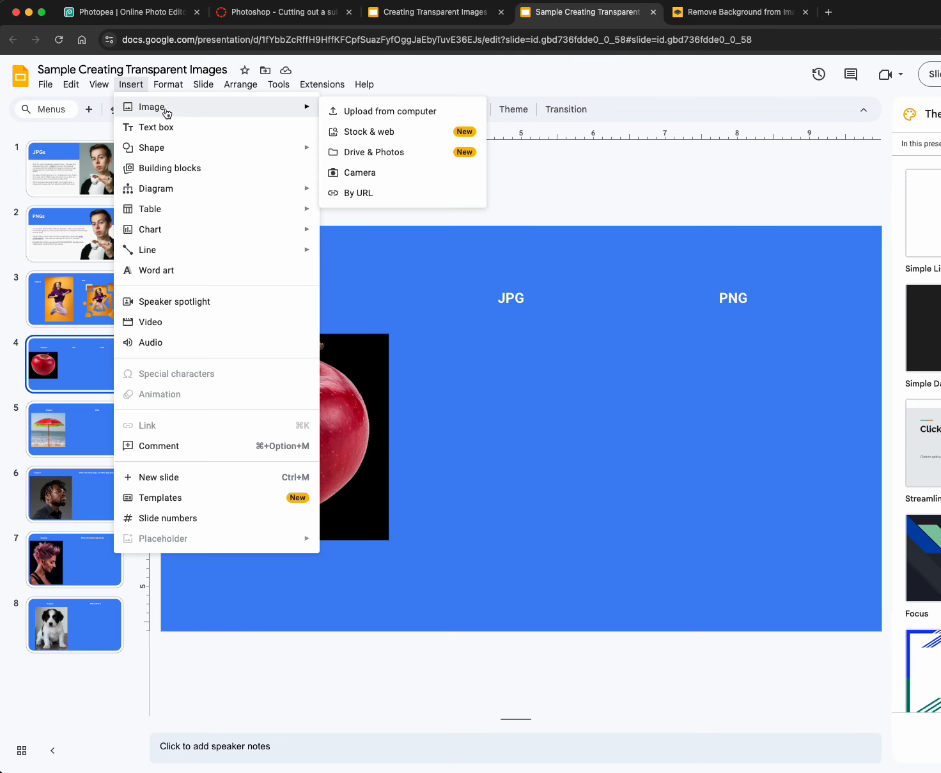
pyautogui.click(367, 113)
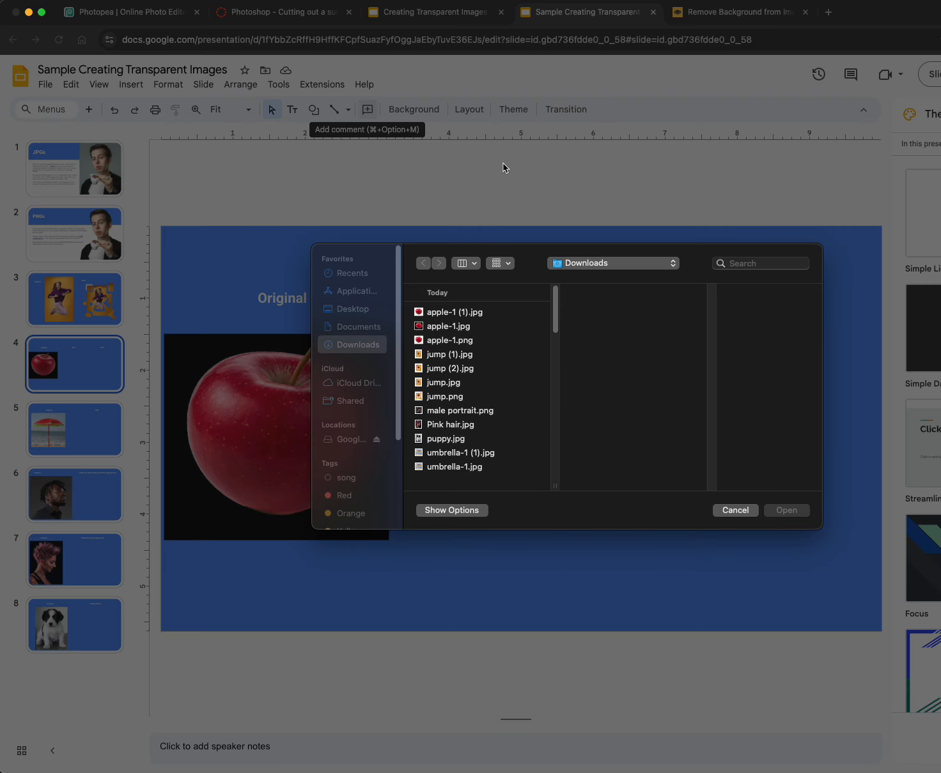
pyautogui.click(443, 343)
pyautogui.click(447, 313)
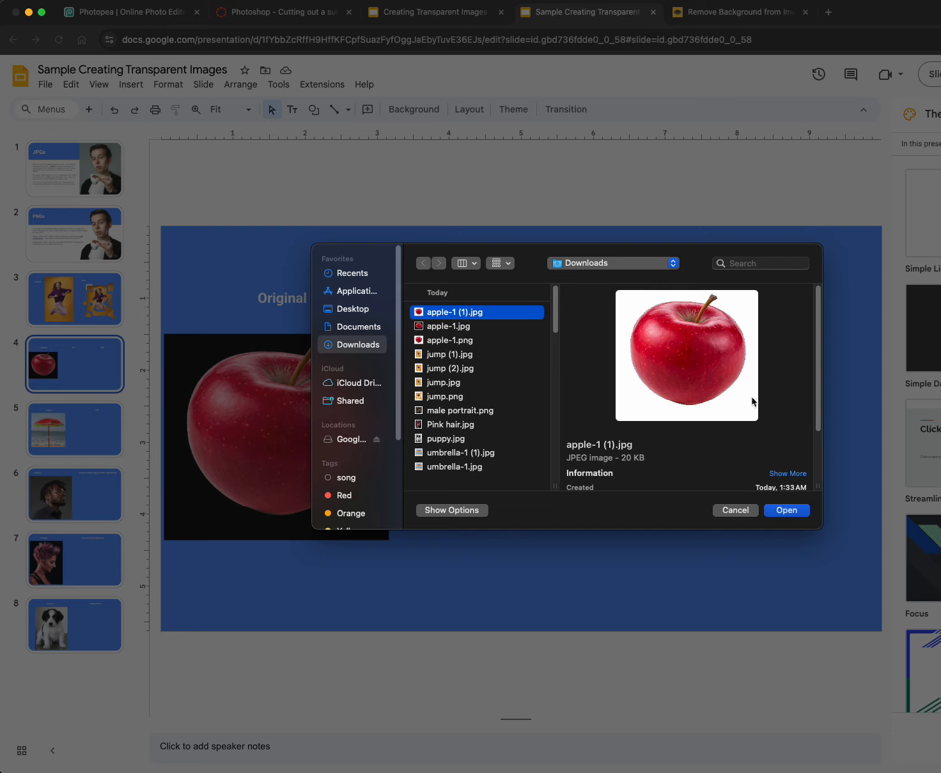
pyautogui.click(794, 512)
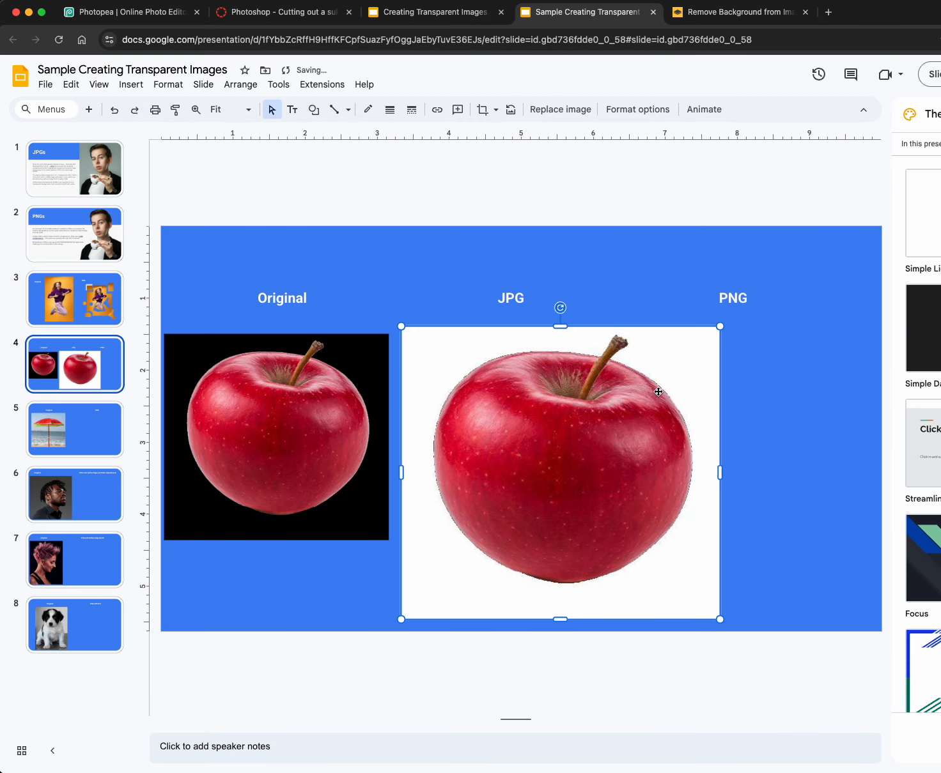
# - Scale the inserted apple JPG down to match the original picture's size and row, under the JPG heading
pyautogui.moveTo(719, 620); pyautogui.dragTo(599, 540)
pyautogui.moveTo(634, 326); pyautogui.dragTo(625, 333)
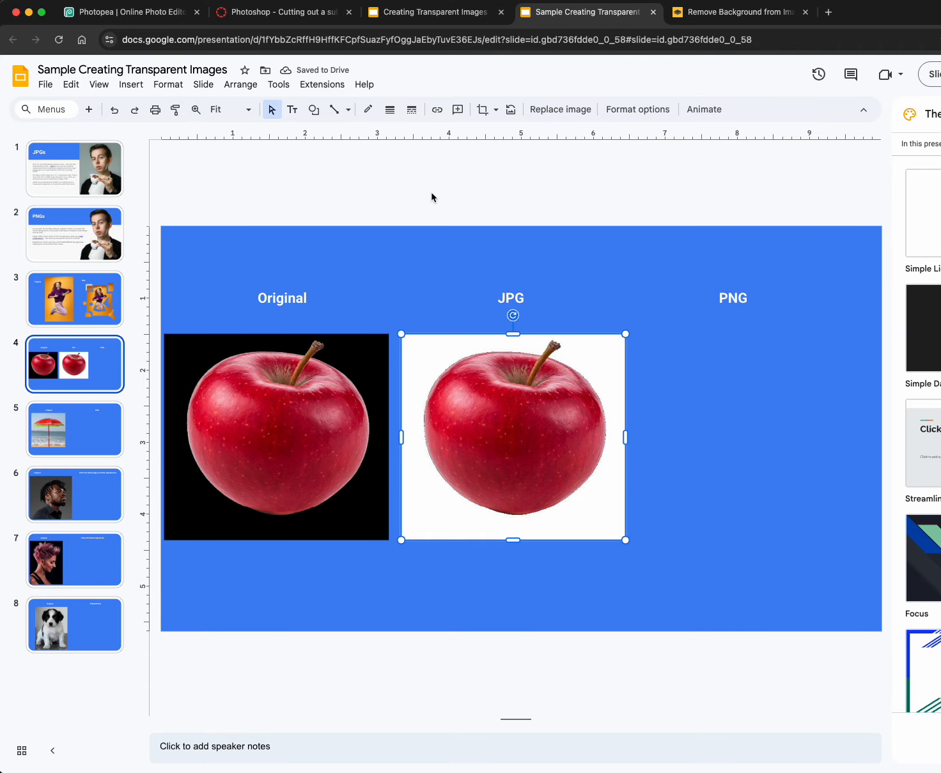
pyautogui.click(512, 183)
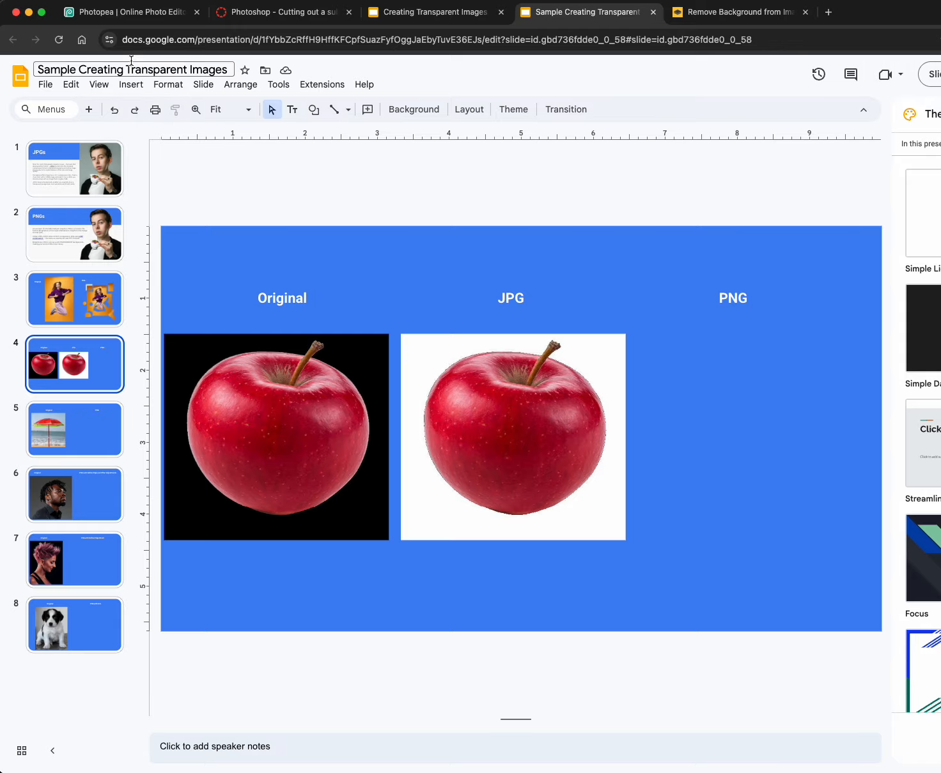
# - Insert apple-1.png from Downloads on slide 4 and place it under the PNG heading
pyautogui.click(131, 85)
pyautogui.moveTo(164, 110)
pyautogui.click(384, 110)
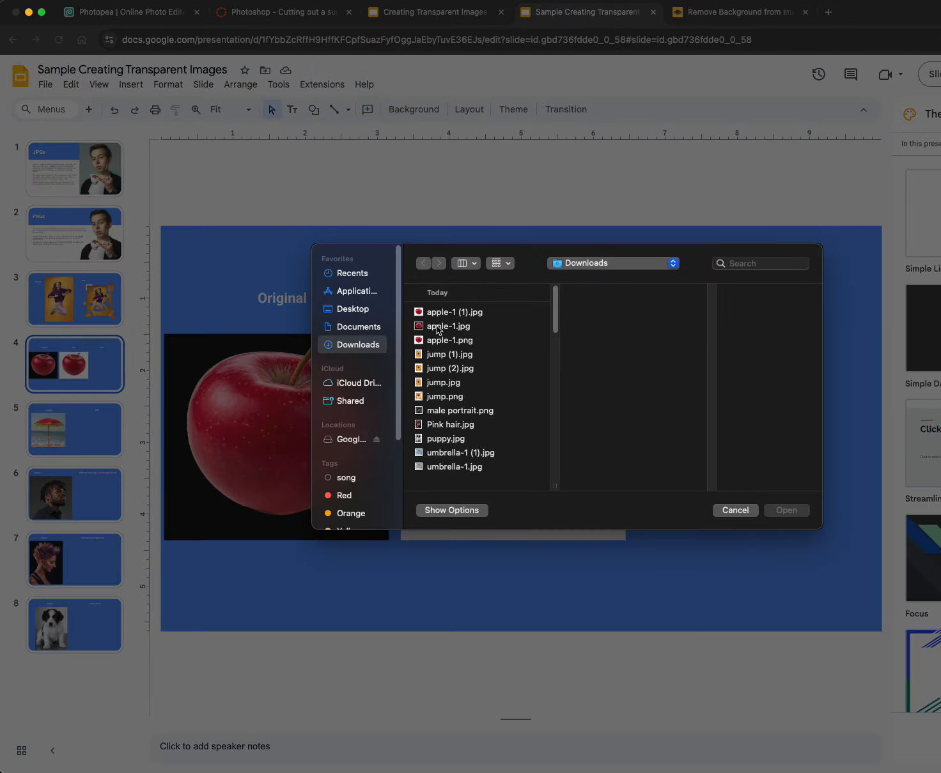
pyautogui.click(462, 341)
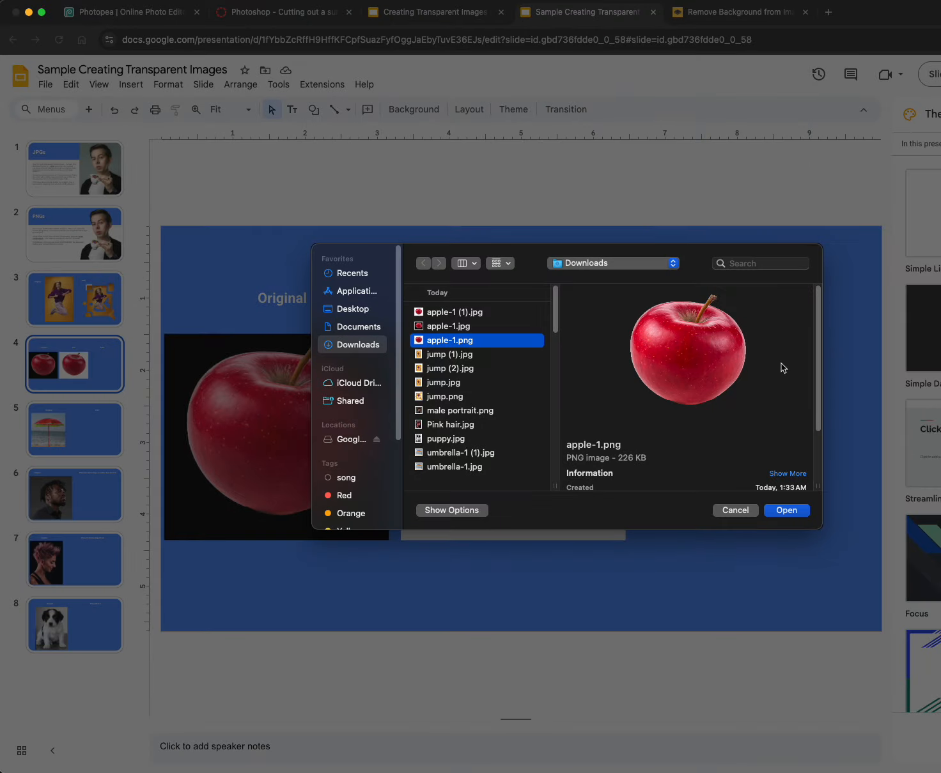
pyautogui.click(786, 510)
pyautogui.moveTo(751, 428)
pyautogui.mouseDown()
pyautogui.moveTo(750, 437)
pyautogui.moveTo(751, 429)
pyautogui.mouseUp()
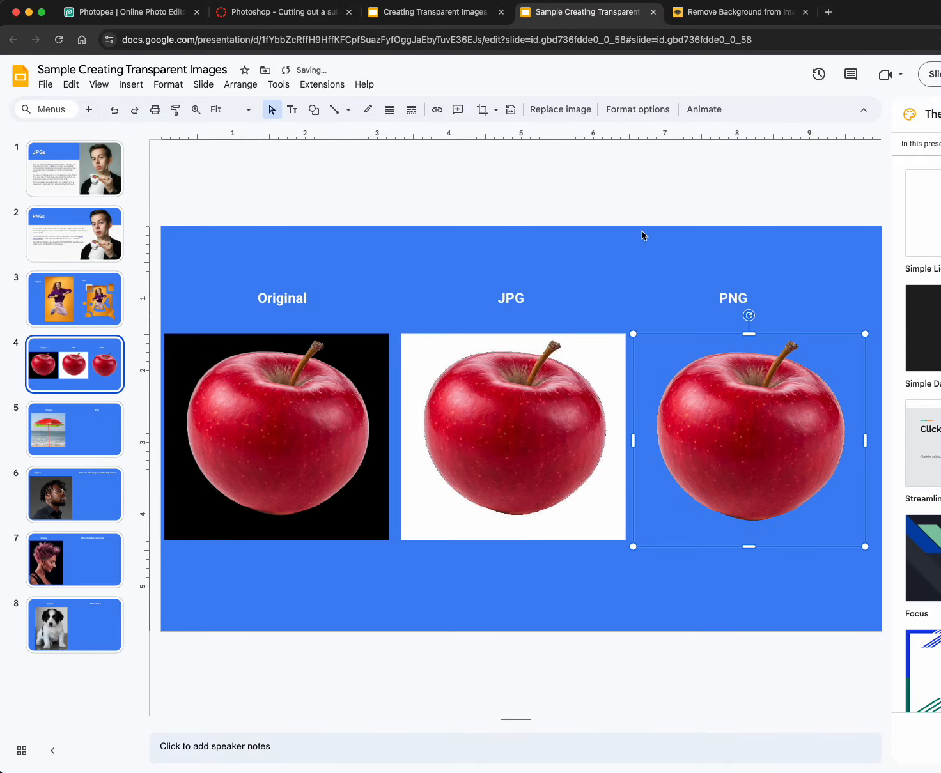
pyautogui.click(627, 217)
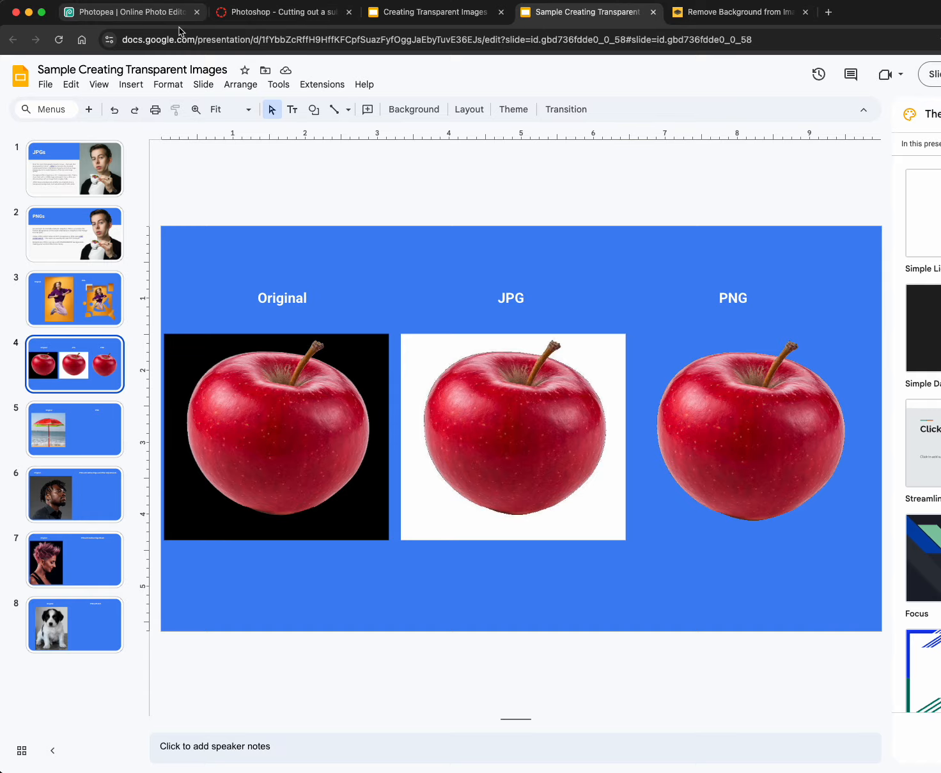
# - Return to Photopea and undo the raster mask on the apple layer
pyautogui.click(152, 16)
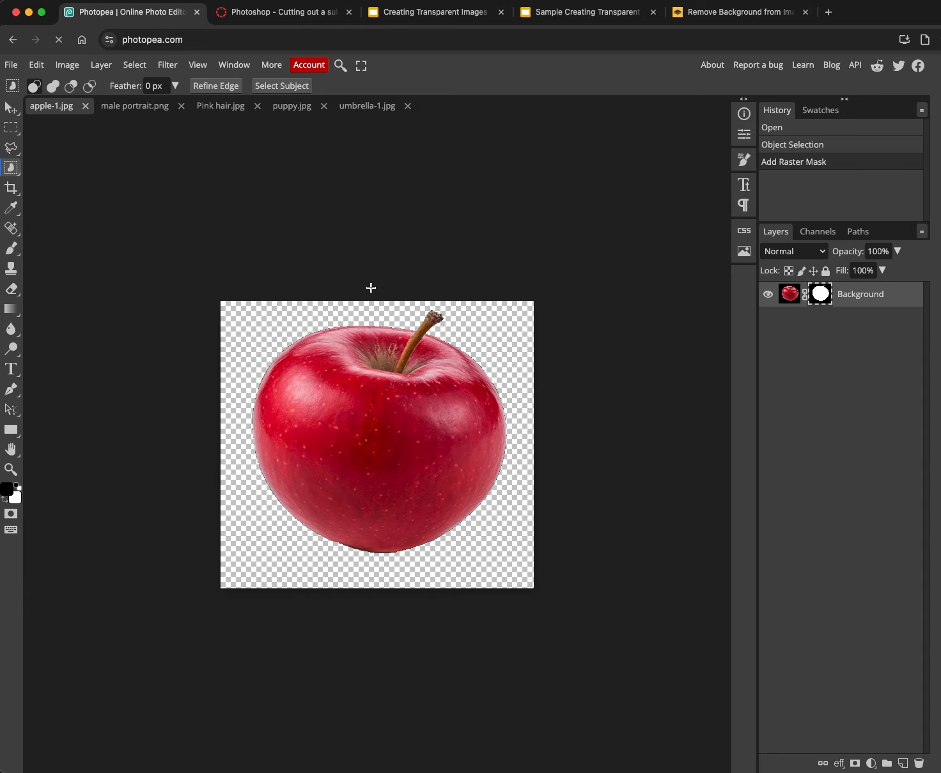
pyautogui.hotkey('ctrl', 'z')
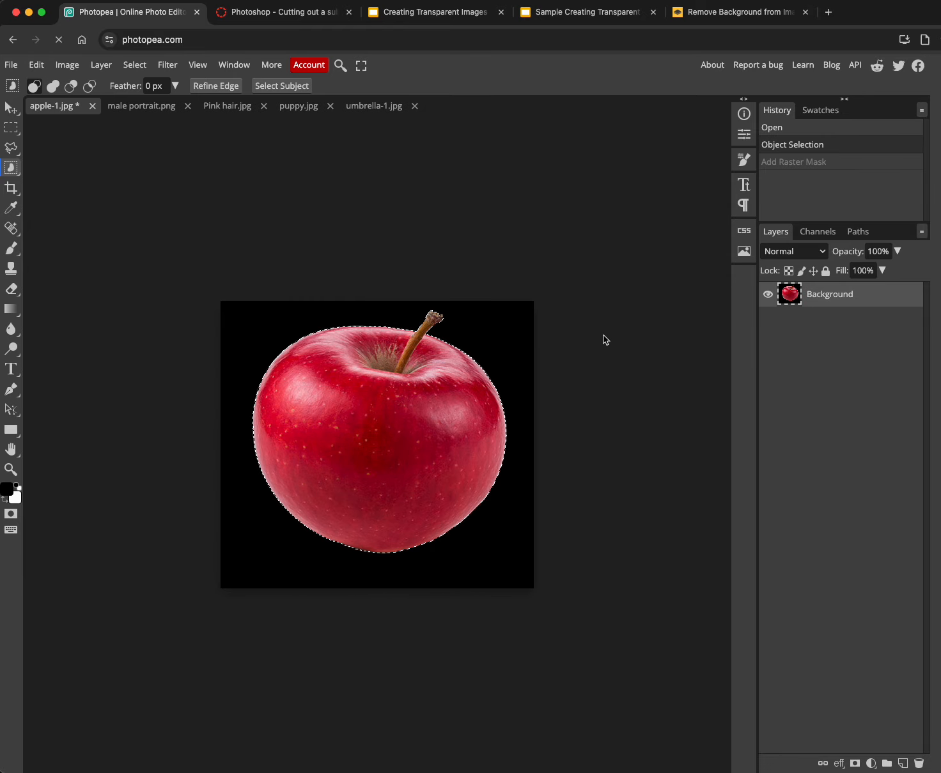
# - Switch to the Quick Selection tool and clear the existing selection around the apple
pyautogui.click(16, 170)
pyautogui.moveTo(22, 171)
pyautogui.mouseDown()
pyautogui.moveTo(47, 169)
pyautogui.moveTo(75, 189)
pyautogui.moveTo(81, 176)
pyautogui.moveTo(76, 191)
pyautogui.mouseUp()
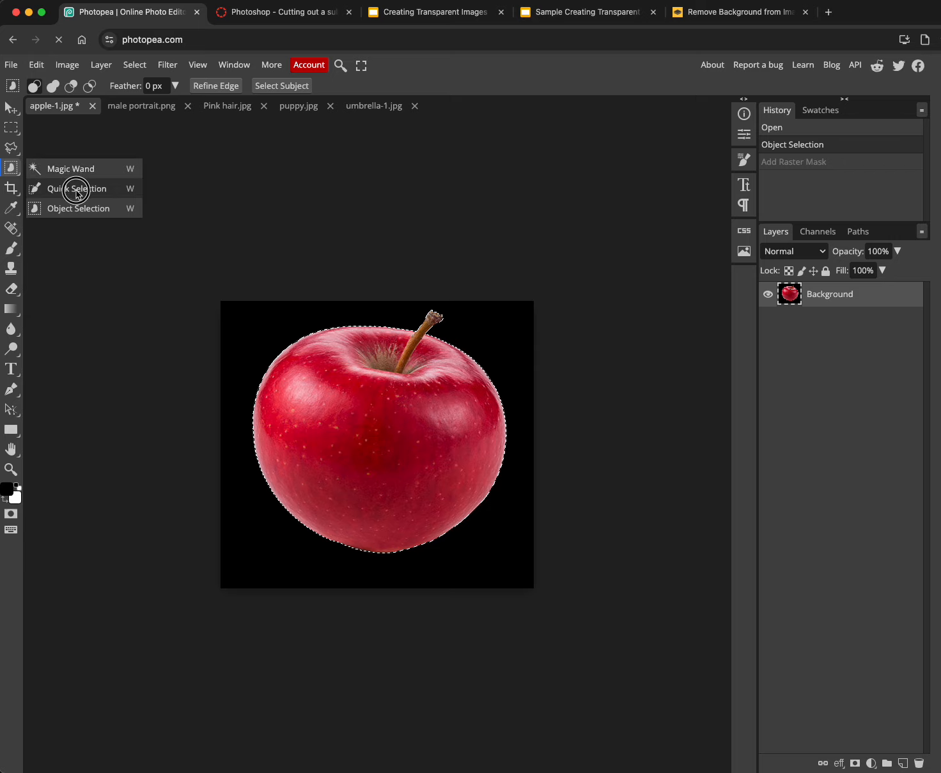
pyautogui.moveTo(76, 190); pyautogui.dragTo(76, 190)
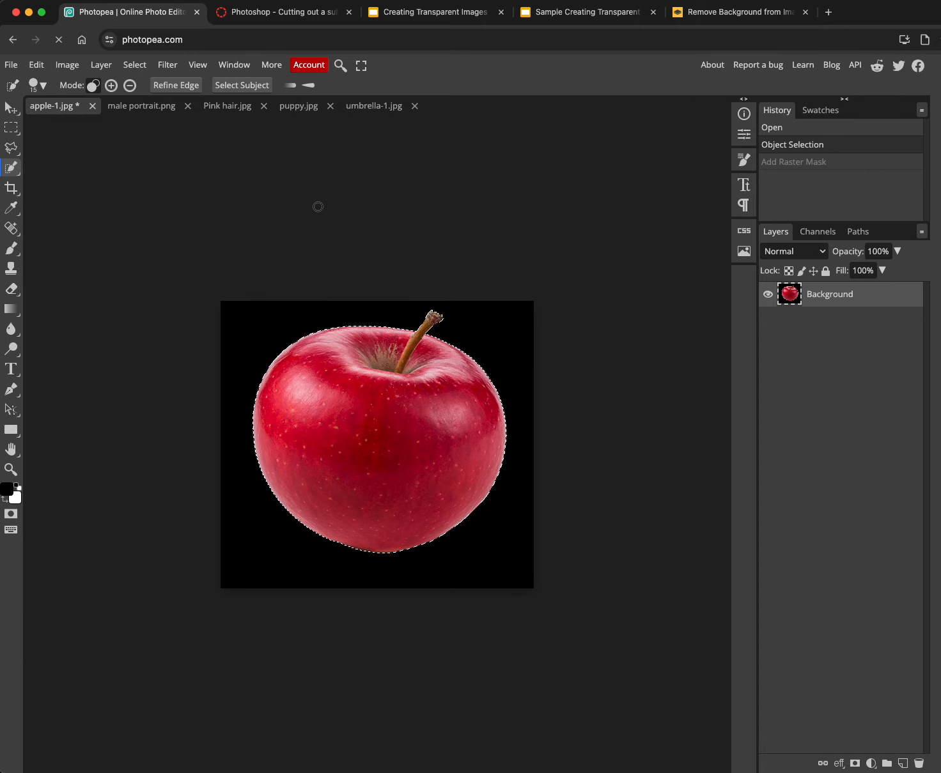
pyautogui.moveTo(8, 171)
pyautogui.mouseDown()
pyautogui.moveTo(96, 180)
pyautogui.moveTo(82, 189)
pyautogui.mouseUp()
pyautogui.press('super+d')
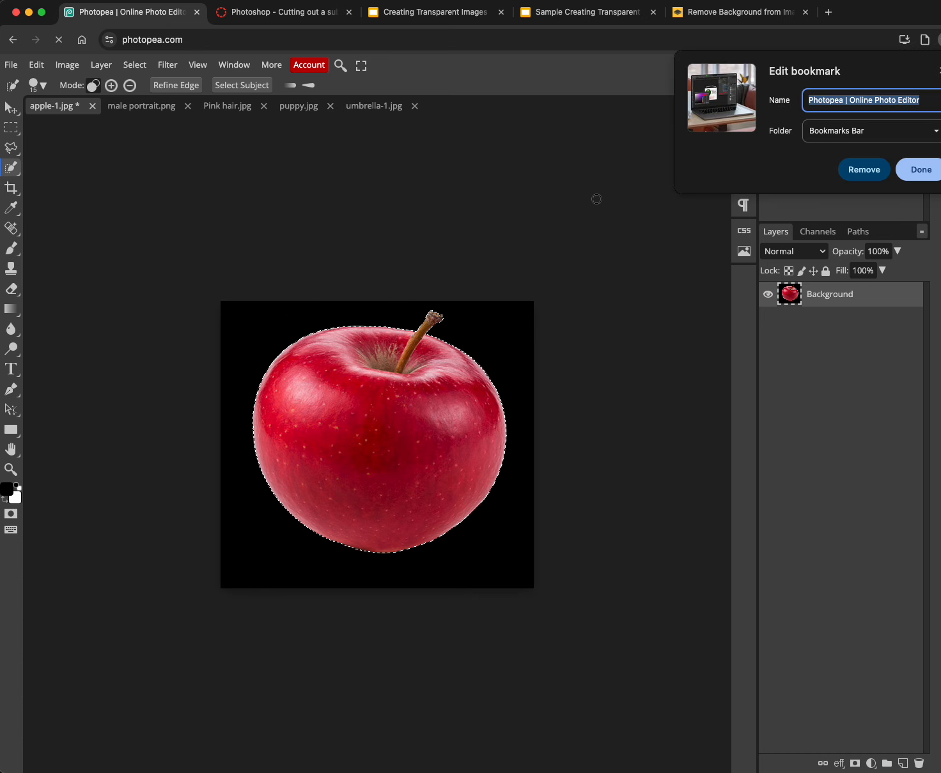
pyautogui.press('Escape')
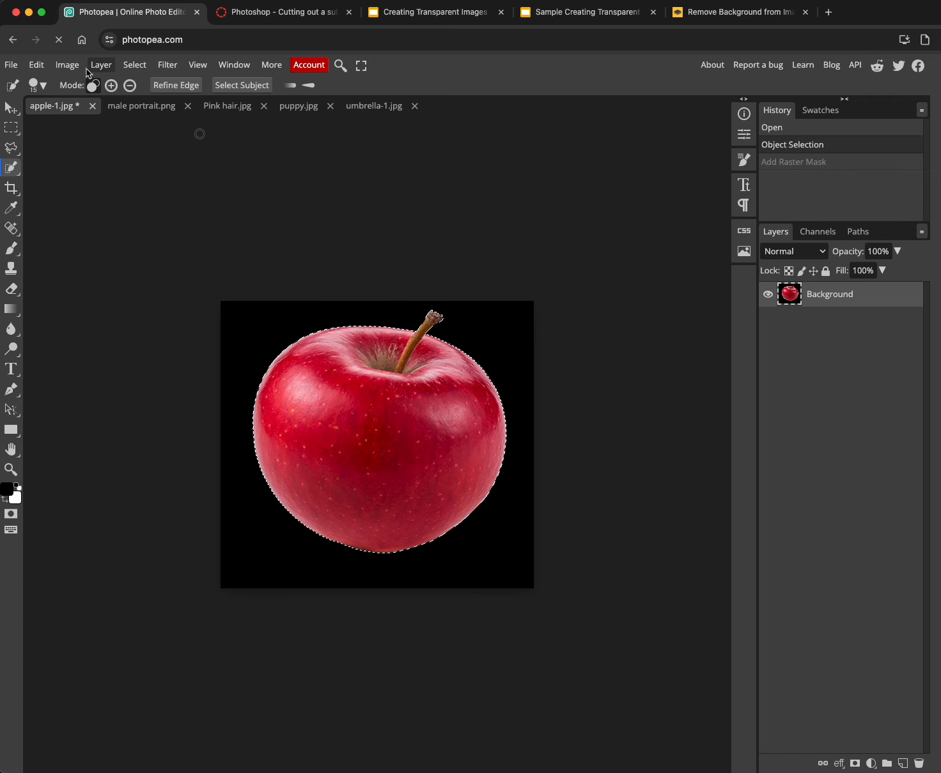
pyautogui.click(135, 65)
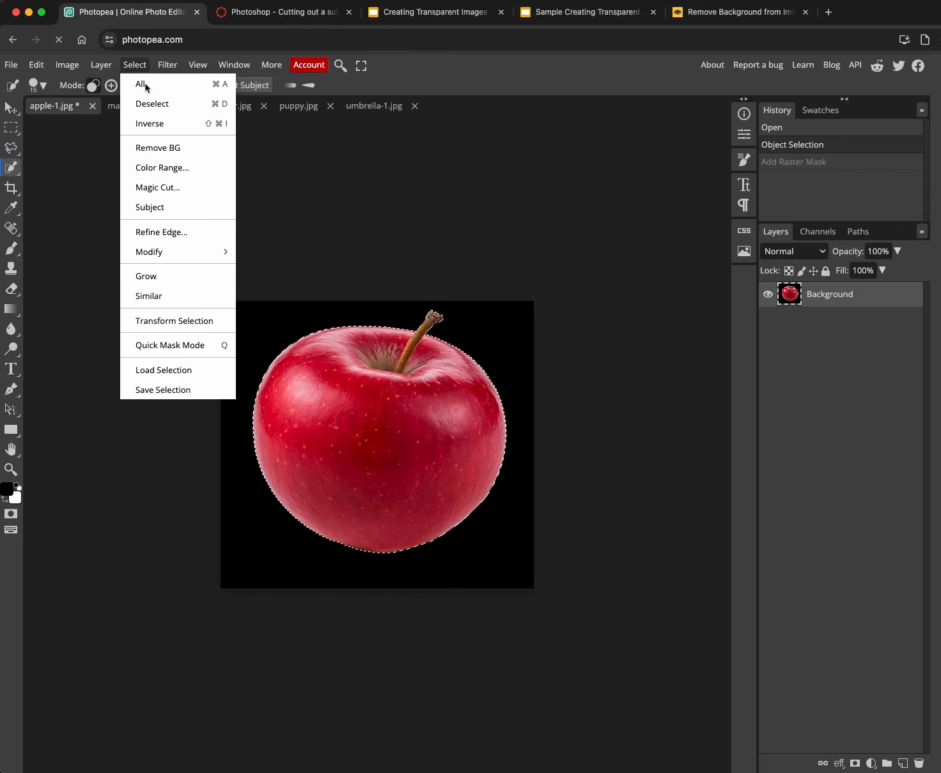
pyautogui.click(152, 103)
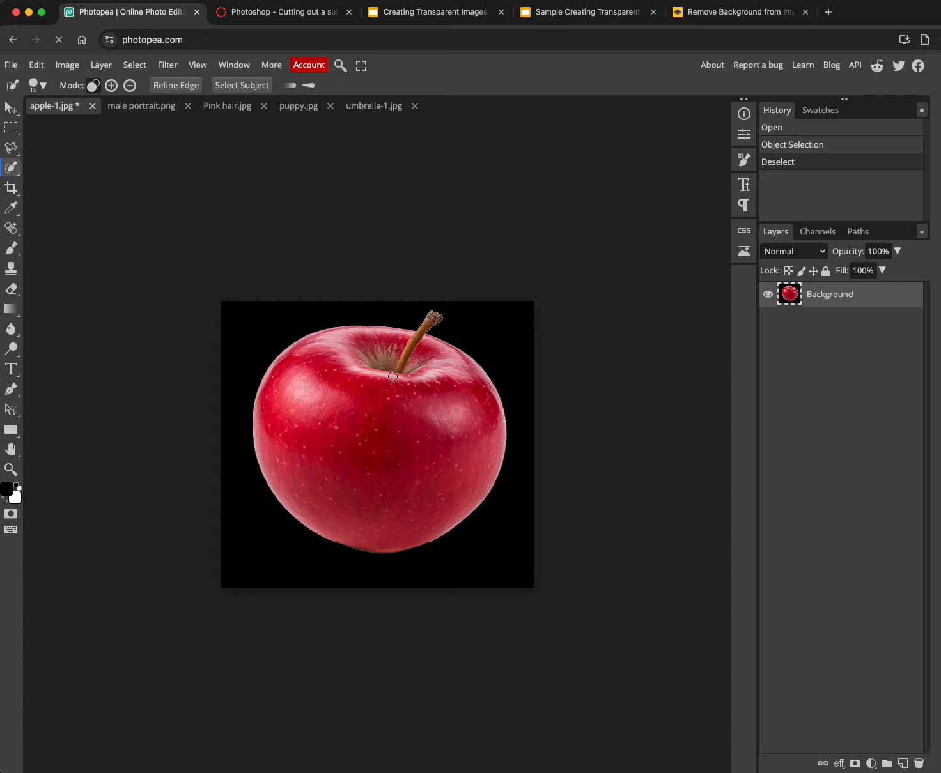
# - Select the whole apple with a Quick Selection stroke and mask out its black background with a raster mask
pyautogui.moveTo(397, 366); pyautogui.dragTo(330, 419)
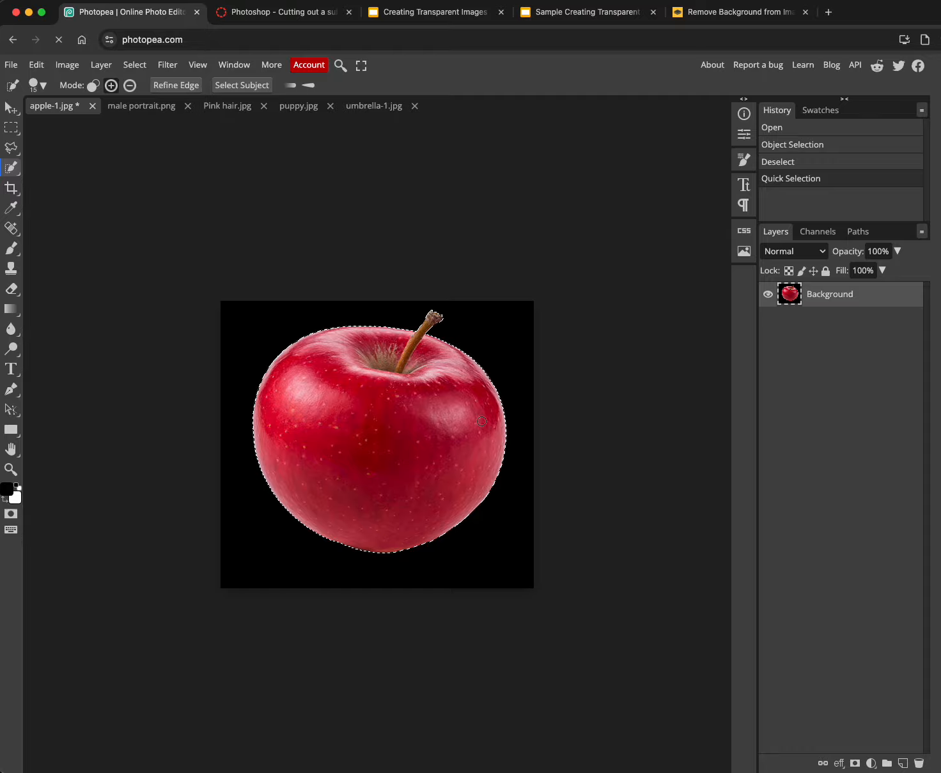
pyautogui.click(856, 765)
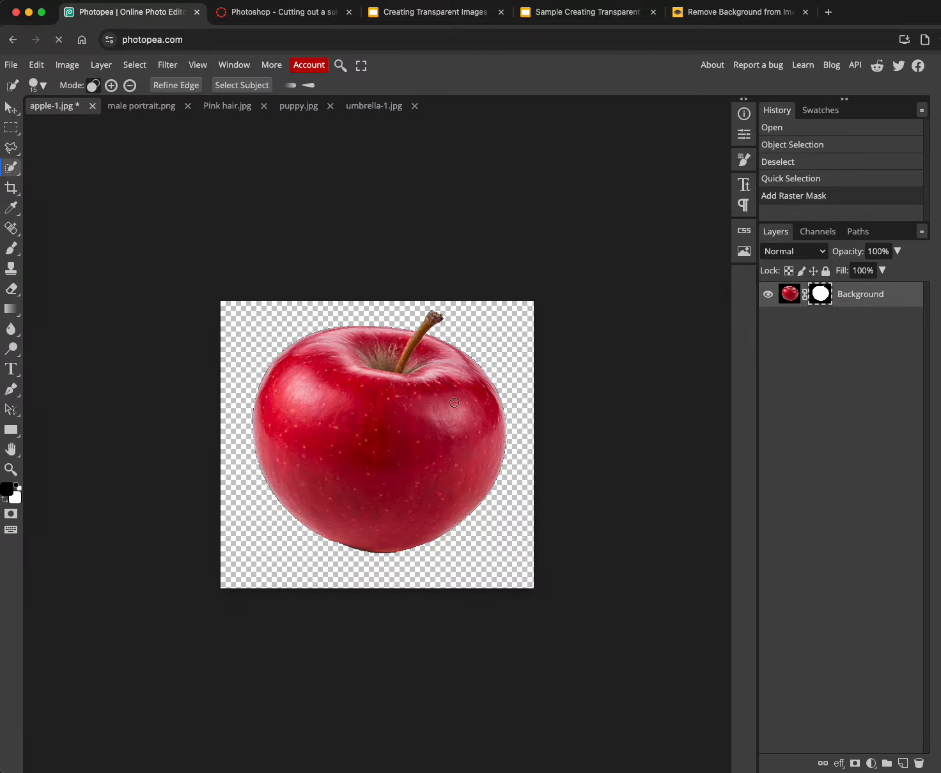
# - Undo the raster mask made from the Quick Selection and deselect the apple
pyautogui.click(36, 67)
pyautogui.click(51, 86)
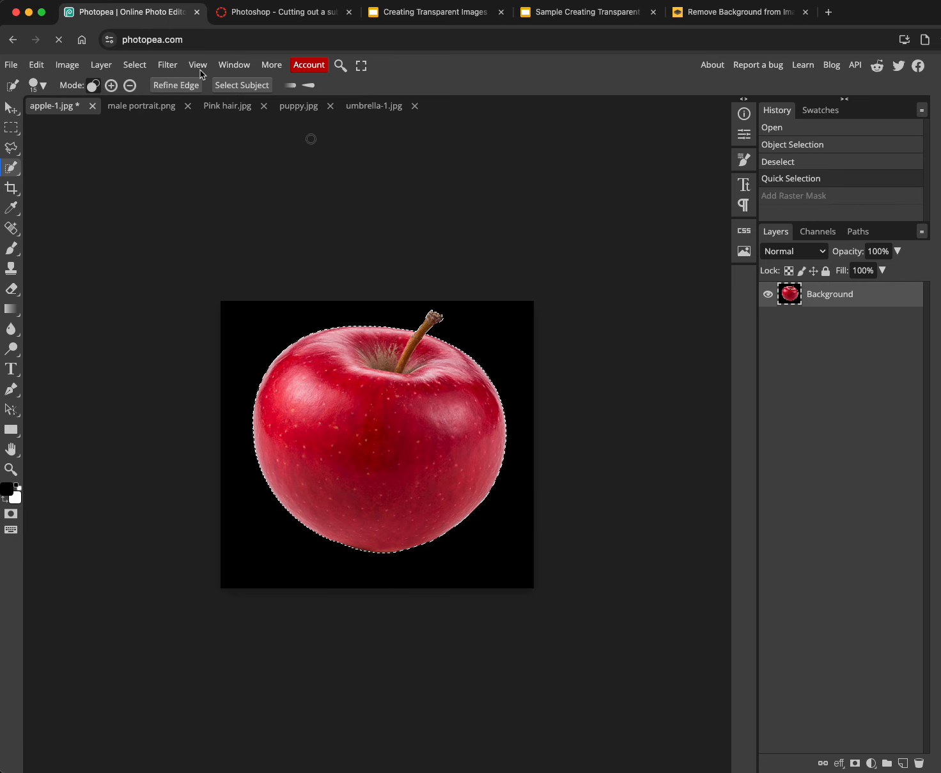
pyautogui.click(134, 65)
pyautogui.click(154, 102)
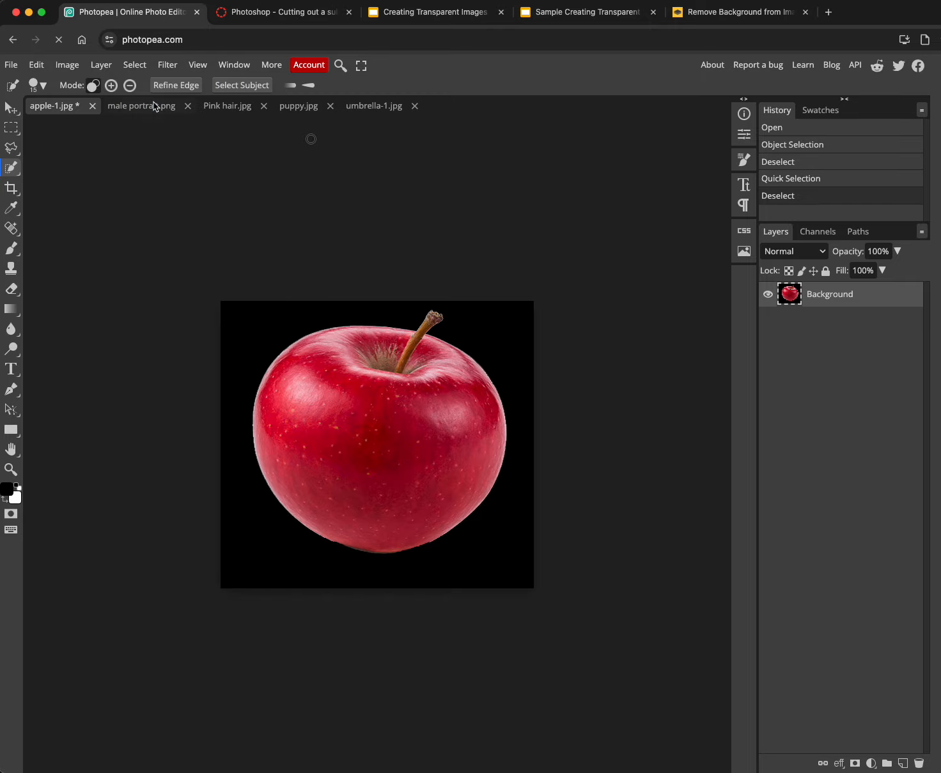
# - Switch to the Magic Wand tool and try to select the apple by sampling several spots on its red skin
pyautogui.click(16, 174)
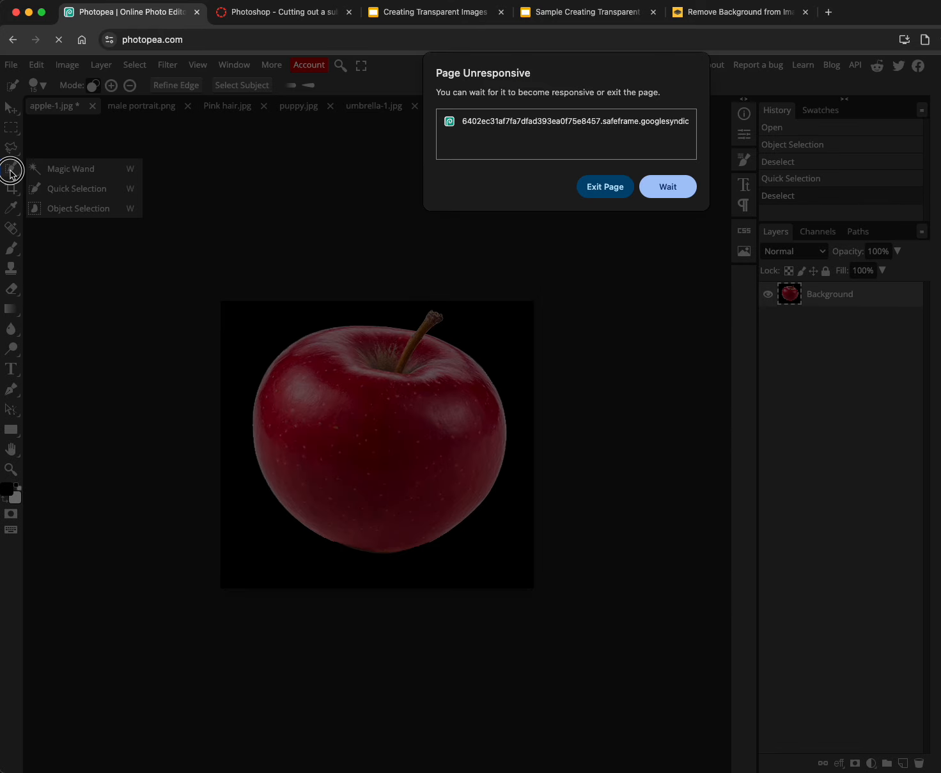
pyautogui.click(658, 188)
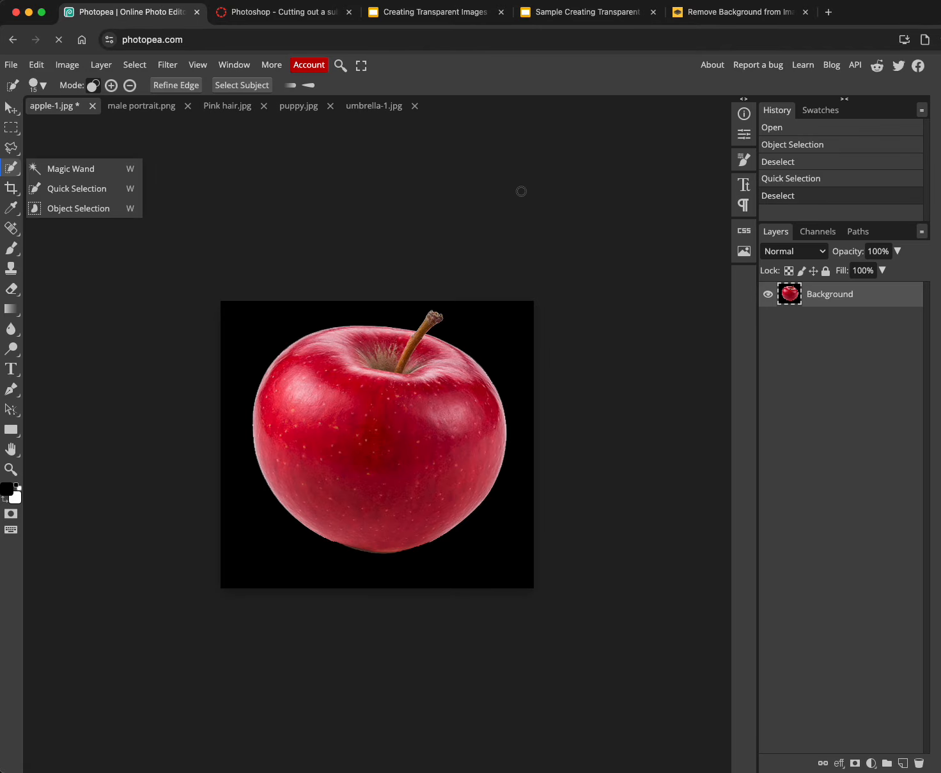
pyautogui.click(51, 173)
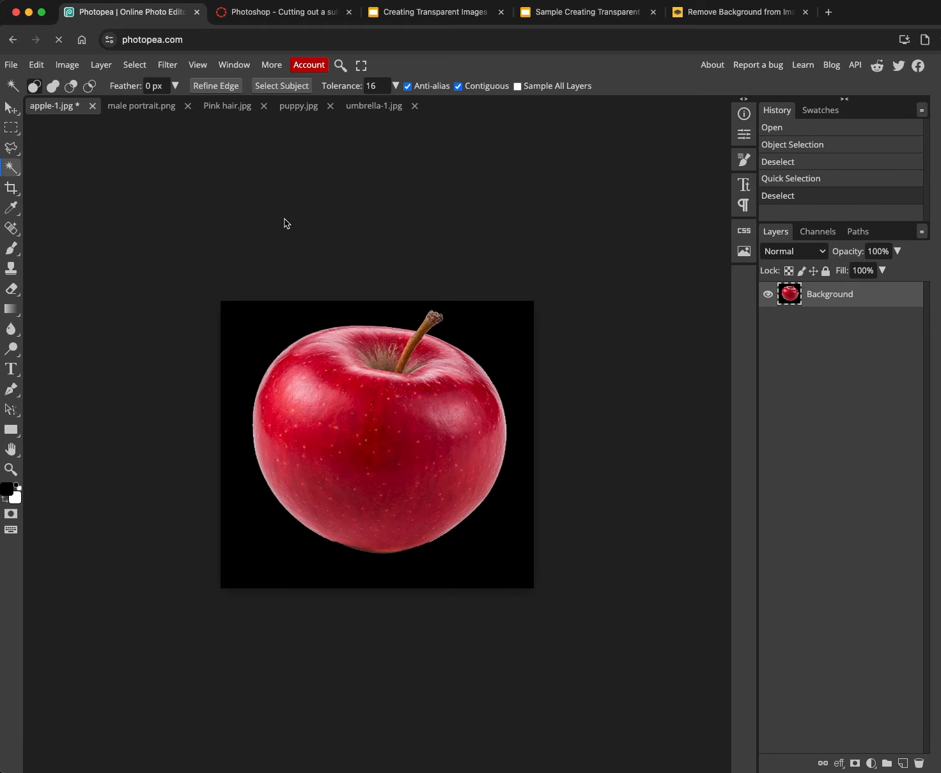
pyautogui.click(370, 379)
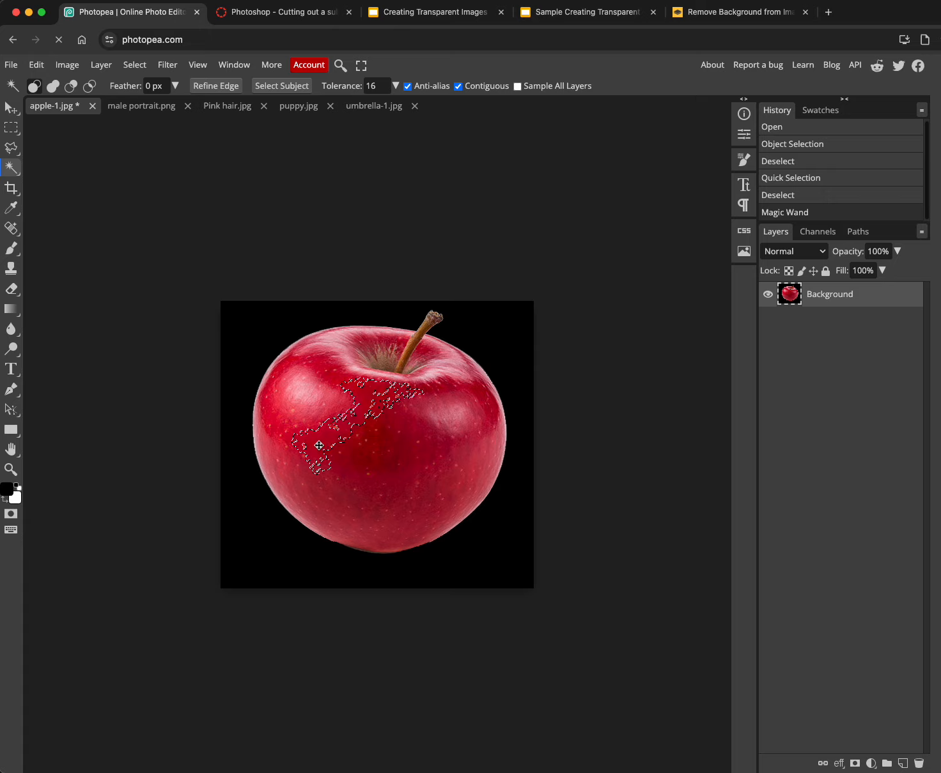
pyautogui.click(382, 439)
pyautogui.click(423, 422)
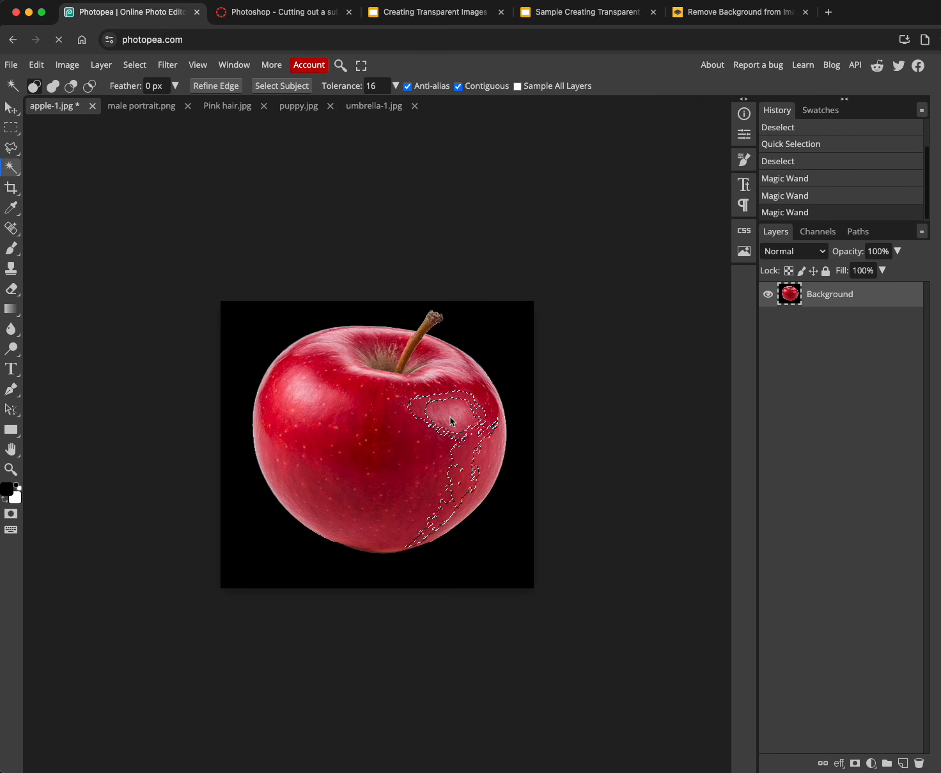
pyautogui.click(451, 422)
pyautogui.click(452, 385)
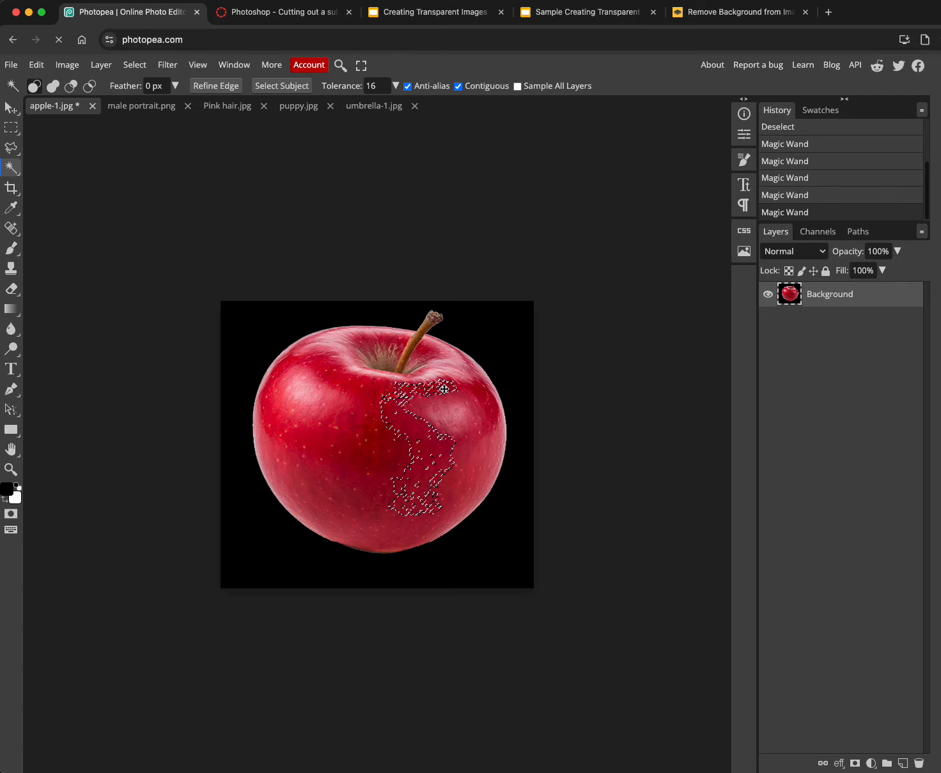
pyautogui.click(320, 365)
pyautogui.click(285, 370)
# - Select the black background with the Magic Wand, try a raster mask from that selection and undo the mask
pyautogui.click(259, 333)
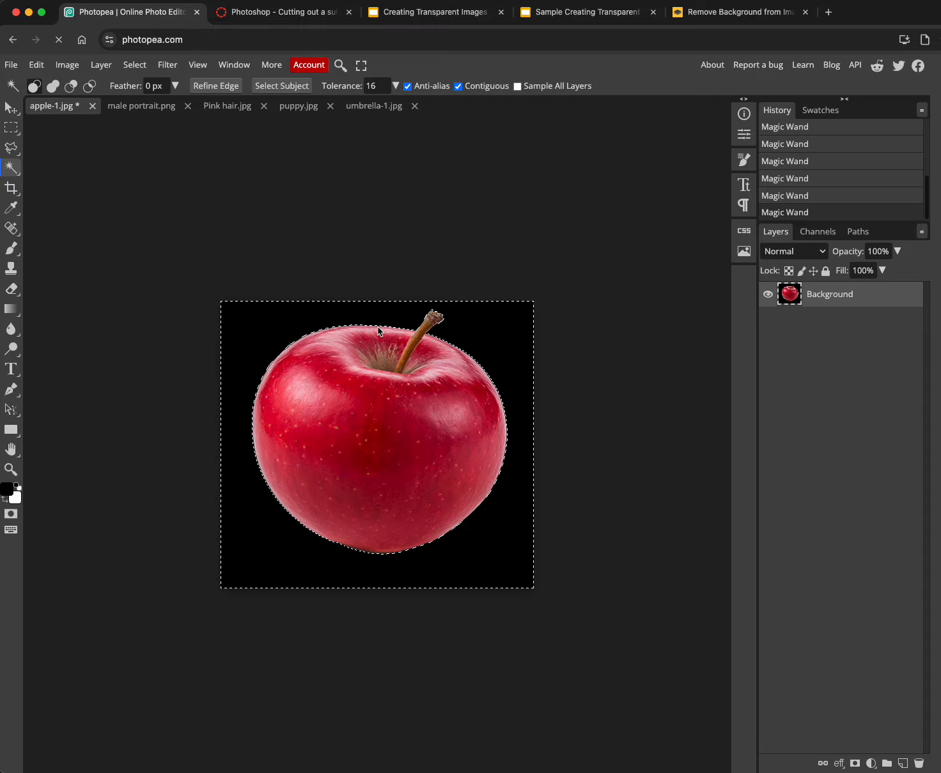
pyautogui.click(855, 764)
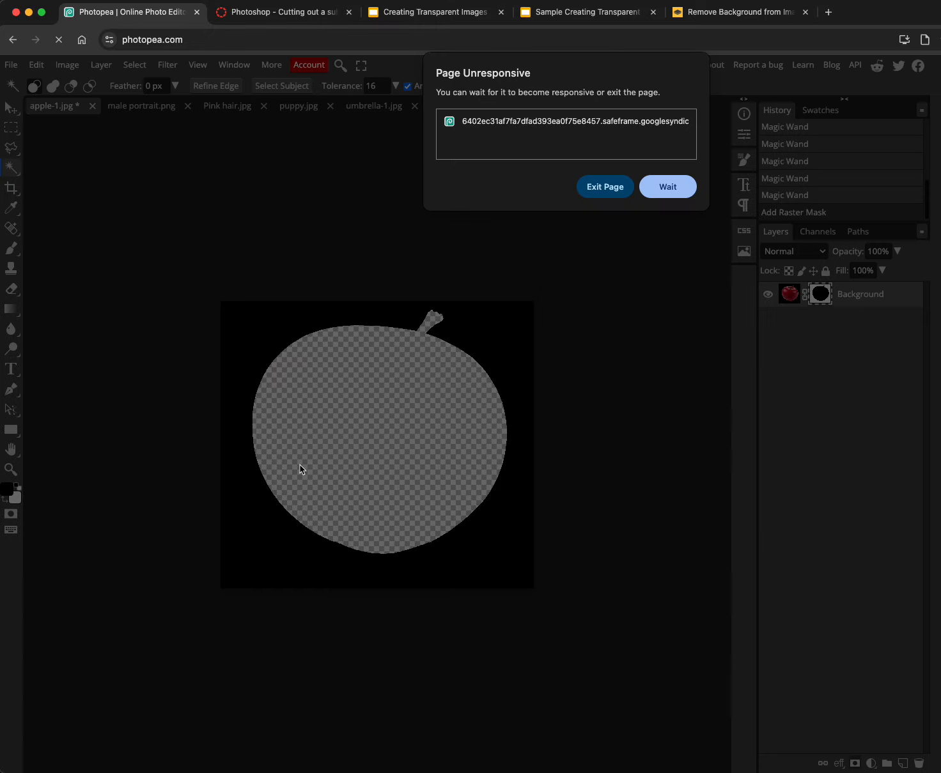
pyautogui.click(668, 189)
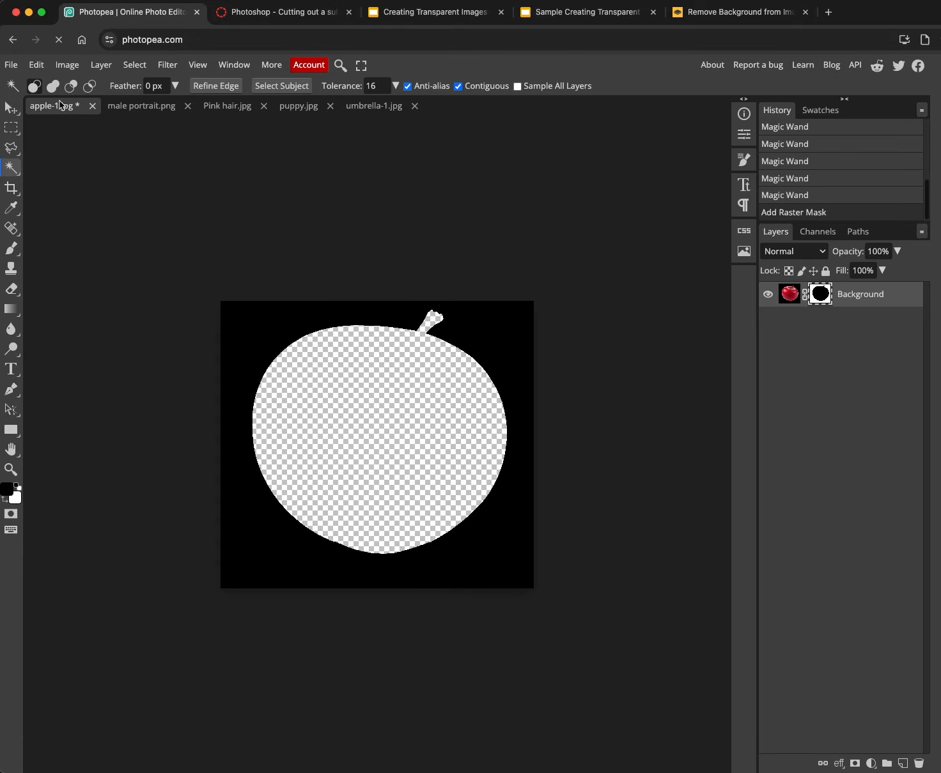
pyautogui.click(36, 64)
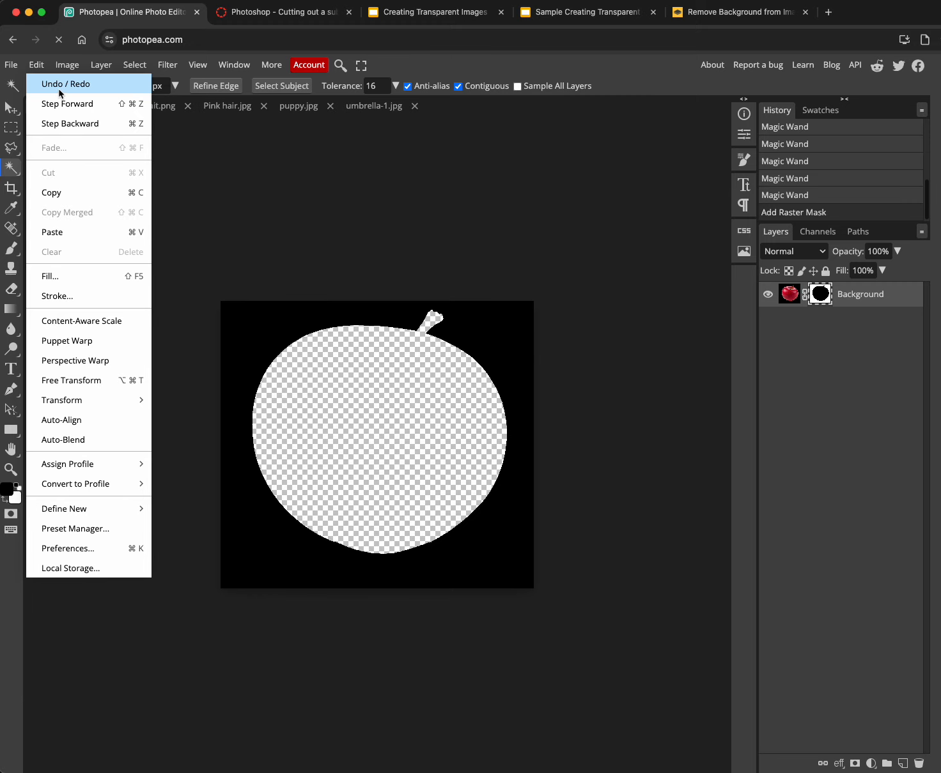
pyautogui.click(56, 84)
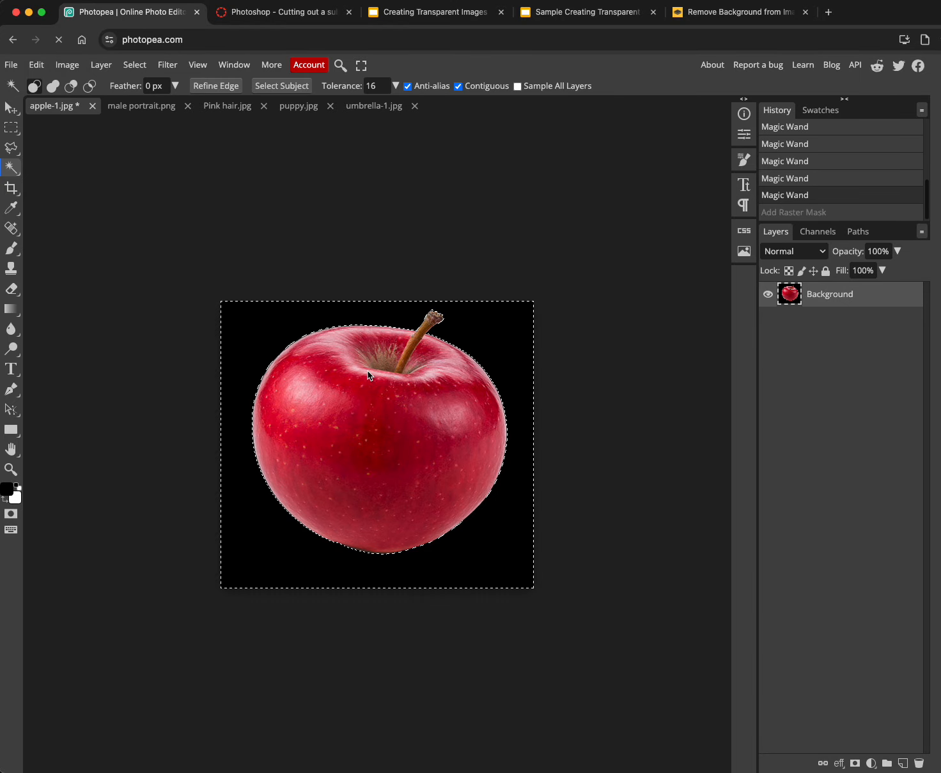
# - Invert the selection to the apple and hide the black background with a raster mask
pyautogui.click(134, 65)
pyautogui.click(143, 124)
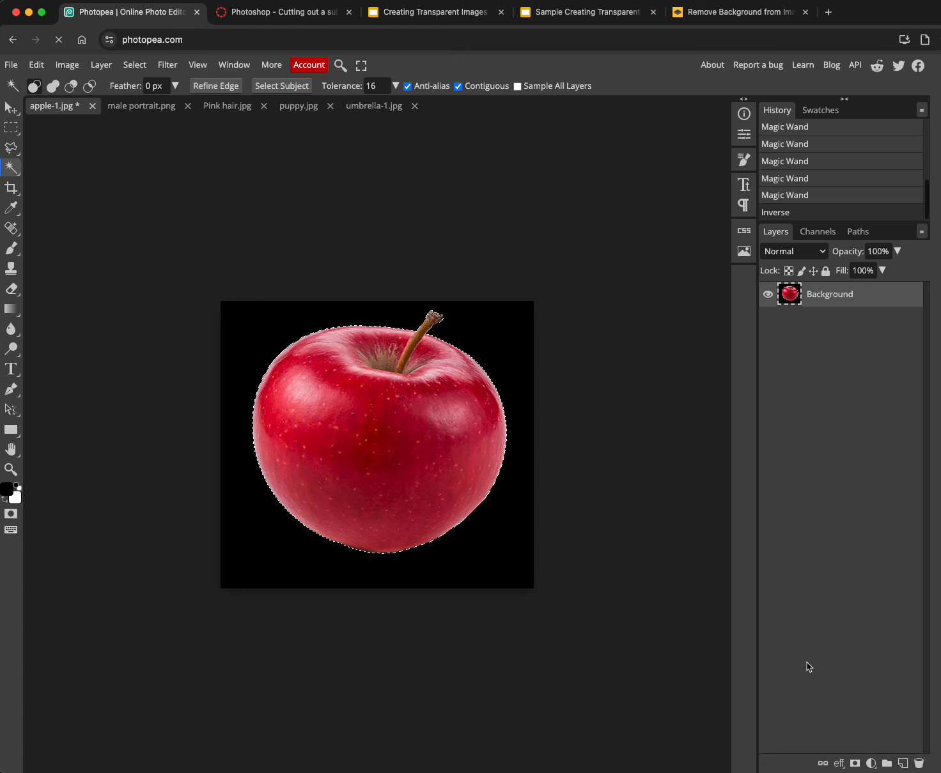
pyautogui.click(854, 763)
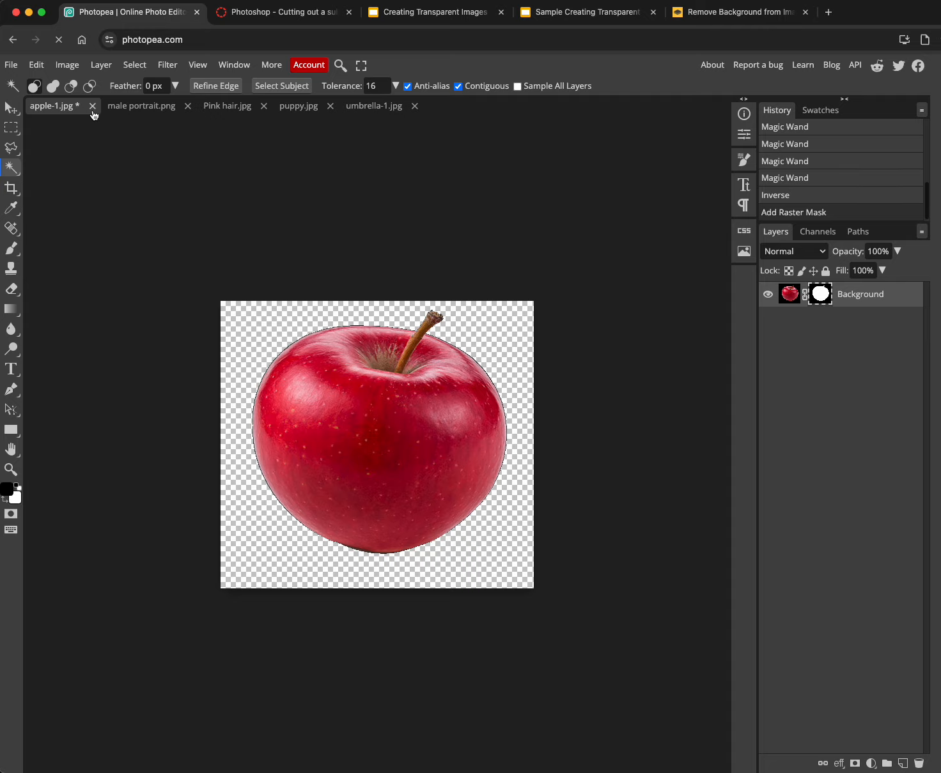
# - Look at the umbrella slide in the Google Slides sample presentation and return to Photopea
pyautogui.click(546, 13)
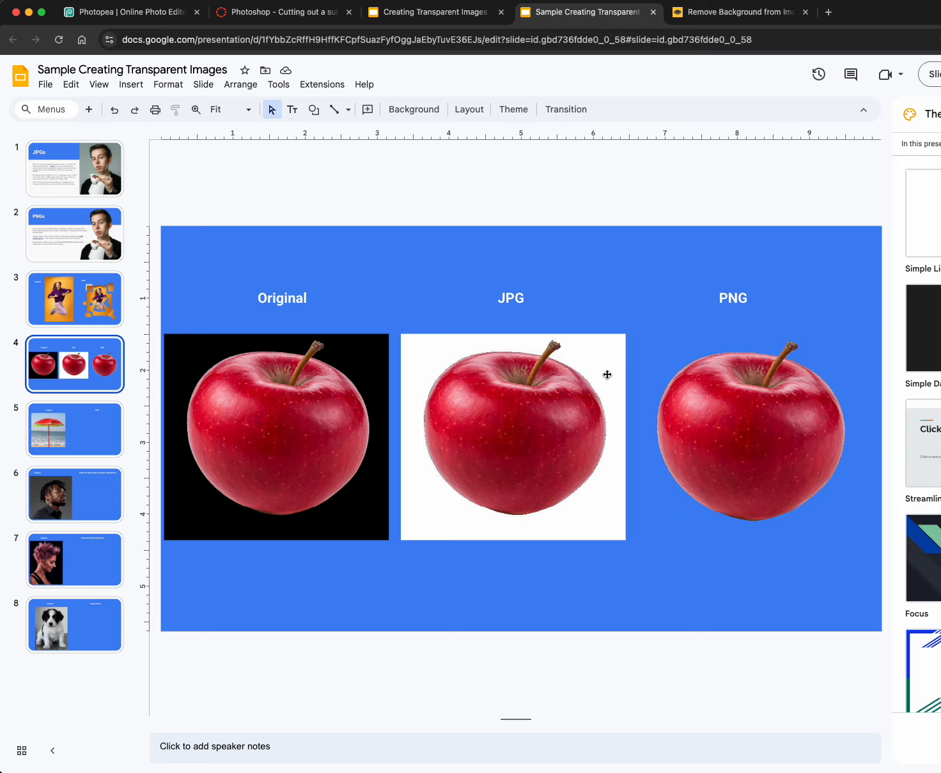
pyautogui.press('Down')
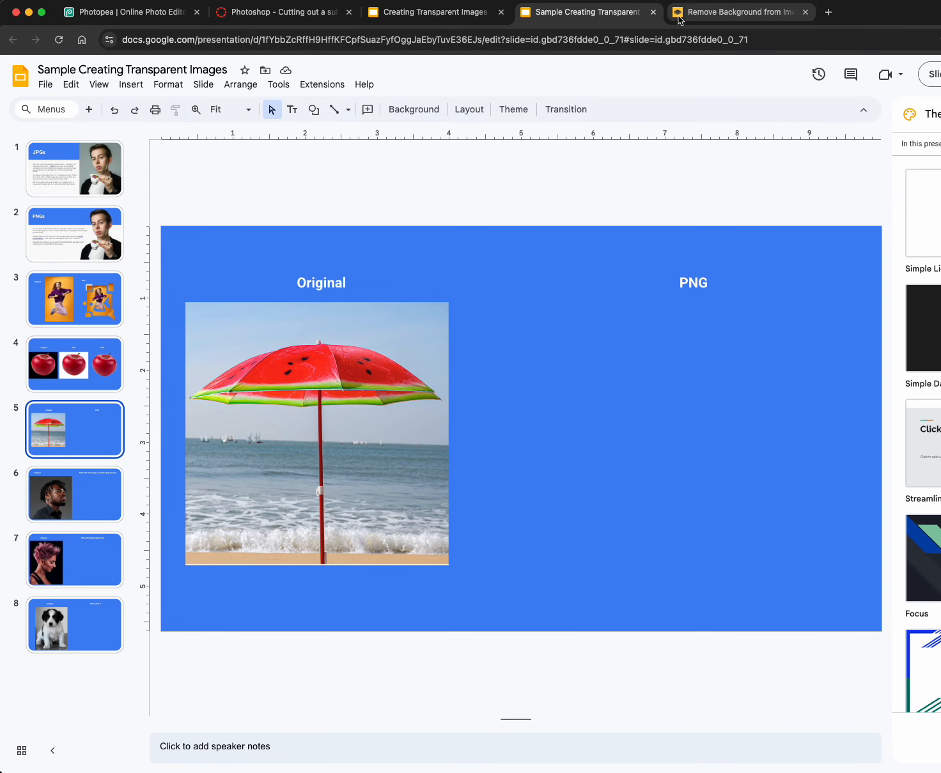
pyautogui.click(140, 21)
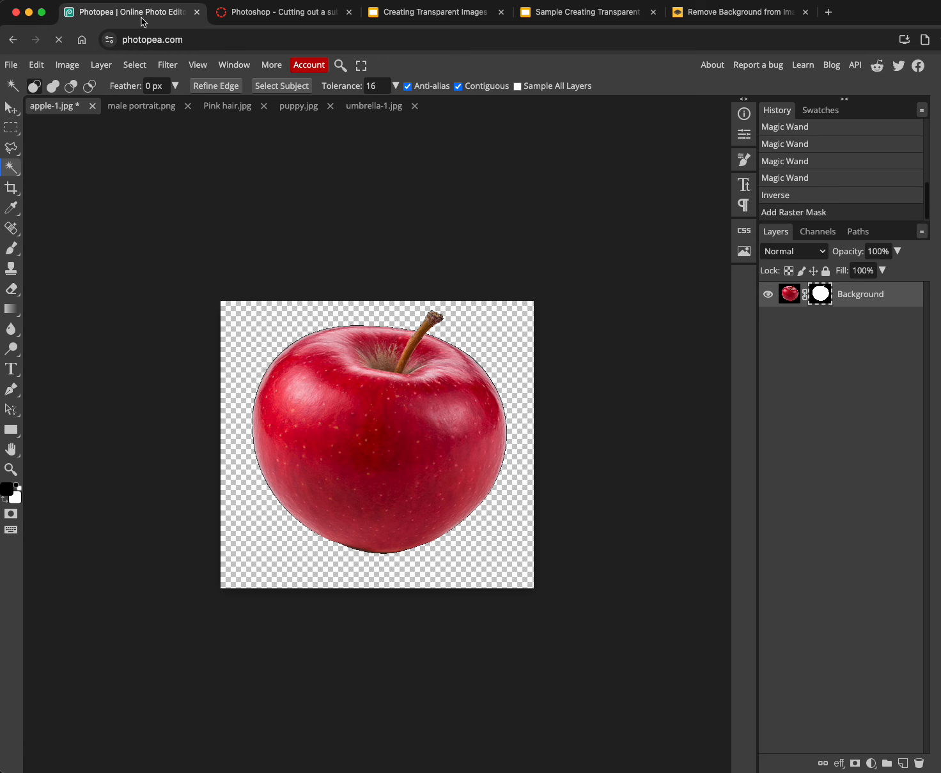
# - Close apple-1.jpg without saving and bring up the umbrella-1.jpg document
pyautogui.click(93, 107)
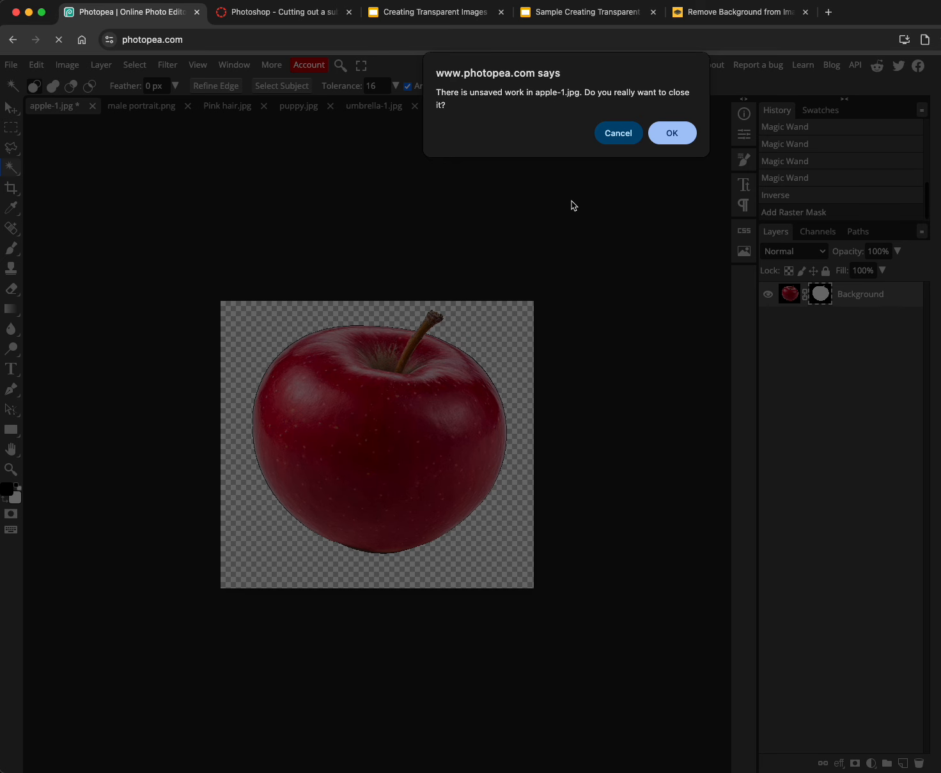
pyautogui.click(670, 135)
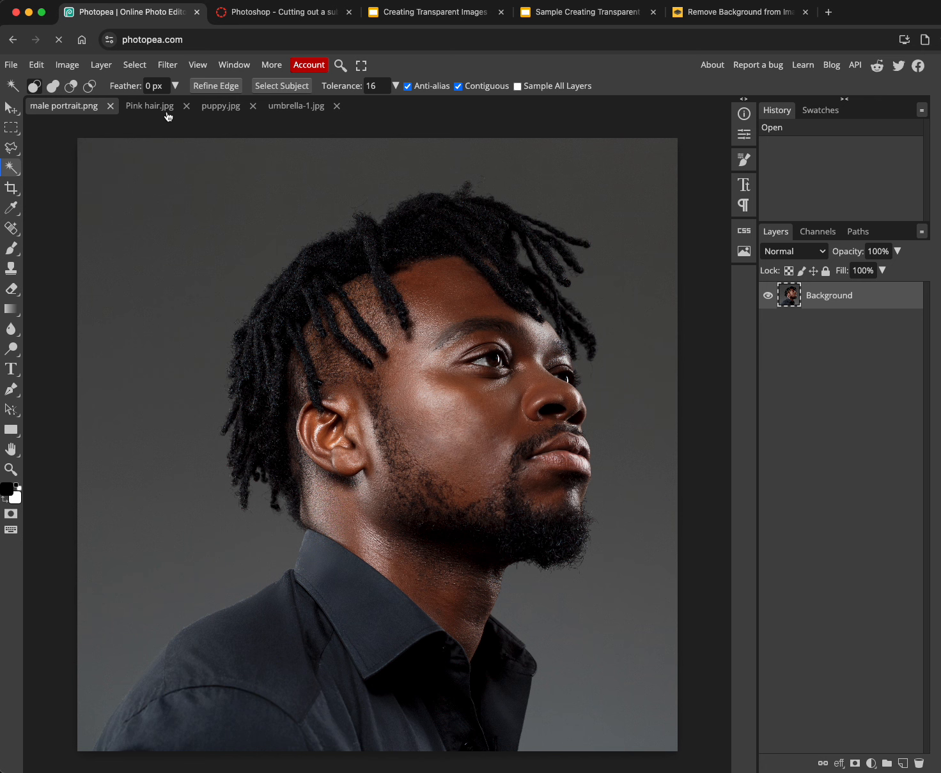
pyautogui.click(294, 105)
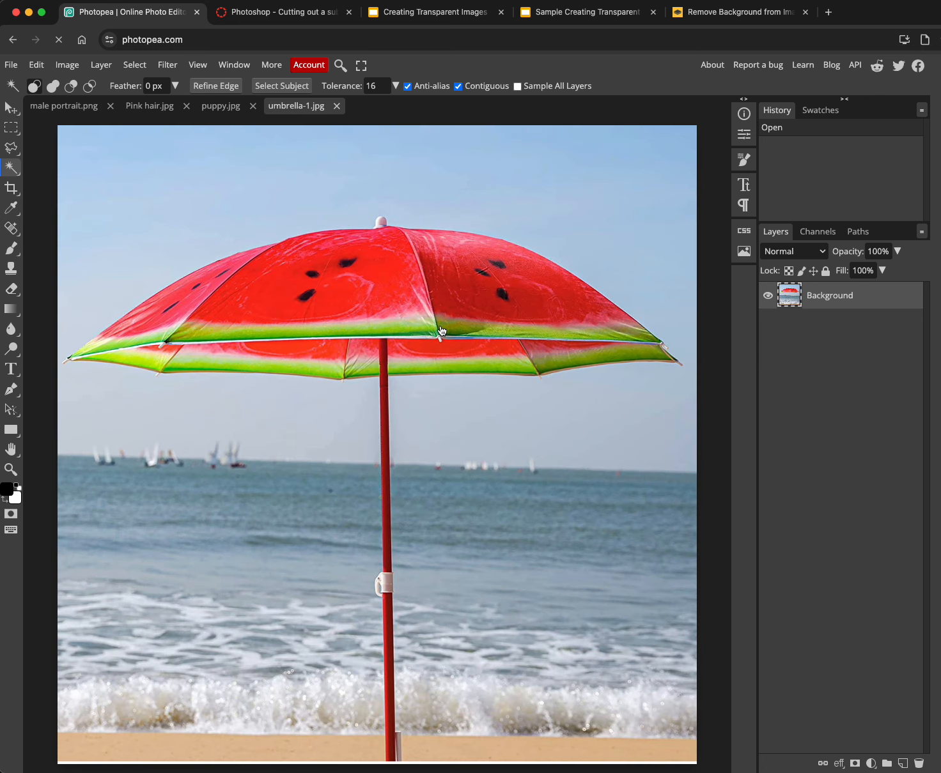
# - Try to select the umbrella with the Object Selection tool by framing nearly the whole image, and clear the selection
pyautogui.click(22, 170)
pyautogui.click(59, 209)
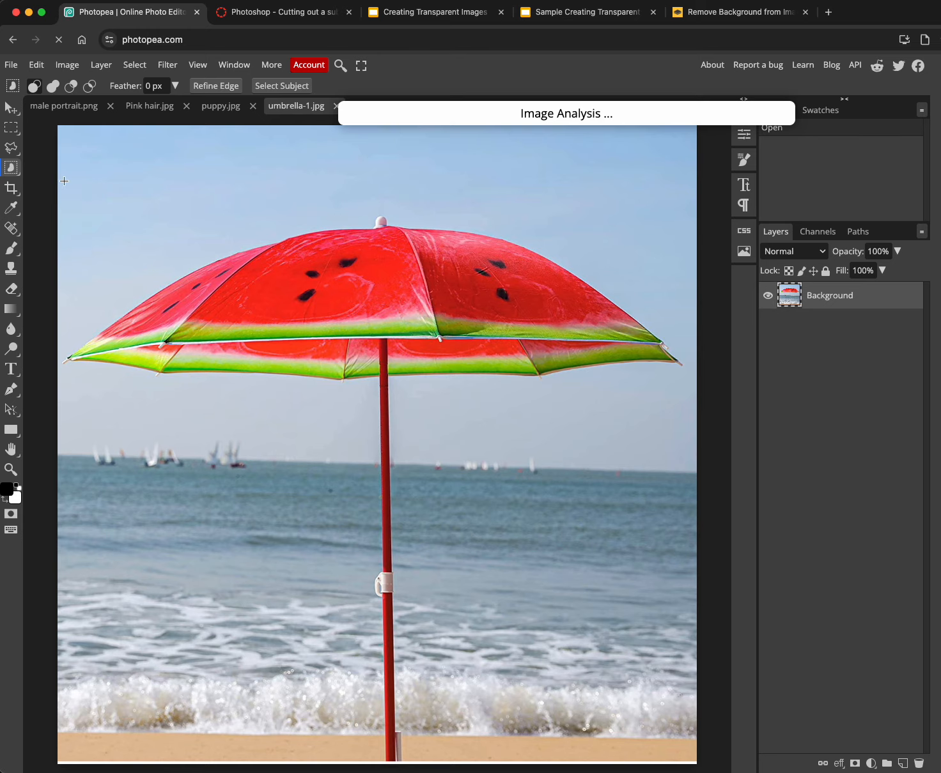
pyautogui.moveTo(62, 156); pyautogui.dragTo(693, 763)
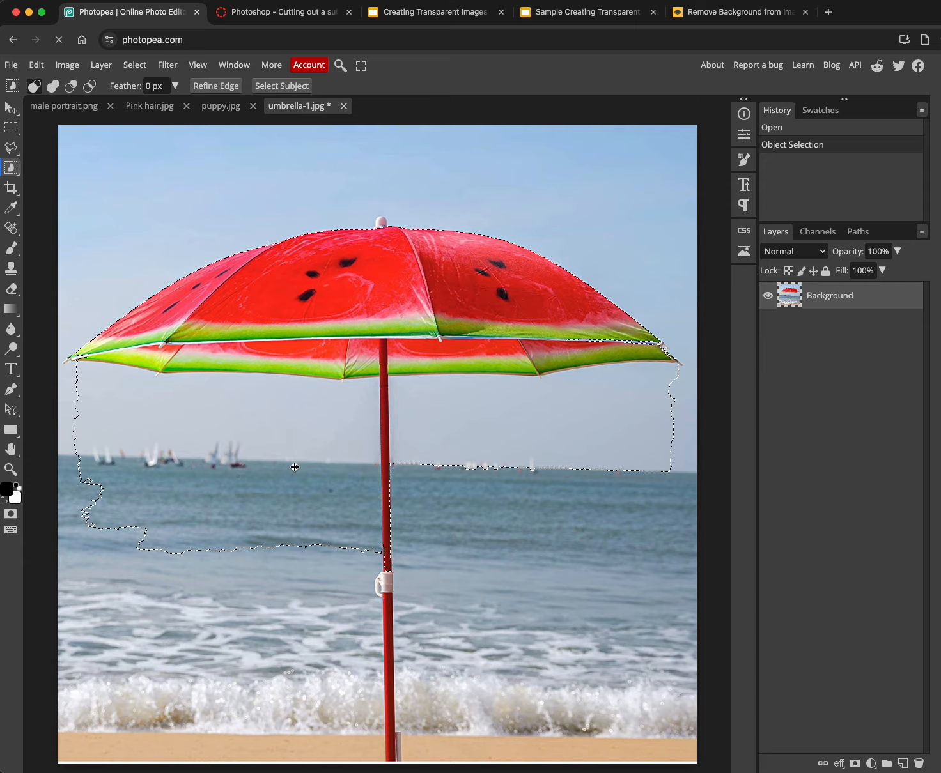
pyautogui.click(133, 65)
pyautogui.click(154, 101)
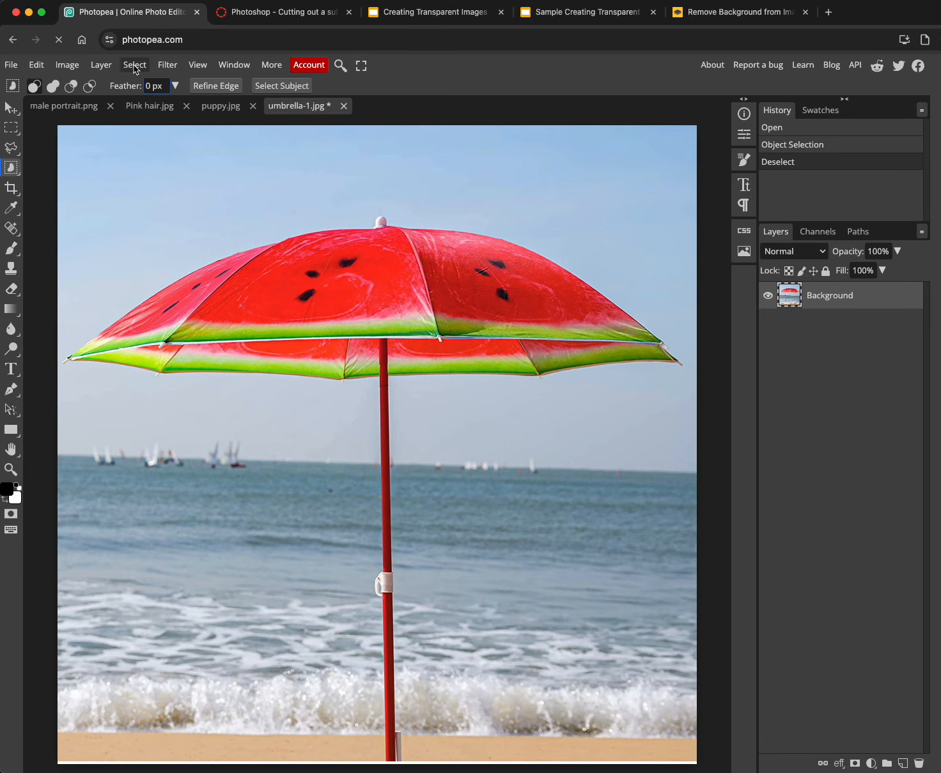
# - Try the Remove BG and Subject commands on the umbrella image, declining to watch an ad for either Premium feature
pyautogui.click(134, 64)
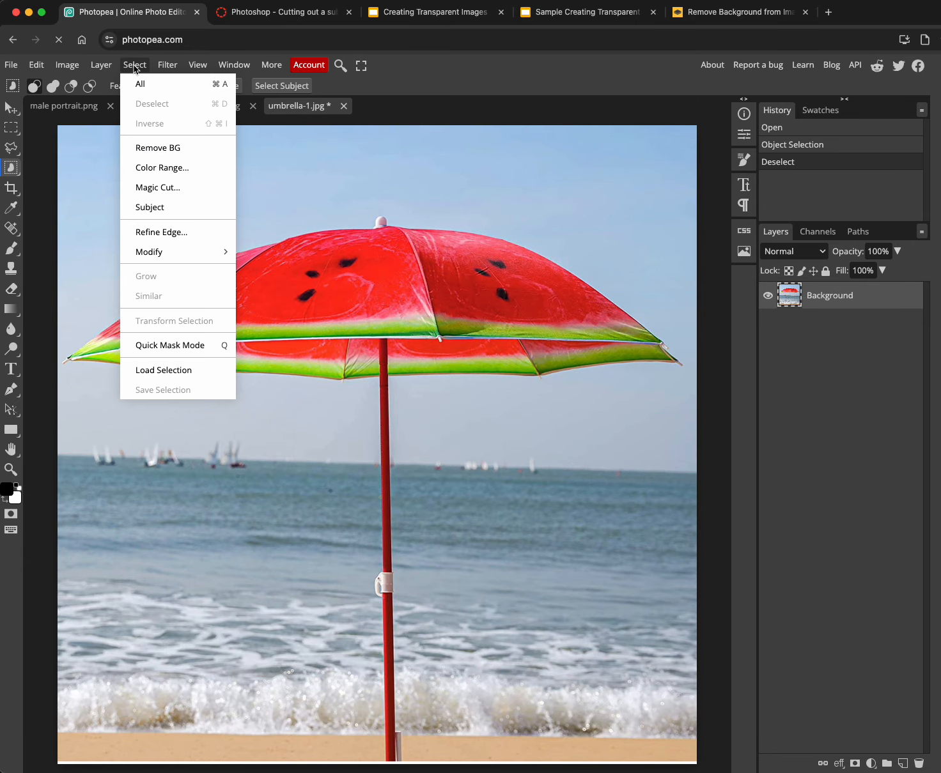
pyautogui.click(153, 149)
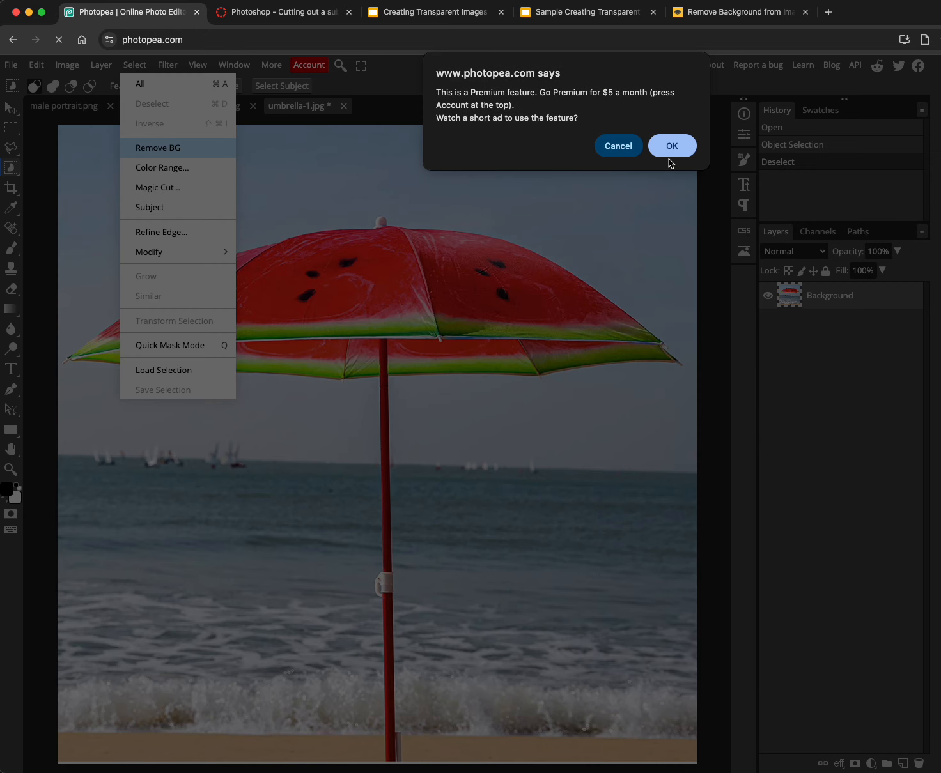
pyautogui.click(623, 147)
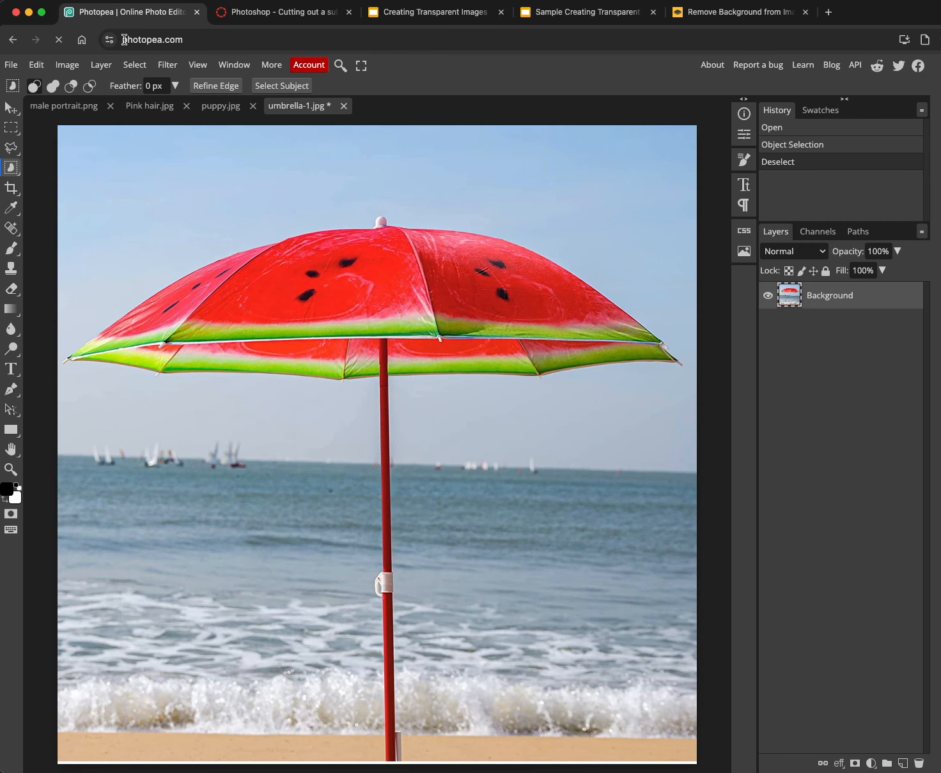
pyautogui.click(132, 66)
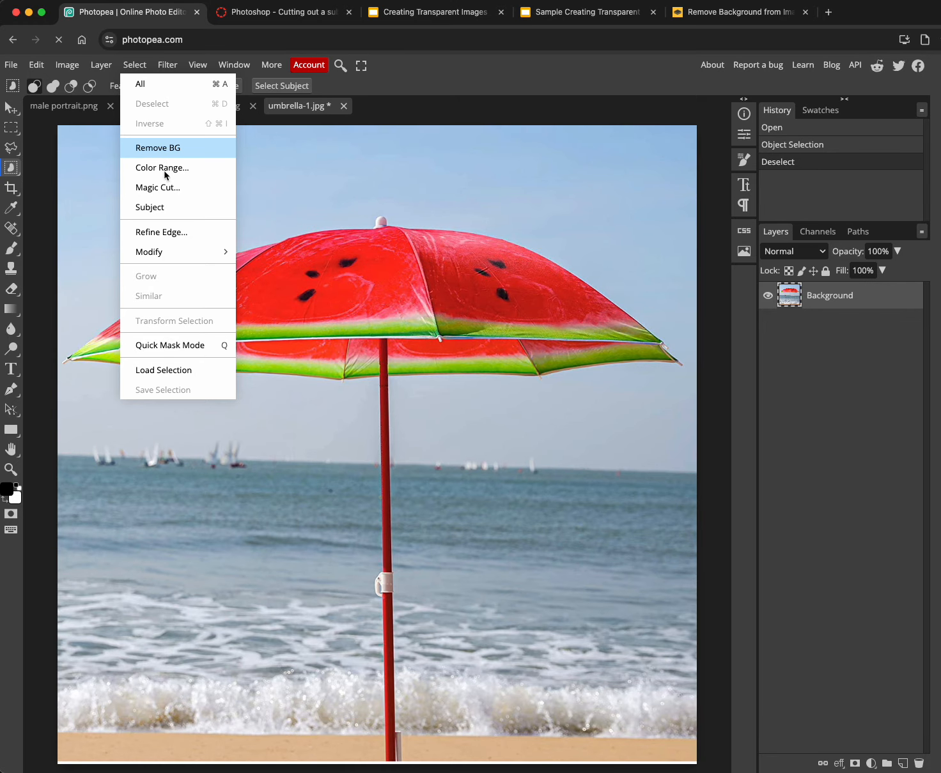
pyautogui.click(156, 209)
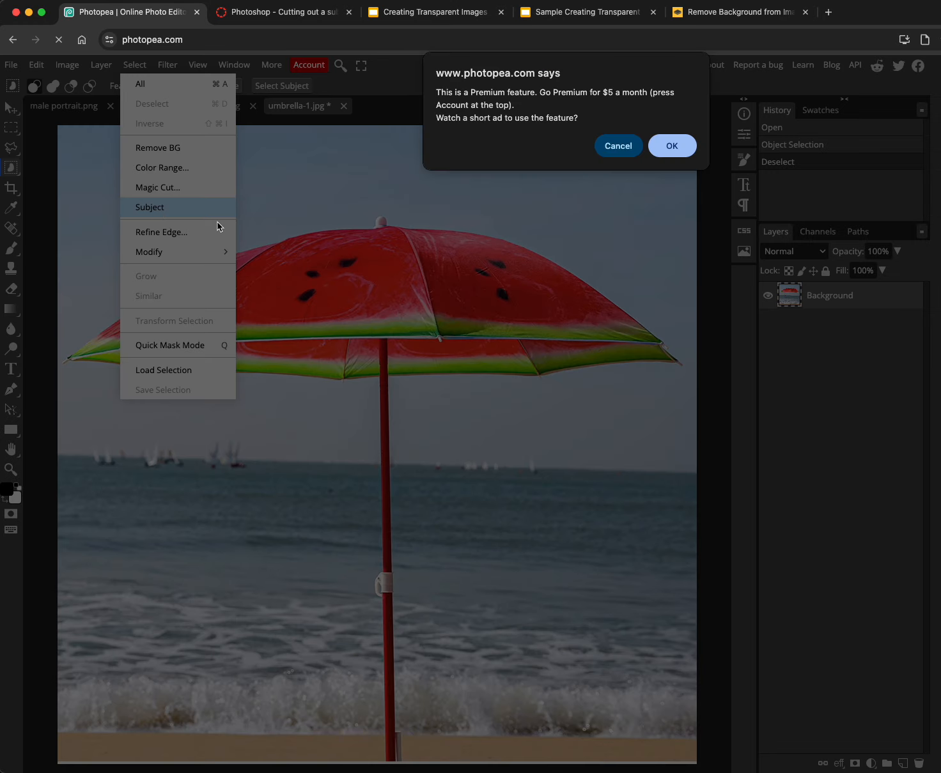
pyautogui.click(620, 148)
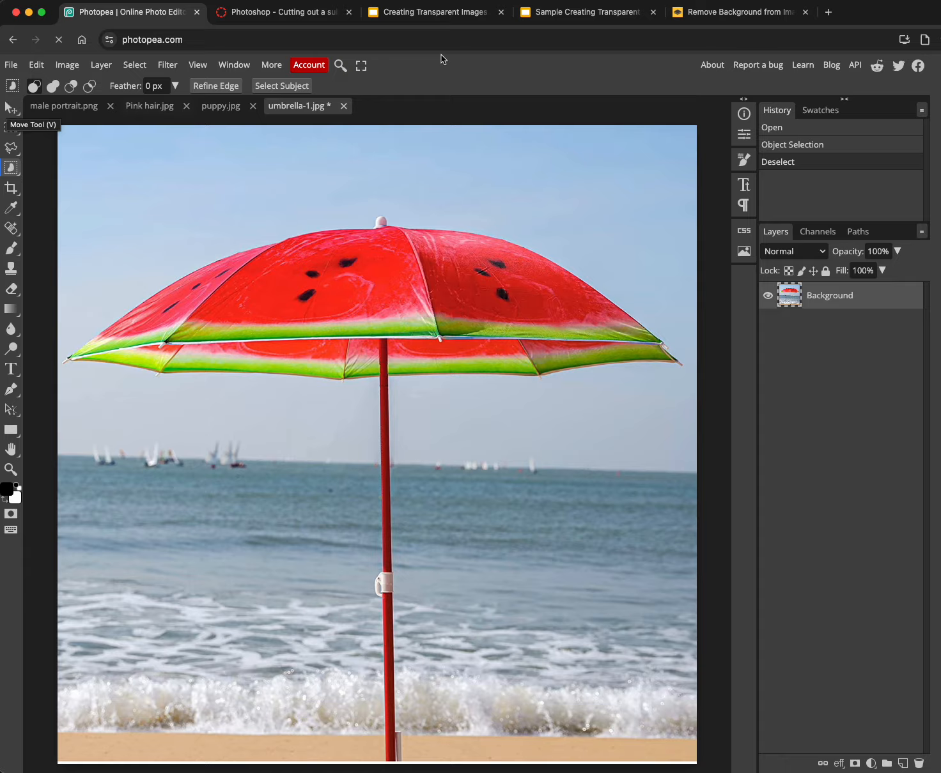
# - Switch to remove.bg, upload umbrella-1.jpg for background removal and download the free 500 x 500 preview
pyautogui.click(724, 14)
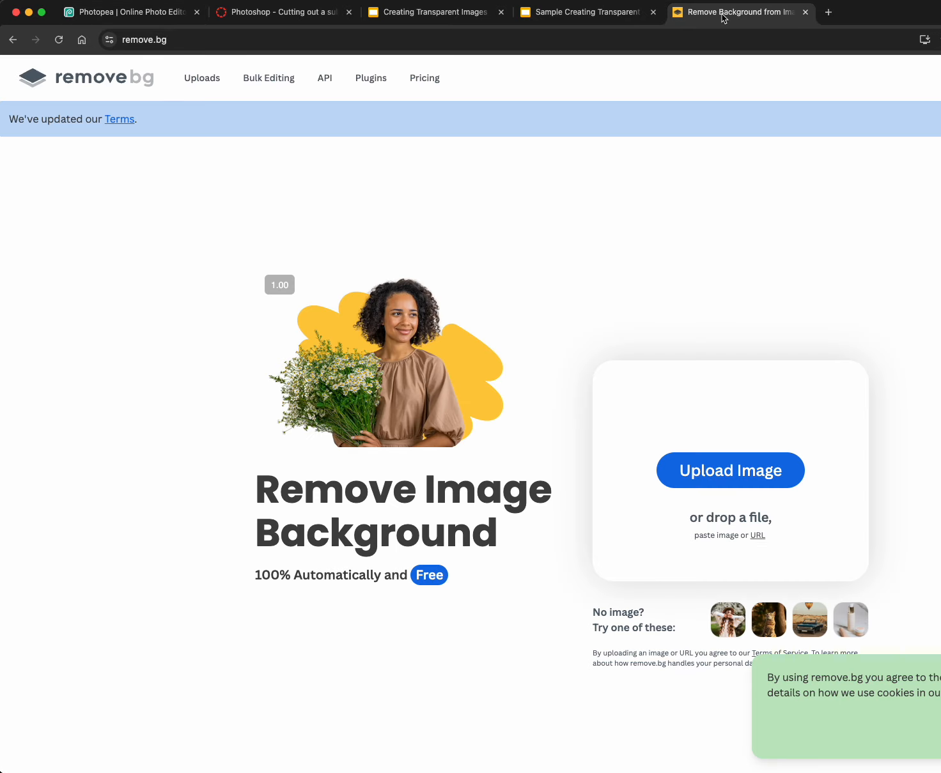
pyautogui.click(710, 483)
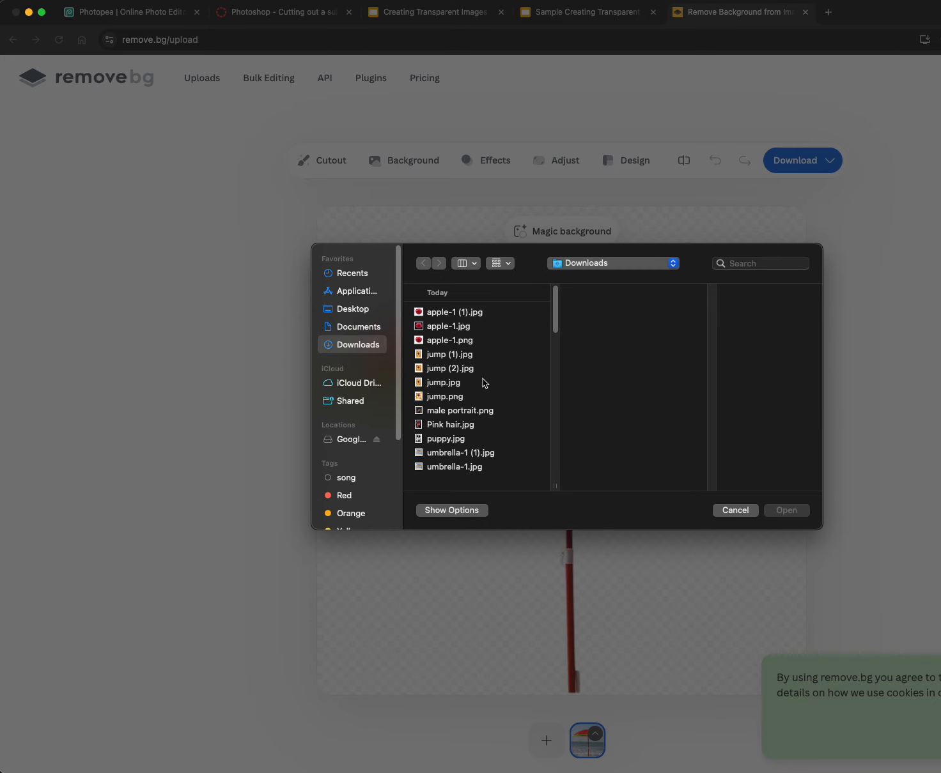
pyautogui.click(454, 467)
pyautogui.click(778, 514)
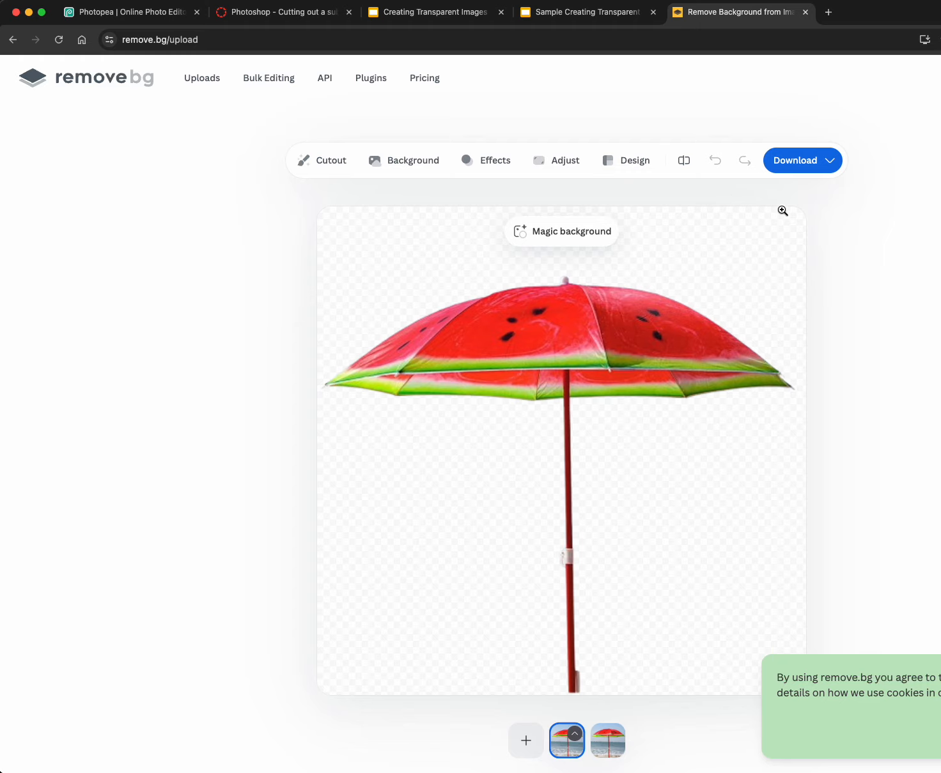
pyautogui.click(830, 164)
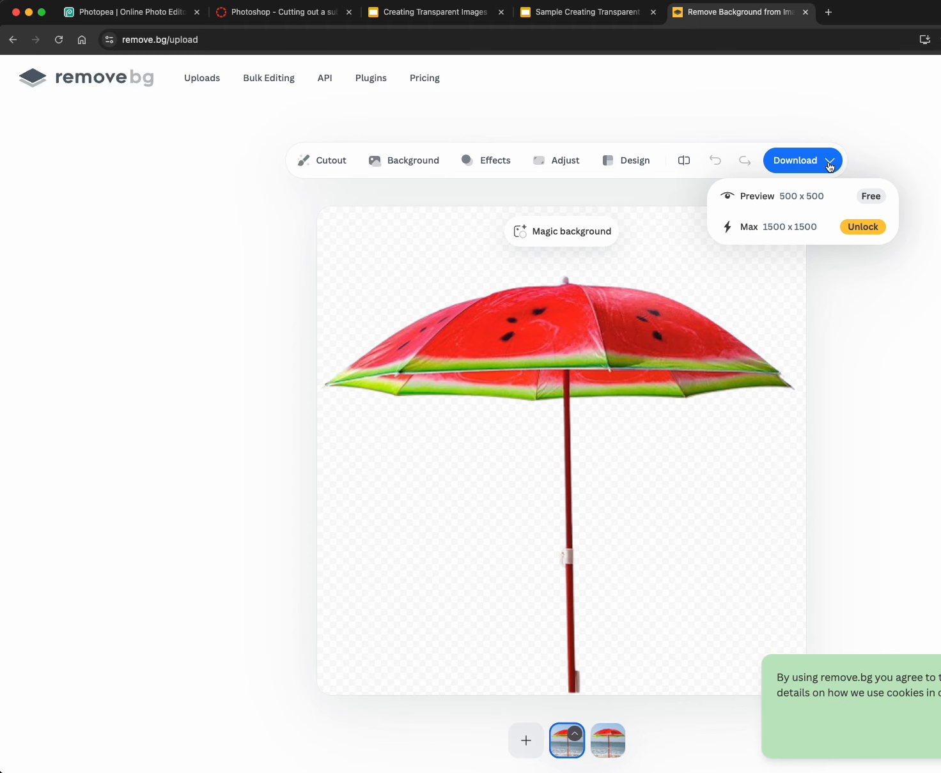
pyautogui.click(810, 201)
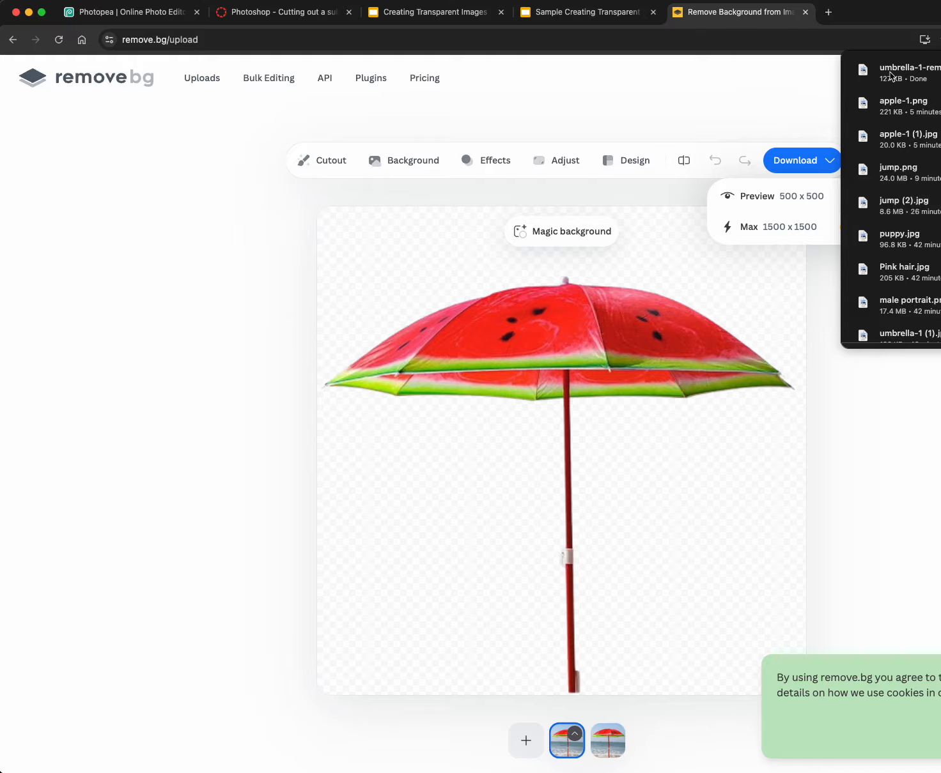
# - Switch to the Sample Creating Transparent Images deck, insert umbrella-1-removebg-preview.png on slide 5, and enlarge and reposition it beneath the PNG heading
pyautogui.click(609, 12)
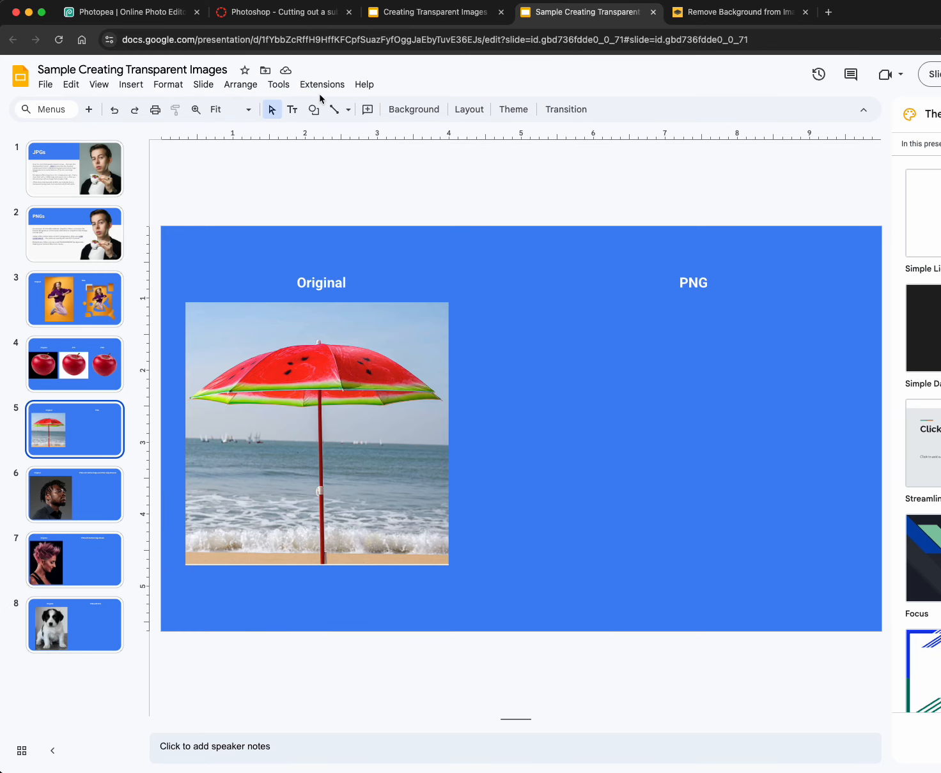
pyautogui.click(133, 85)
pyautogui.moveTo(148, 103)
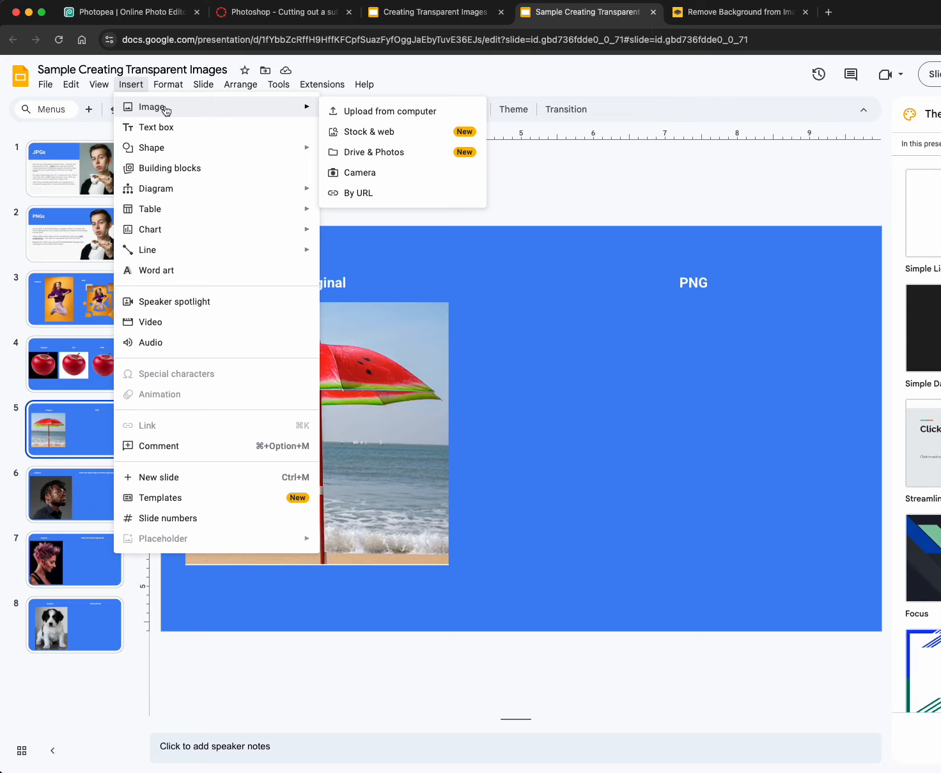
pyautogui.click(374, 141)
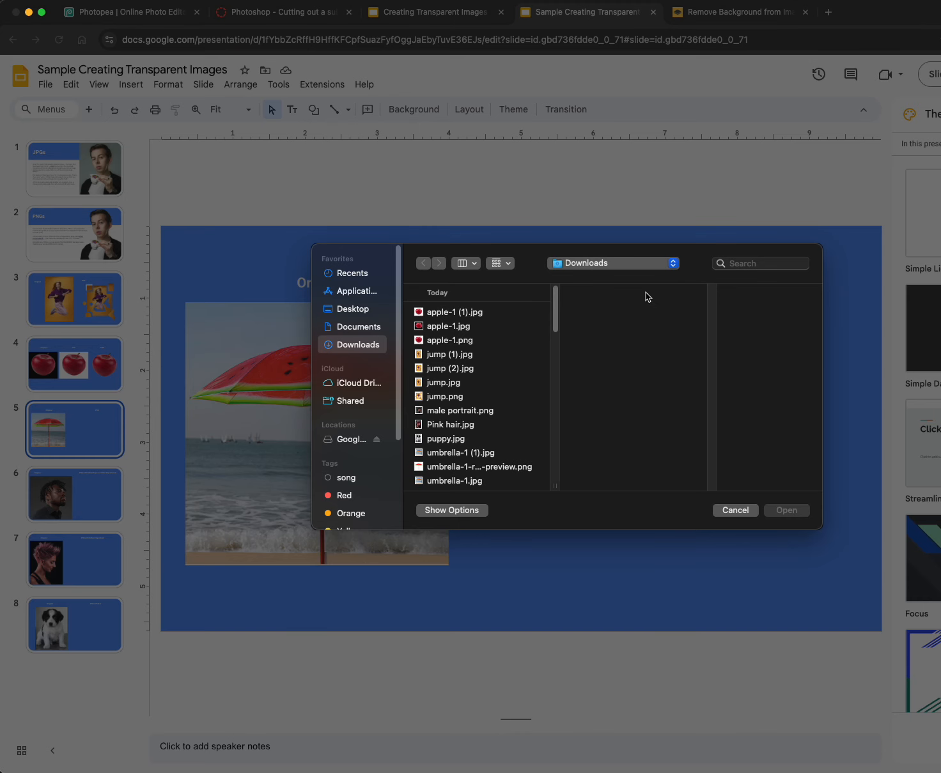
pyautogui.click(446, 469)
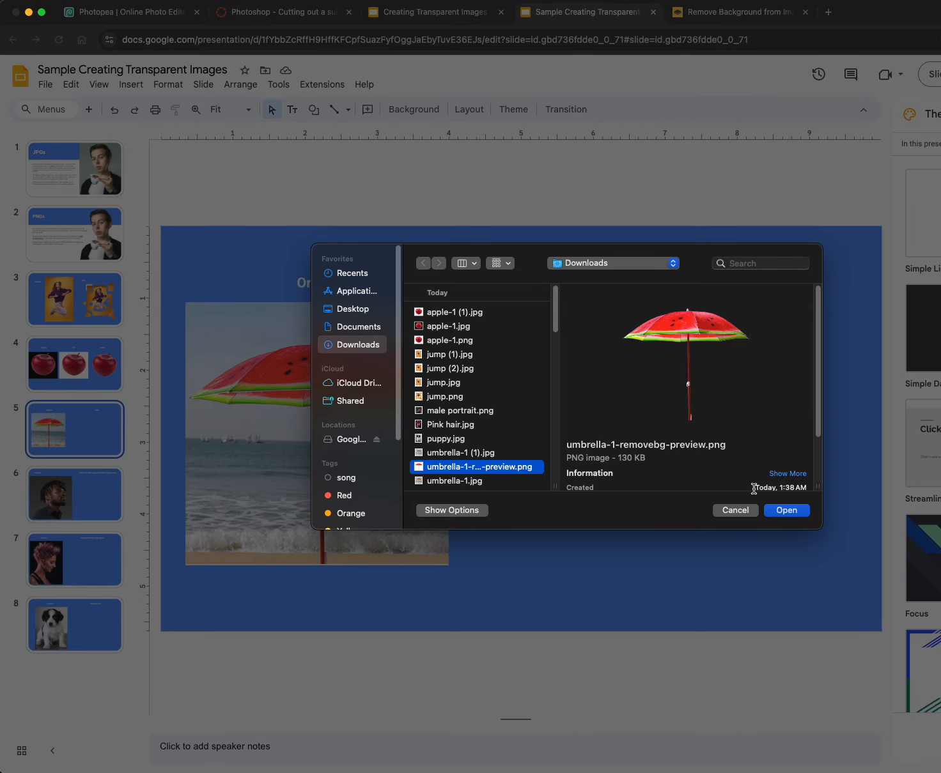
pyautogui.click(780, 510)
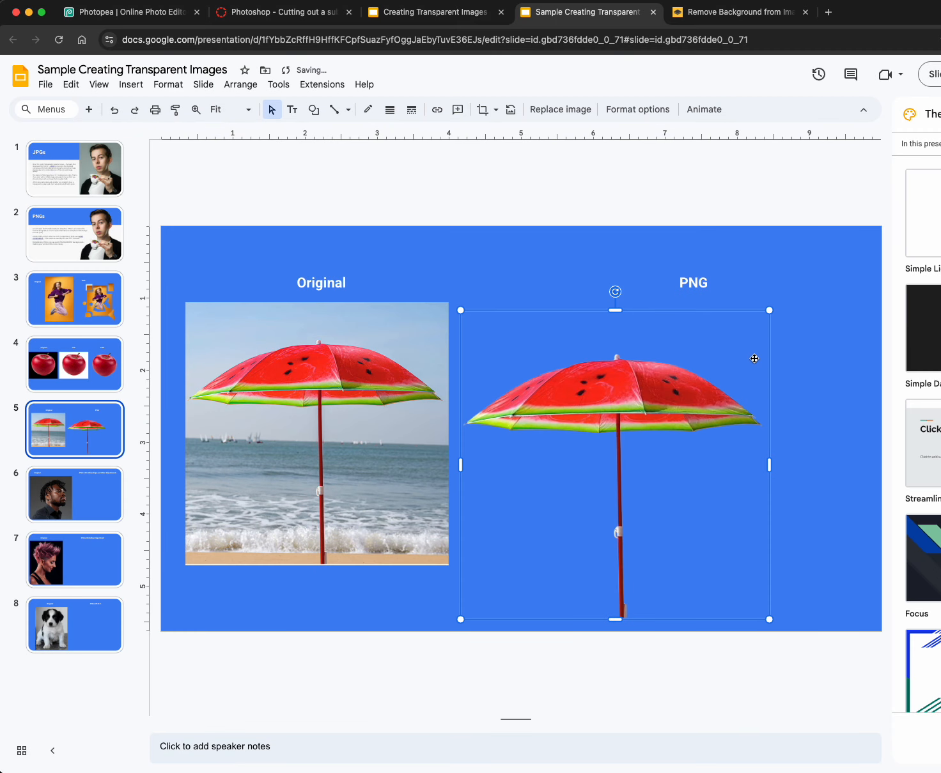
pyautogui.moveTo(770, 310); pyautogui.dragTo(825, 255)
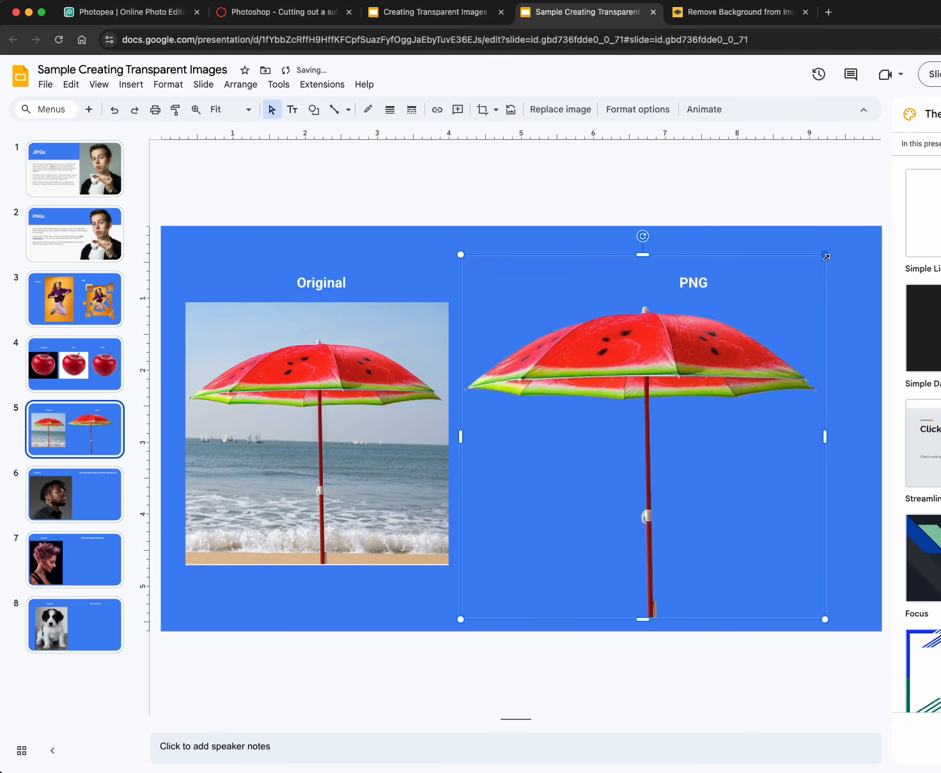
pyautogui.moveTo(648, 372); pyautogui.dragTo(669, 406)
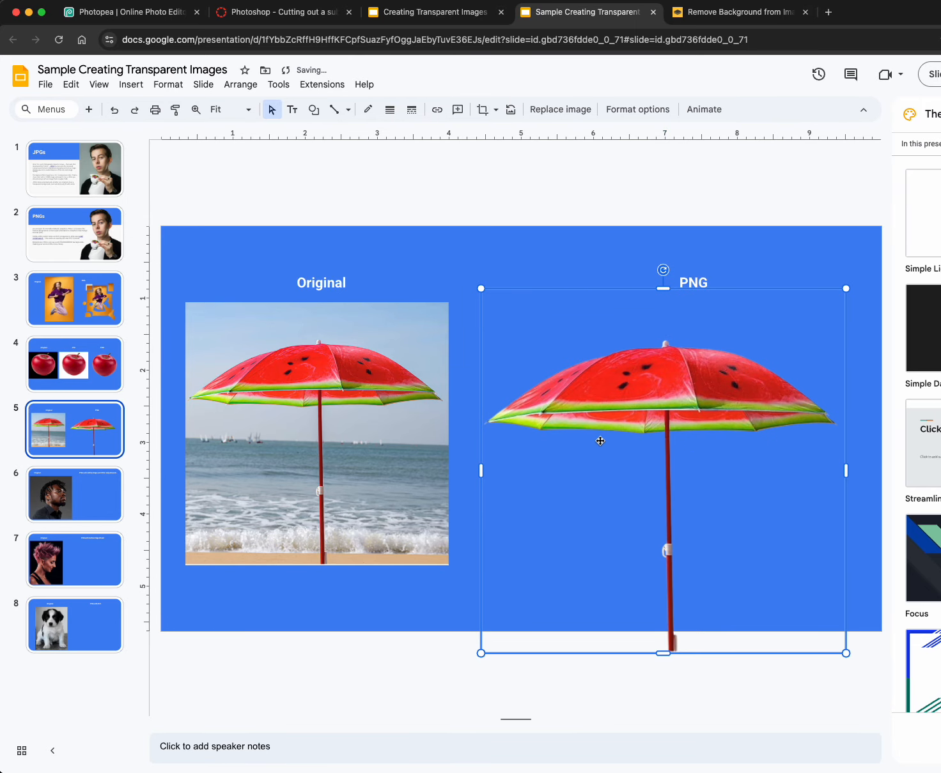
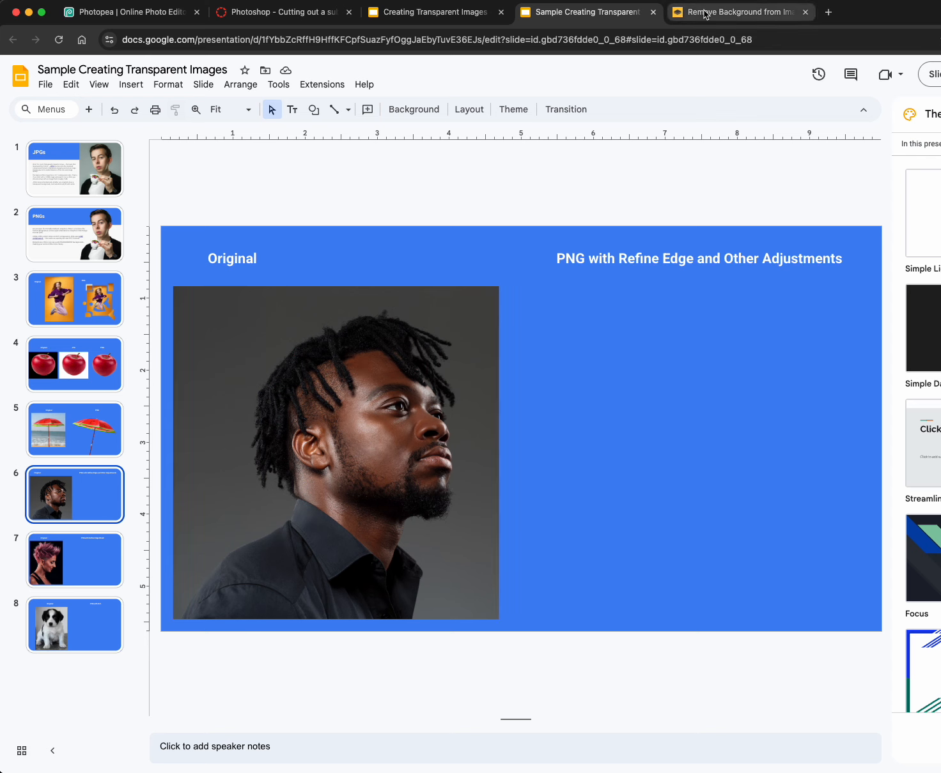
# - Switch to Photopea, close umbrella-1.jpg without saving and bring up the male portrait.png document
pyautogui.click(144, 11)
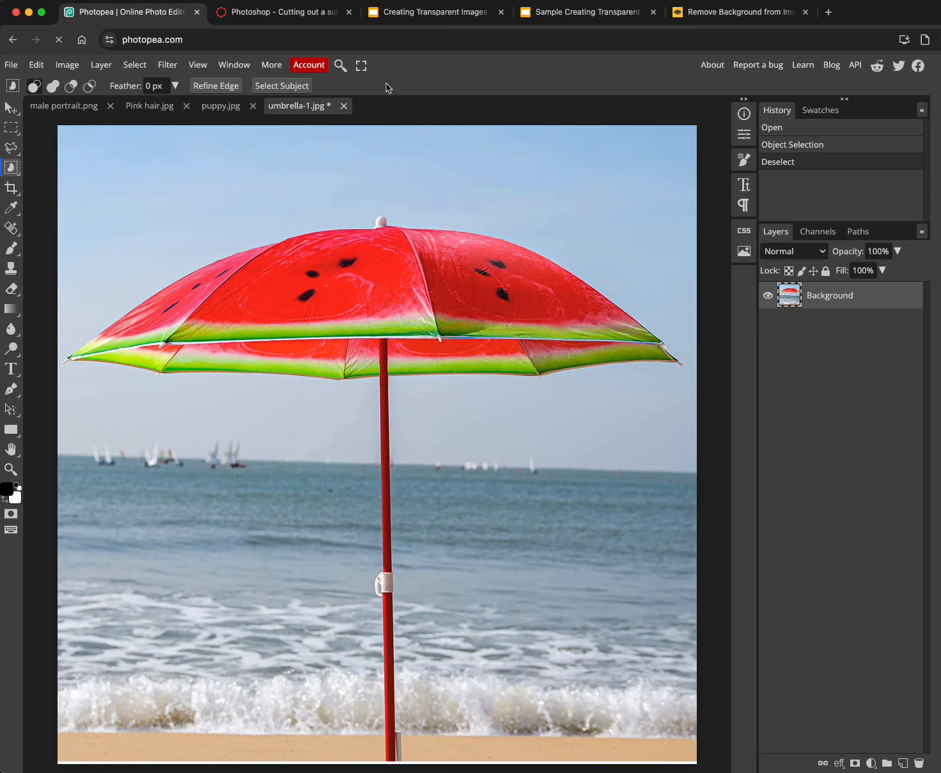
pyautogui.click(344, 106)
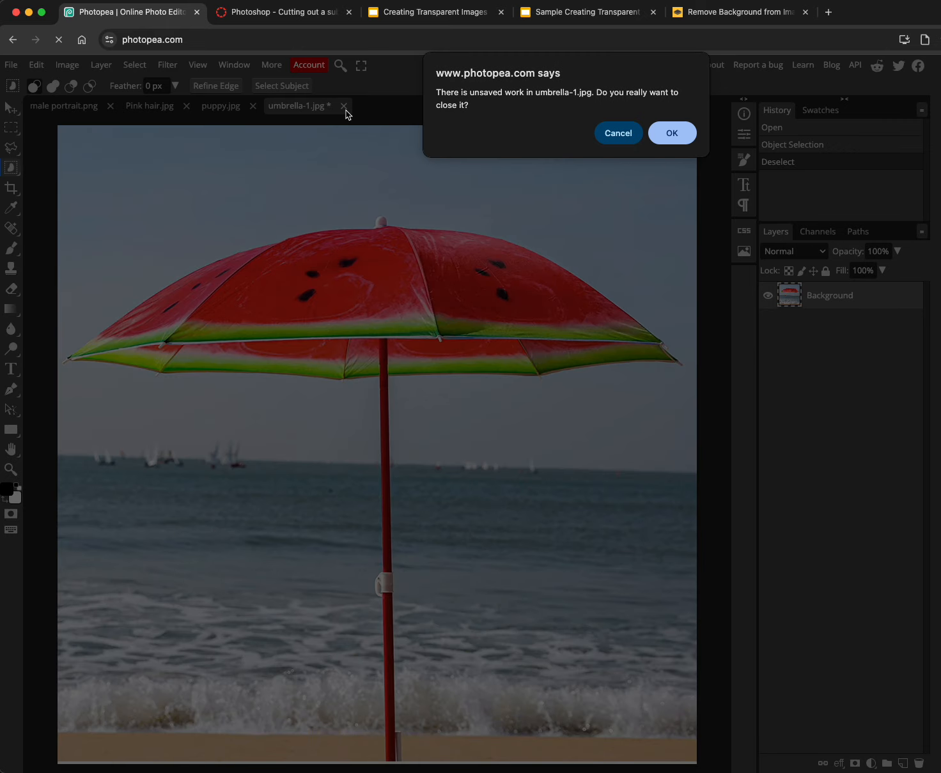
pyautogui.click(673, 137)
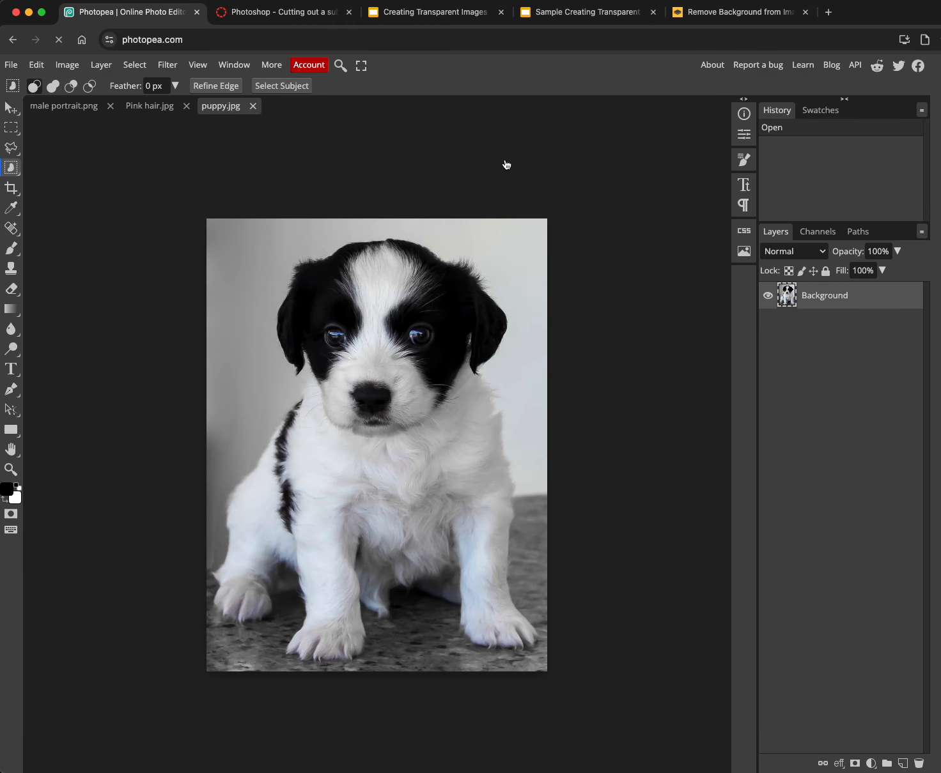
pyautogui.click(48, 104)
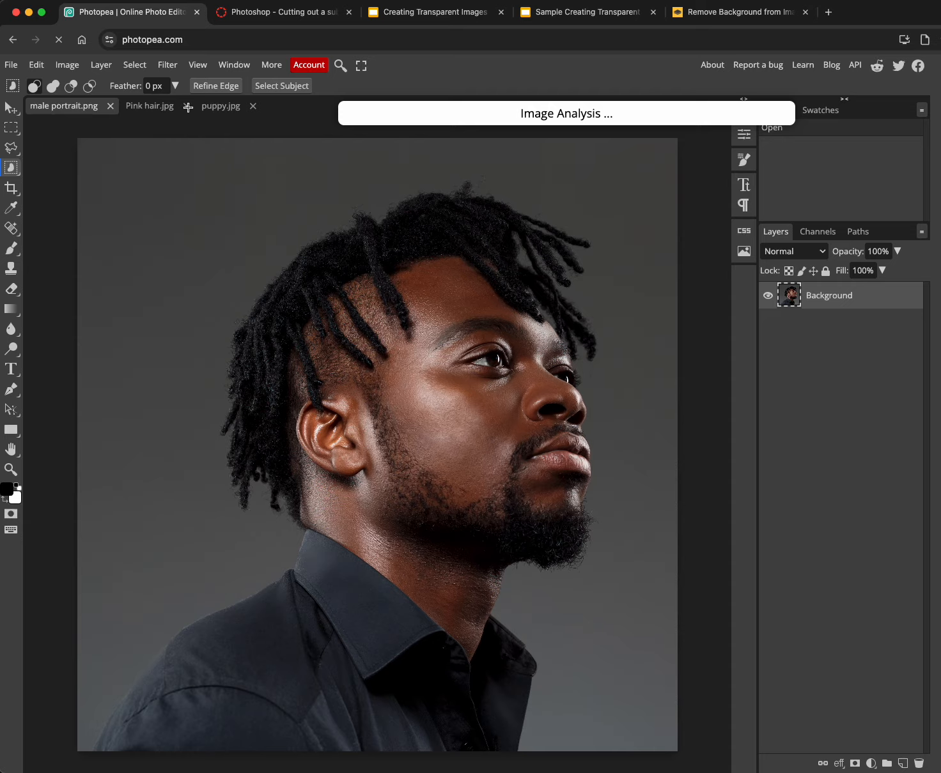
# - Try the Remove BG command on male portrait.png, agreeing to watch an ad for the Premium feature
pyautogui.click(134, 65)
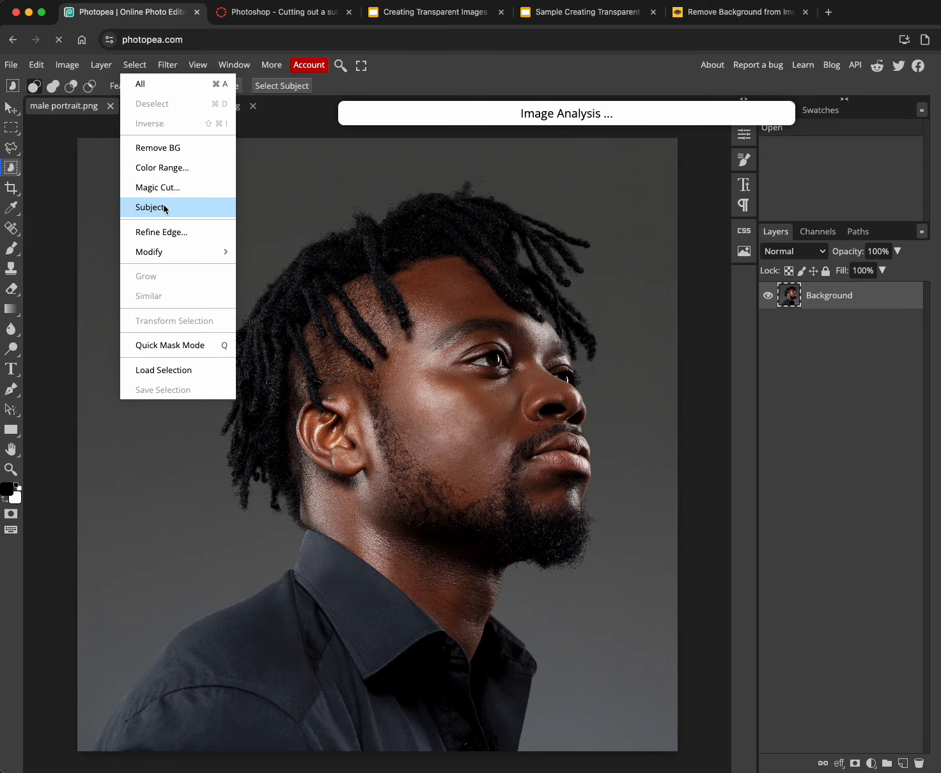
pyautogui.click(142, 67)
pyautogui.click(141, 67)
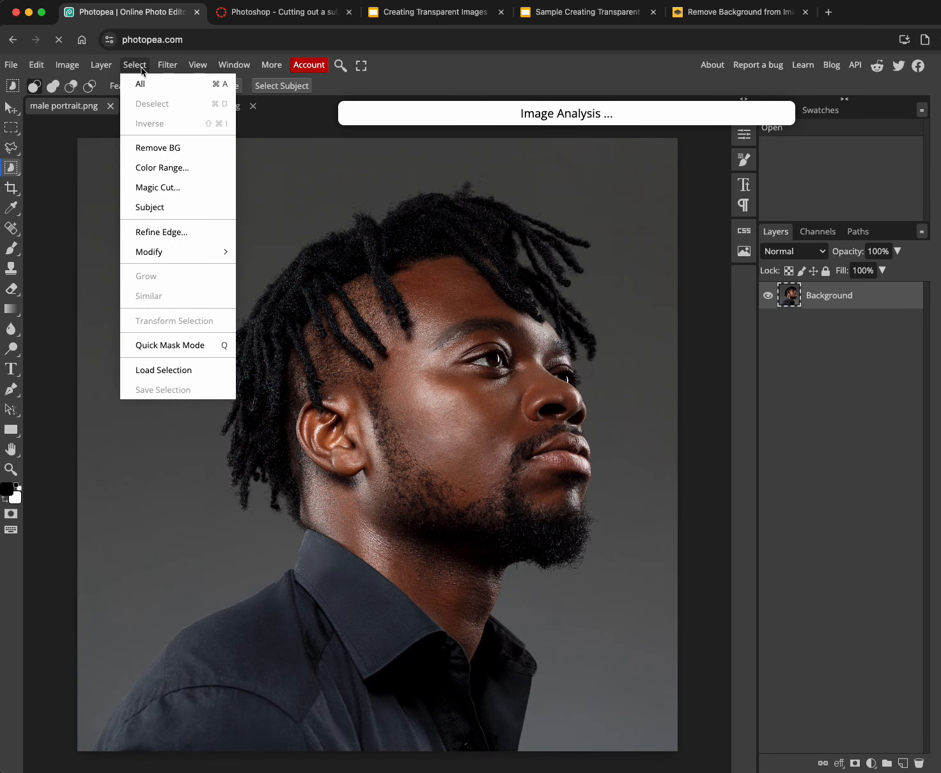
pyautogui.click(174, 147)
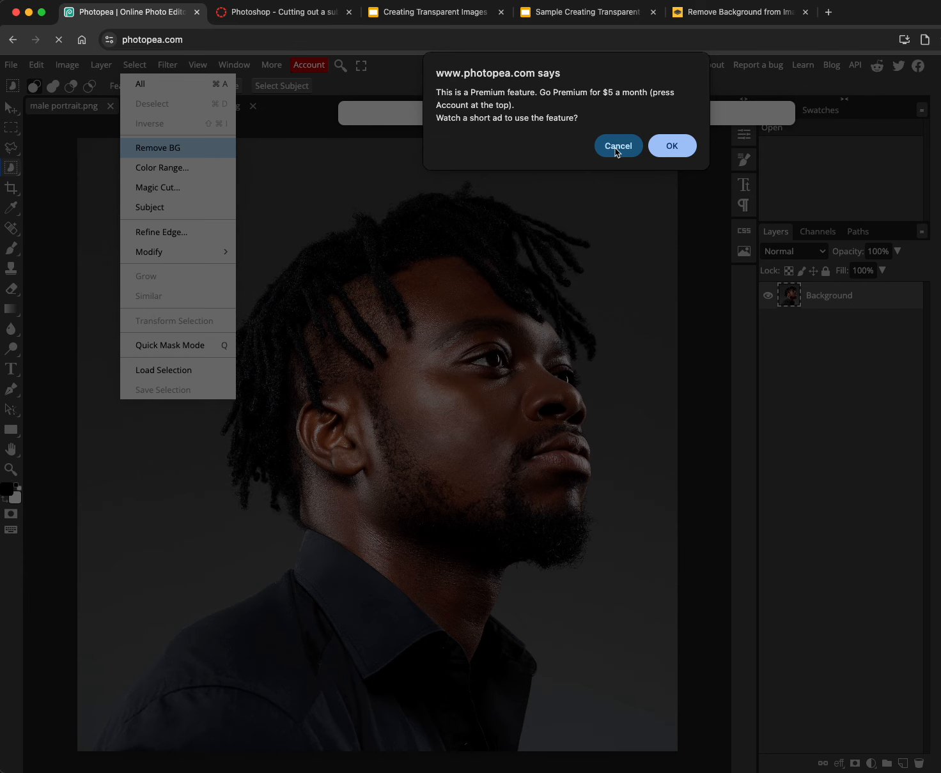
pyautogui.click(673, 147)
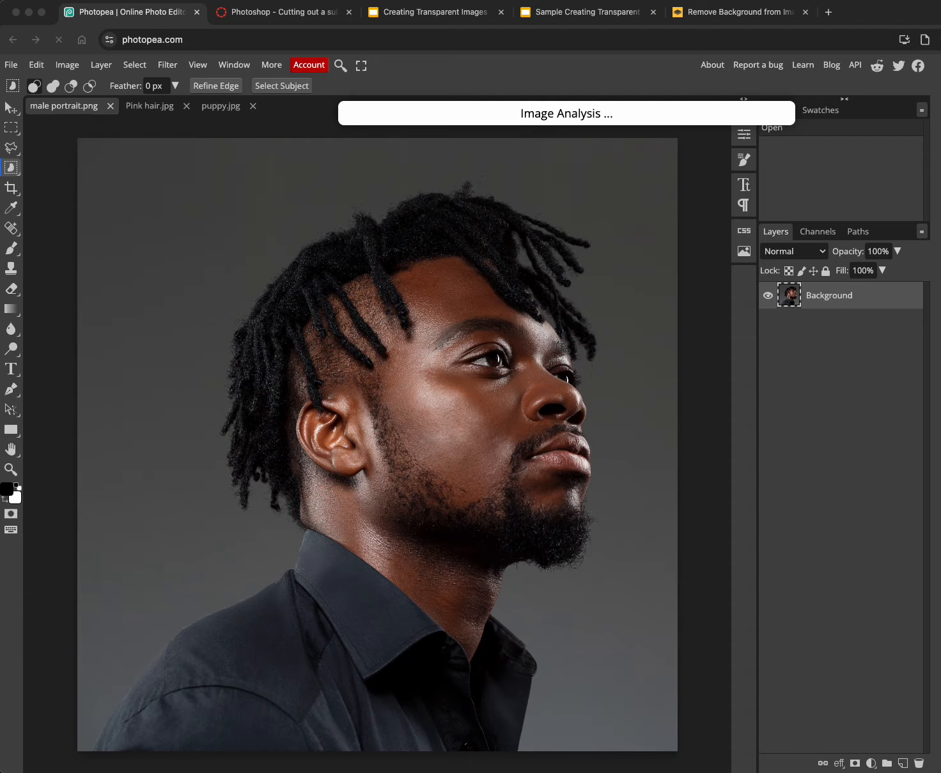
pyautogui.click(883, 13)
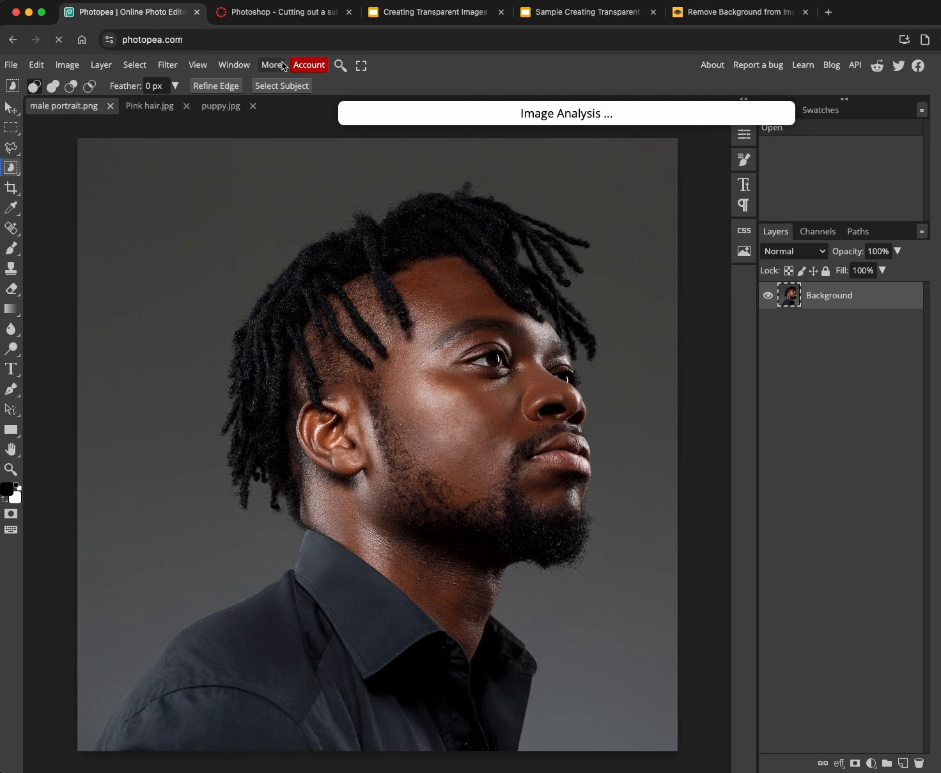
pyautogui.click(165, 67)
pyautogui.moveTo(14, 171)
pyautogui.mouseDown()
pyautogui.moveTo(29, 178)
pyautogui.moveTo(1, 172)
pyautogui.mouseUp()
pyautogui.click(11, 148)
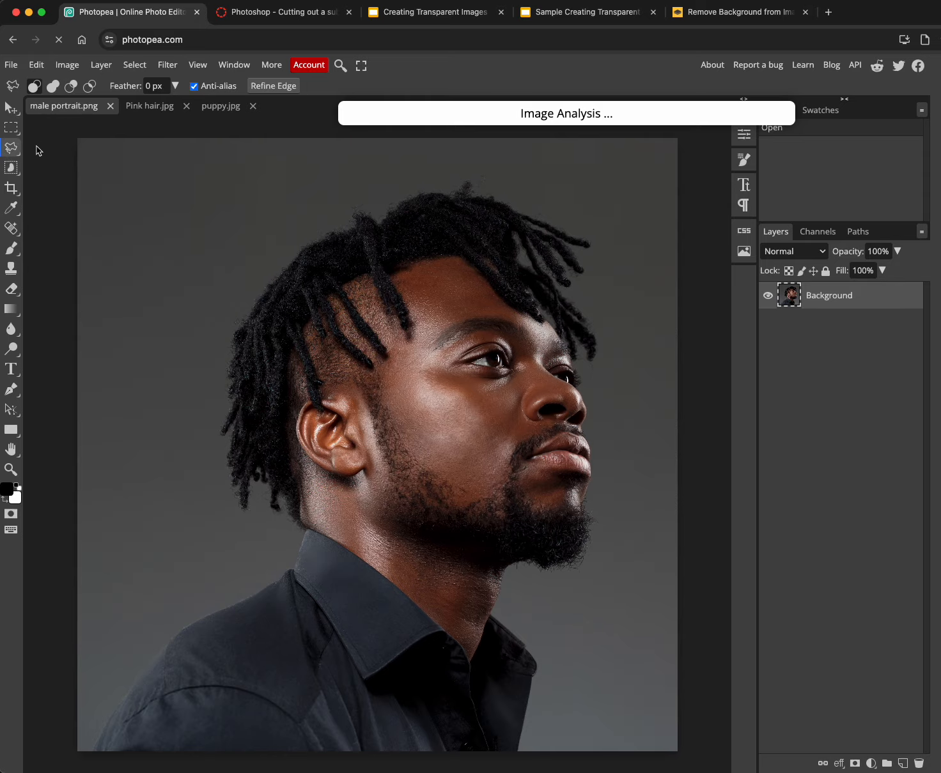
pyautogui.click(12, 168)
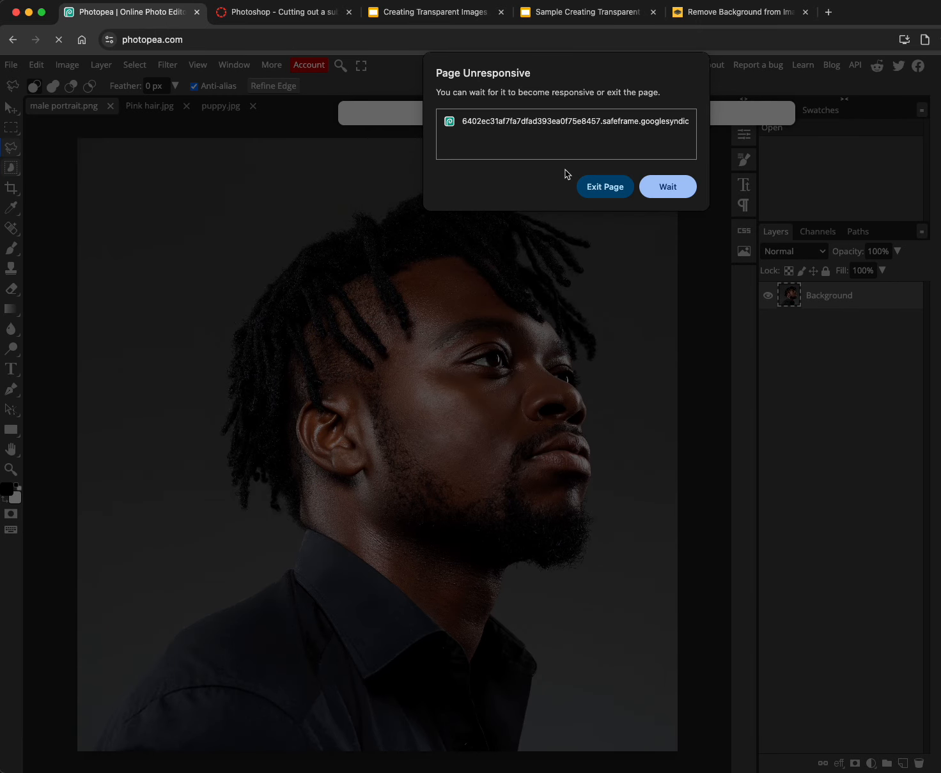
pyautogui.click(671, 190)
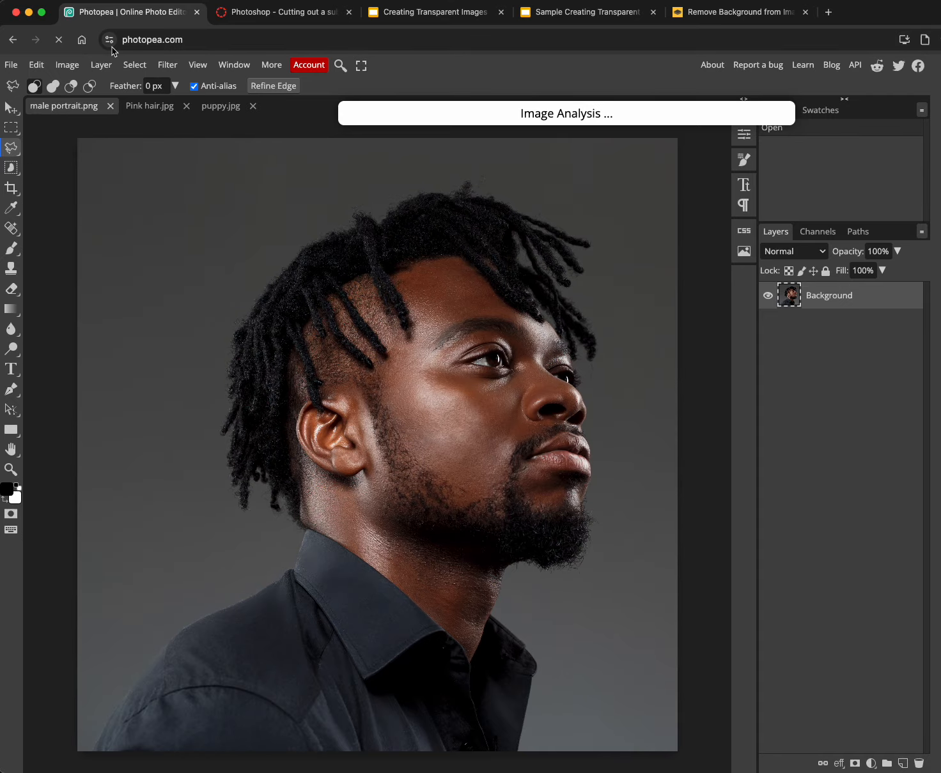
# - Reload photopea.com and open male portrait.png, Pink hair.jpg and puppy.jpg together from the Downloads folder
pyautogui.click(185, 39)
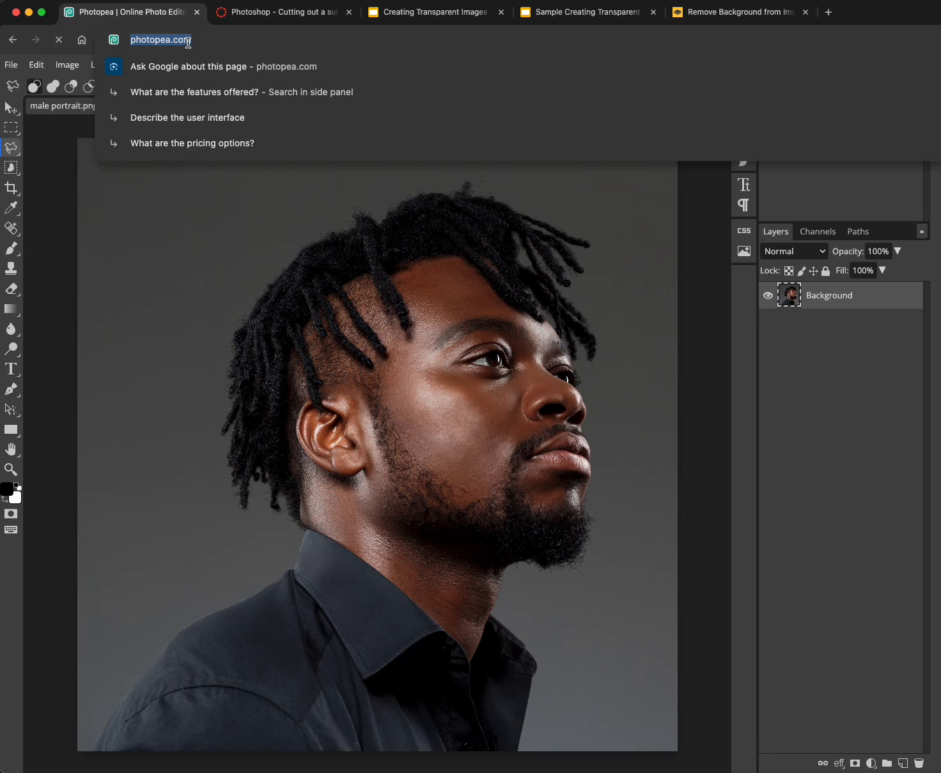
pyautogui.press('Return')
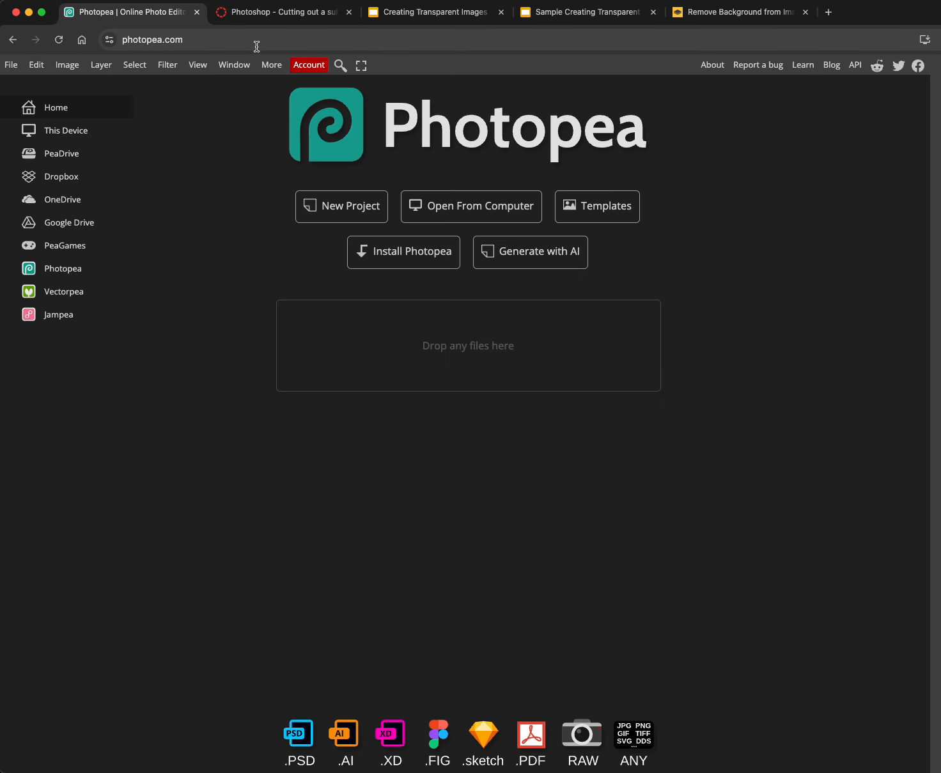
pyautogui.click(10, 65)
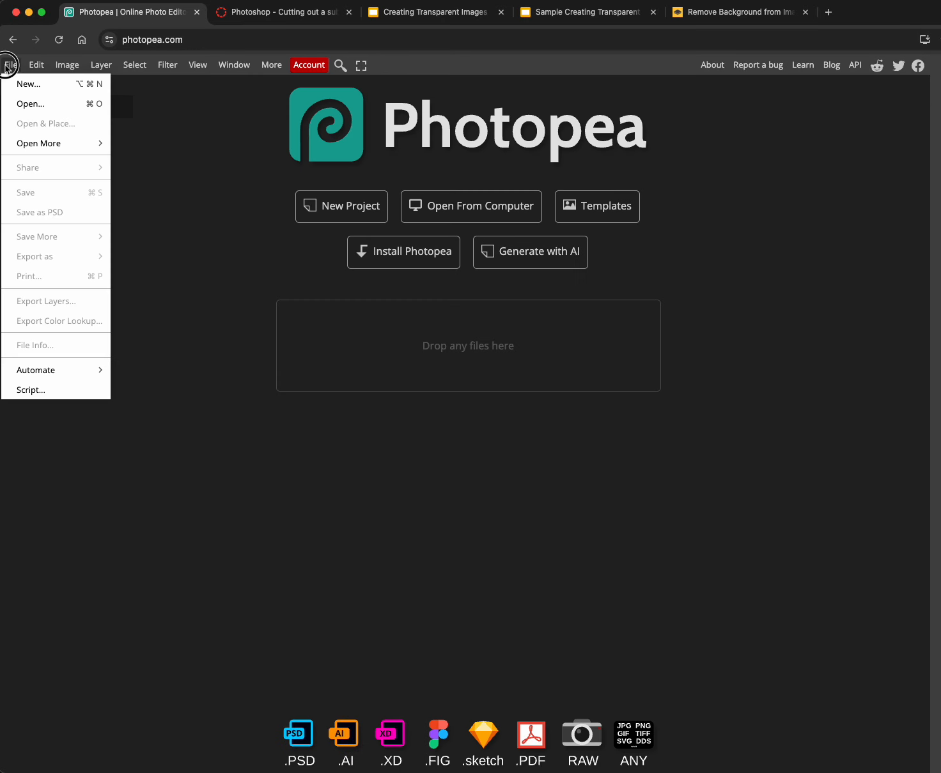
pyautogui.click(32, 104)
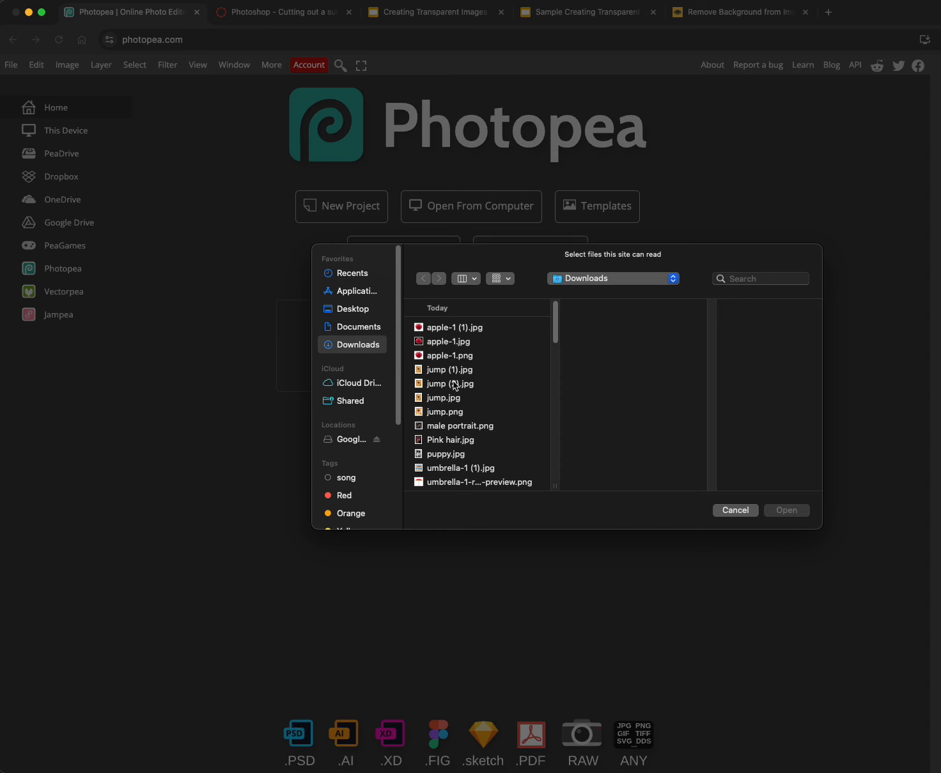
pyautogui.click(449, 426)
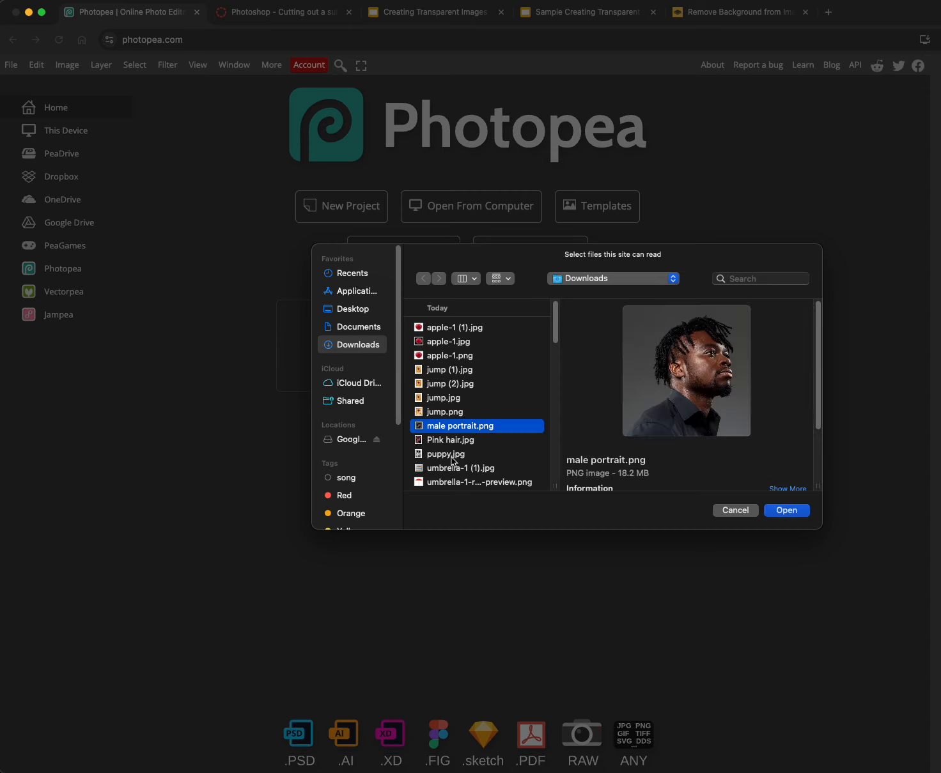
pyautogui.keyDown('super'); pyautogui.click(450, 455); pyautogui.keyUp('super')
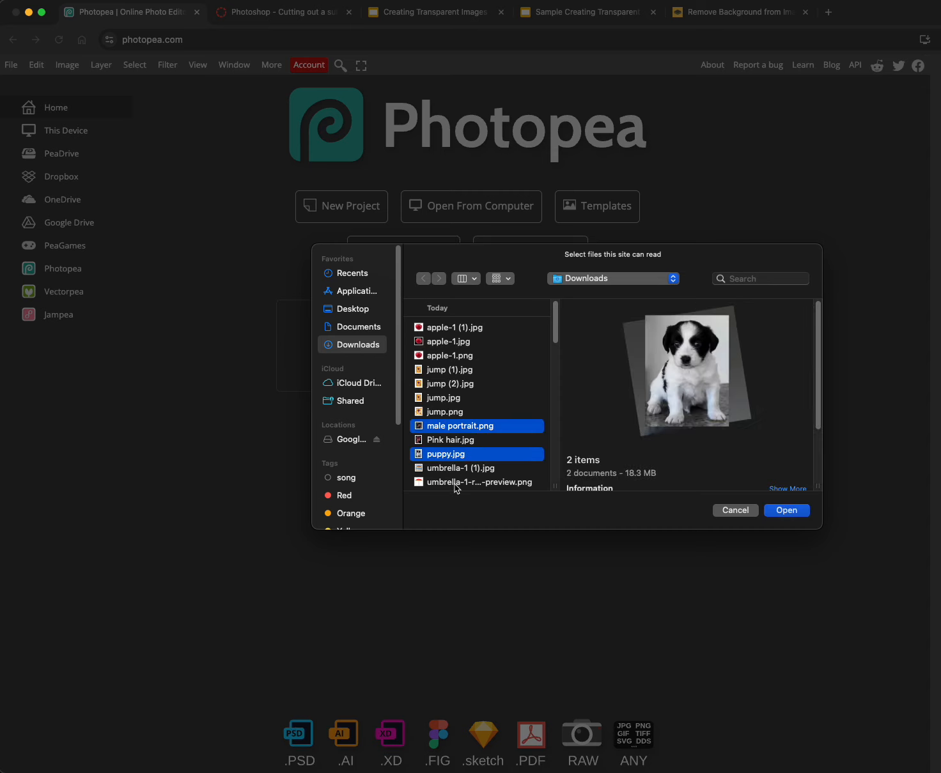
pyautogui.keyDown('super'); pyautogui.click(450, 440); pyautogui.keyUp('super')
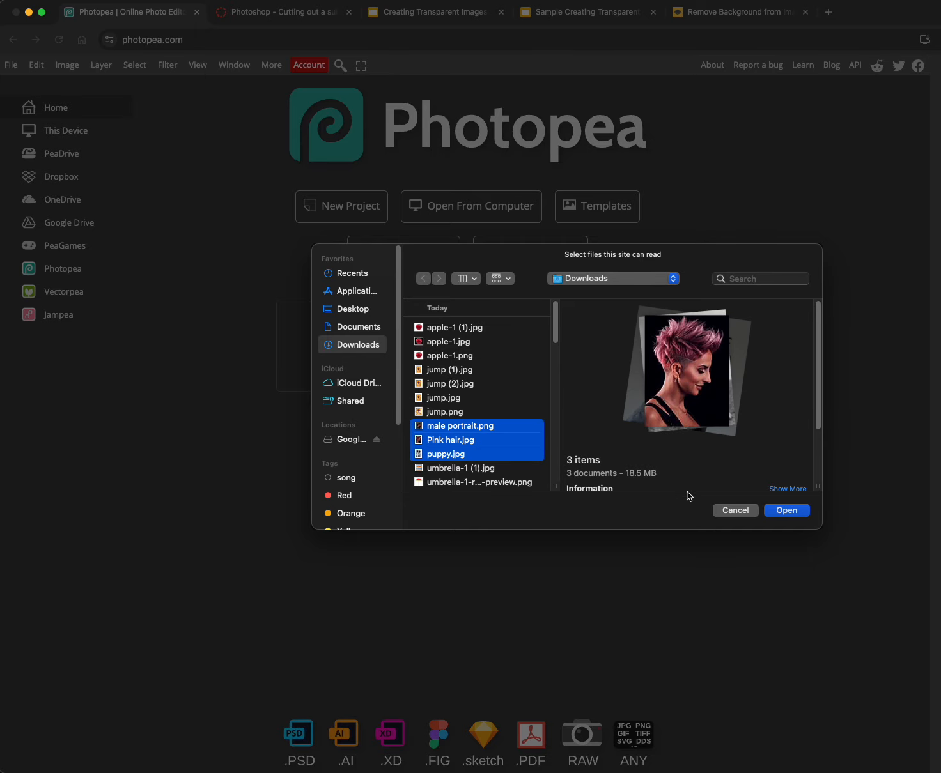
pyautogui.click(772, 512)
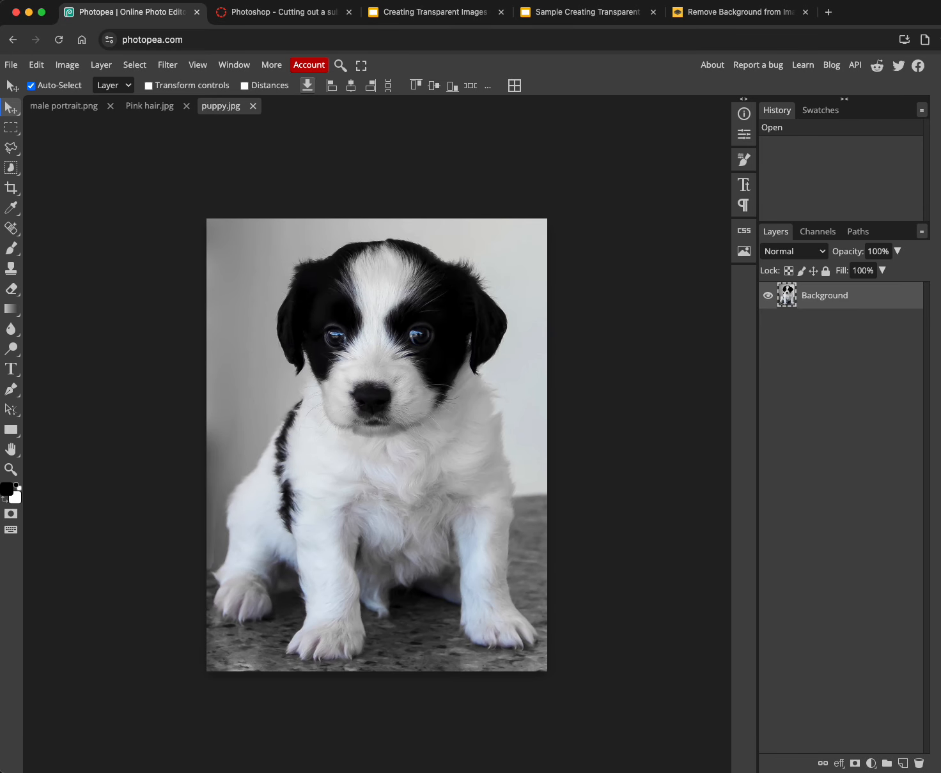
pyautogui.press('super+Tab')
pyautogui.moveTo(320, 364); pyautogui.dragTo(940, 677)
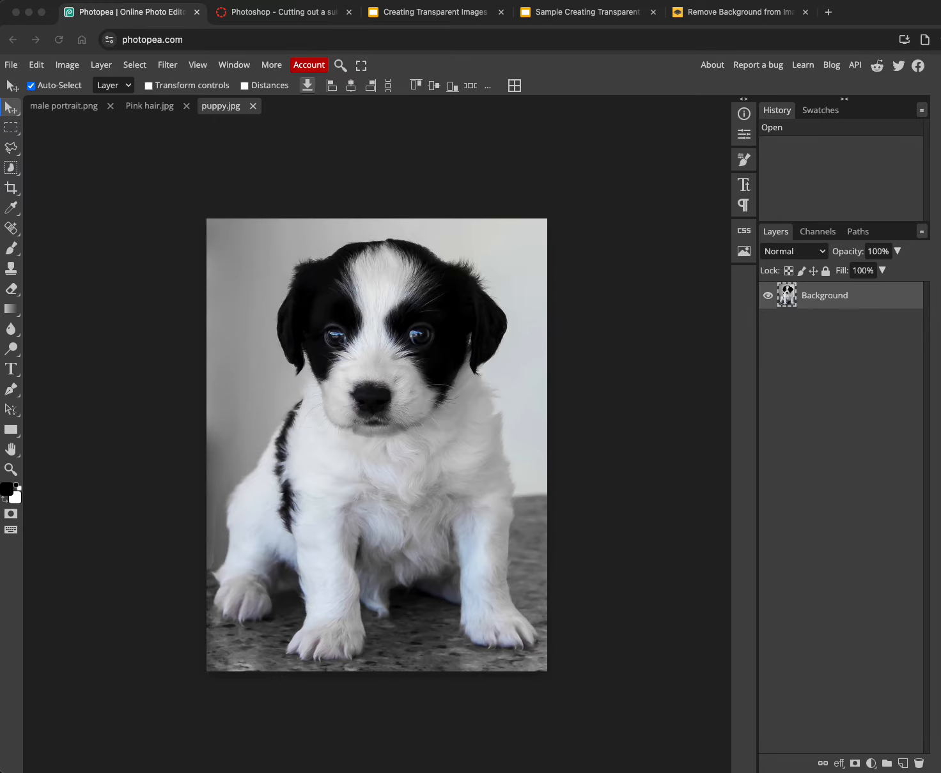
pyautogui.rightClick(670, 772)
pyautogui.click(697, 772)
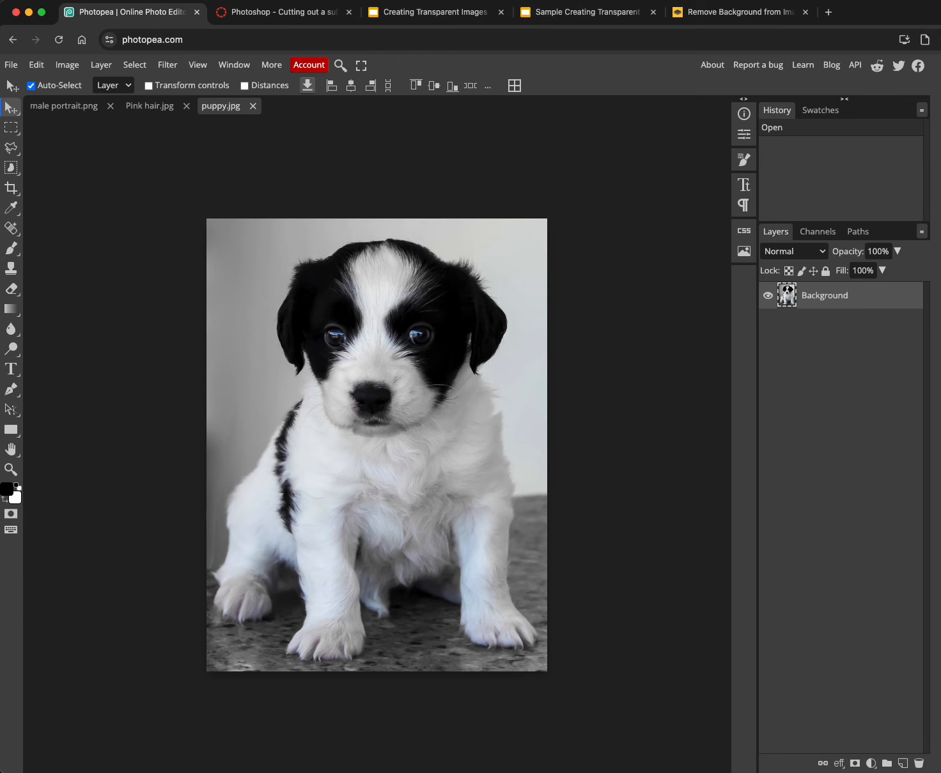
# - Remove the background of male portrait.png with Remove BG, agreeing to watch the ad and muting its sound
pyautogui.click(59, 110)
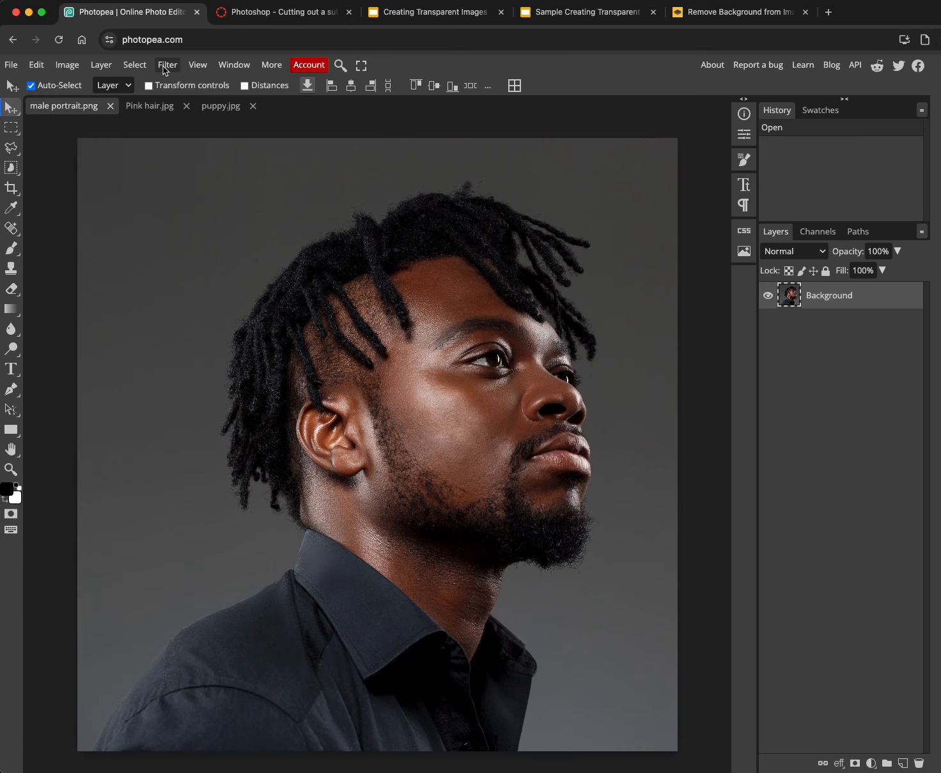
pyautogui.click(134, 65)
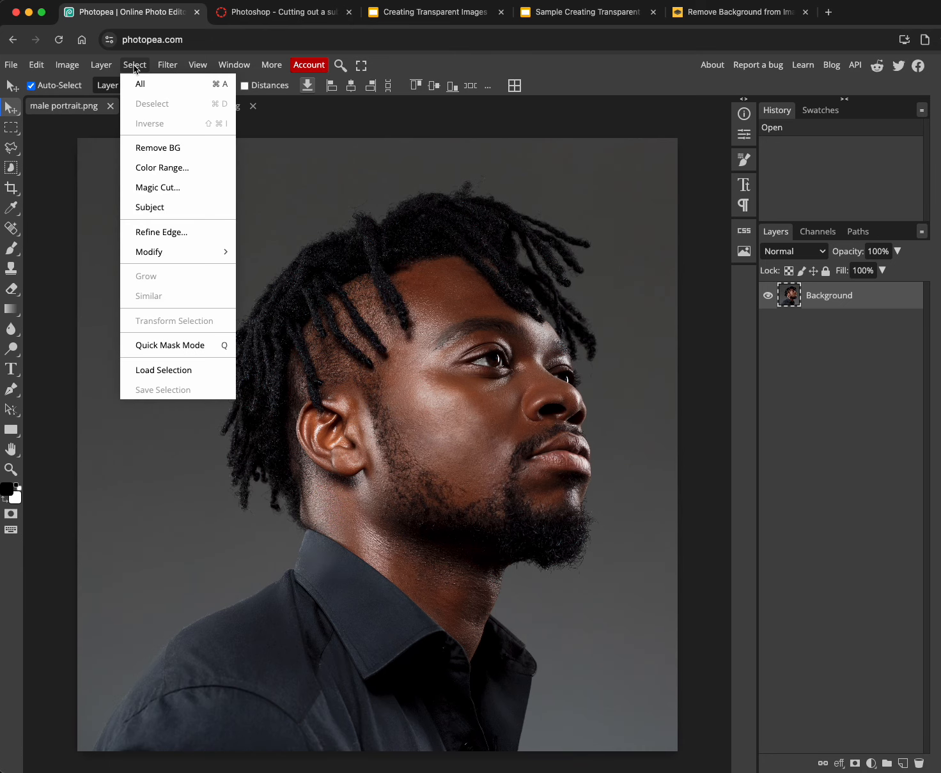
pyautogui.click(170, 151)
pyautogui.click(659, 147)
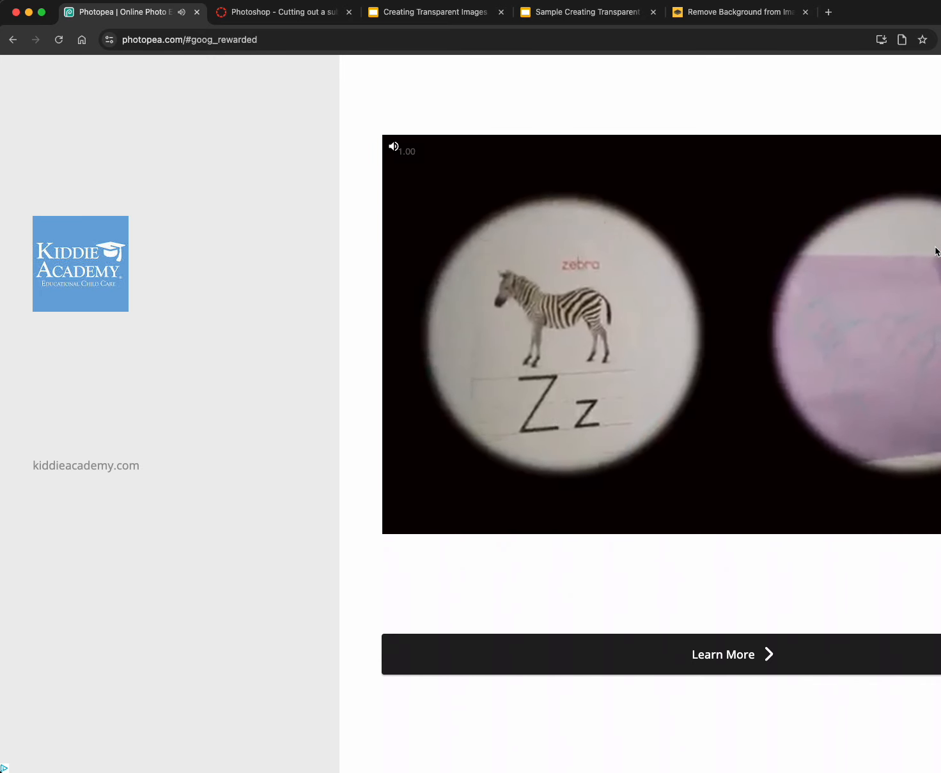
pyautogui.click(394, 148)
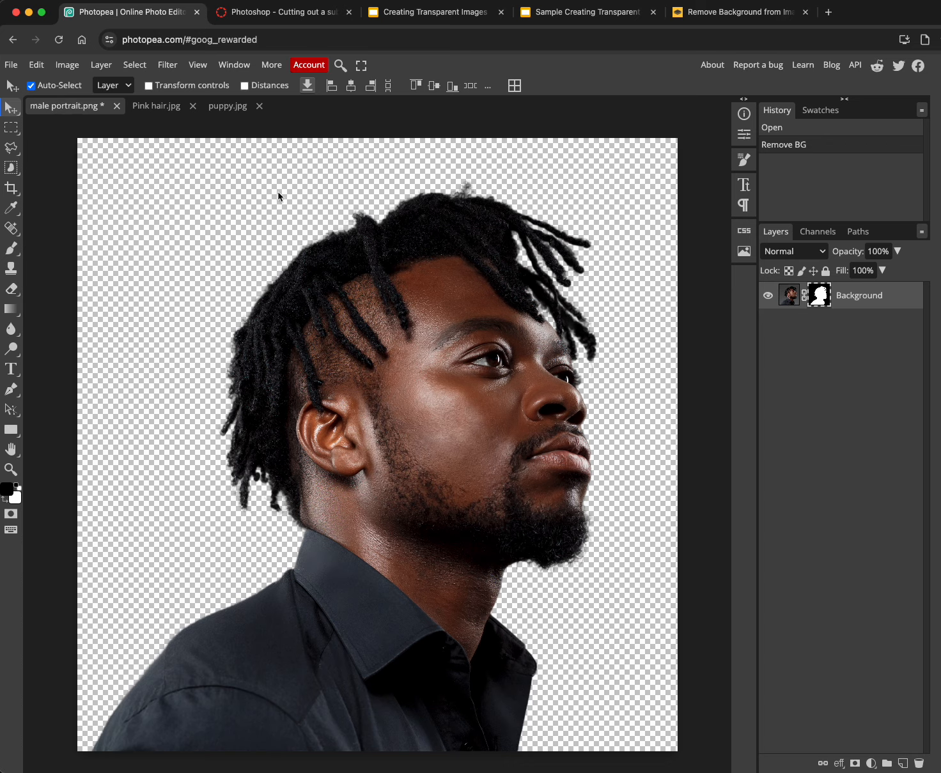
# - Export the male portrait cutout as a 3755 x 3840 px PNG at 100% quality
pyautogui.click(12, 66)
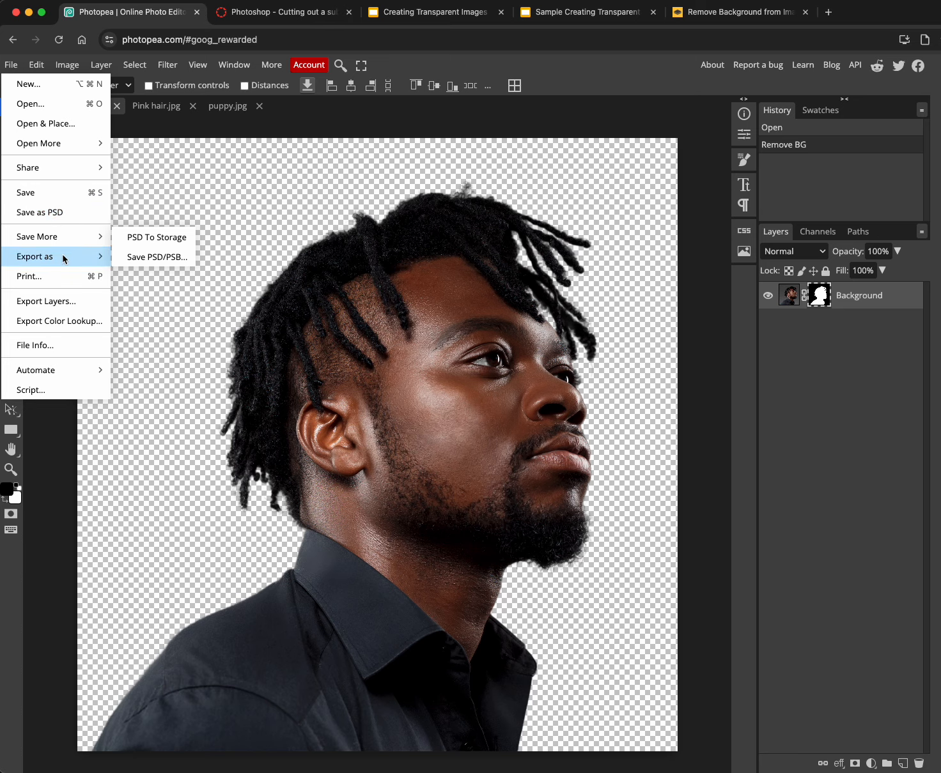
pyautogui.moveTo(63, 257)
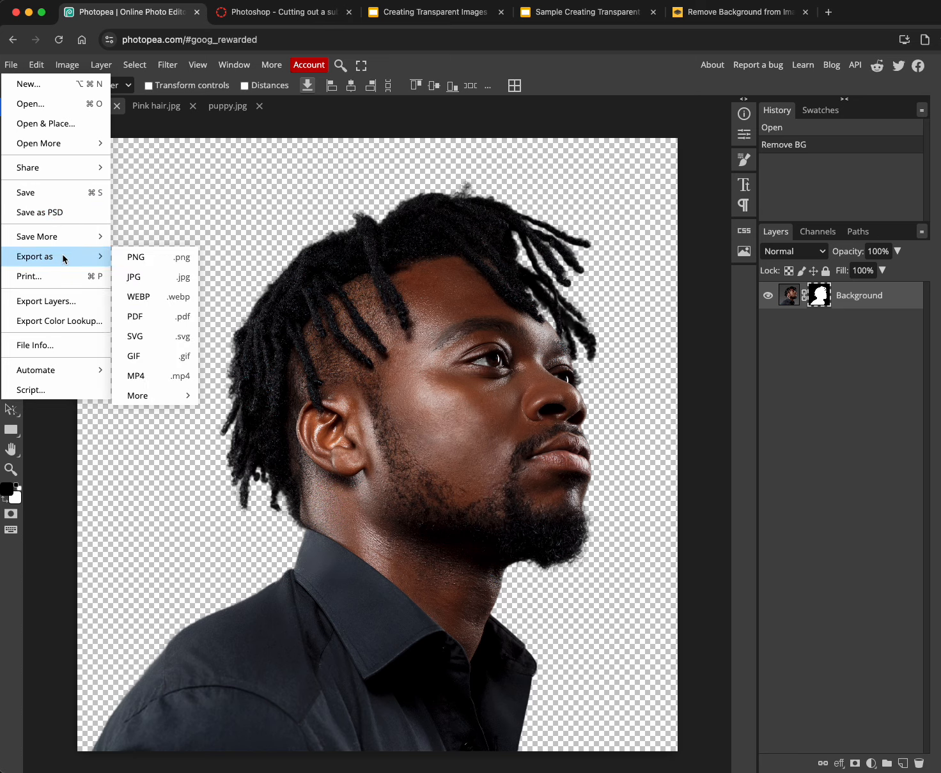
pyautogui.click(150, 256)
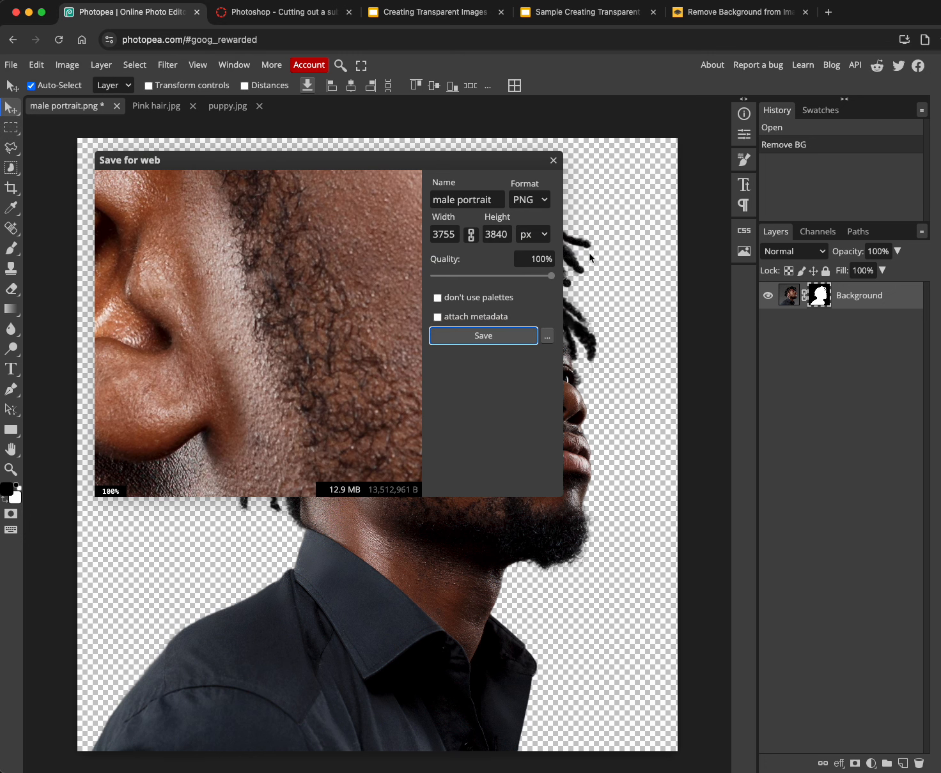
pyautogui.click(496, 338)
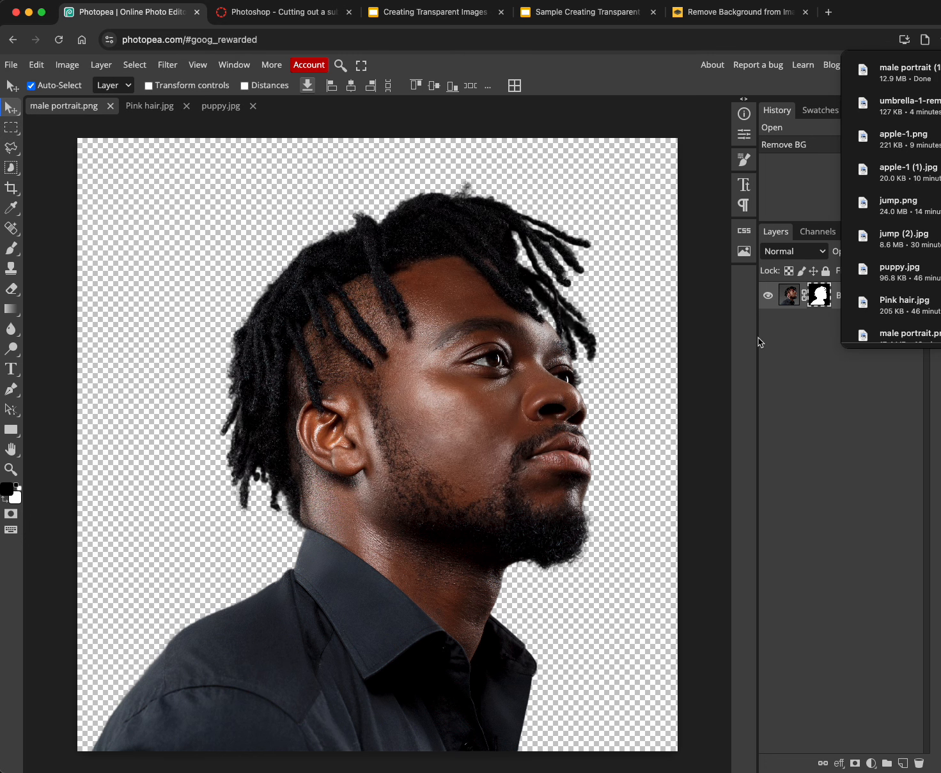
pyautogui.click(650, 121)
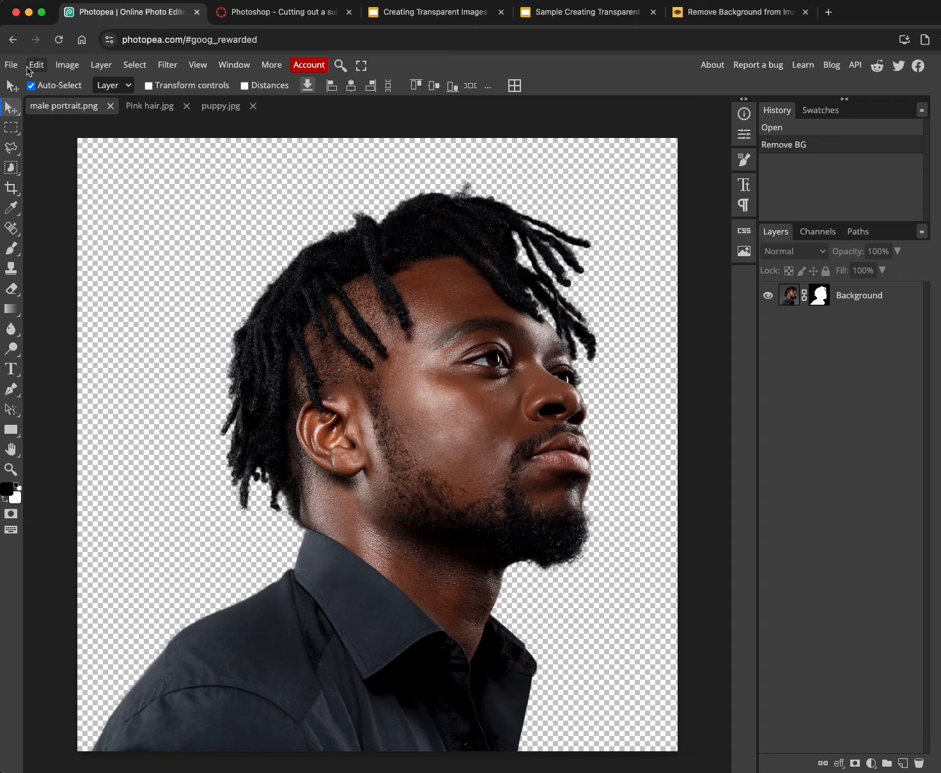
# - Save the cutout as male portrait.psd in the Downloads folder and close the document
pyautogui.click(12, 65)
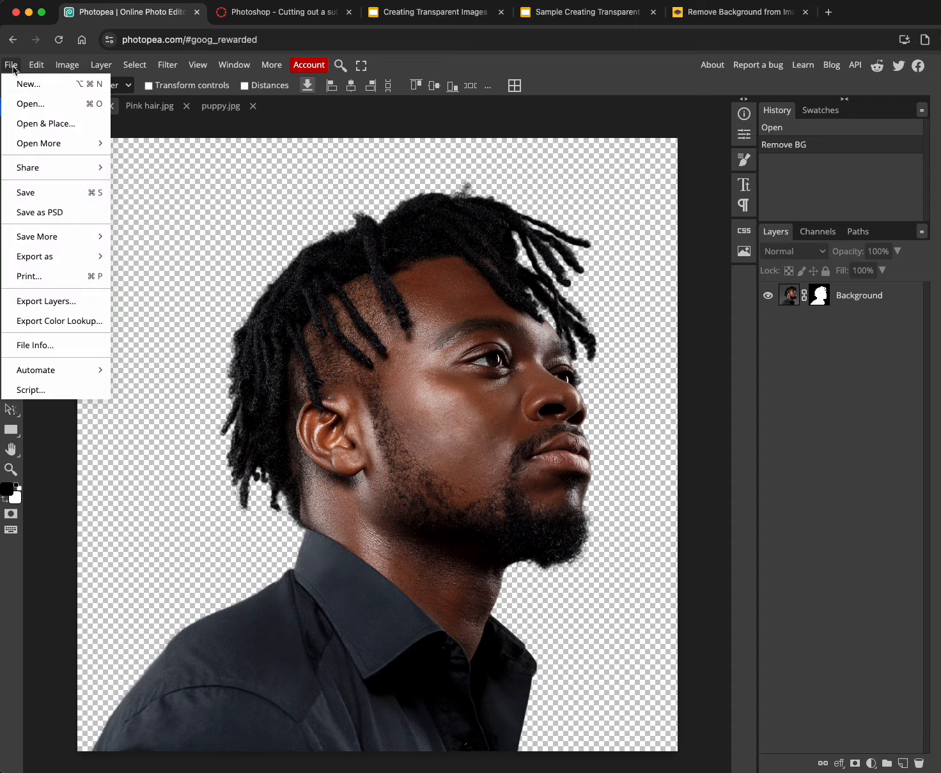
pyautogui.click(35, 216)
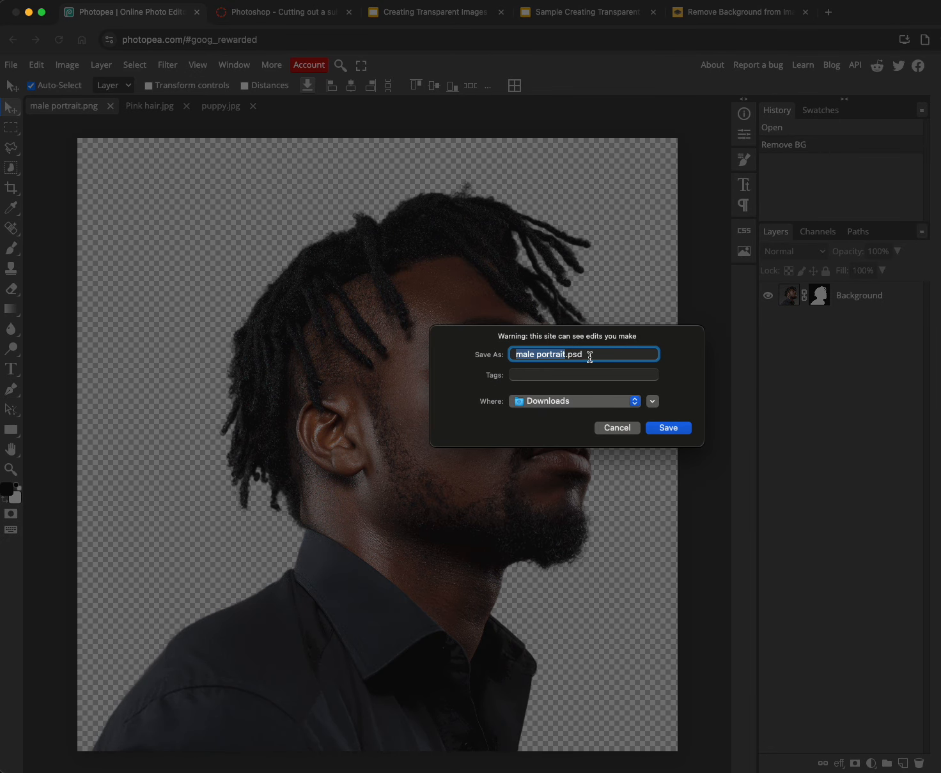
pyautogui.click(669, 433)
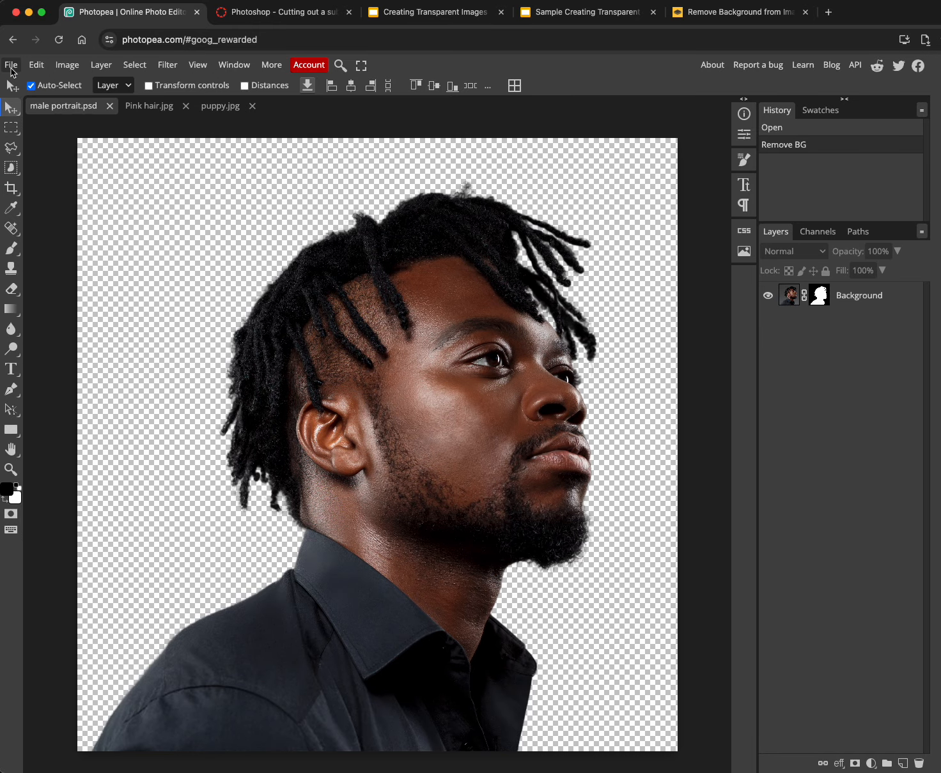
pyautogui.click(109, 107)
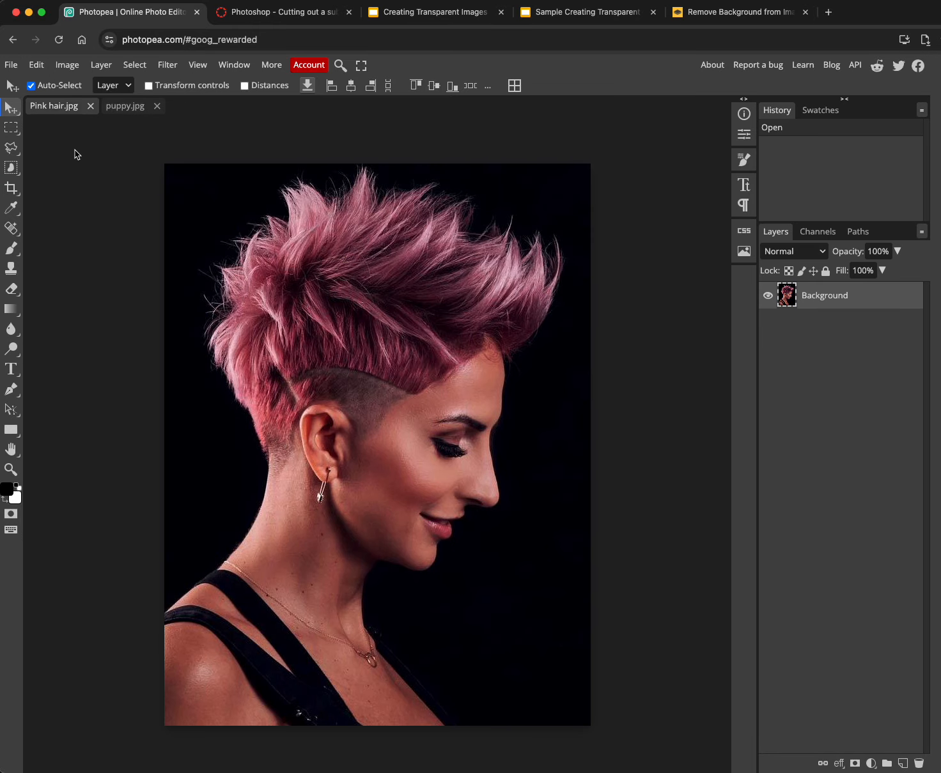
# - Reopen male portrait.psd from the Downloads folder to check its layer and mask, and close it again
pyautogui.click(9, 68)
pyautogui.click(27, 104)
pyautogui.click(11, 67)
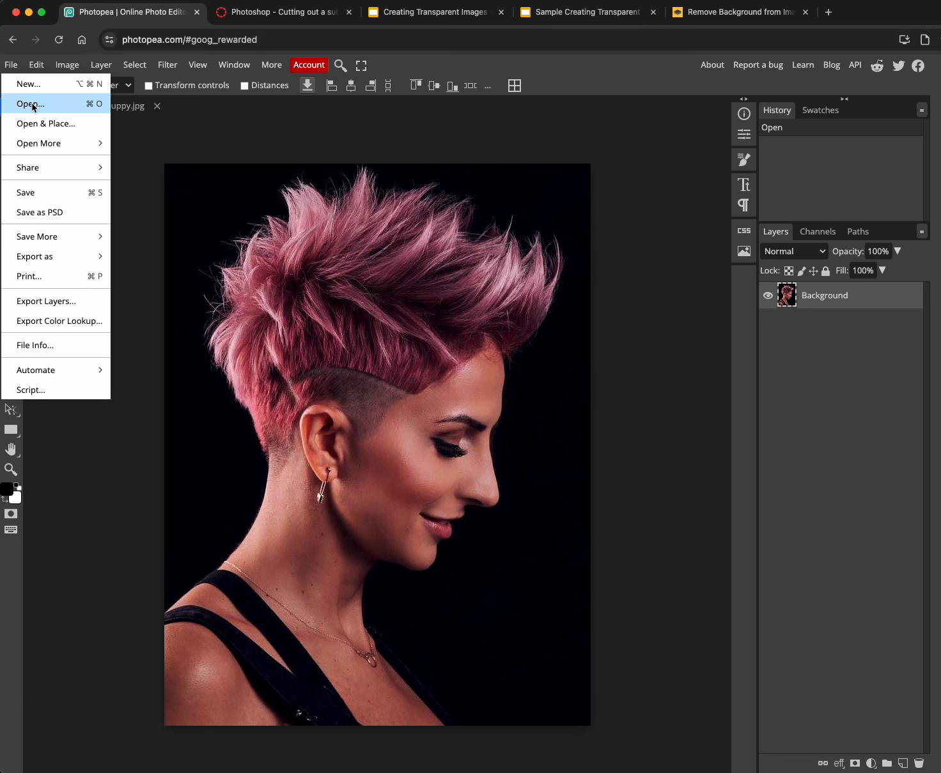
pyautogui.click(31, 103)
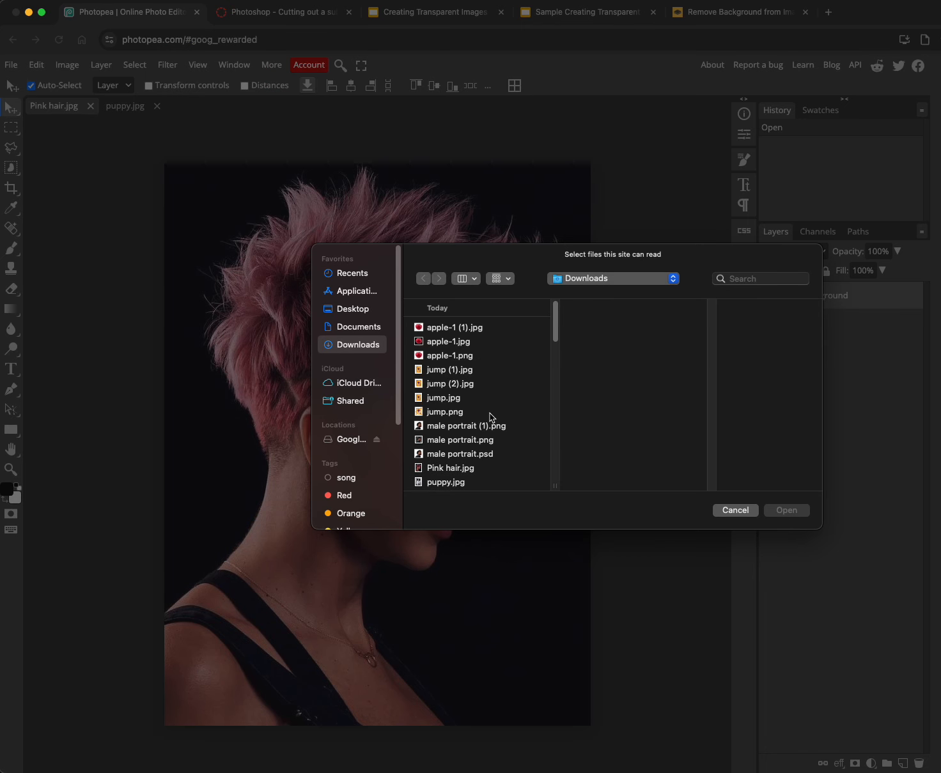
pyautogui.click(465, 455)
pyautogui.click(783, 512)
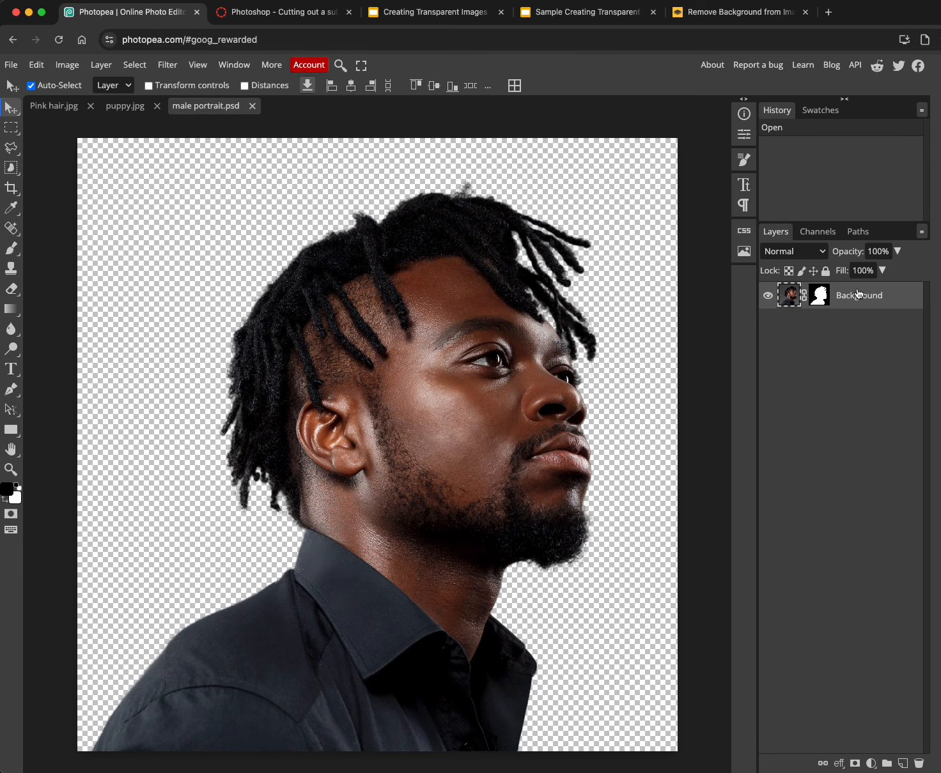
pyautogui.click(253, 106)
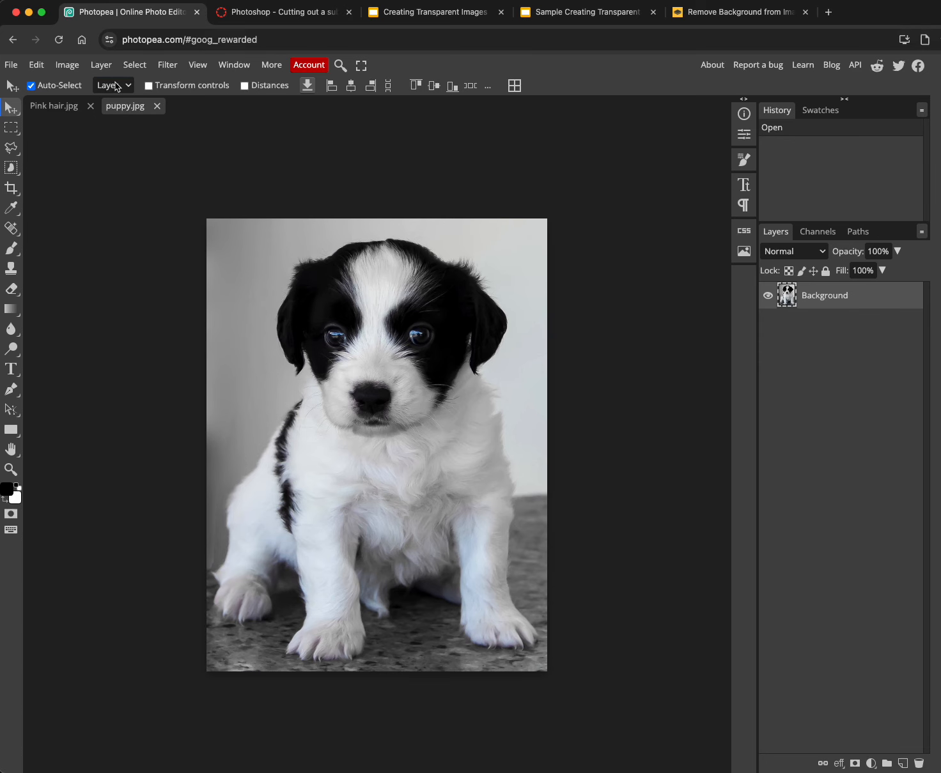
# - Switch to remove.bg, upload Pink hair.jpg from the Downloads folder and download the free 435 x 574 preview of the cutout
pyautogui.click(55, 106)
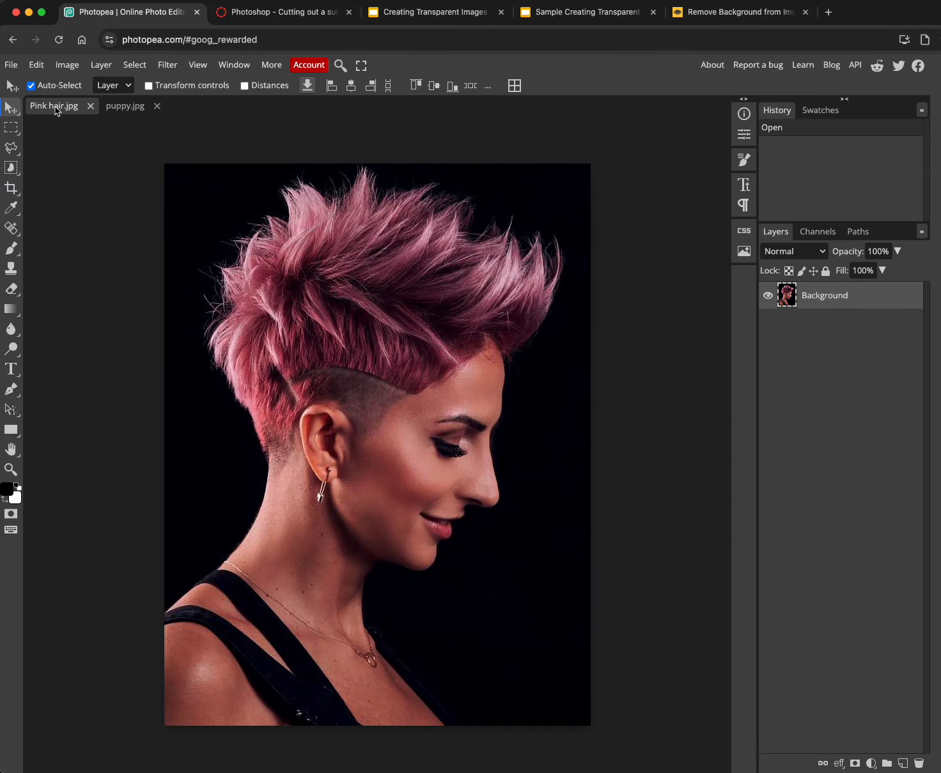
pyautogui.click(722, 16)
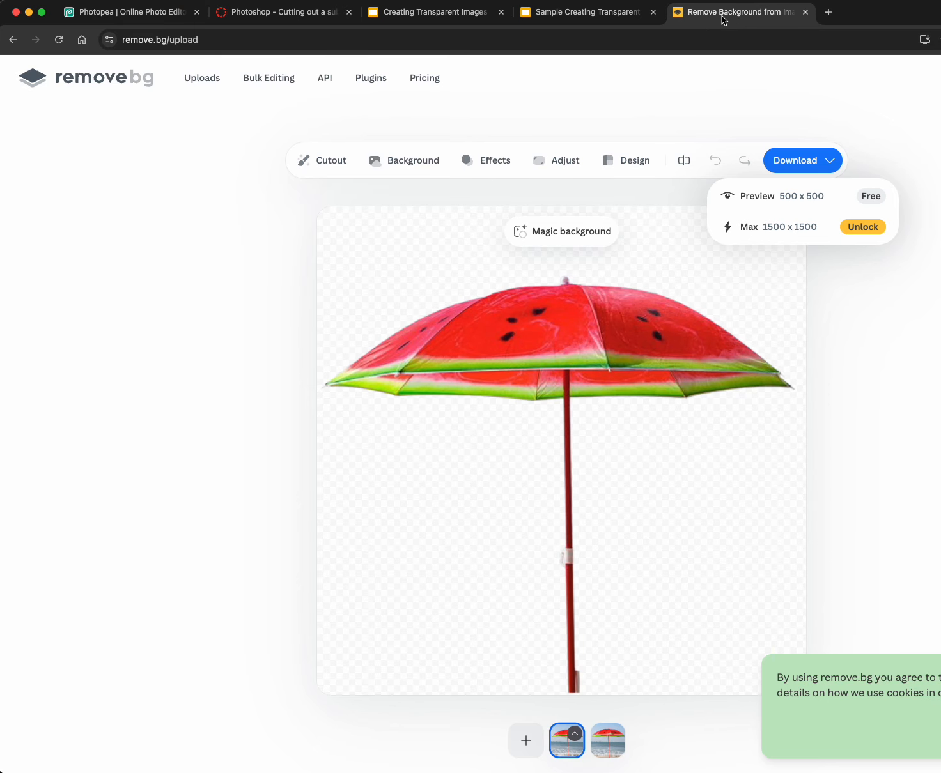
pyautogui.click(99, 83)
pyautogui.click(748, 470)
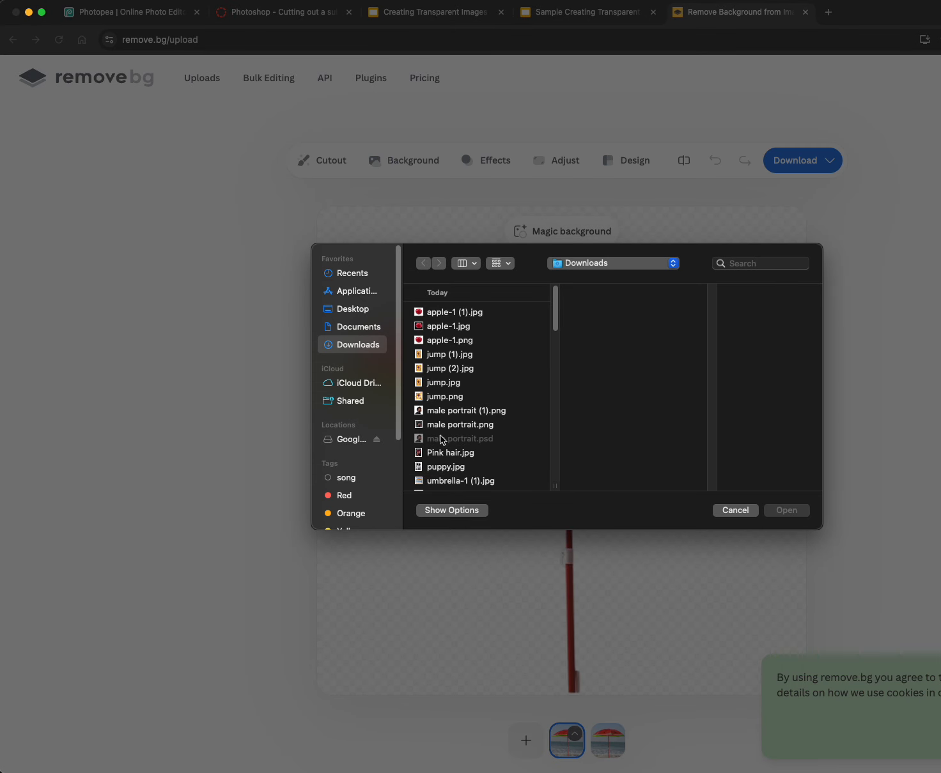
pyautogui.click(446, 454)
pyautogui.click(802, 514)
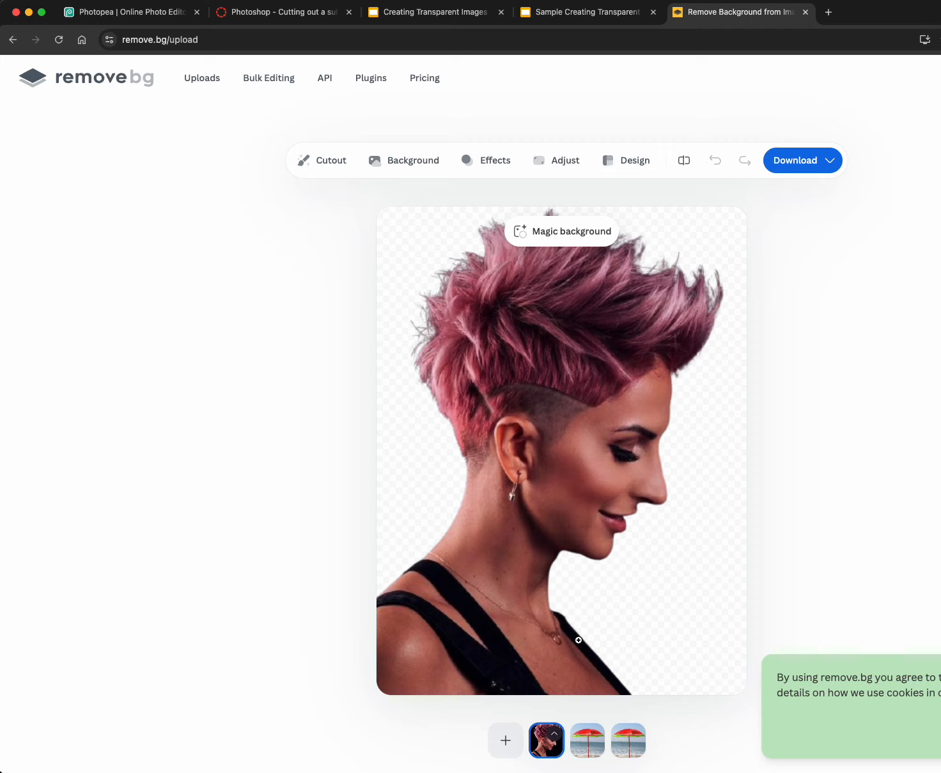
pyautogui.click(830, 161)
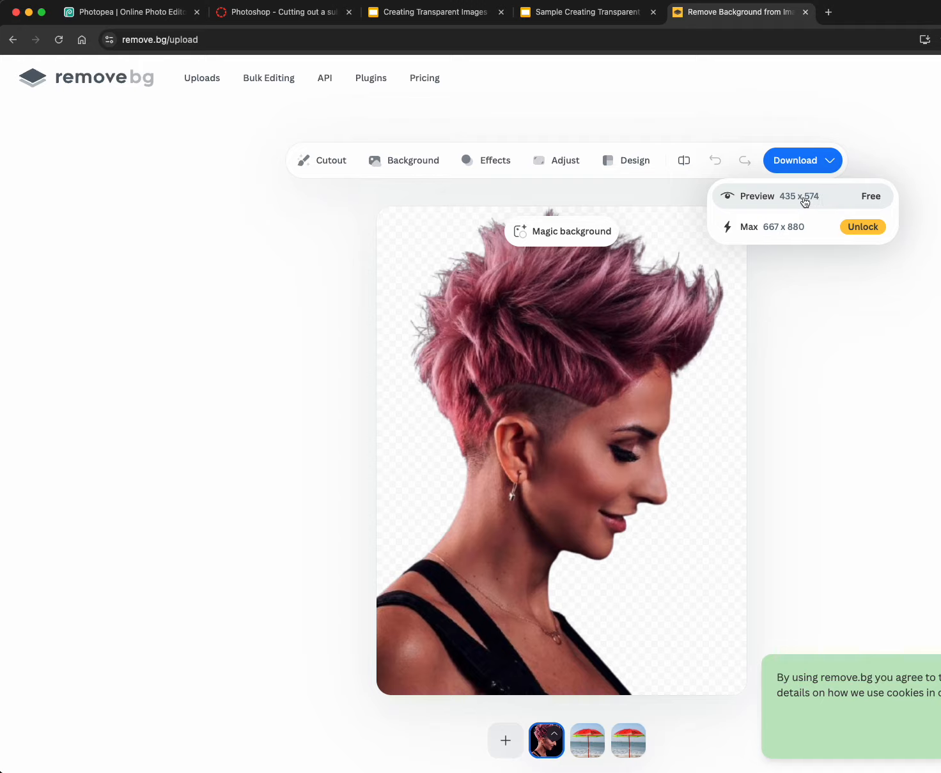
pyautogui.click(804, 202)
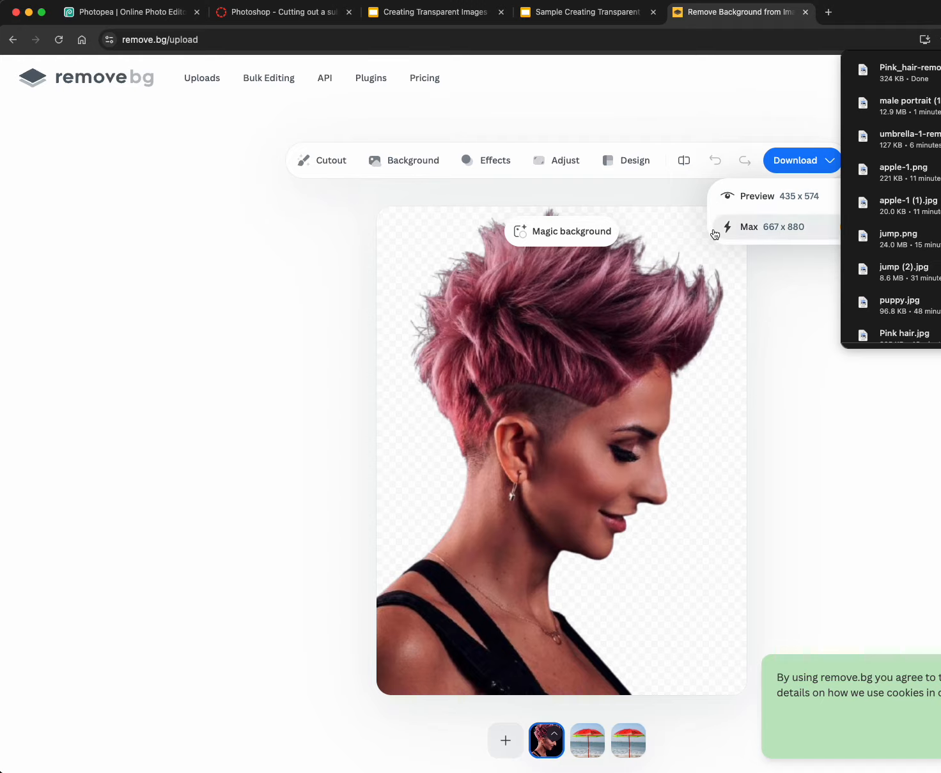
# - Switch to the Sample Creating Transparent Images presentation and insert male portrait (1).png from the computer beside the original on slide 6
pyautogui.click(586, 12)
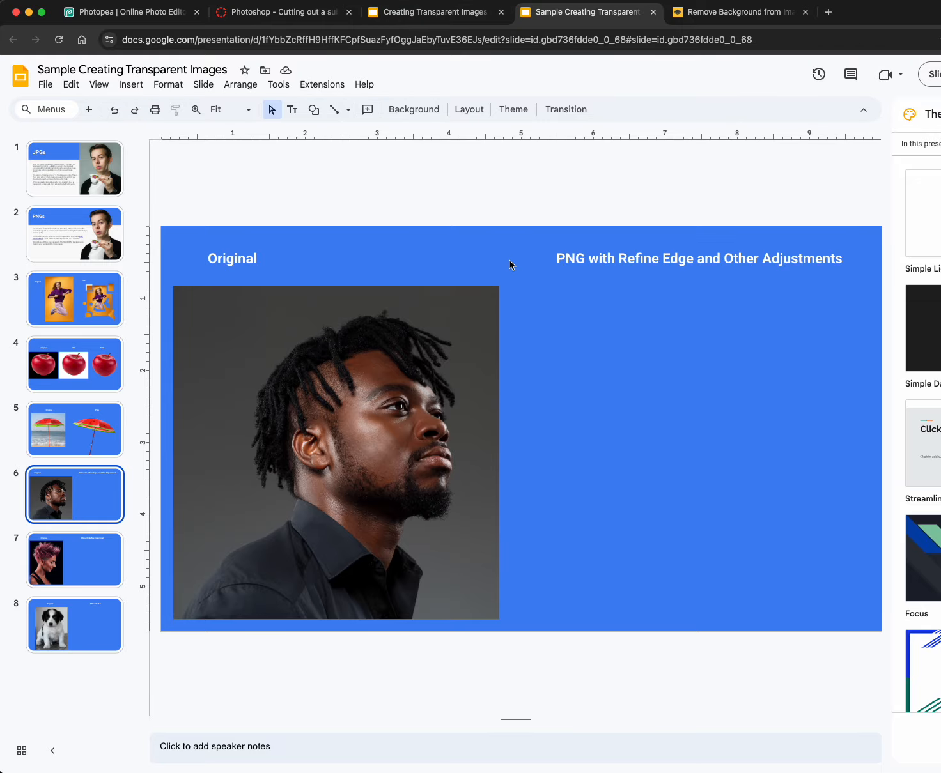
pyautogui.click(133, 91)
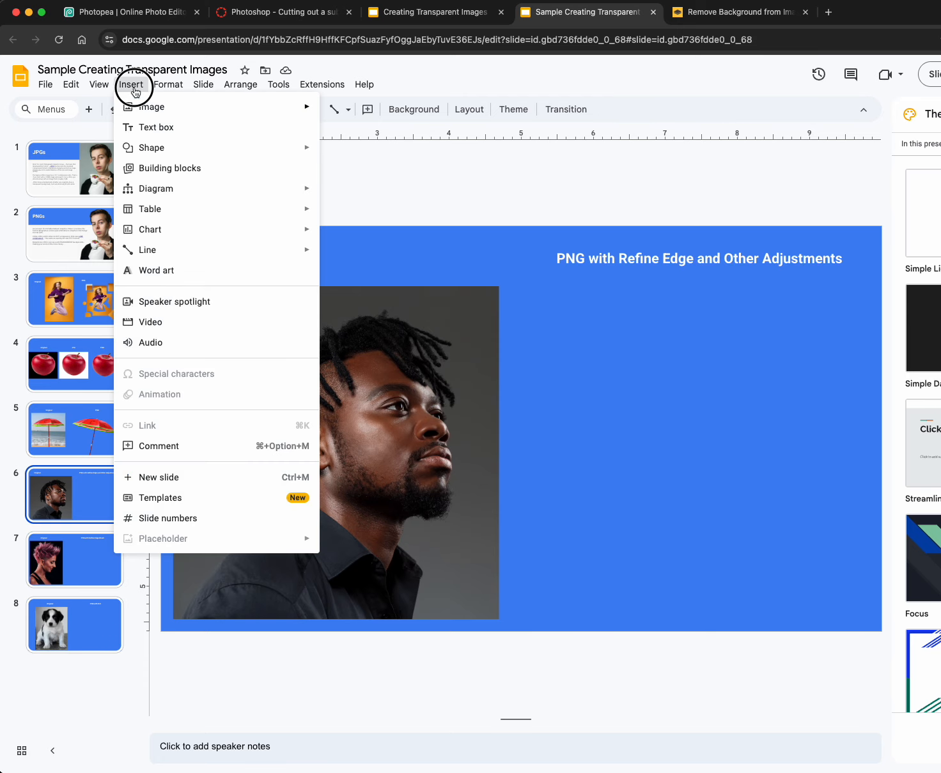
pyautogui.moveTo(180, 110)
pyautogui.click(374, 115)
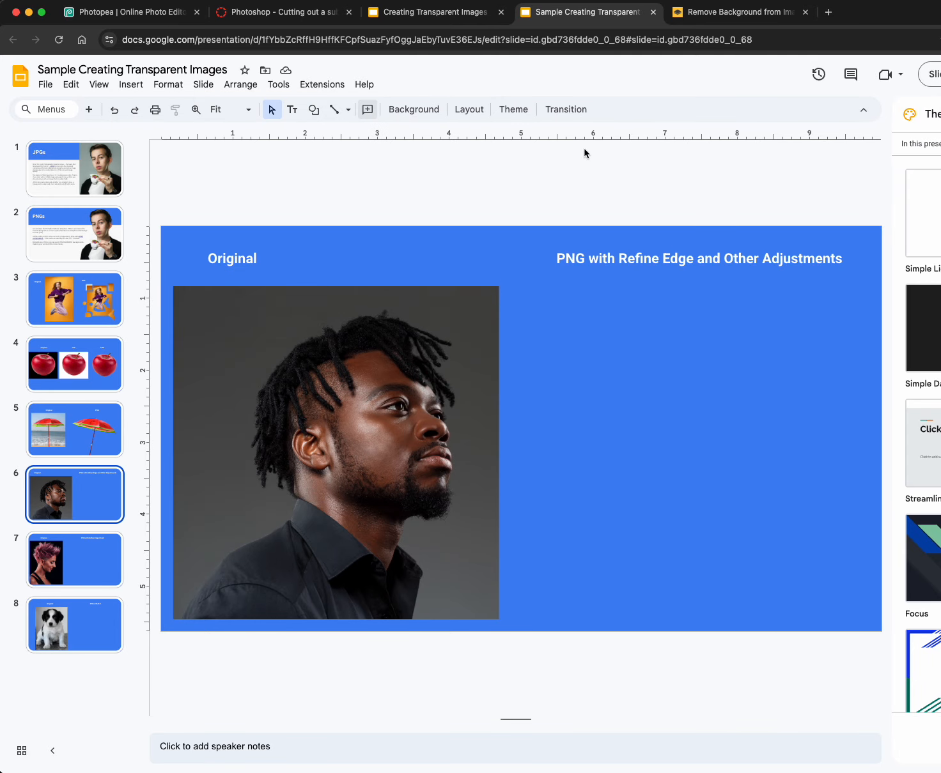
pyautogui.click(465, 426)
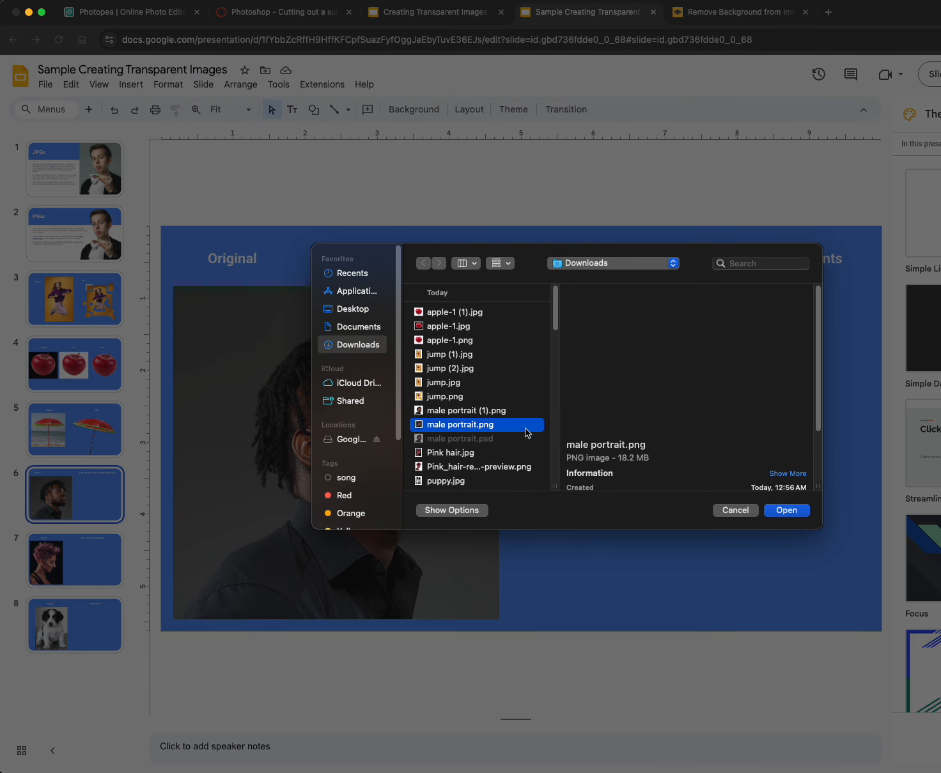
pyautogui.click(470, 412)
pyautogui.click(783, 511)
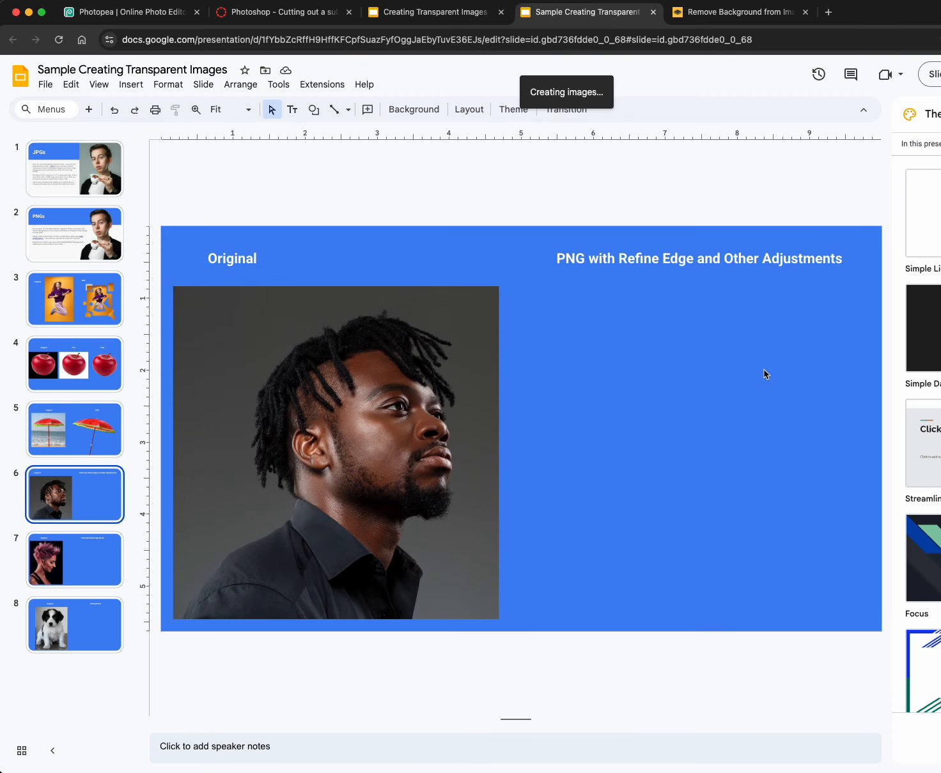
pyautogui.click(681, 208)
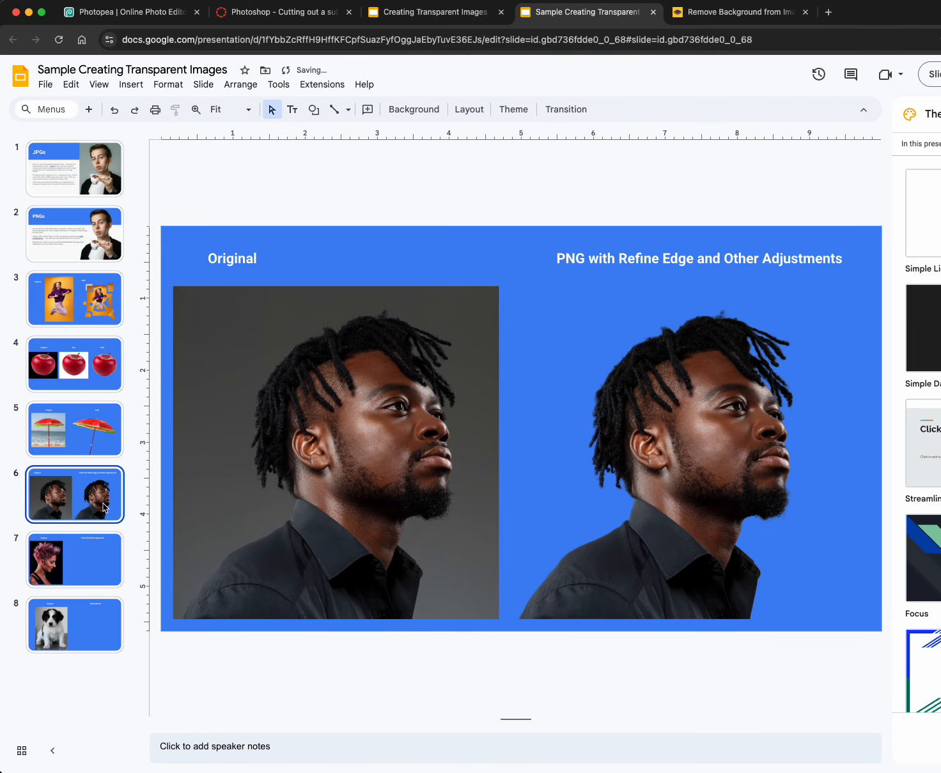
# - Insert Pink_hair-removebg-preview.png from the computer on slide 7 and position it under the PNG with Refine Edge Brush heading
pyautogui.click(75, 561)
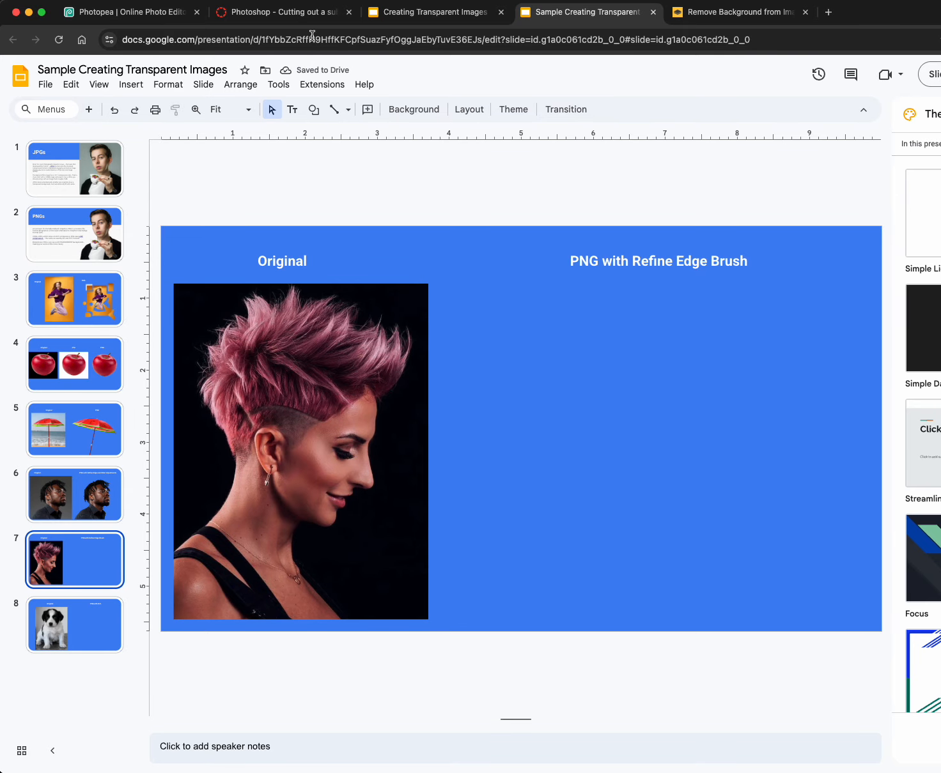
pyautogui.click(132, 84)
pyautogui.moveTo(243, 116)
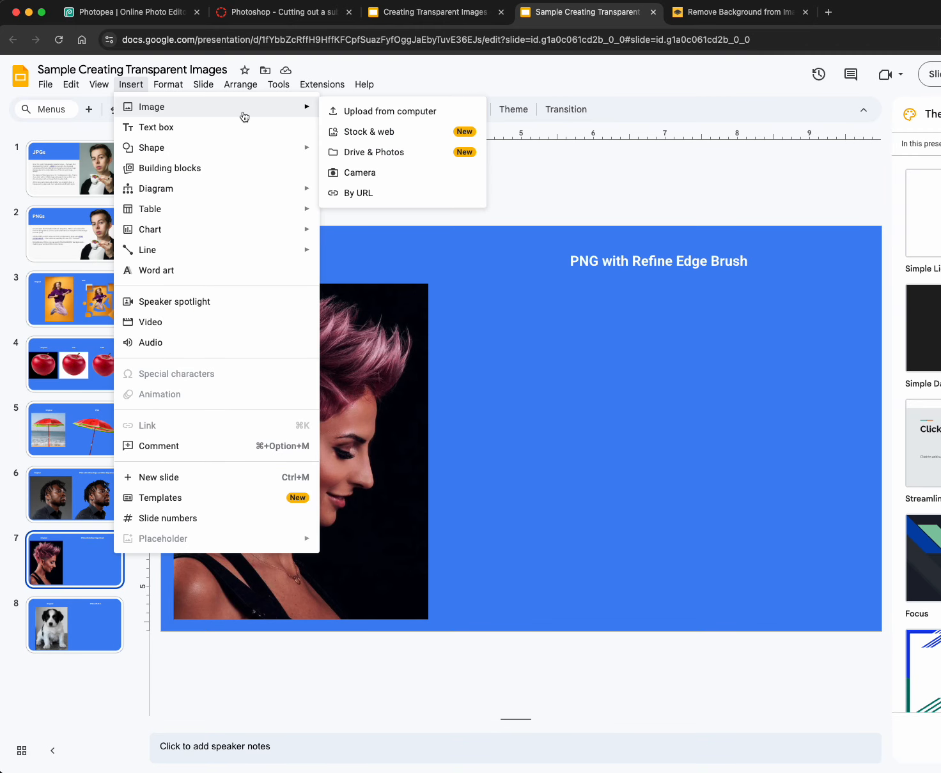
pyautogui.click(366, 114)
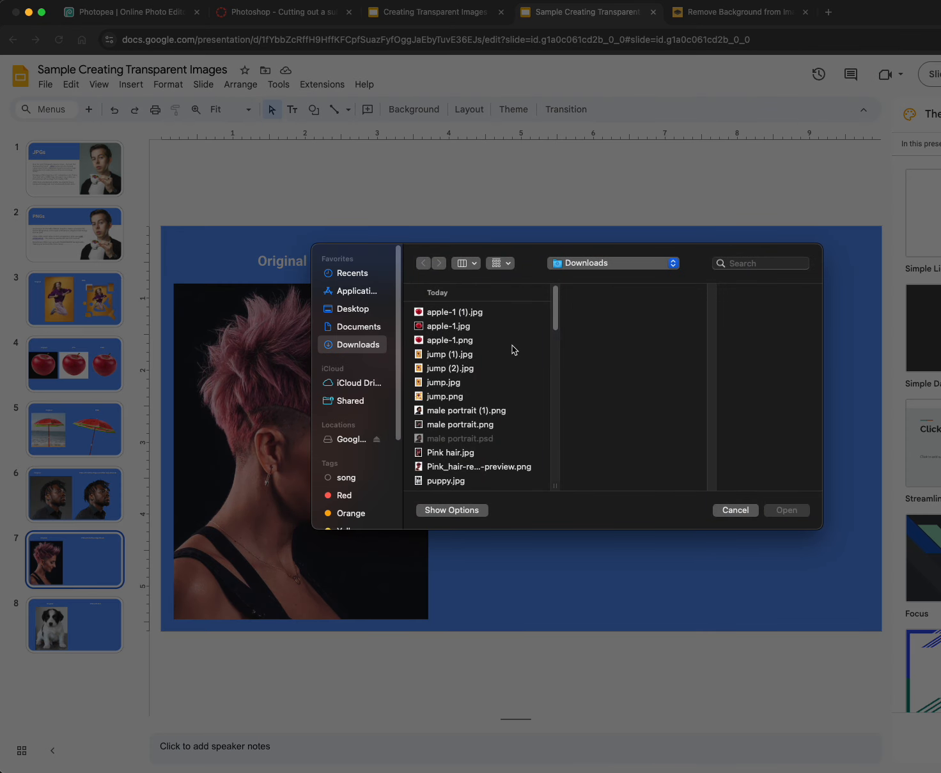
pyautogui.click(458, 466)
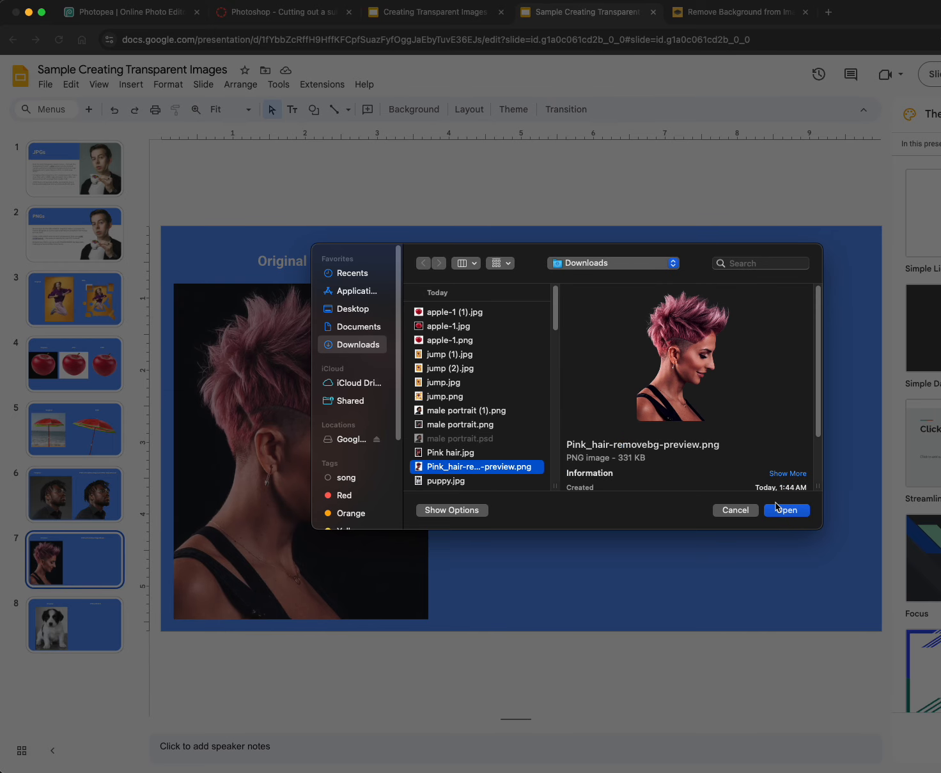
pyautogui.click(774, 511)
pyautogui.moveTo(593, 394); pyautogui.dragTo(668, 386)
pyautogui.click(595, 187)
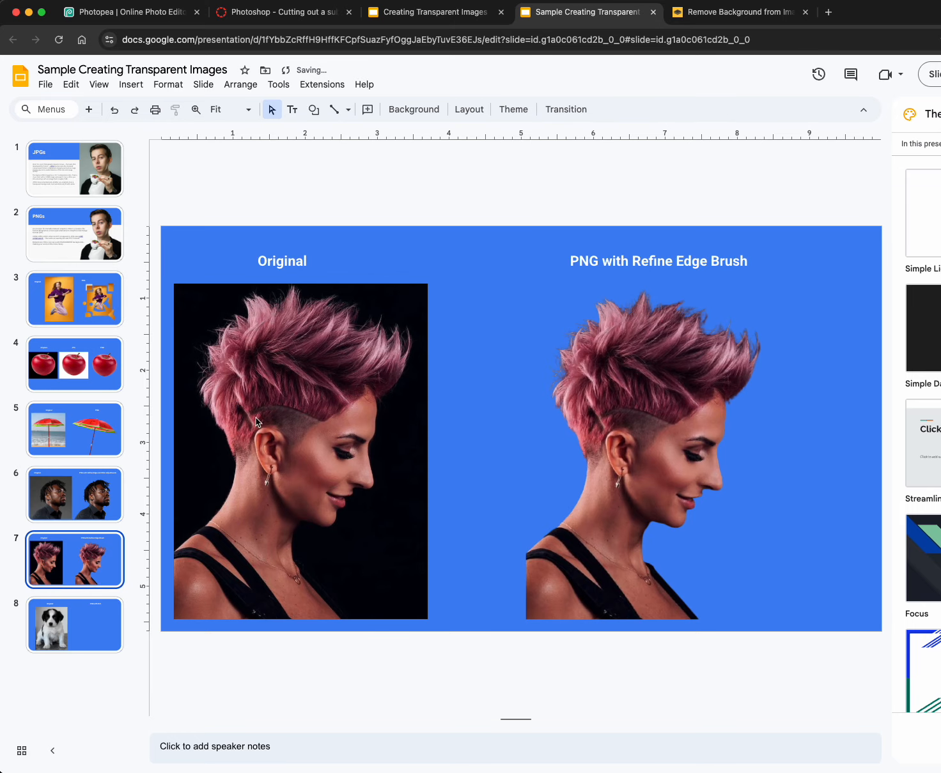
# - Show slide 8 with the puppy, switch to remove.bg and upload puppy.jpg from the Downloads folder for background removal
pyautogui.click(84, 615)
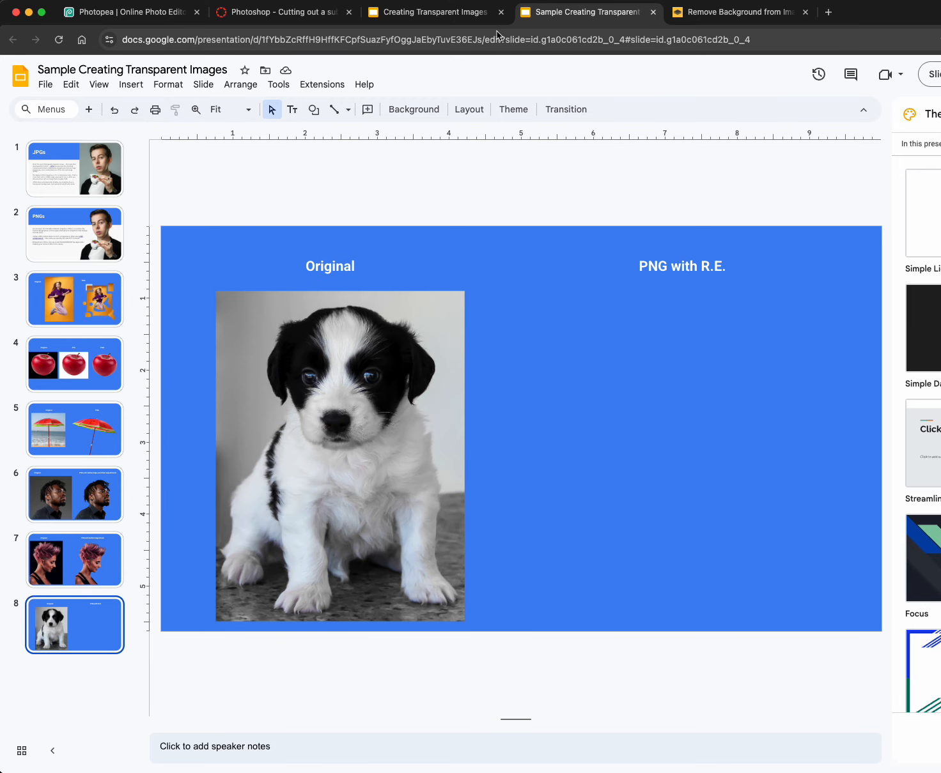
pyautogui.click(722, 12)
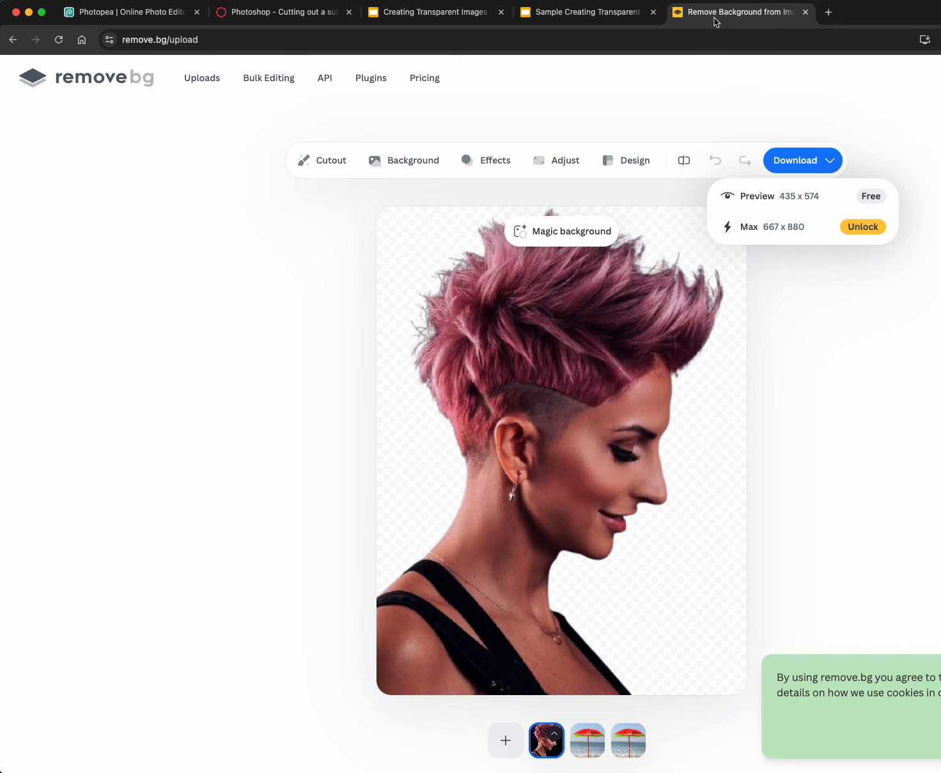
pyautogui.click(145, 82)
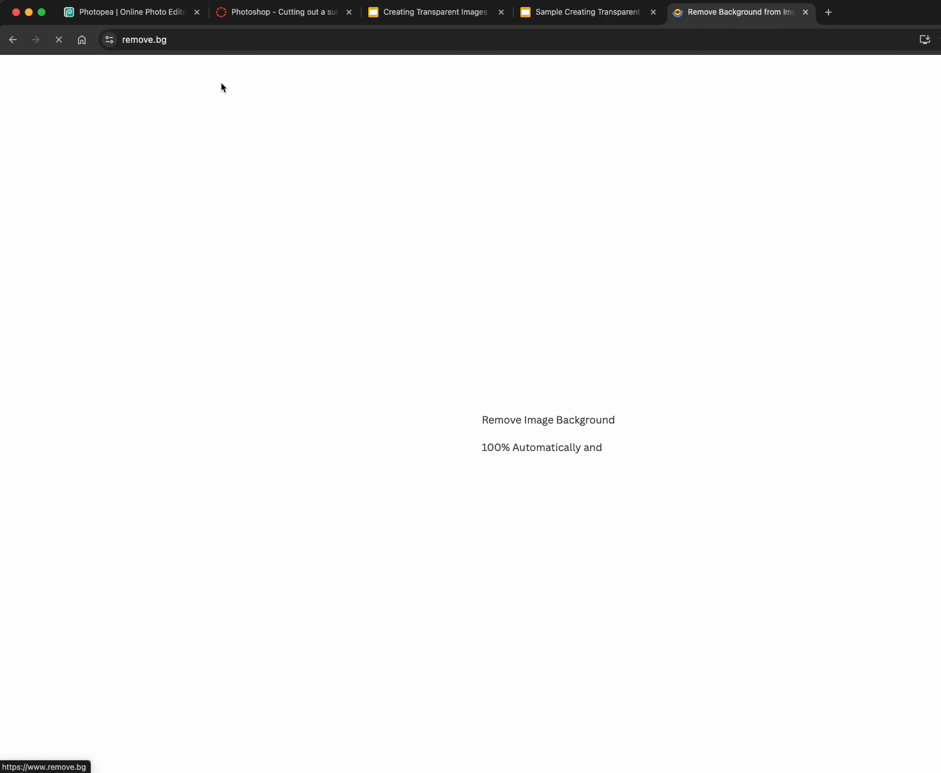
pyautogui.click(708, 497)
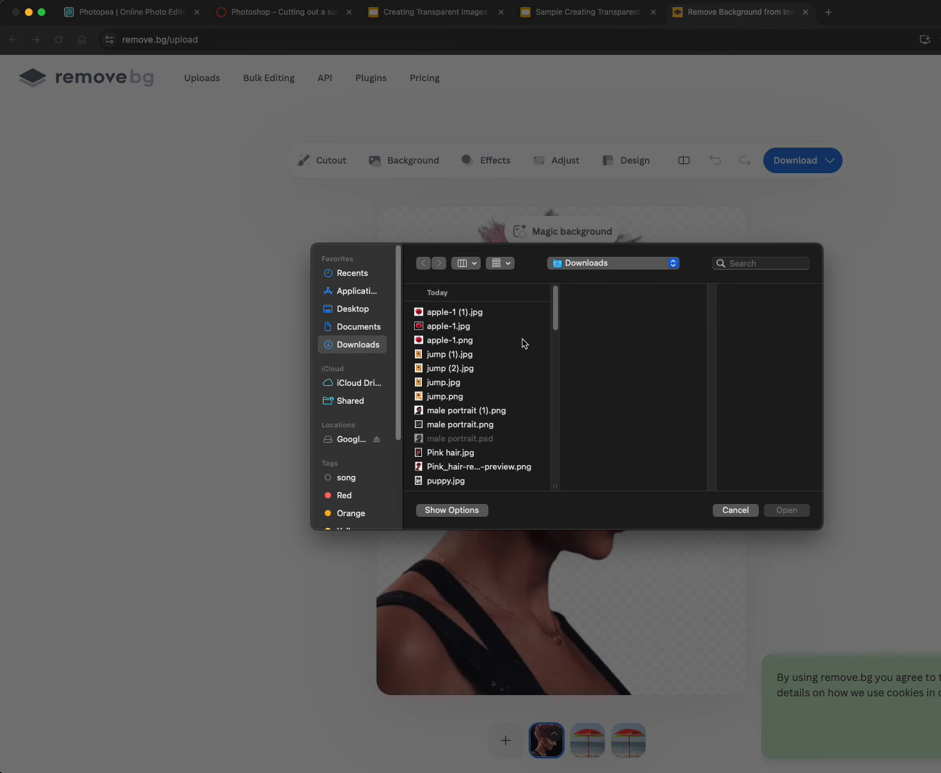
pyautogui.click(444, 482)
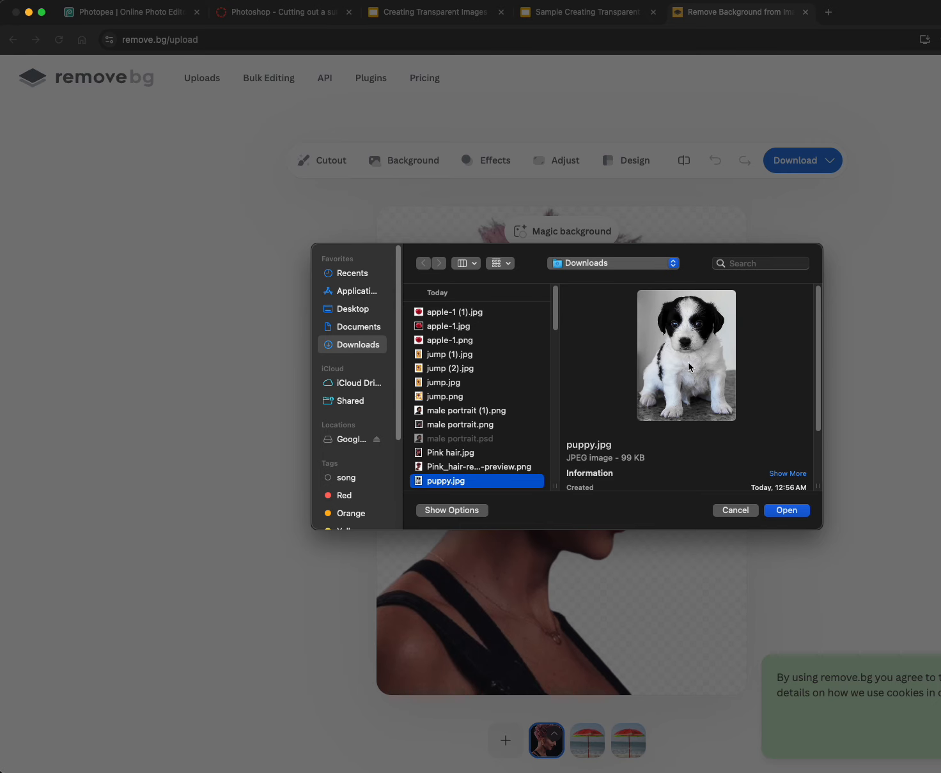
pyautogui.click(790, 512)
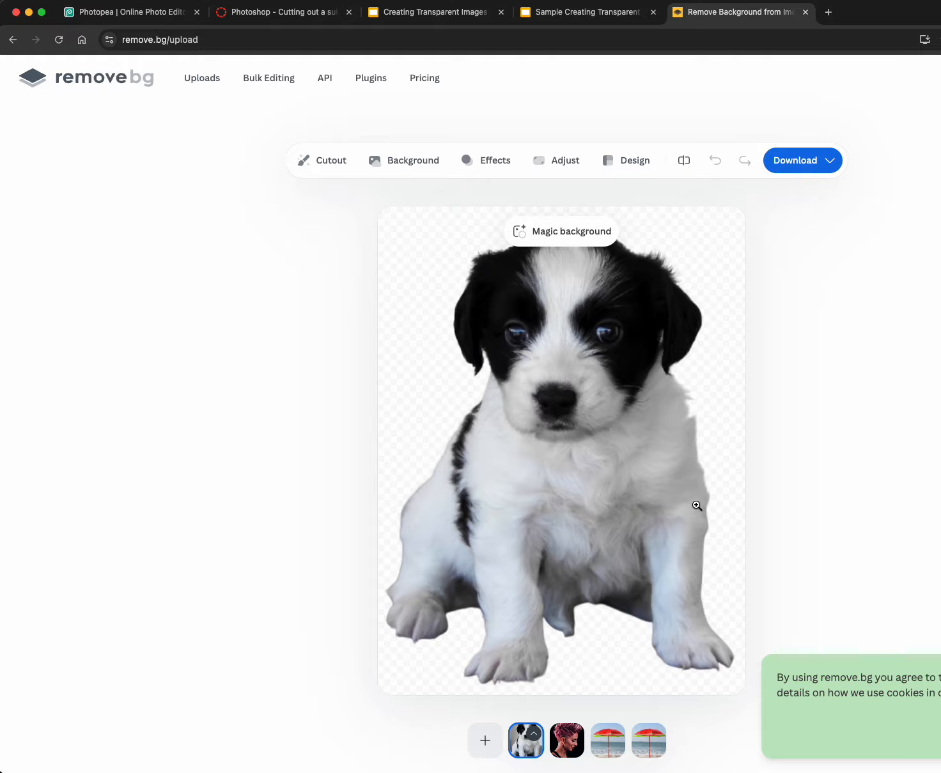
# - Download the free 433 x 576 preview of the puppy cutout and dismiss the download list
pyautogui.click(819, 165)
pyautogui.click(799, 197)
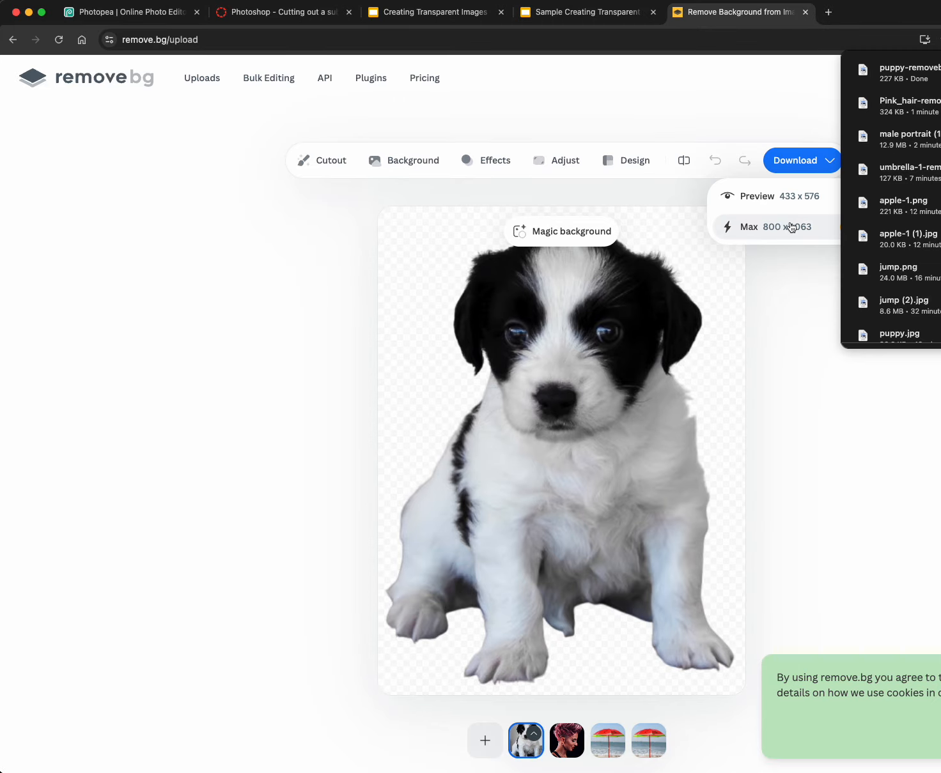
pyautogui.click(810, 329)
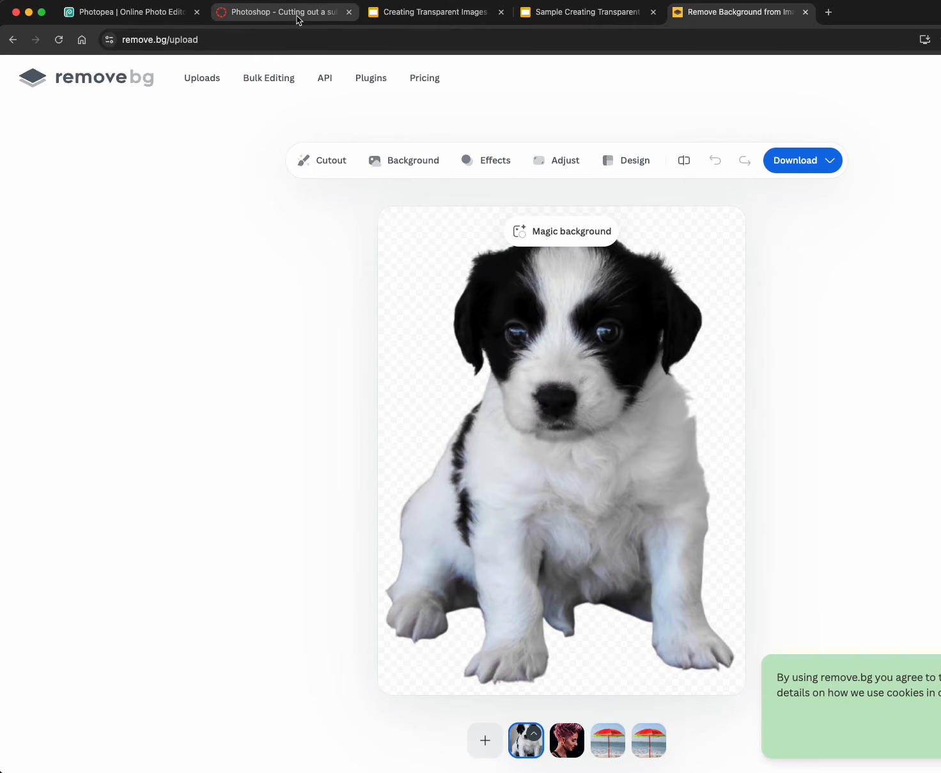
# - Switch to Photopea and close the Pink hair.jpg document
pyautogui.click(124, 12)
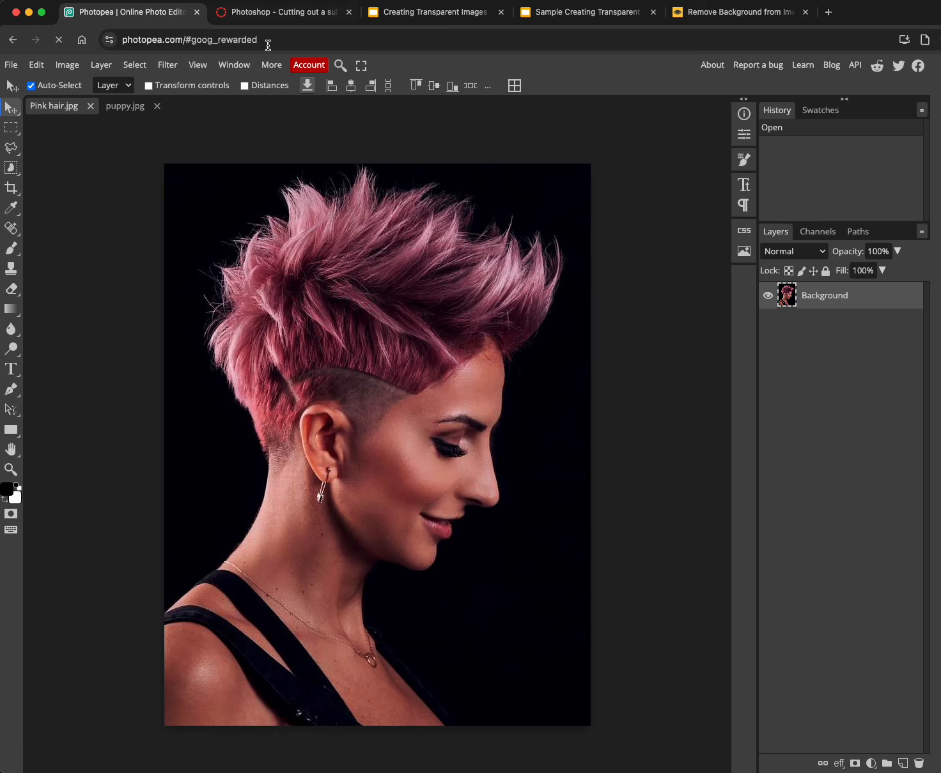
pyautogui.click(91, 106)
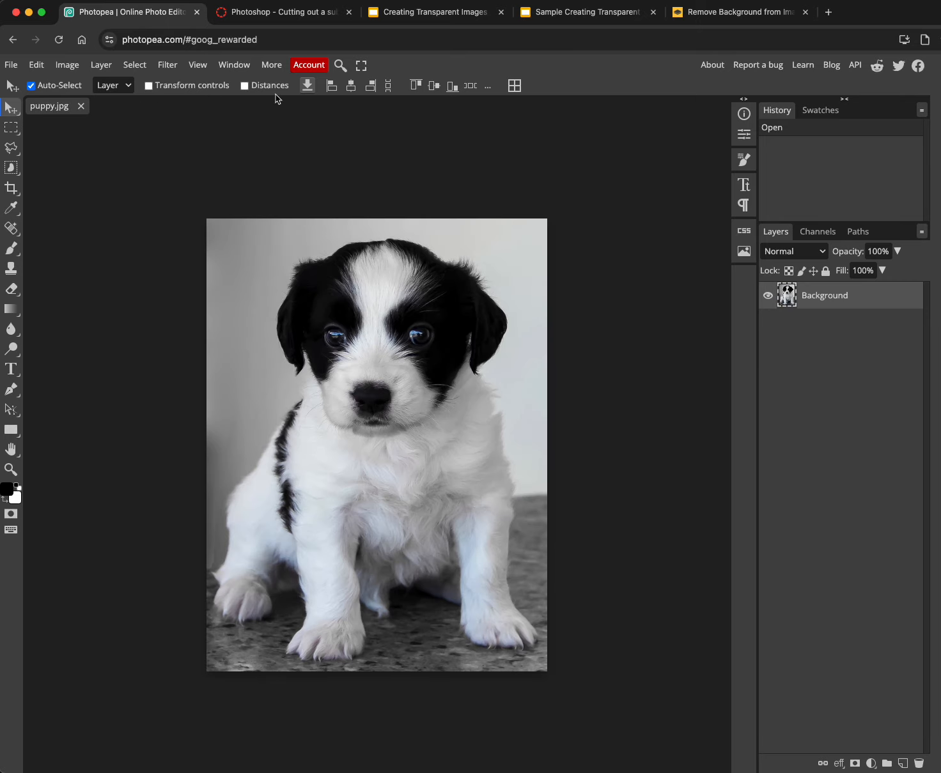
# - Apply Remove BG to puppy.jpg, playing the rewarded ad to obtain the masked background
pyautogui.click(167, 65)
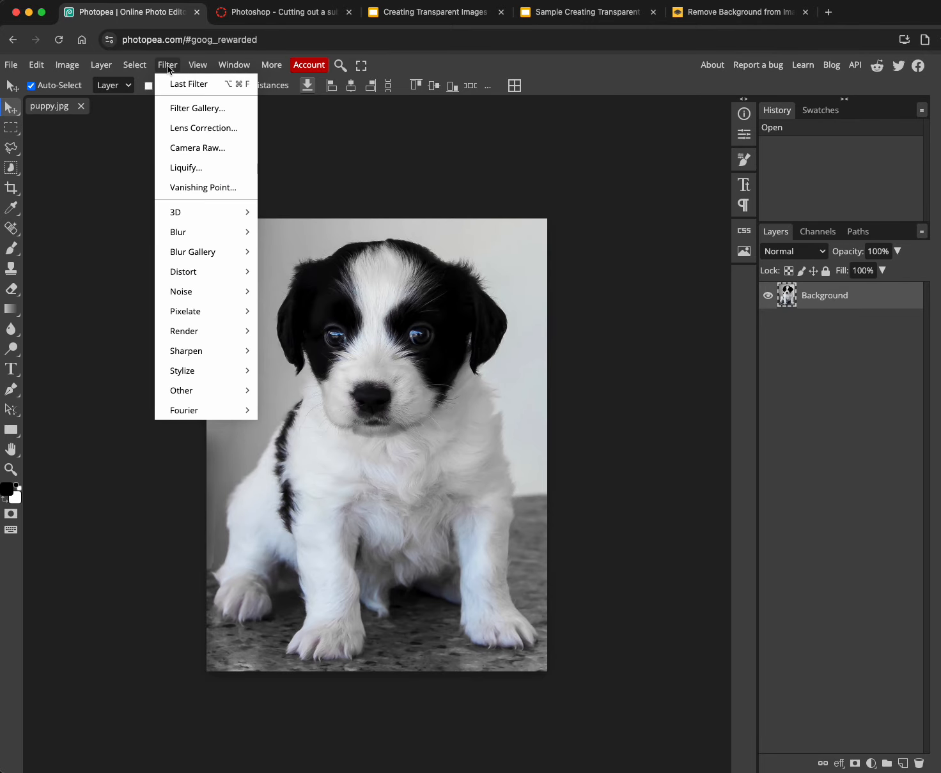
pyautogui.moveTo(135, 68)
pyautogui.click(161, 149)
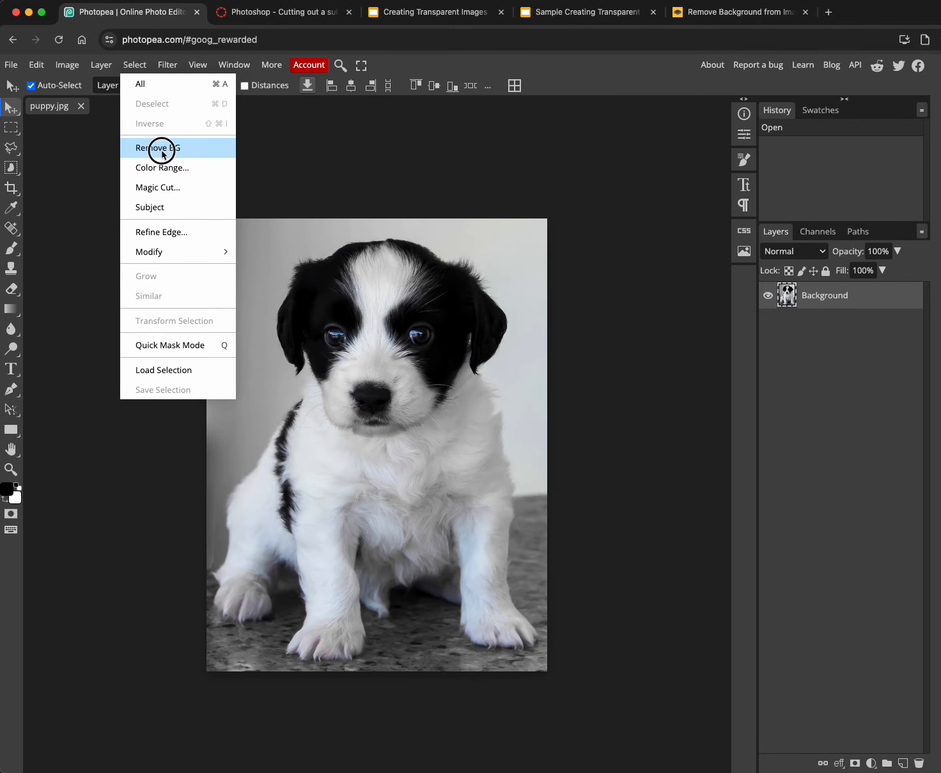
pyautogui.click(672, 145)
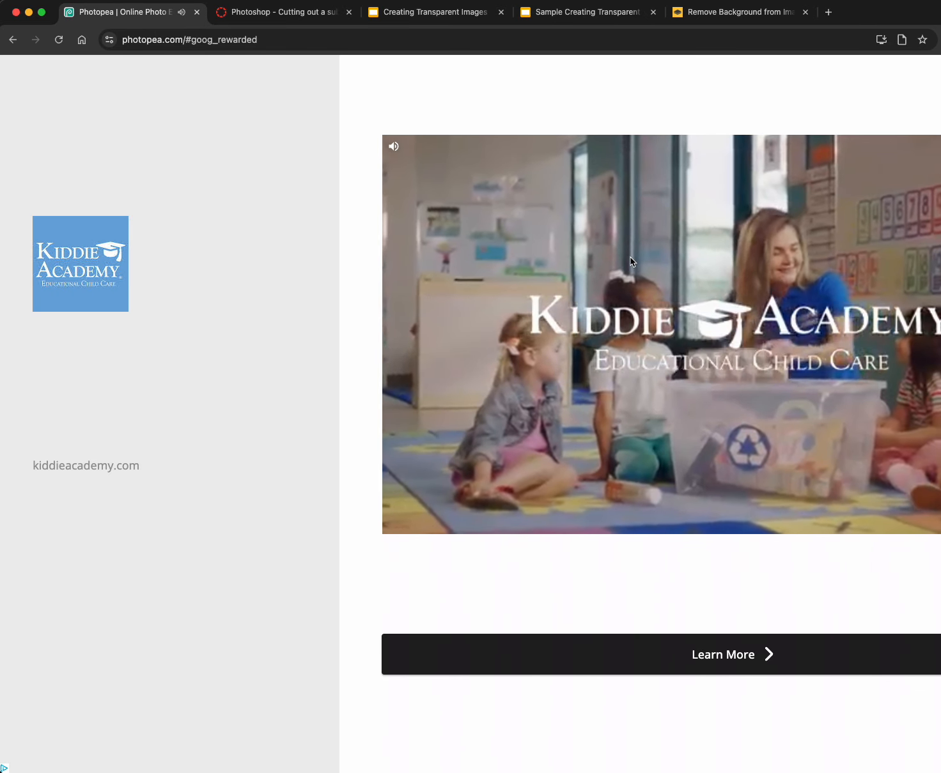
pyautogui.click(398, 149)
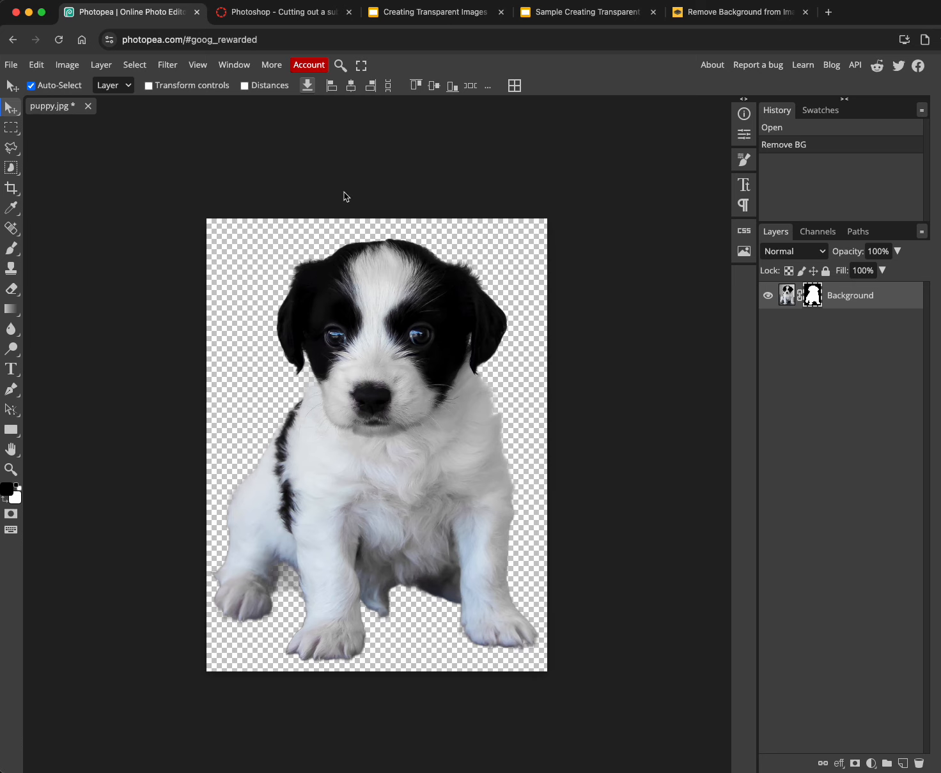
# - Try the Refine Edge brush on the puppy's side and muzzle, clear the strokes, leave Refine Edge and undo Remove BG
pyautogui.click(143, 67)
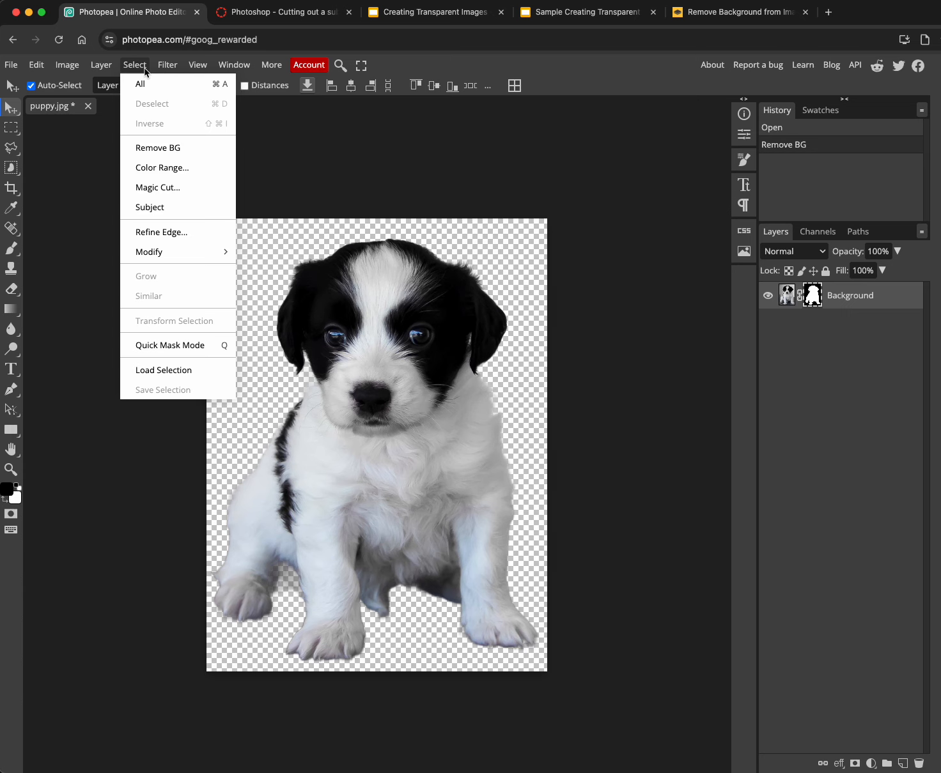
pyautogui.click(166, 234)
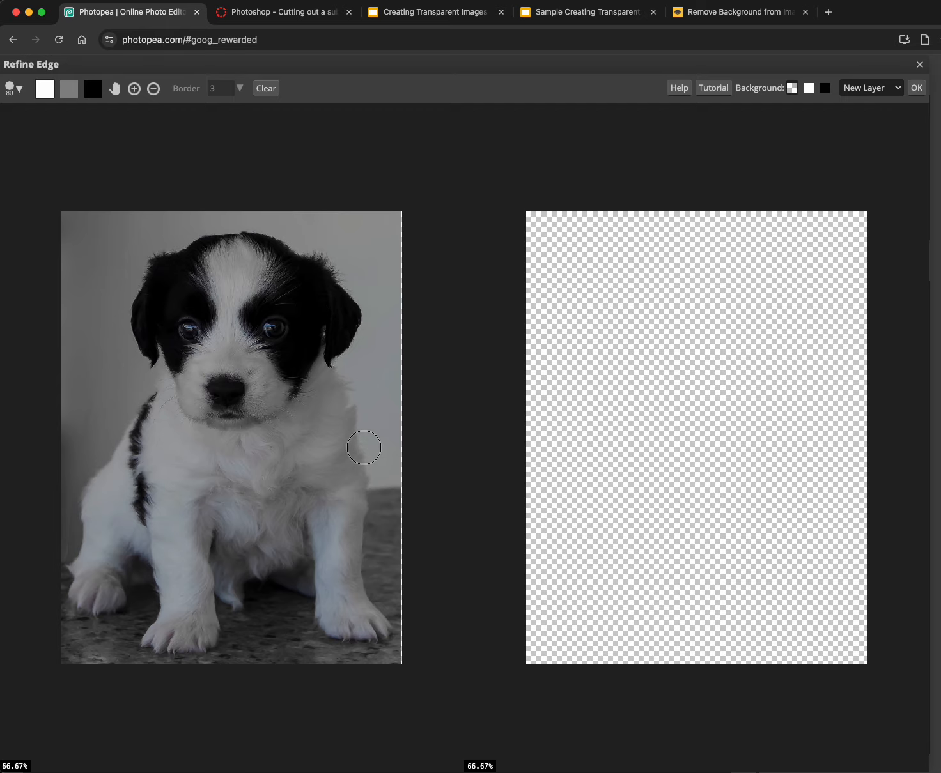
pyautogui.moveTo(349, 387); pyautogui.dragTo(367, 534)
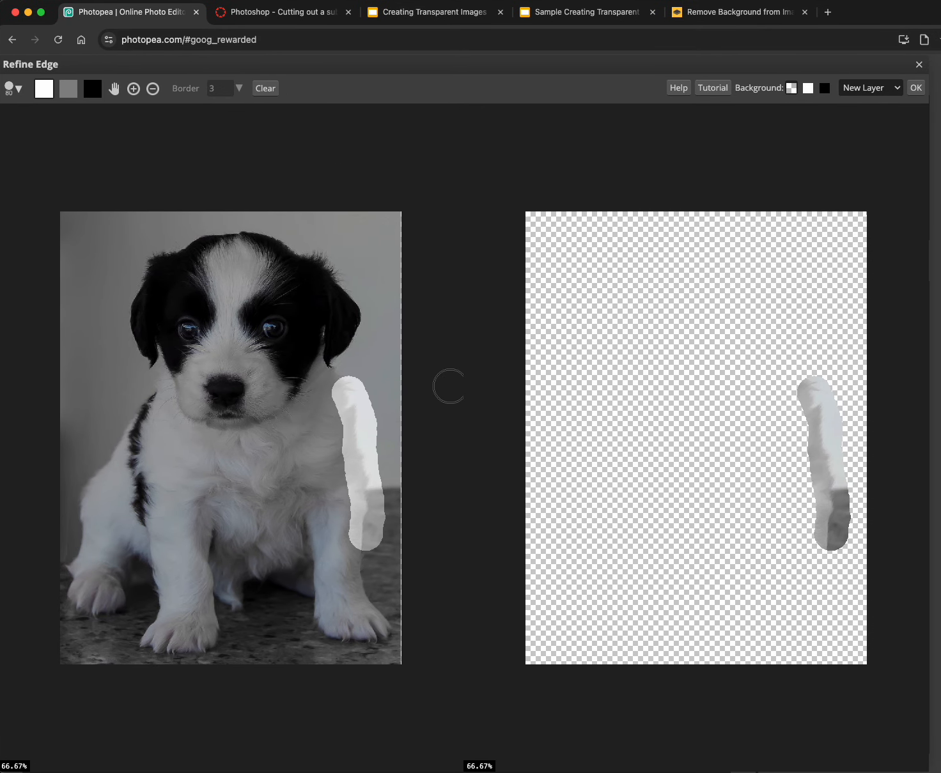
pyautogui.moveTo(318, 369)
pyautogui.mouseDown()
pyautogui.moveTo(279, 413)
pyautogui.moveTo(247, 396)
pyautogui.mouseUp()
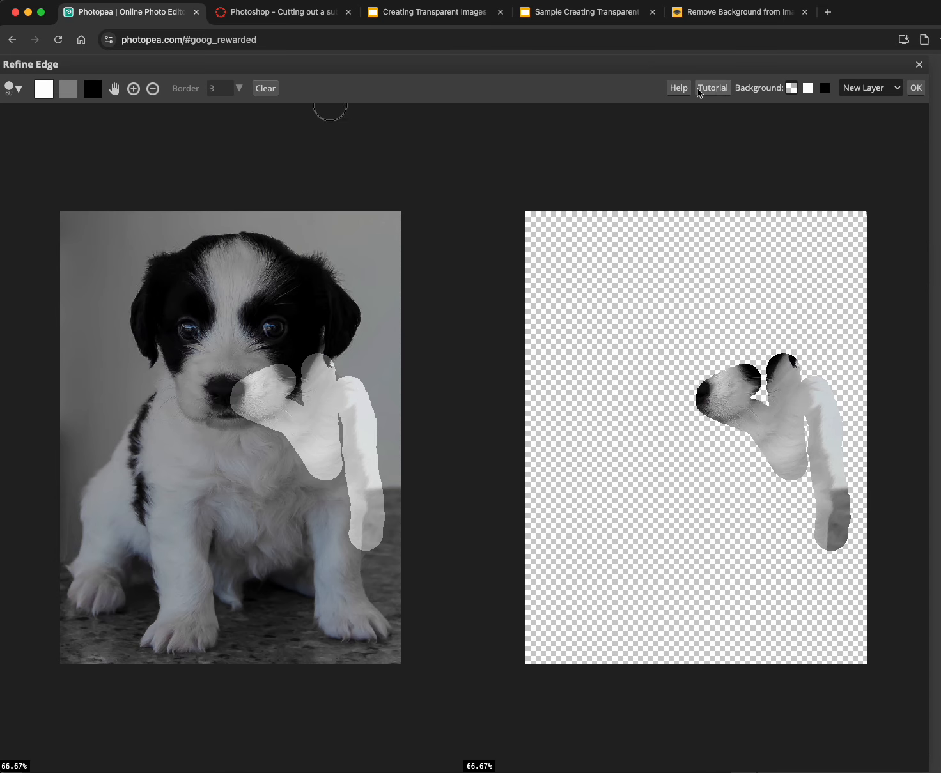
pyautogui.click(262, 91)
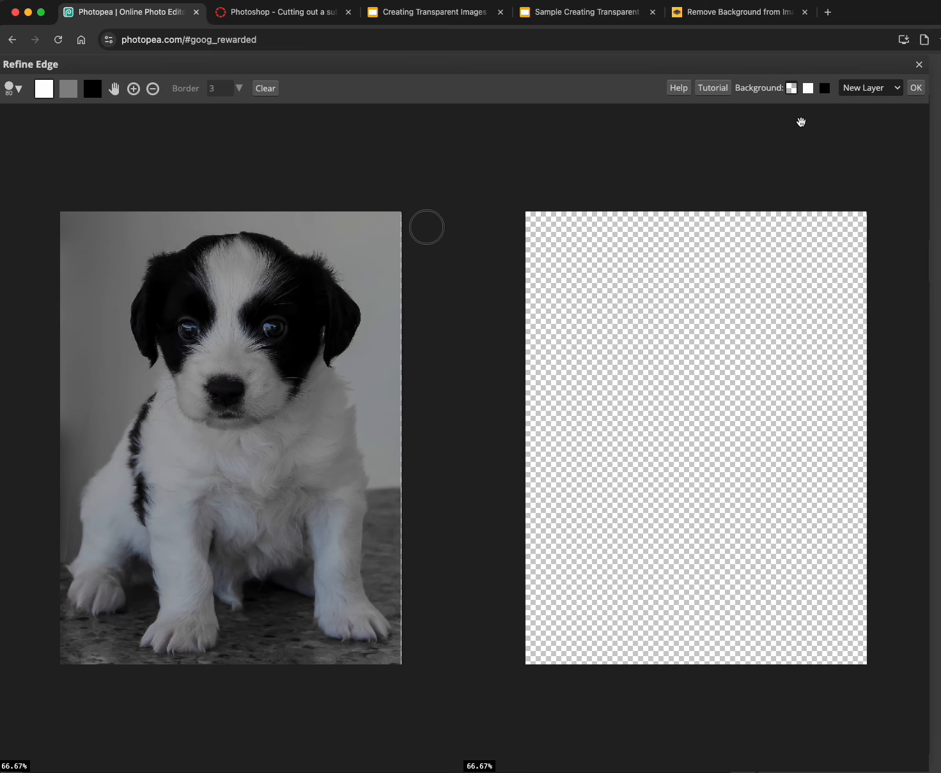
pyautogui.click(916, 88)
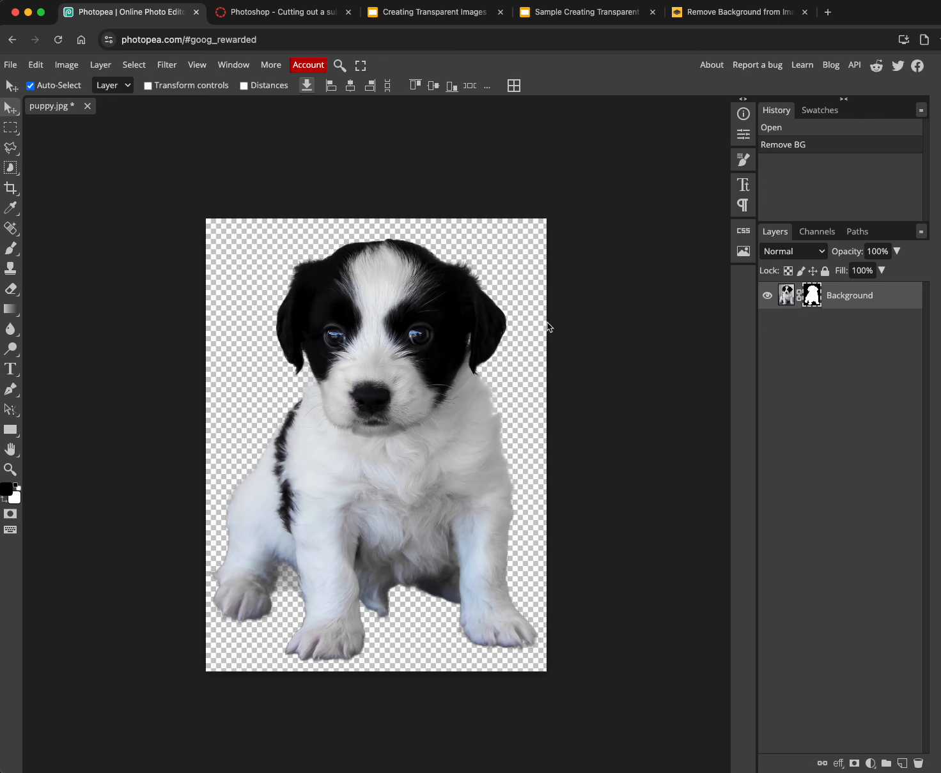
pyautogui.press('super+z')
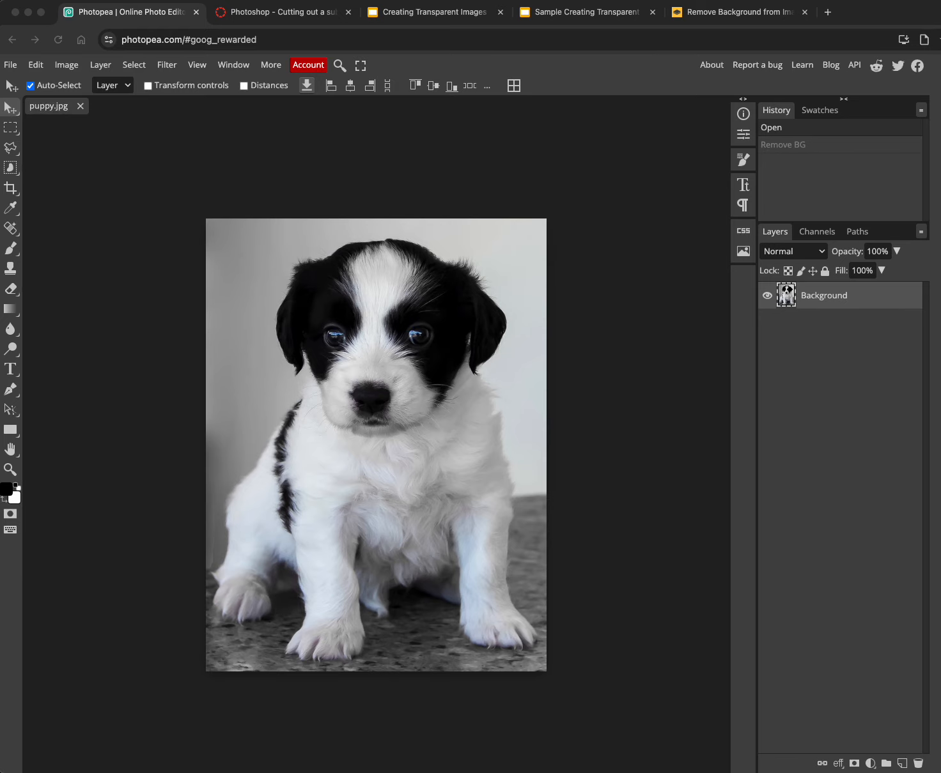
# - Switch to Adobe Photoshop 2025, open puppy.jpg from the Downloads folder and fit the application window on the screen
pyautogui.moveTo(940, 19); pyautogui.dragTo(77, 1)
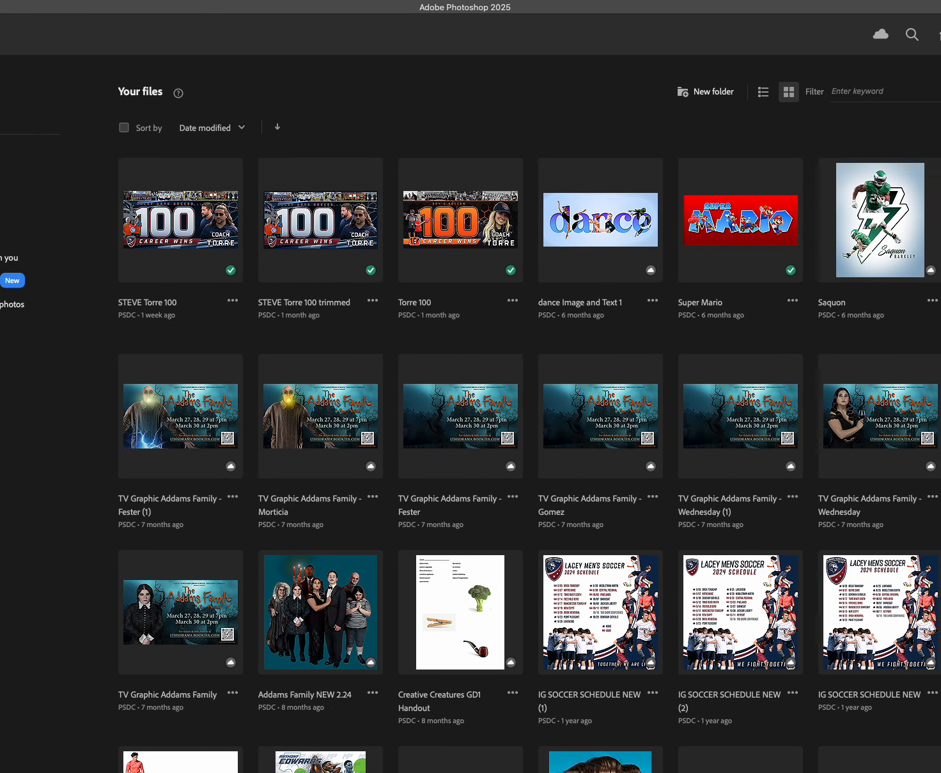
pyautogui.click(113, 1)
pyautogui.click(131, 19)
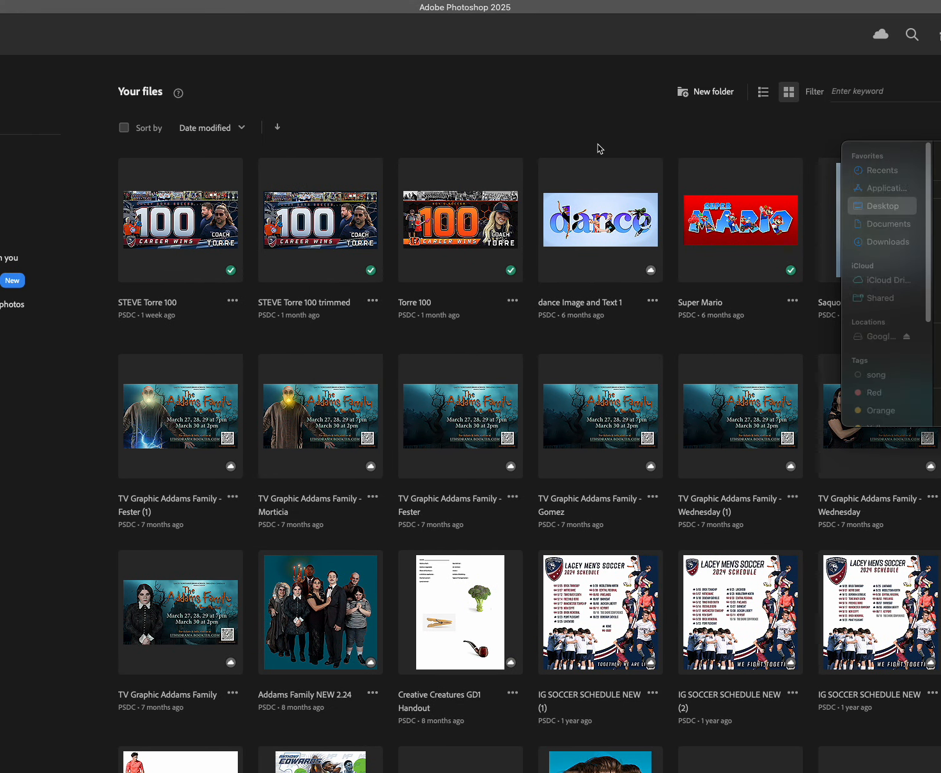
pyautogui.click(887, 242)
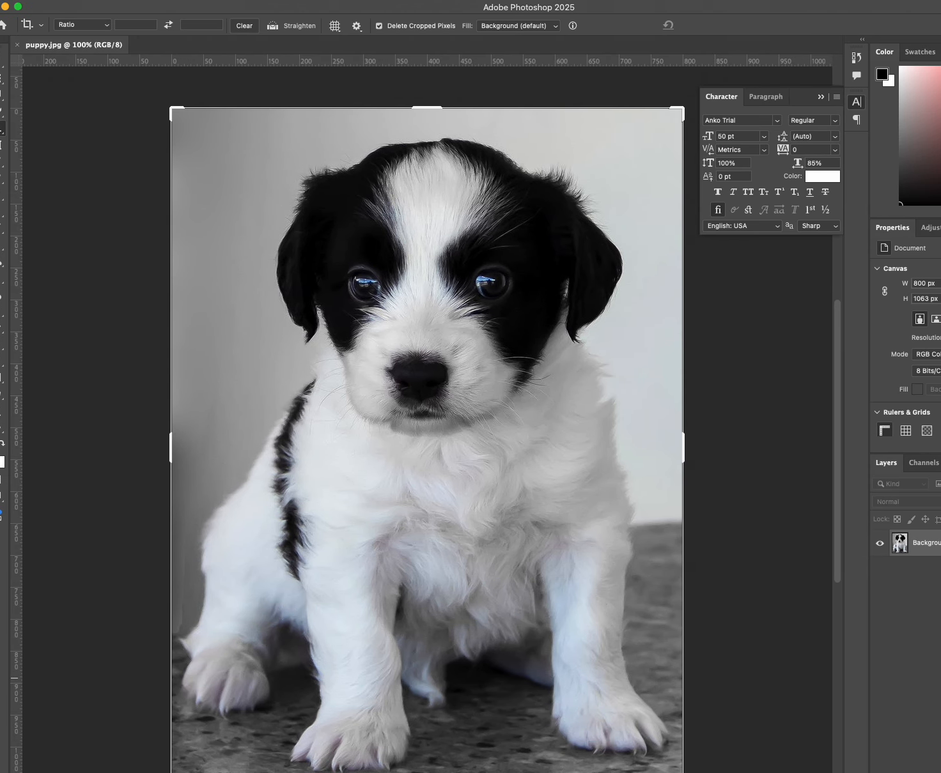
pyautogui.moveTo(940, 772); pyautogui.dragTo(937, 770)
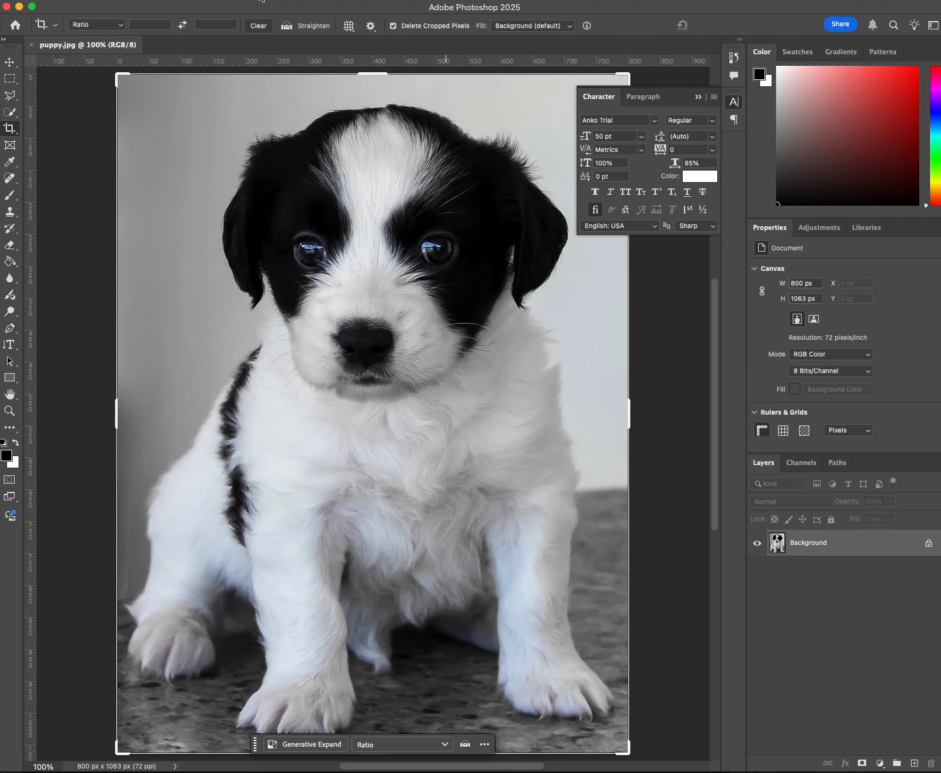
# - Select the puppy with Select Subject and add a layer mask from the selection
pyautogui.click(262, 0)
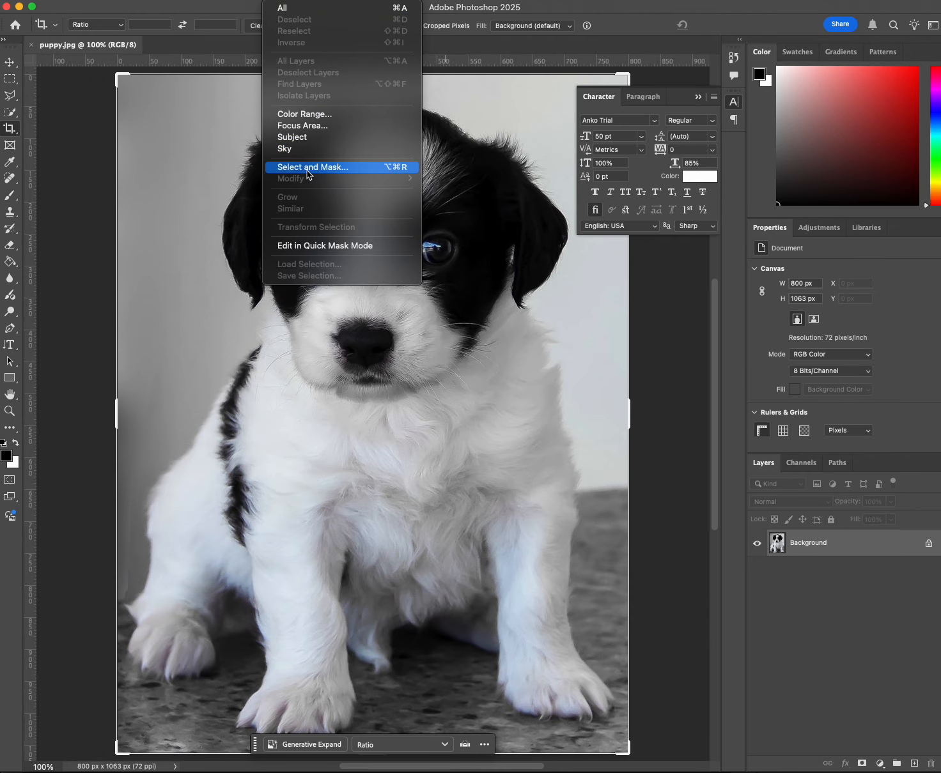
pyautogui.click(294, 137)
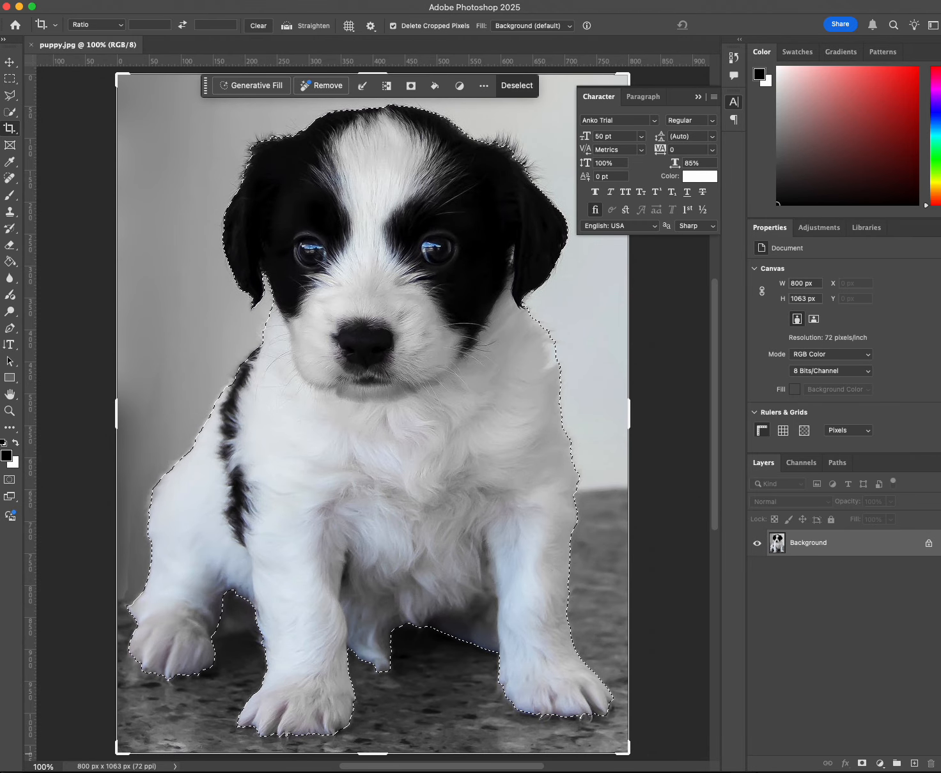
pyautogui.click(862, 763)
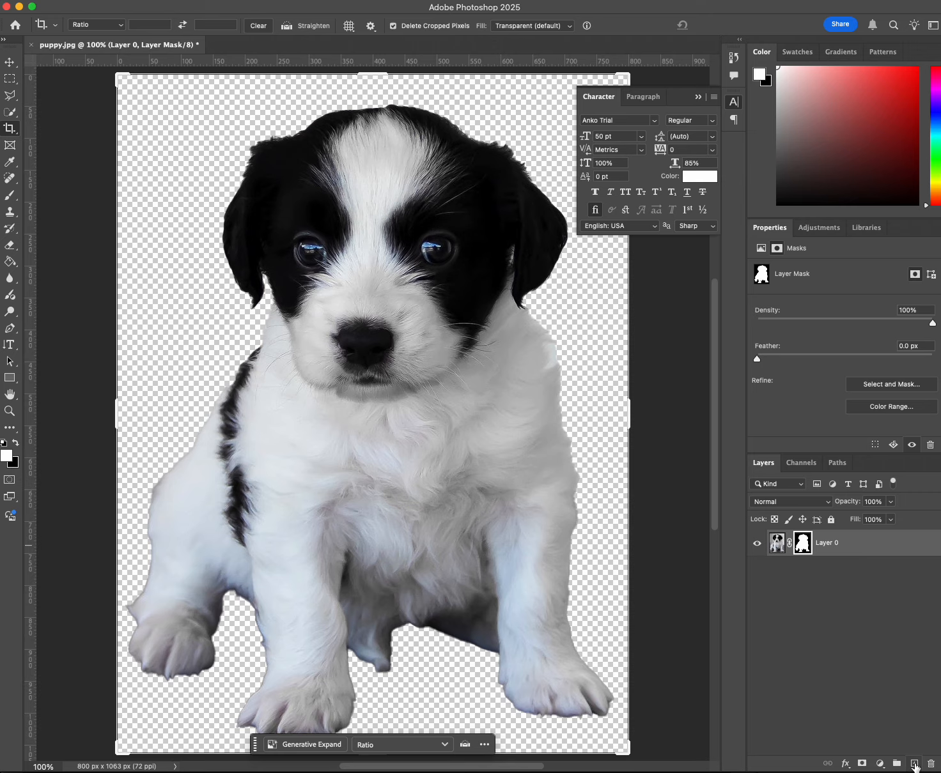
# - Add a new layer beneath the masked puppy and fill it with bright blue using the Paint Bucket
pyautogui.click(914, 763)
pyautogui.moveTo(826, 556); pyautogui.dragTo(830, 599)
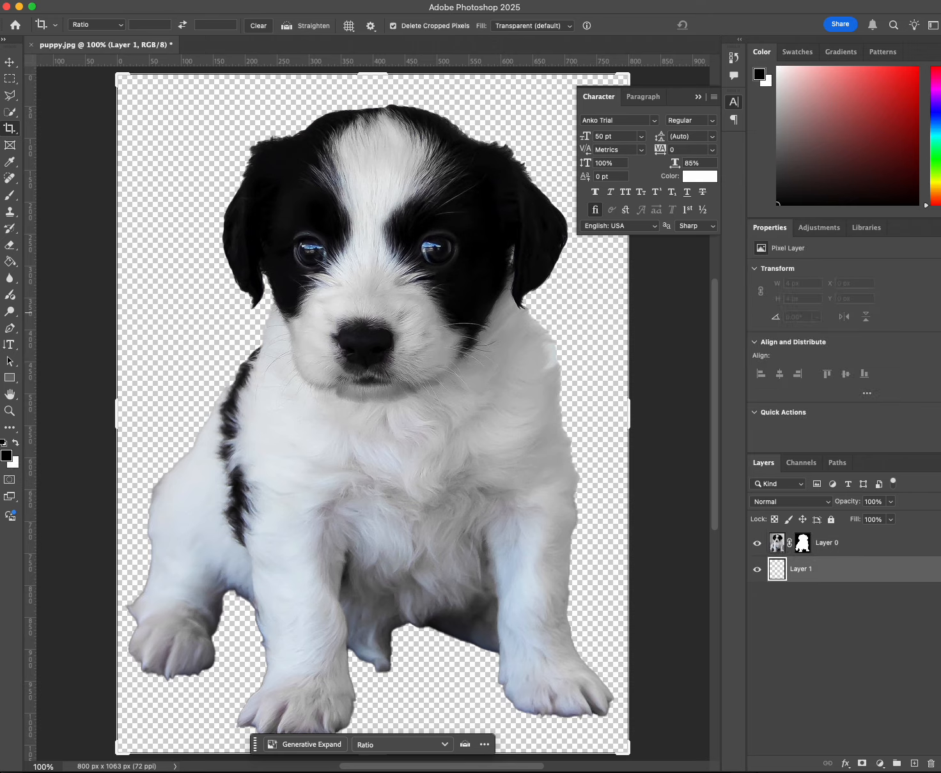
pyautogui.click(10, 261)
pyautogui.click(6, 456)
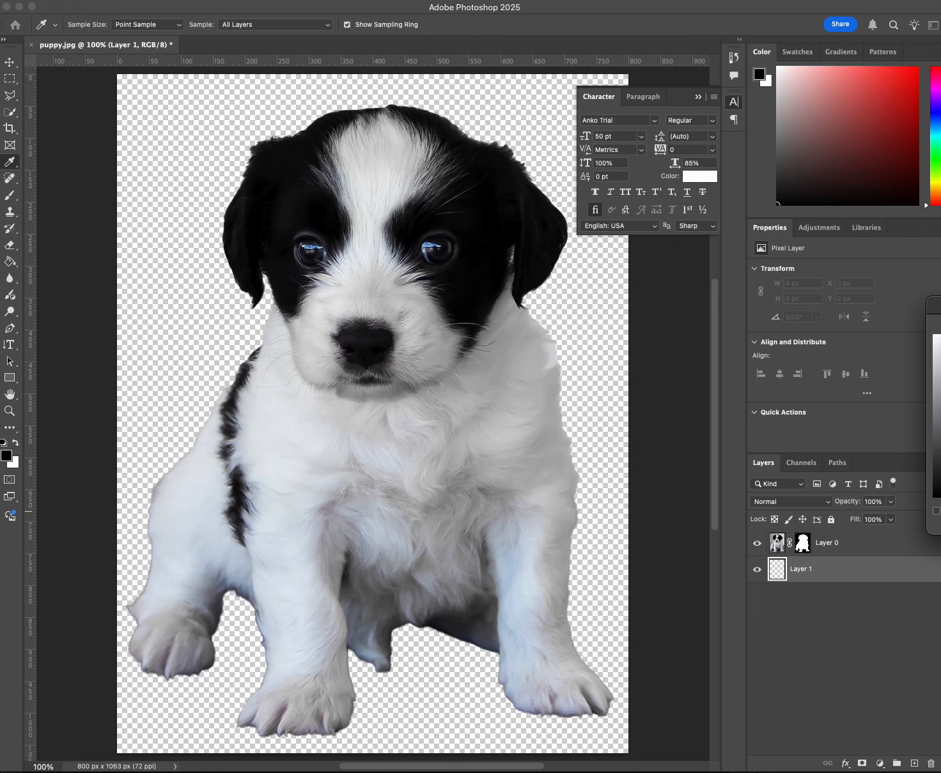
pyautogui.press('Return')
pyautogui.click(616, 377)
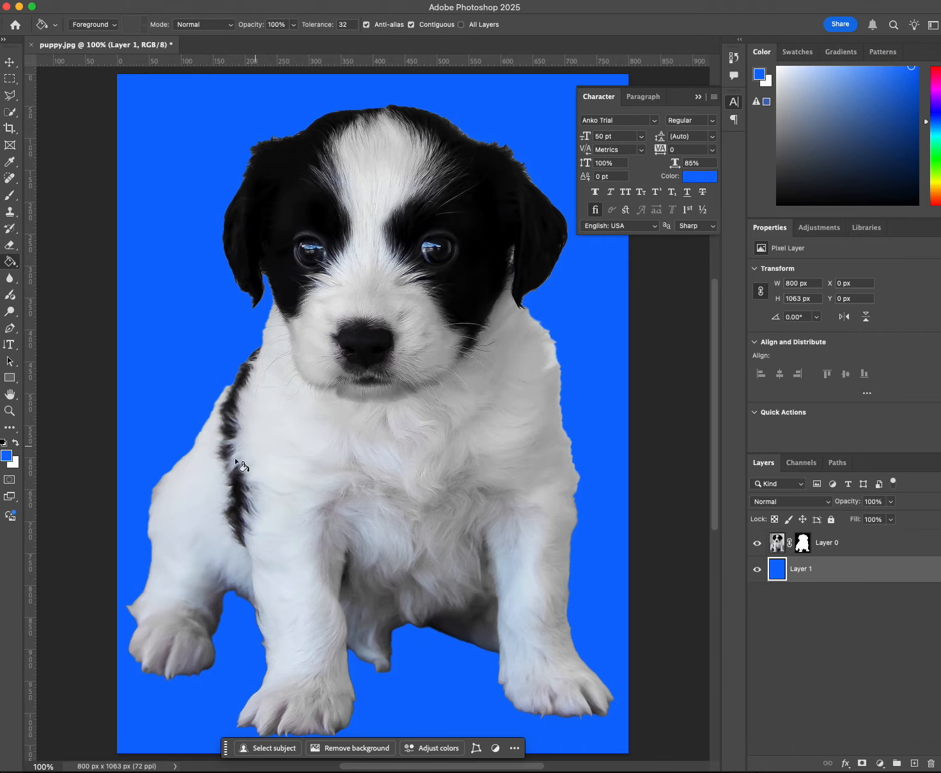
# - Duplicate Layer 0, hide the original masked layer, delete the copy's layer mask and collapse the Character panel
pyautogui.click(833, 547)
pyautogui.moveTo(850, 545); pyautogui.dragTo(914, 761)
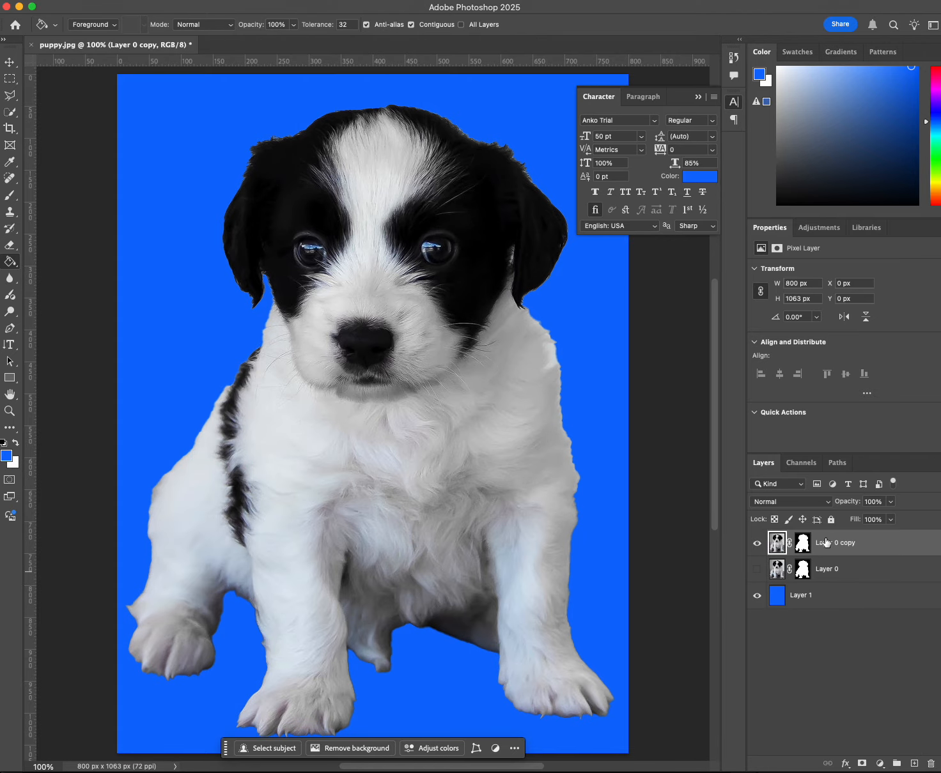
pyautogui.rightClick(803, 542)
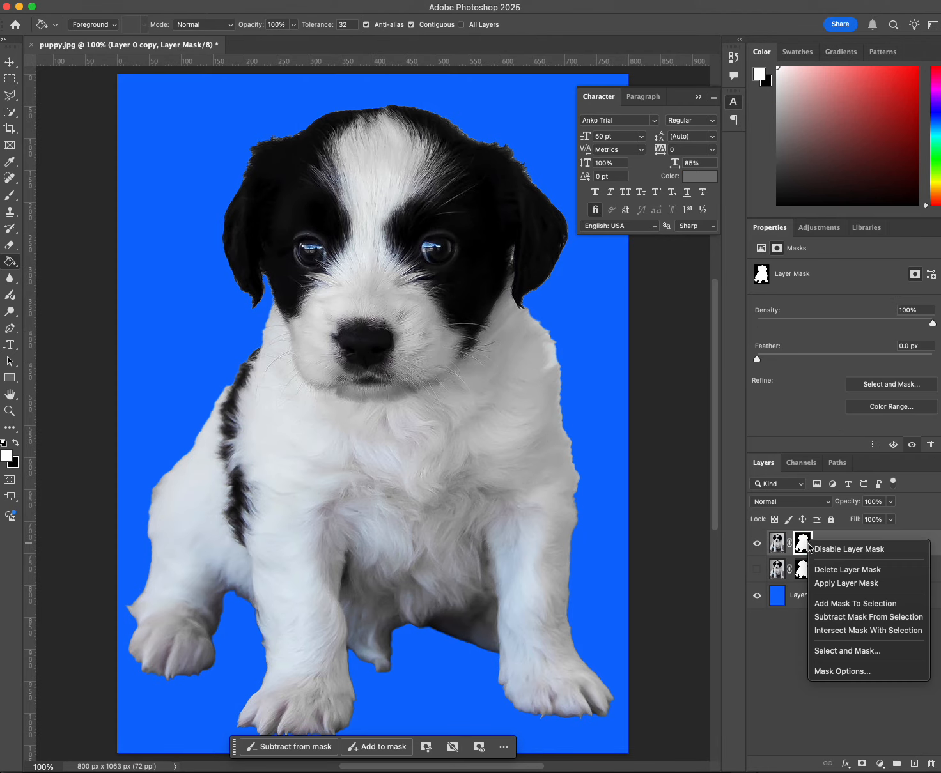
pyautogui.click(841, 570)
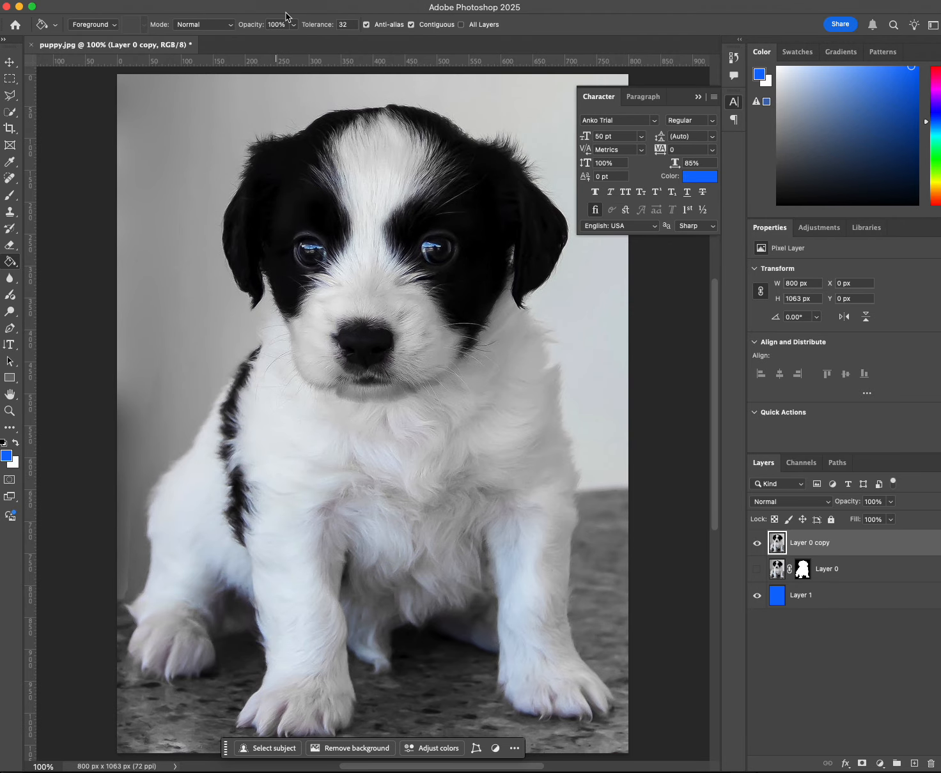
pyautogui.click(698, 98)
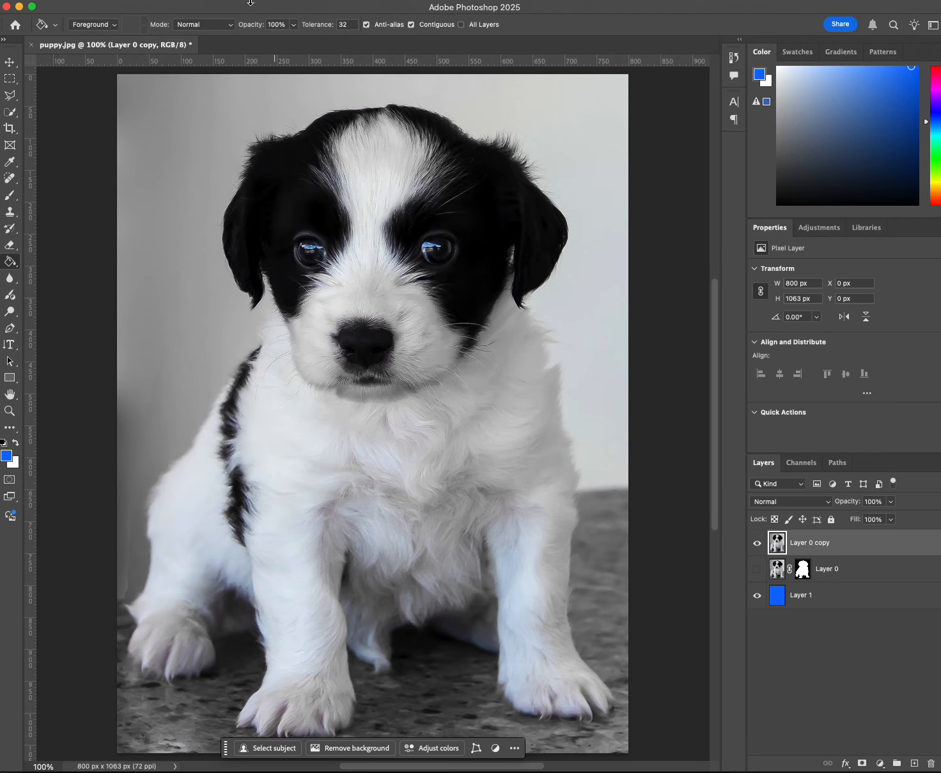
# - Select the puppy on Layer 0 copy with Select Subject and open the selection in Select and Mask
pyautogui.click(297, 0)
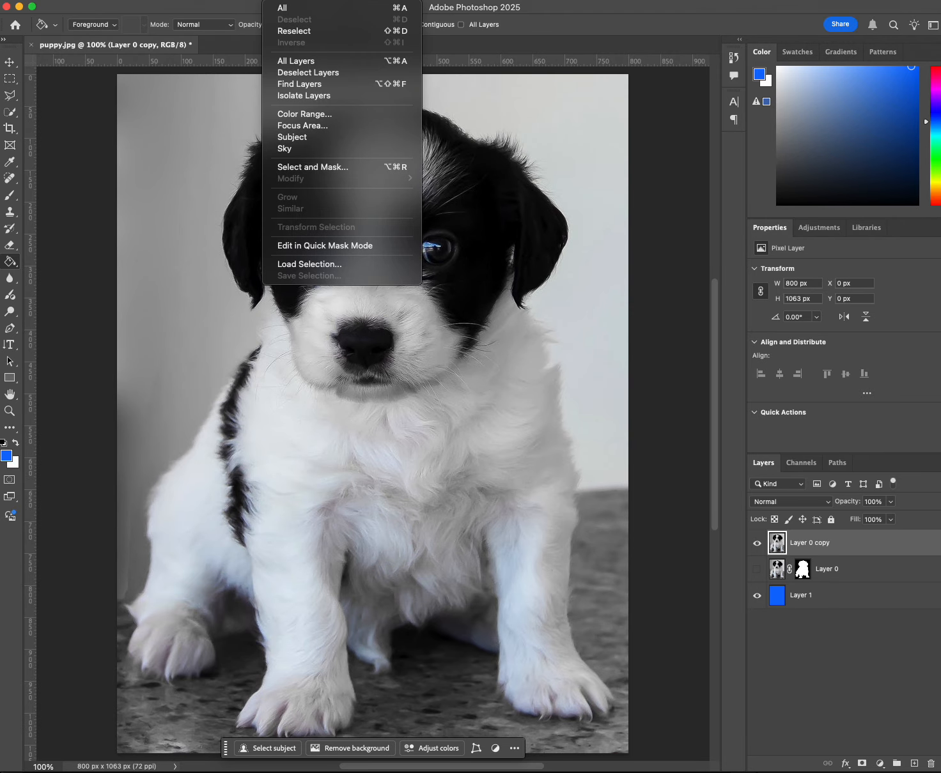
pyautogui.click(305, 141)
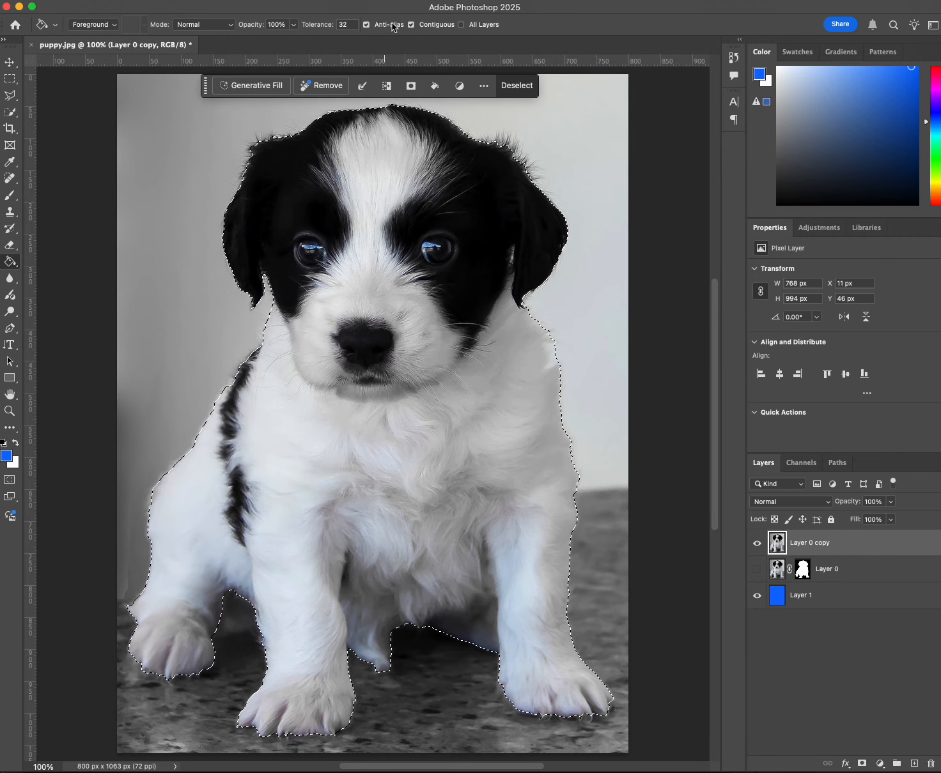
pyautogui.click(318, 1)
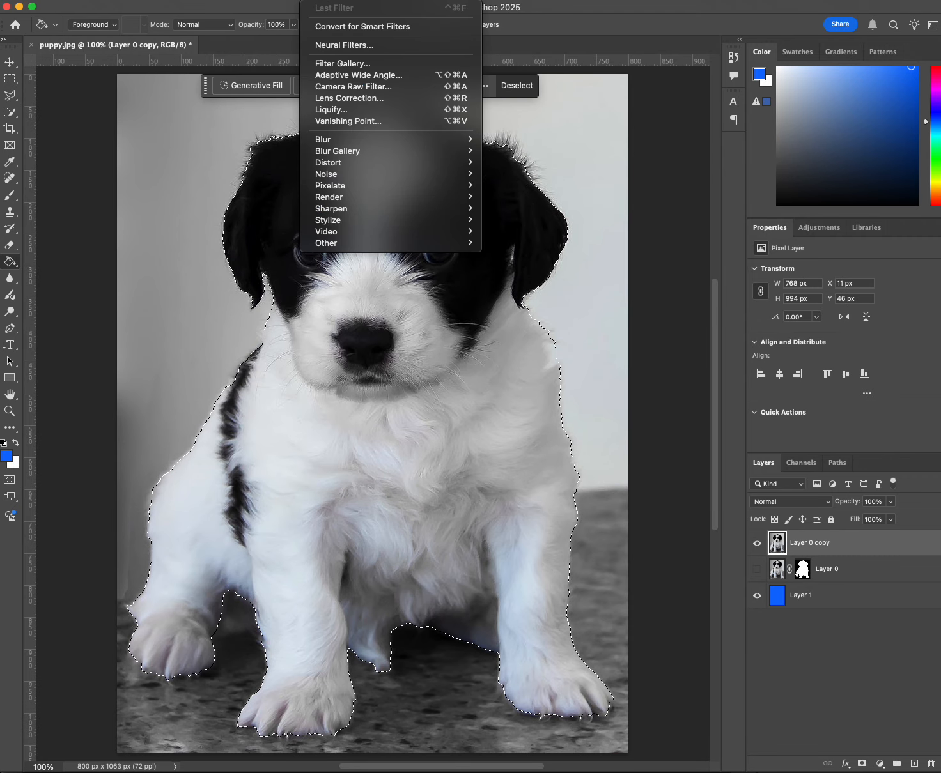
pyautogui.moveTo(280, 1)
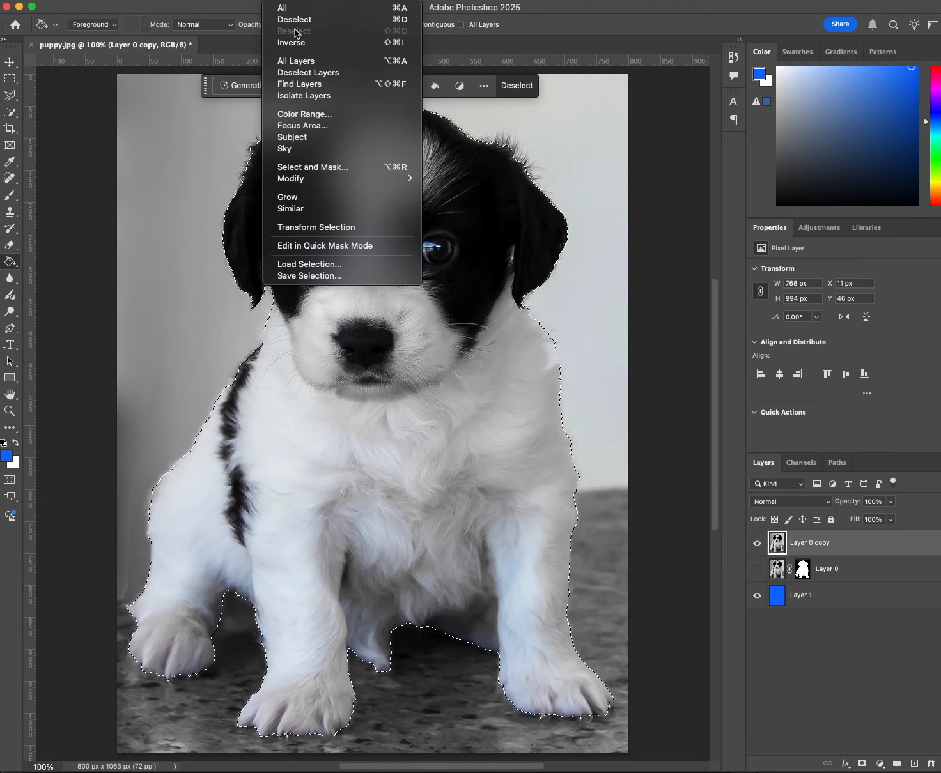
pyautogui.click(343, 176)
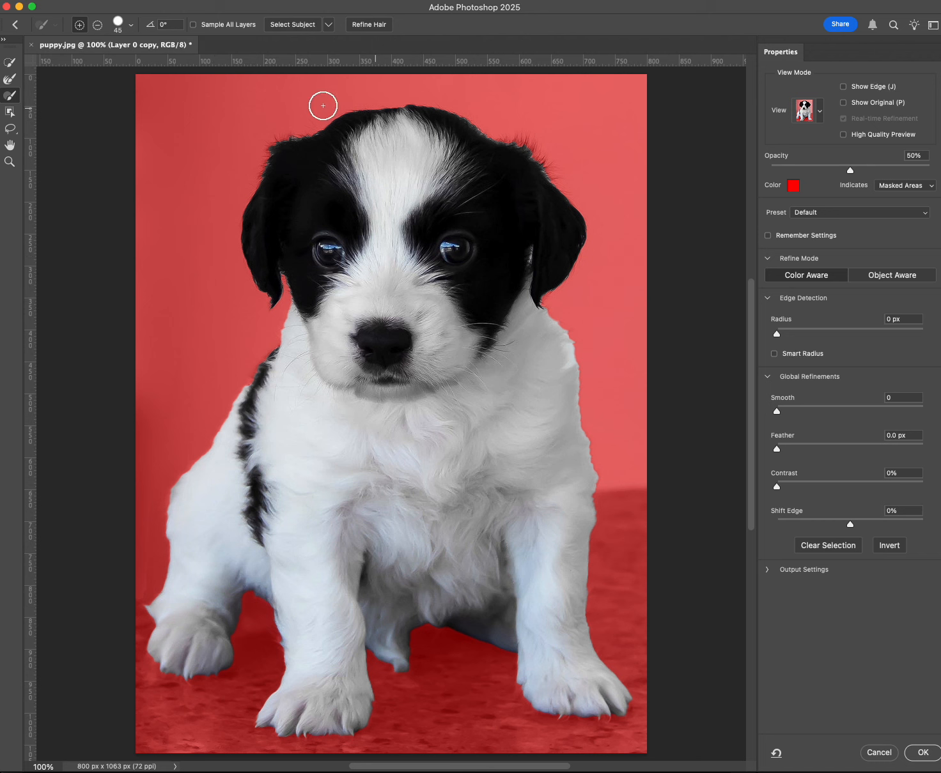
# - Paint along the puppy's fur outline with the Refine Edge Brush, starting at size 30 and reducing it to 15
pyautogui.click(9, 81)
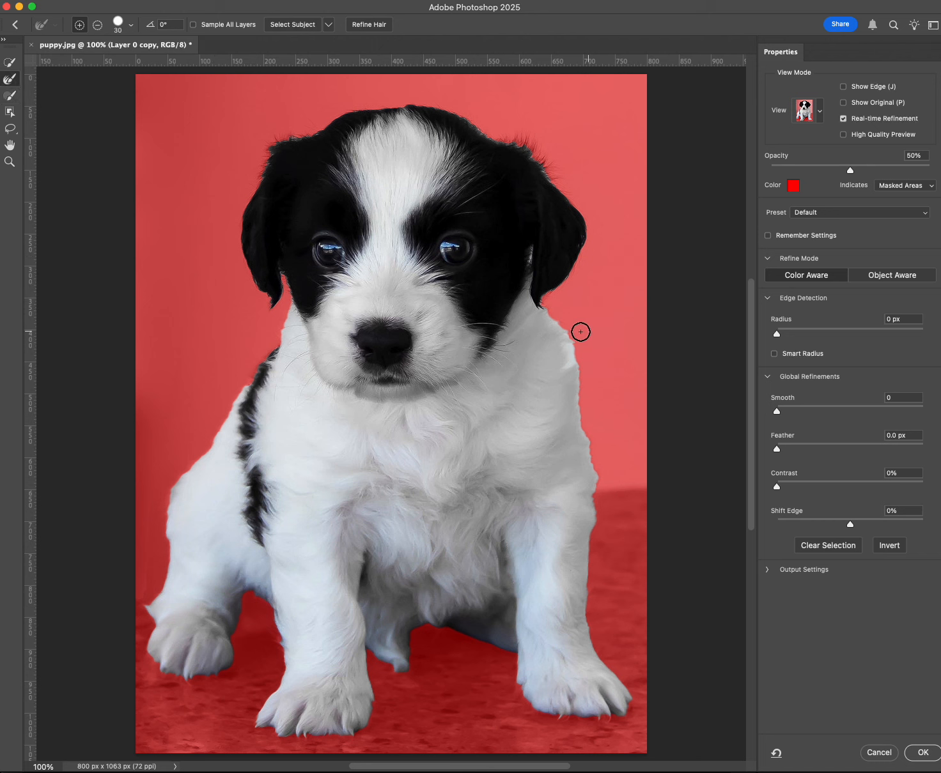
pyautogui.moveTo(549, 313)
pyautogui.mouseDown()
pyautogui.moveTo(571, 367)
pyautogui.moveTo(583, 369)
pyautogui.moveTo(601, 508)
pyautogui.moveTo(591, 595)
pyautogui.moveTo(599, 658)
pyautogui.mouseUp()
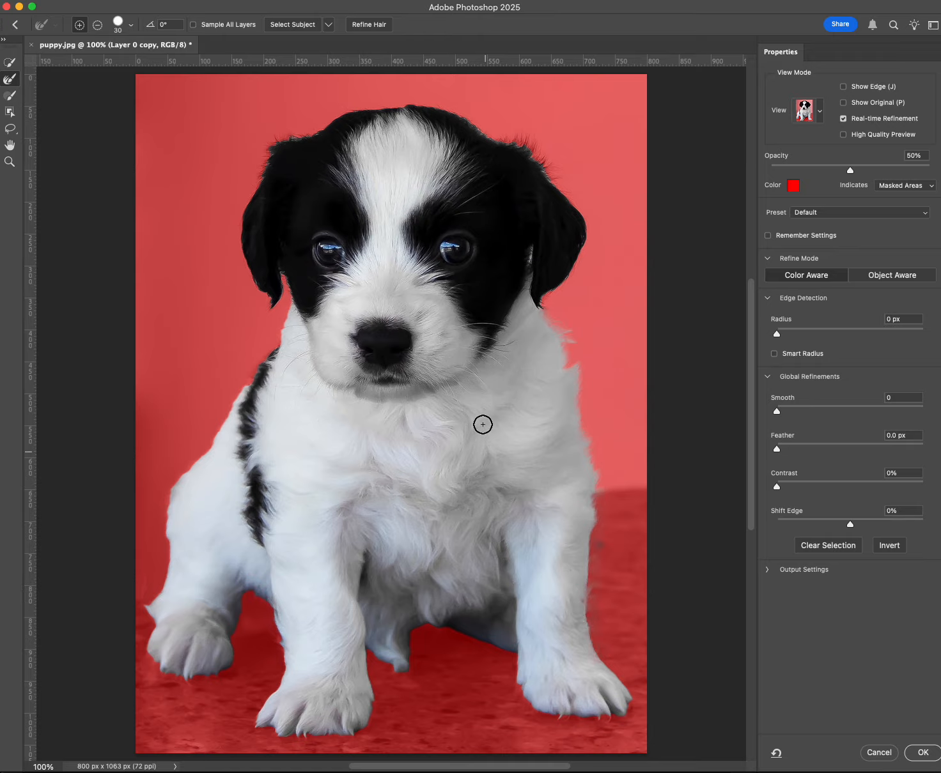
pyautogui.moveTo(558, 182)
pyautogui.mouseDown()
pyautogui.moveTo(520, 134)
pyautogui.moveTo(500, 139)
pyautogui.moveTo(449, 105)
pyautogui.moveTo(401, 100)
pyautogui.moveTo(267, 143)
pyautogui.moveTo(237, 217)
pyautogui.moveTo(260, 305)
pyautogui.moveTo(281, 315)
pyautogui.moveTo(282, 280)
pyautogui.moveTo(263, 355)
pyautogui.moveTo(225, 394)
pyautogui.moveTo(219, 423)
pyautogui.moveTo(158, 510)
pyautogui.moveTo(163, 563)
pyautogui.moveTo(162, 532)
pyautogui.mouseUp()
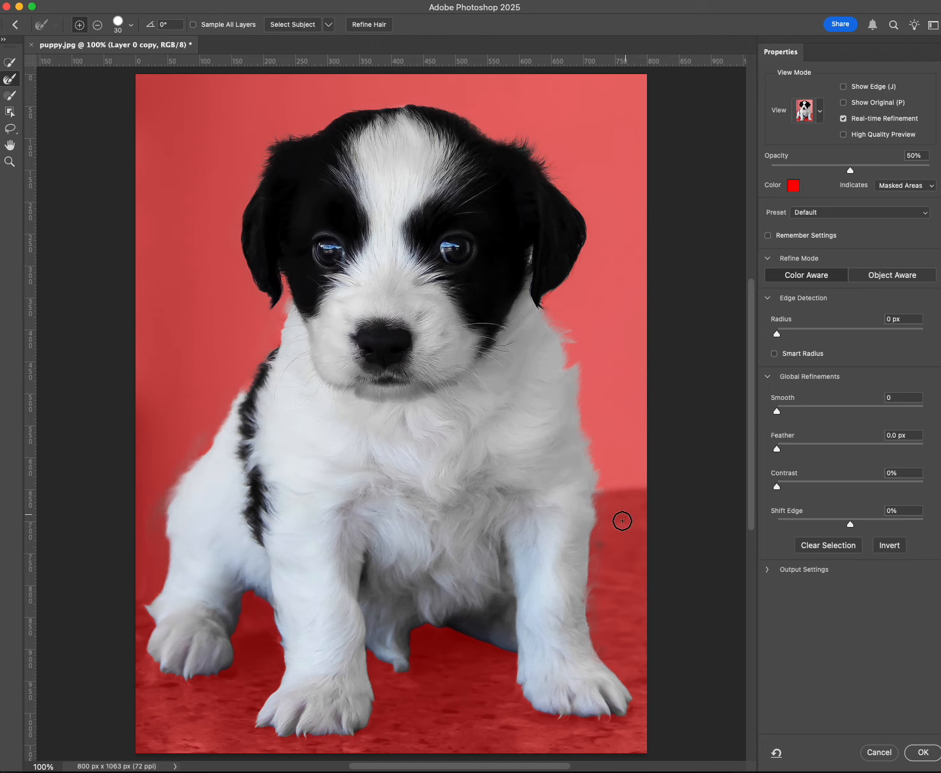
pyautogui.press('[')
pyautogui.press('[')
pyautogui.press('[')
pyautogui.moveTo(284, 654)
pyautogui.mouseDown()
pyautogui.moveTo(266, 596)
pyautogui.moveTo(248, 590)
pyautogui.moveTo(227, 634)
pyautogui.moveTo(234, 671)
pyautogui.moveTo(183, 675)
pyautogui.moveTo(158, 663)
pyautogui.moveTo(147, 613)
pyautogui.moveTo(166, 557)
pyautogui.moveTo(164, 579)
pyautogui.moveTo(171, 512)
pyautogui.mouseUp()
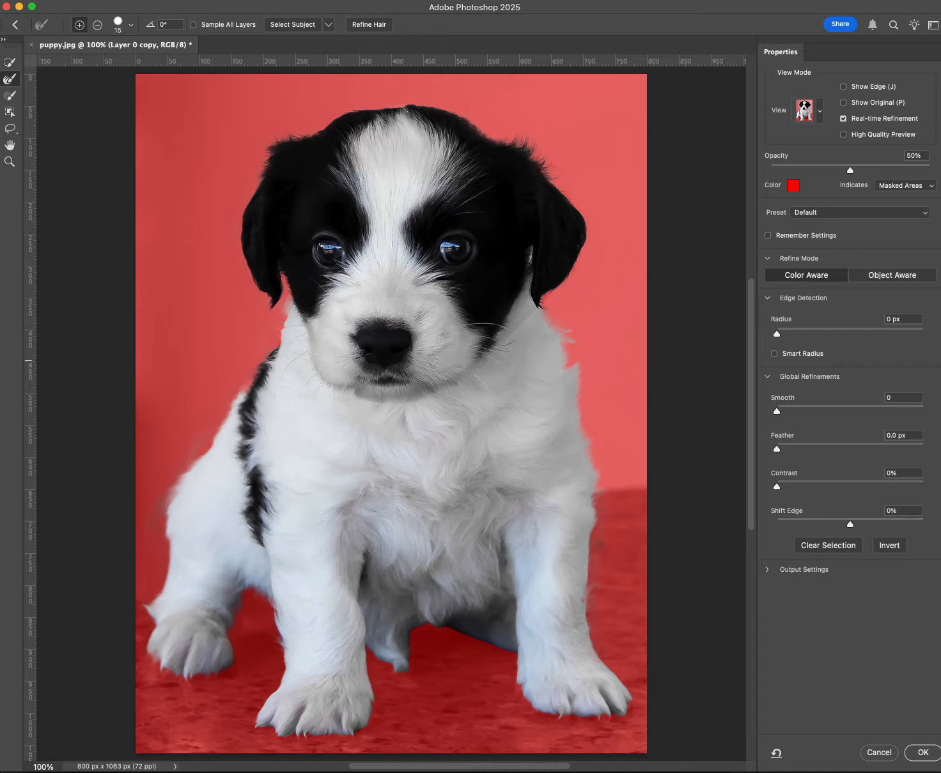
# - Accept the refined selection and add it to Layer 0 copy as a layer mask
pyautogui.click(9, 95)
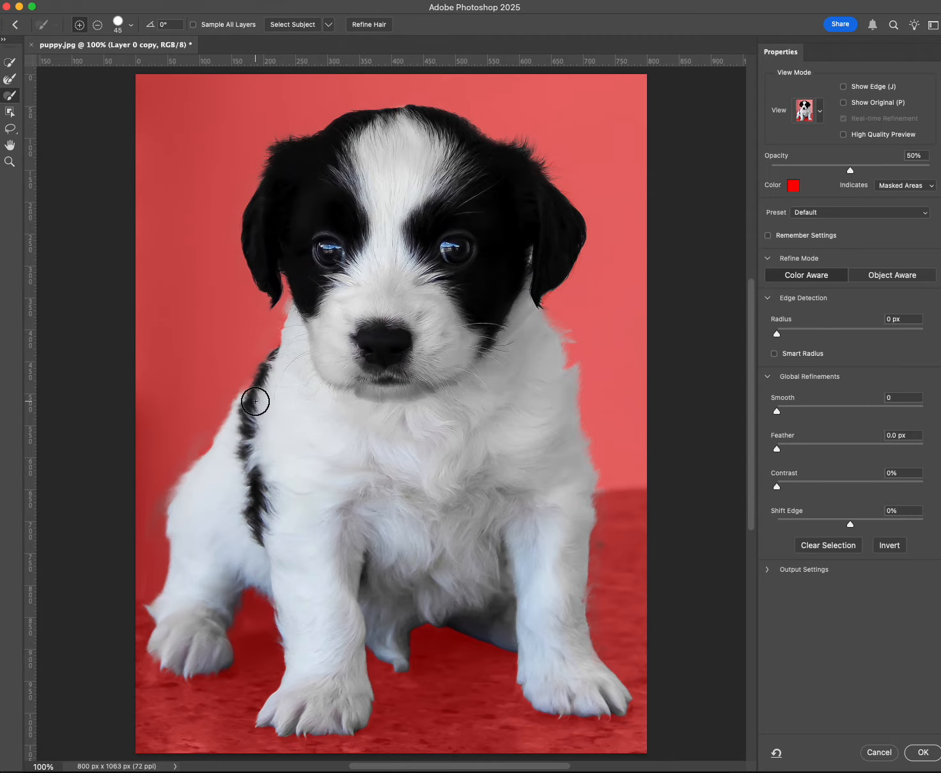
pyautogui.press('Return')
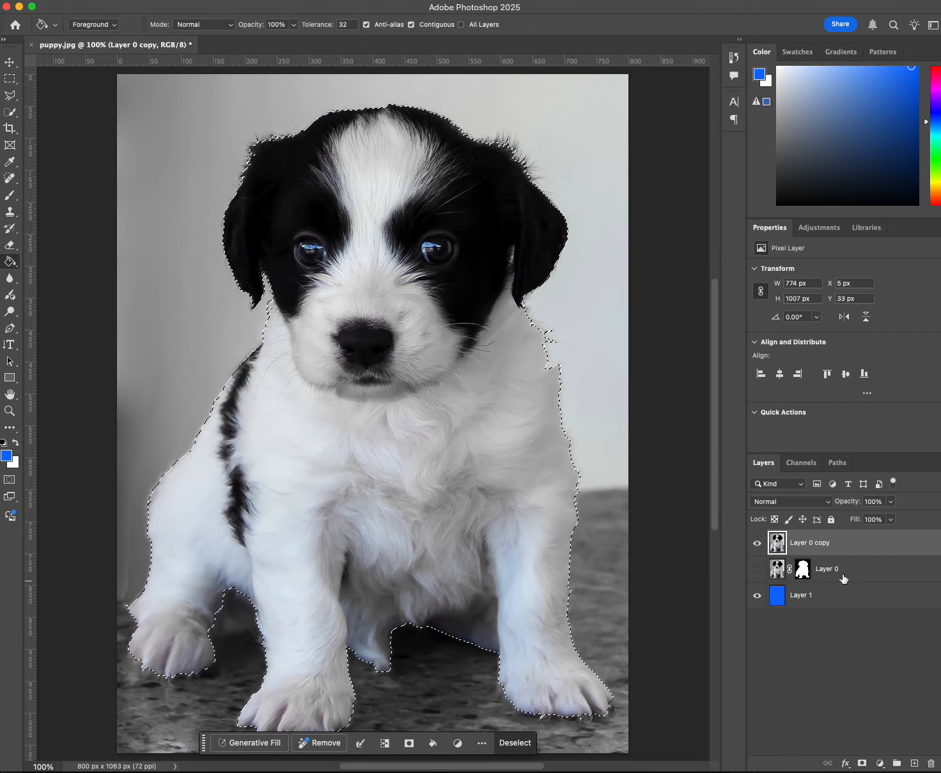
pyautogui.click(861, 764)
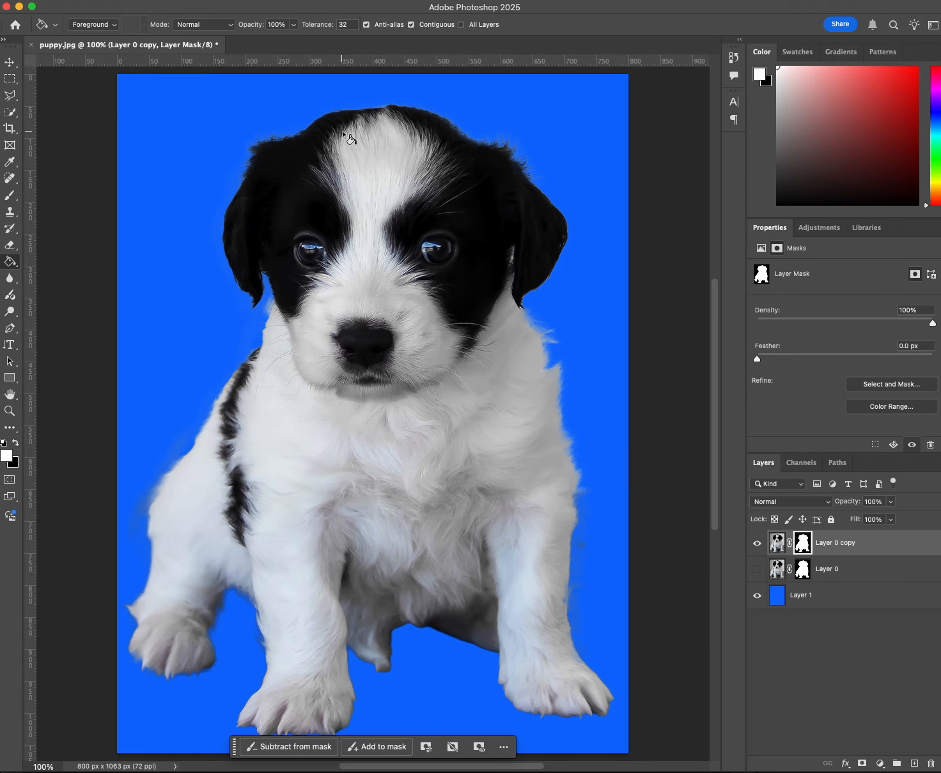
# - Toggle the visibility of Layer 0 copy and Layer 0 to compare the refined and unrefined fur edges
pyautogui.click(757, 544)
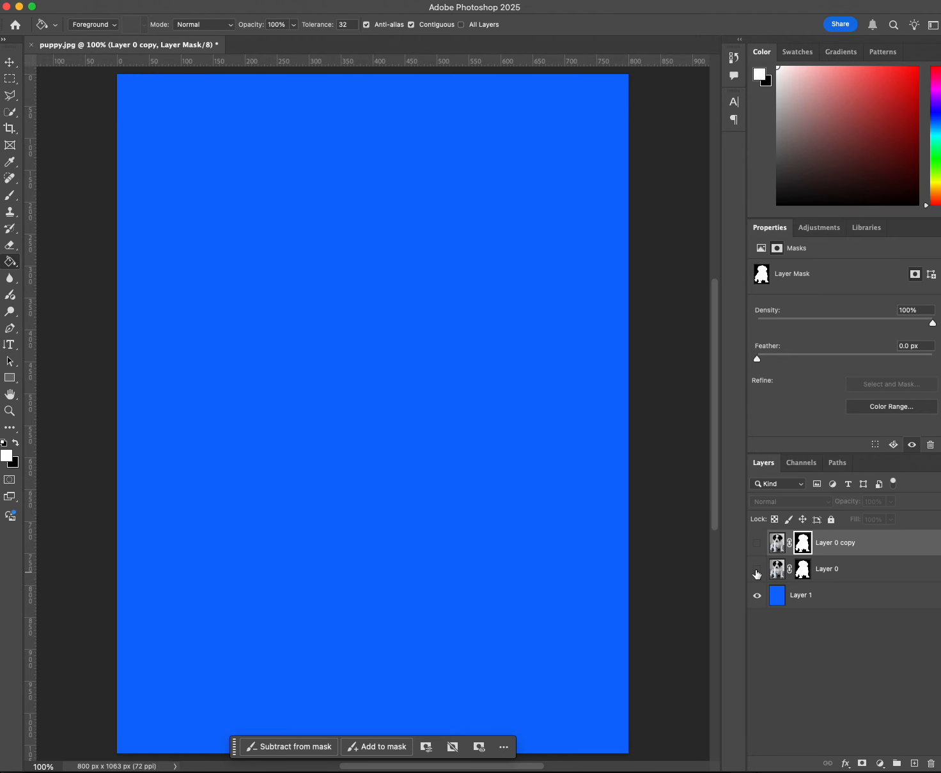
pyautogui.click(757, 569)
pyautogui.press('Return')
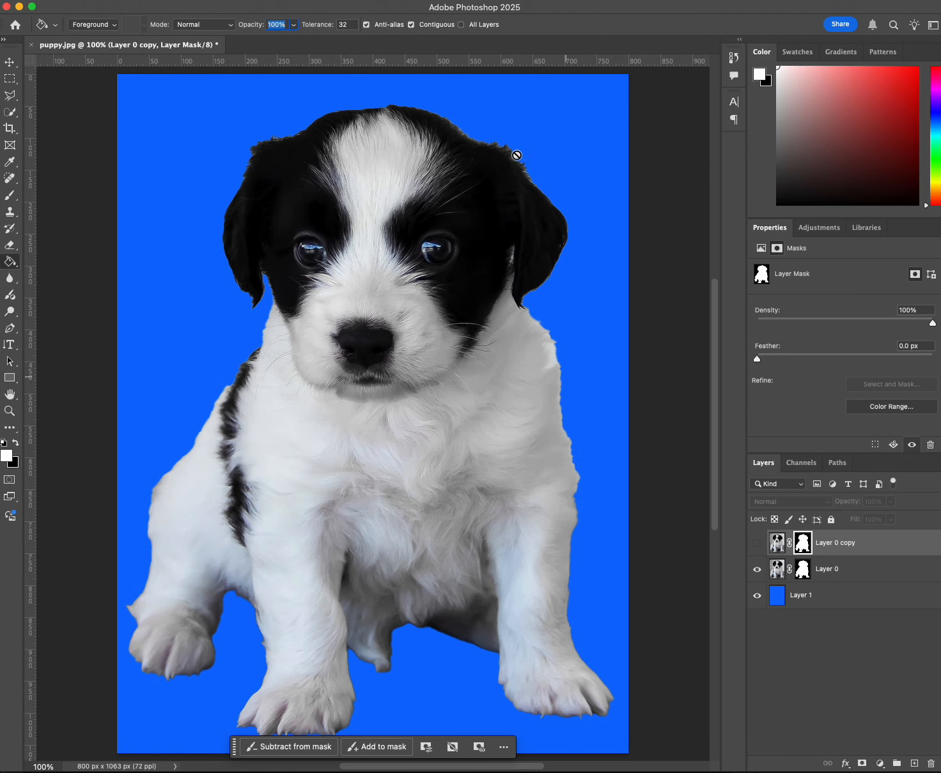
pyautogui.click(757, 545)
pyautogui.click(757, 569)
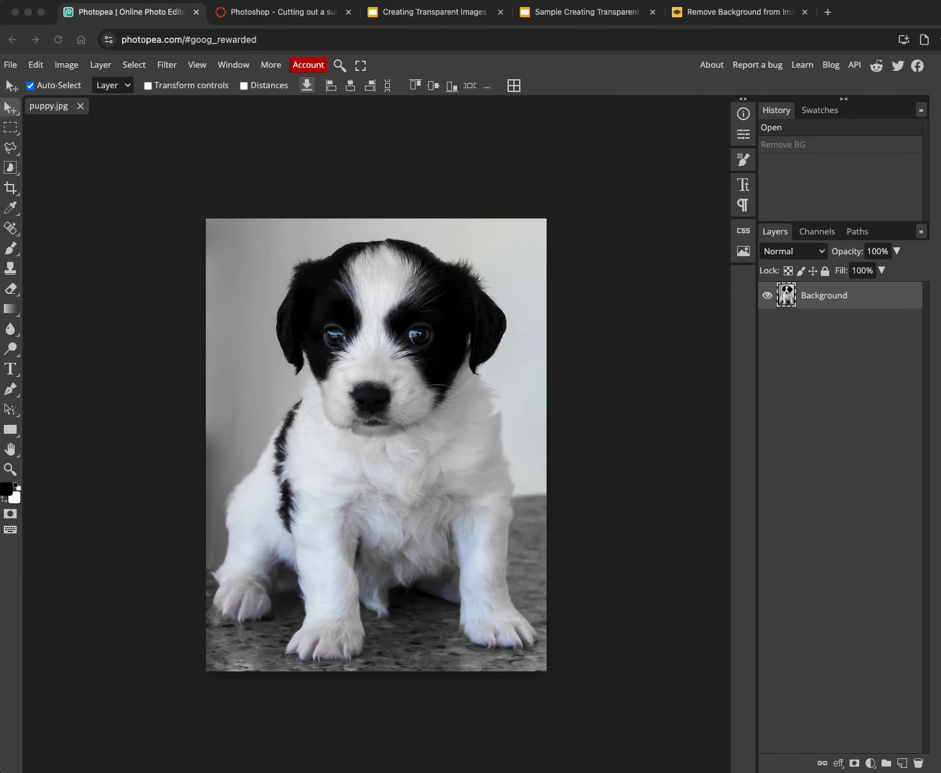
# - Switch to remove.bg in the browser and download the puppy cutout as the free 433 x 576 preview
pyautogui.click(732, 15)
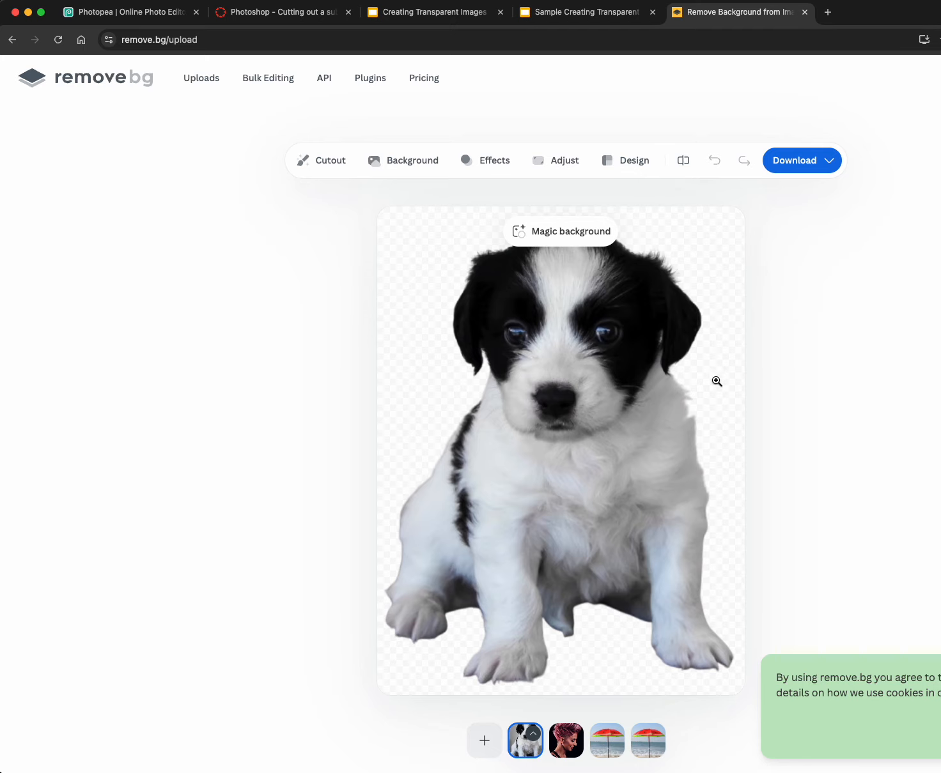
pyautogui.click(798, 164)
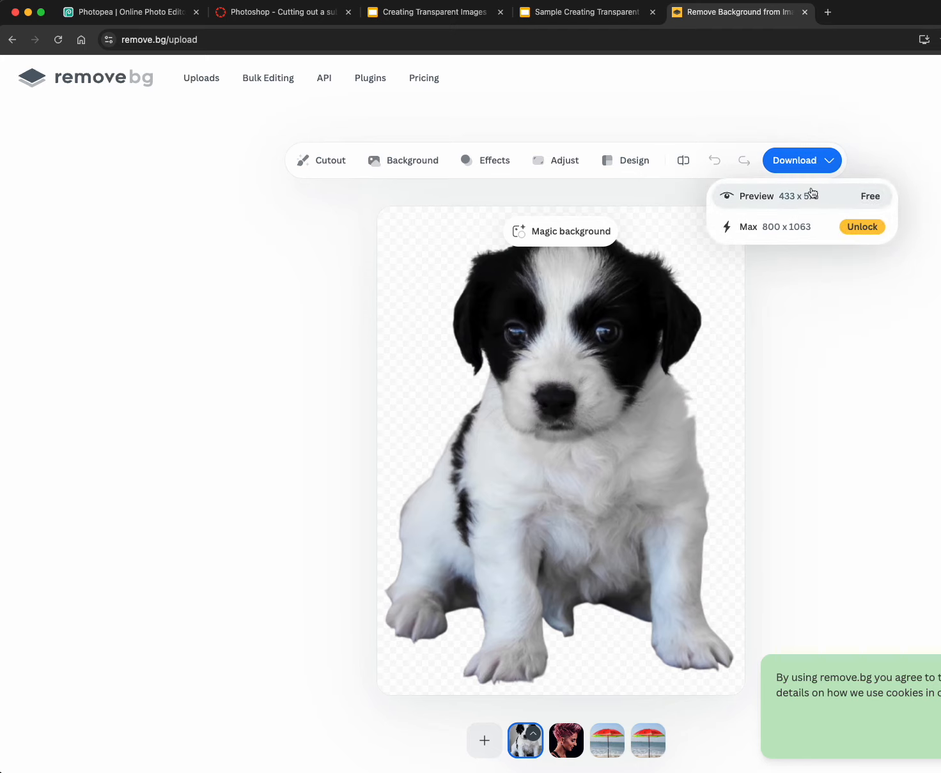
pyautogui.click(810, 195)
# - Upload puppy-removebg-preview.png to slide 8 of the Sample Creating Transparent Images presentation and place it under the "PNG with R.E." heading
pyautogui.click(559, 12)
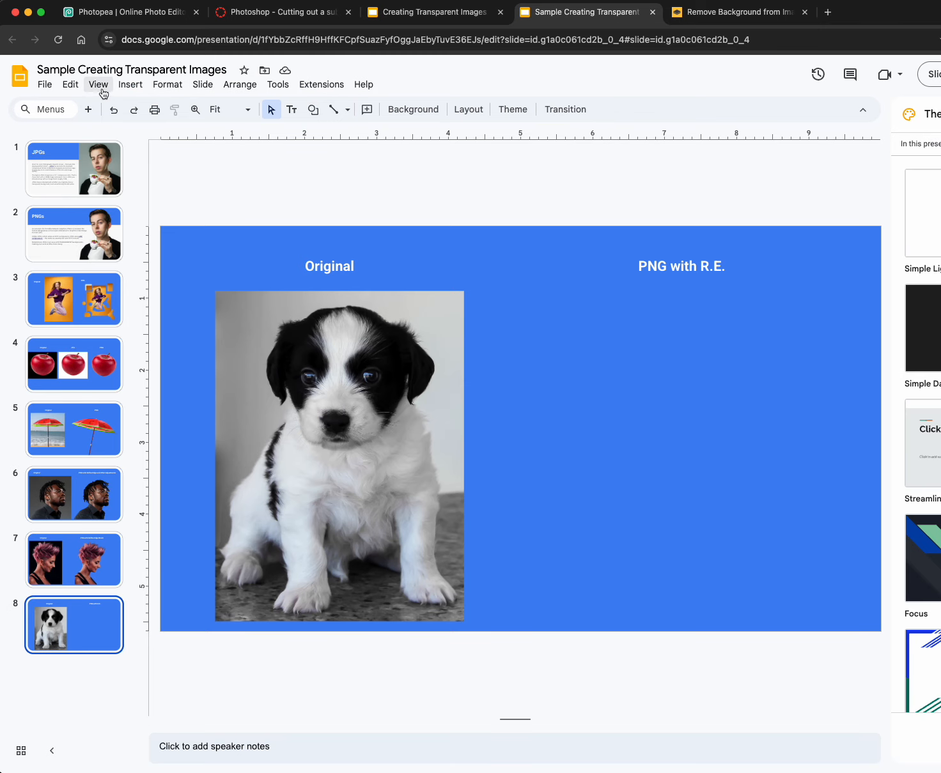
pyautogui.click(134, 89)
pyautogui.moveTo(162, 107)
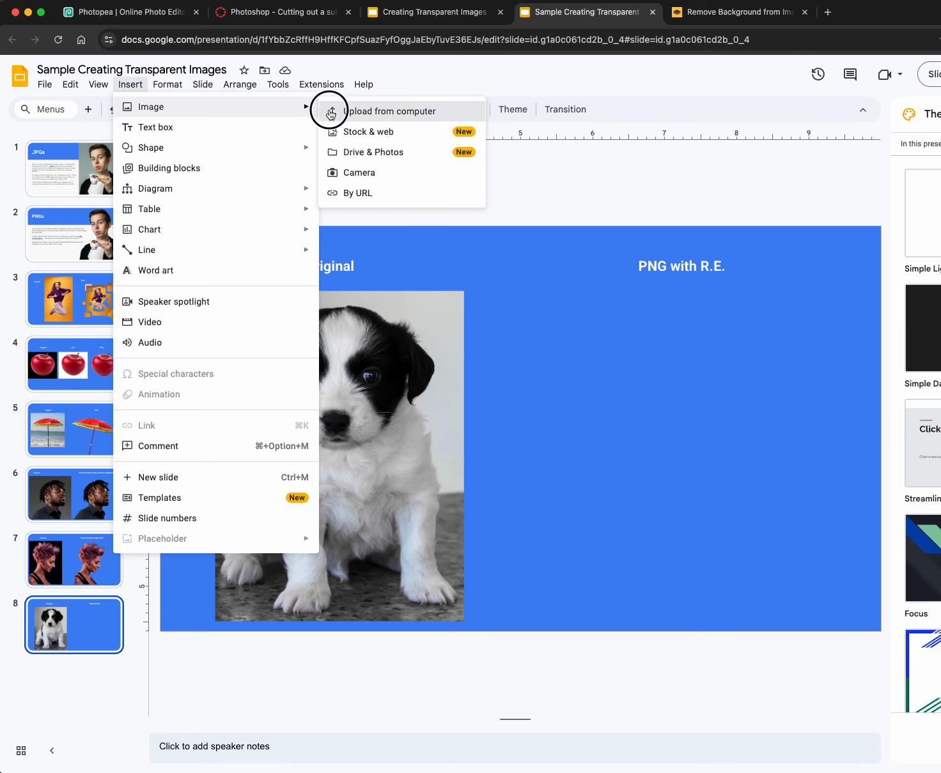
pyautogui.click(320, 109)
pyautogui.scroll(-5, 476, 455)
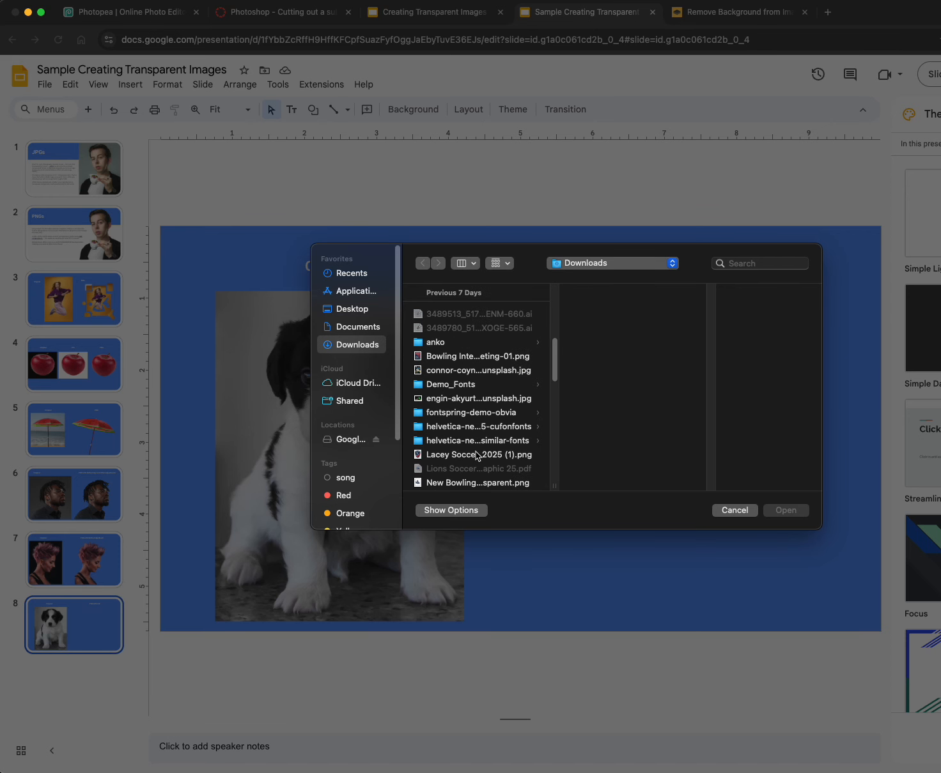
pyautogui.scroll(5, 469, 471)
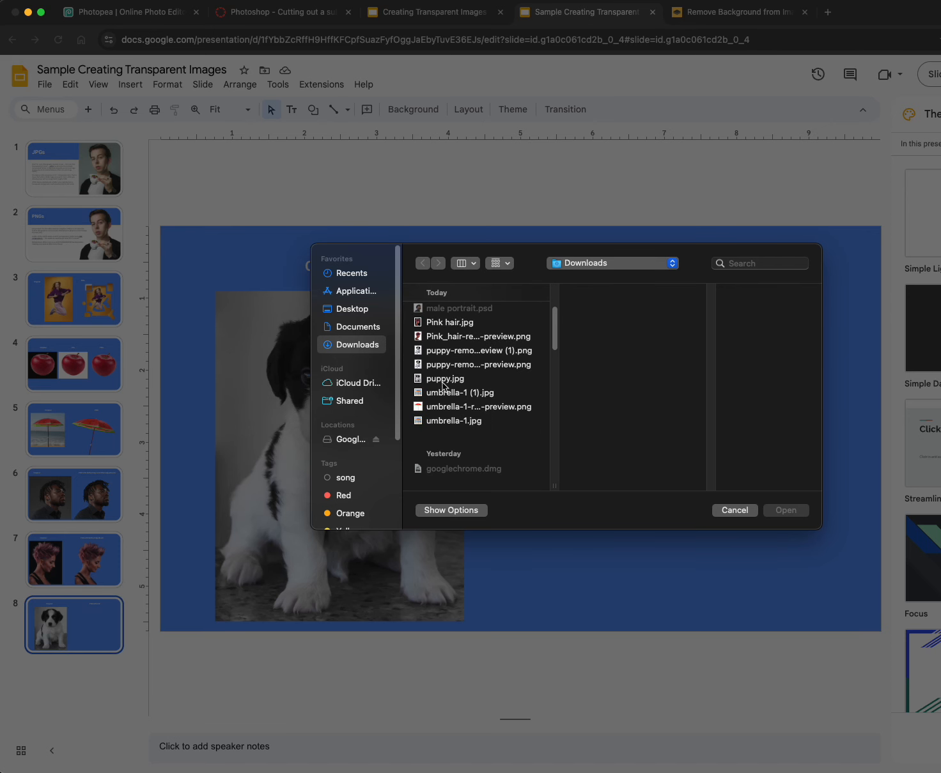
pyautogui.click(466, 363)
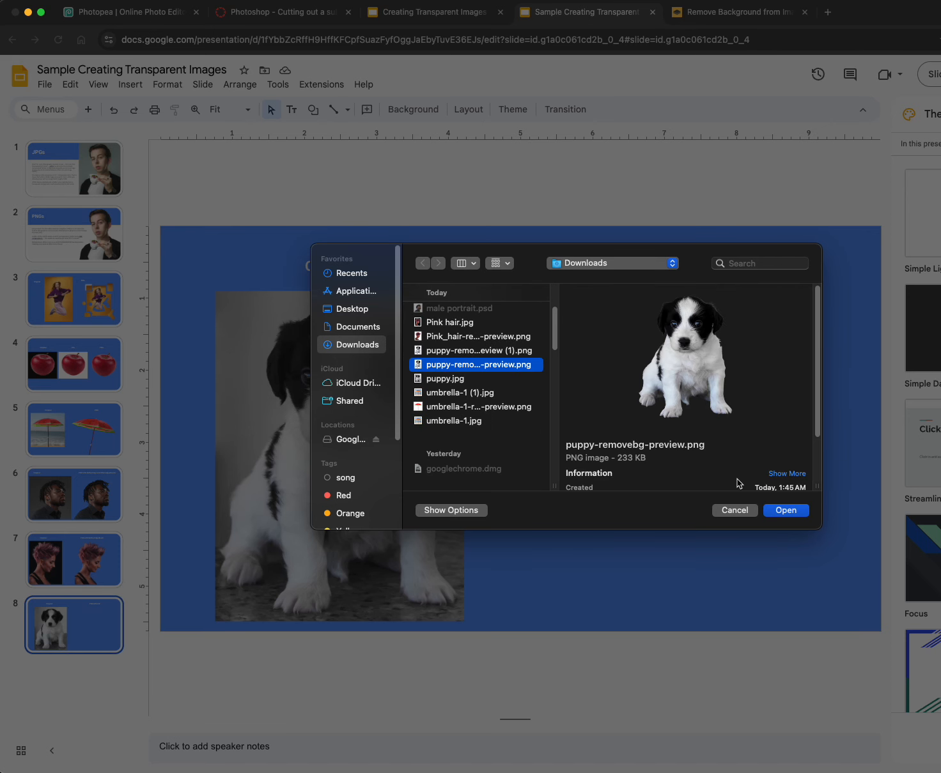
pyautogui.click(788, 513)
pyautogui.moveTo(619, 449); pyautogui.dragTo(686, 455)
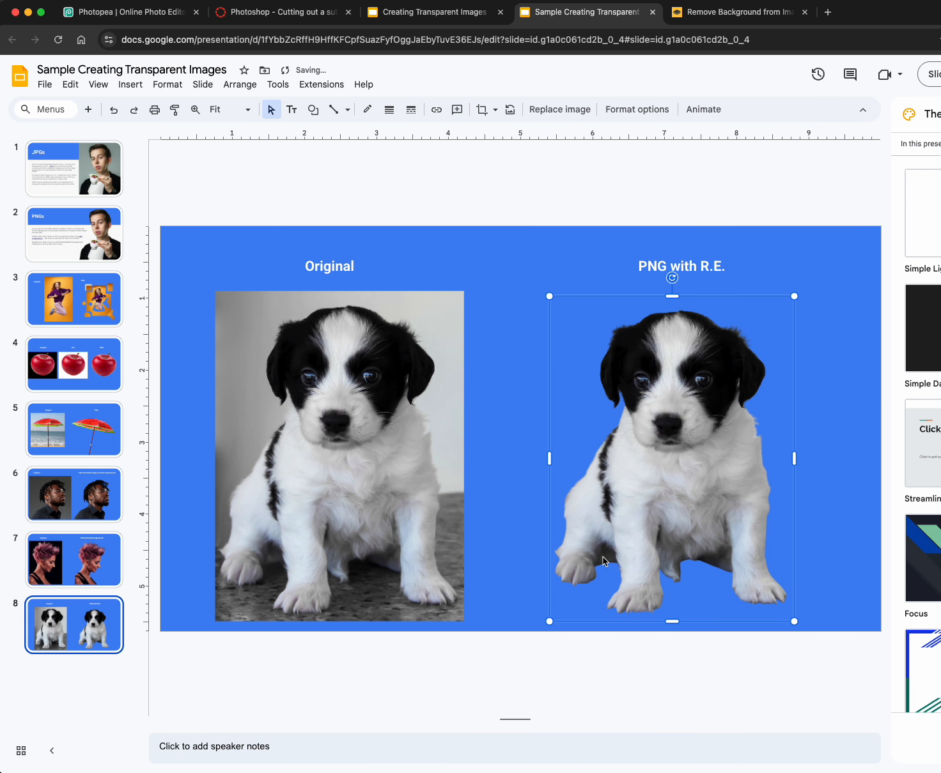
pyautogui.click(551, 257)
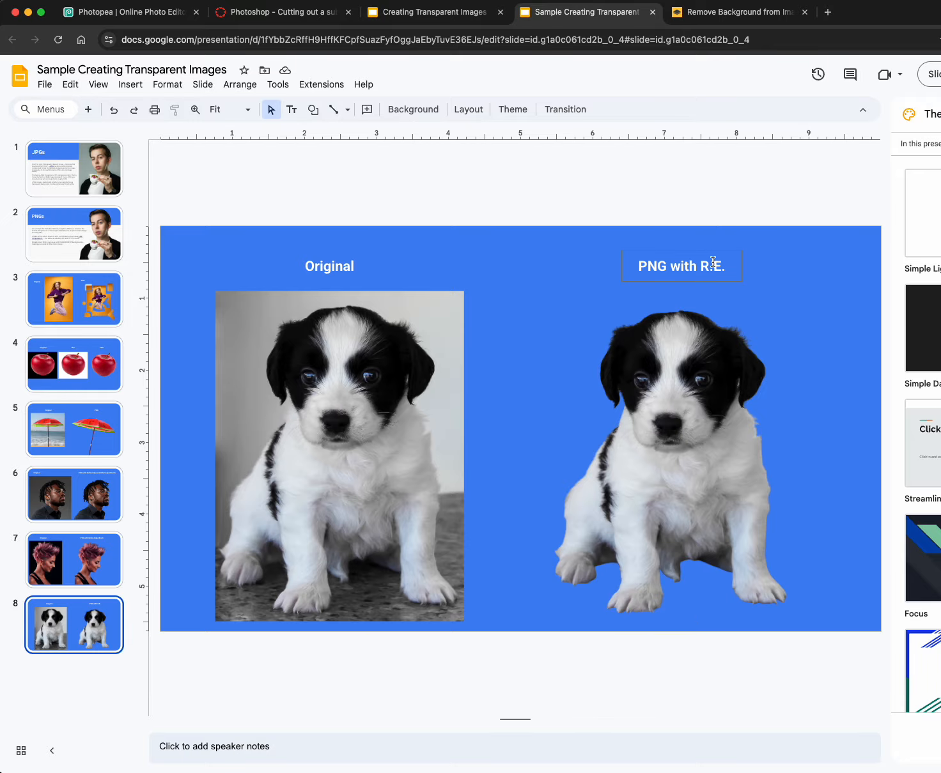
# - Review slides 3 to 8 to compare the original images with their transparent PNG cutouts
pyautogui.click(64, 317)
pyautogui.click(70, 381)
pyautogui.click(74, 441)
pyautogui.click(78, 486)
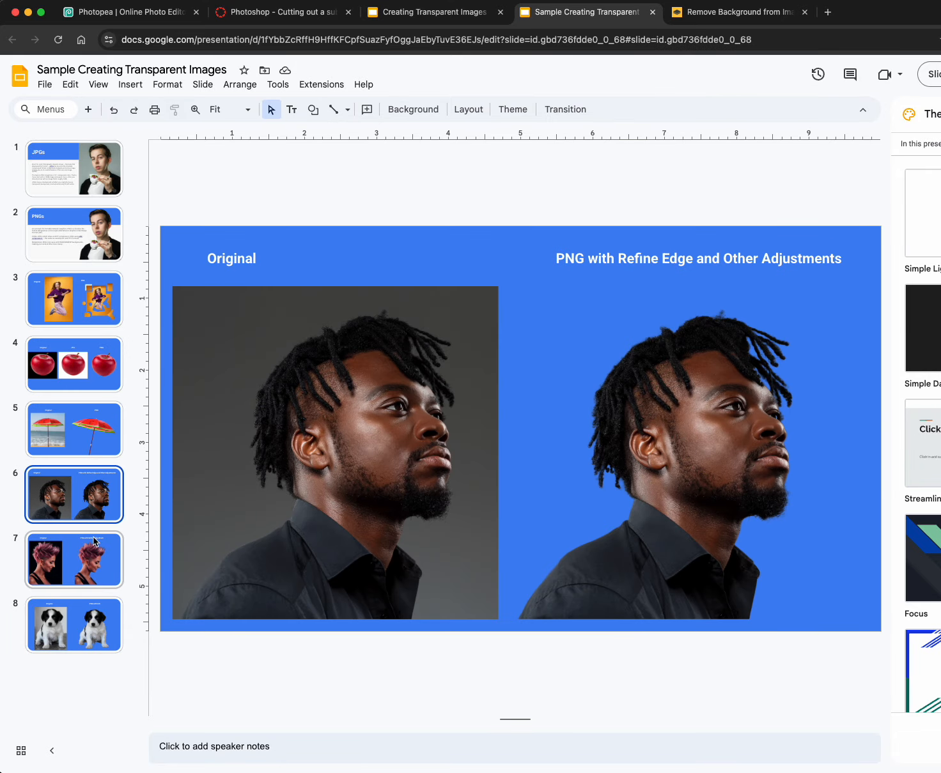
pyautogui.click(81, 572)
pyautogui.click(69, 629)
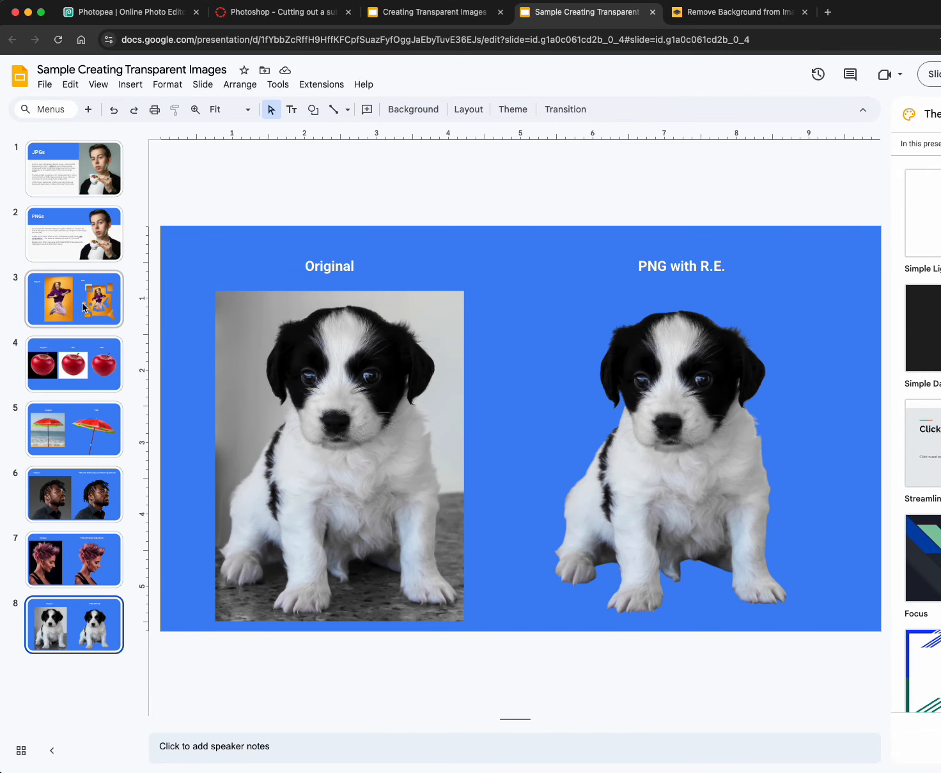
pyautogui.click(61, 284)
# - Switch between Photopea and remove.bg to compare the two tools' views of the puppy image
pyautogui.click(118, 16)
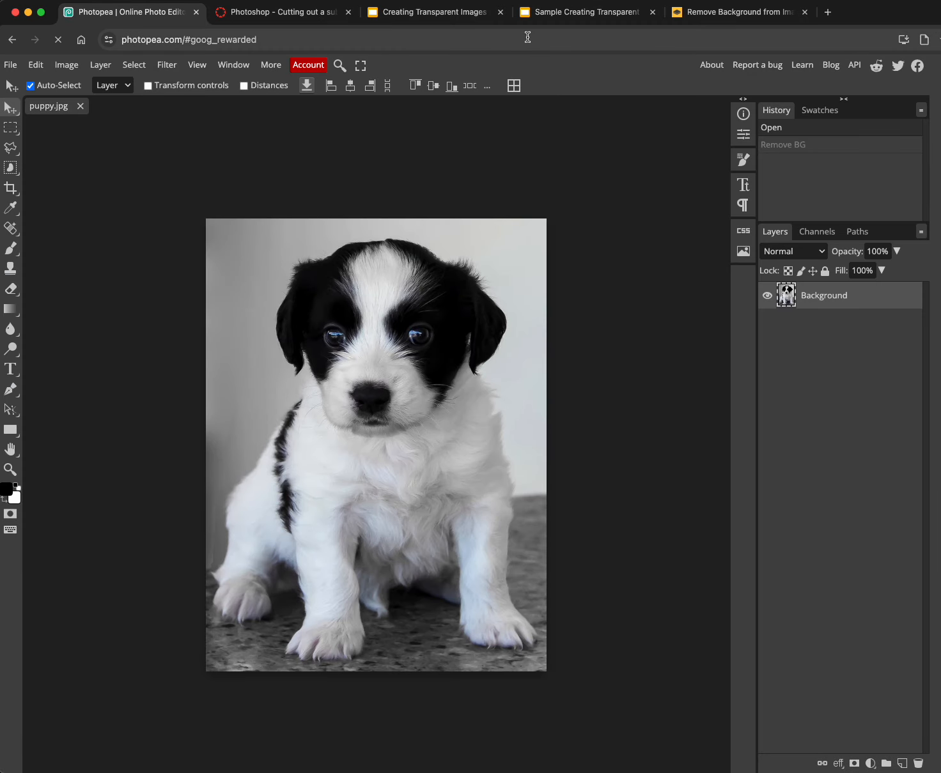
pyautogui.click(676, 11)
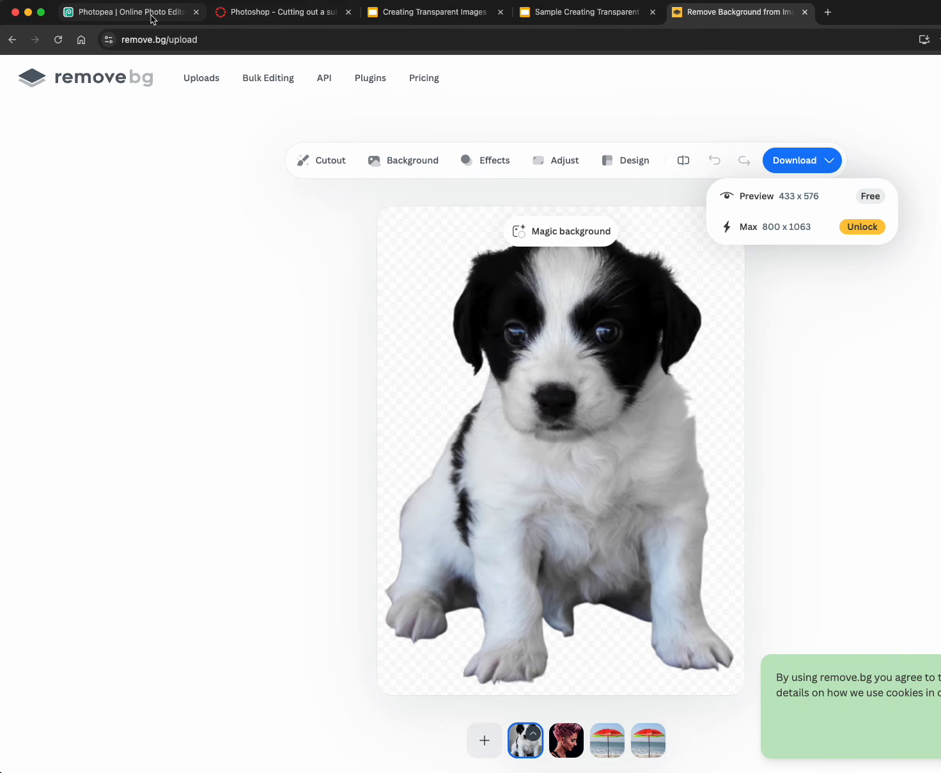
pyautogui.click(102, 12)
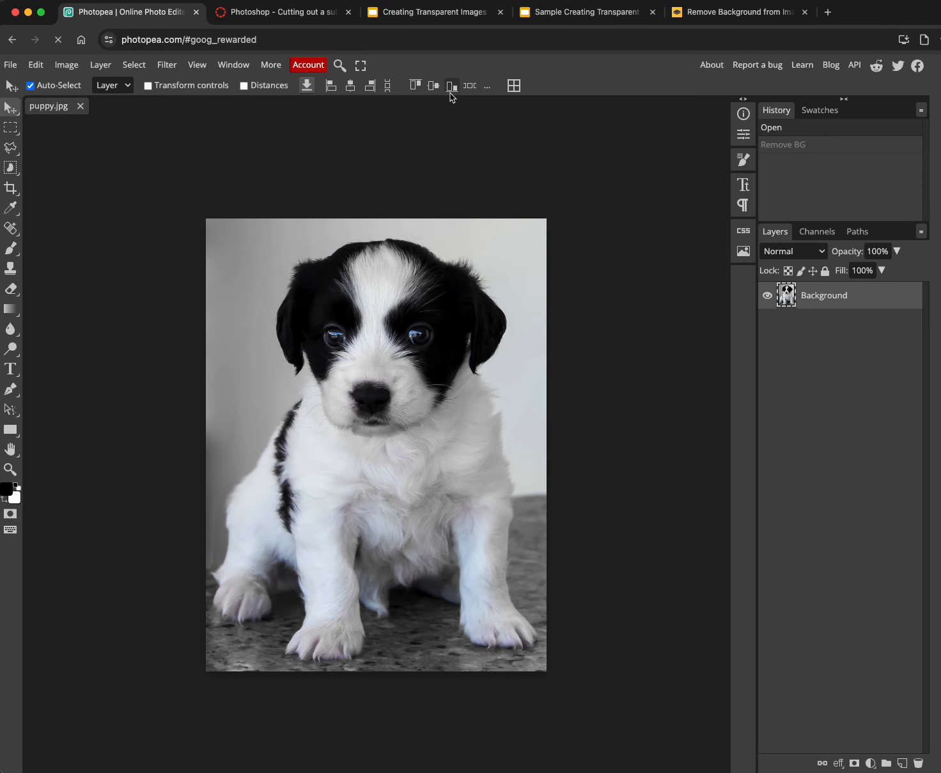
pyautogui.click(739, 13)
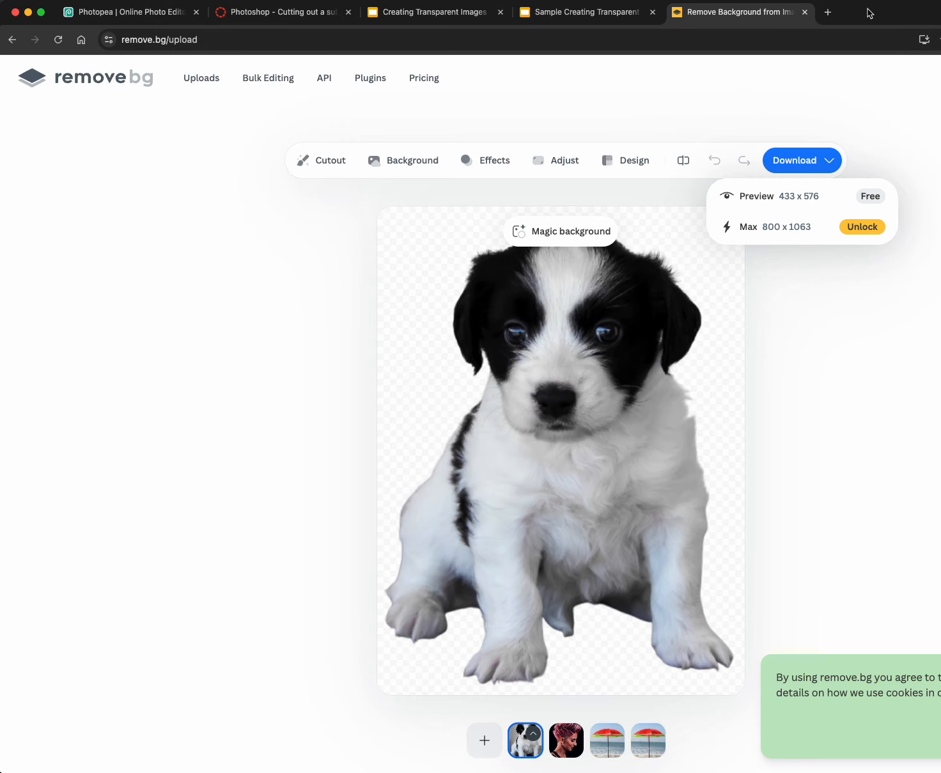